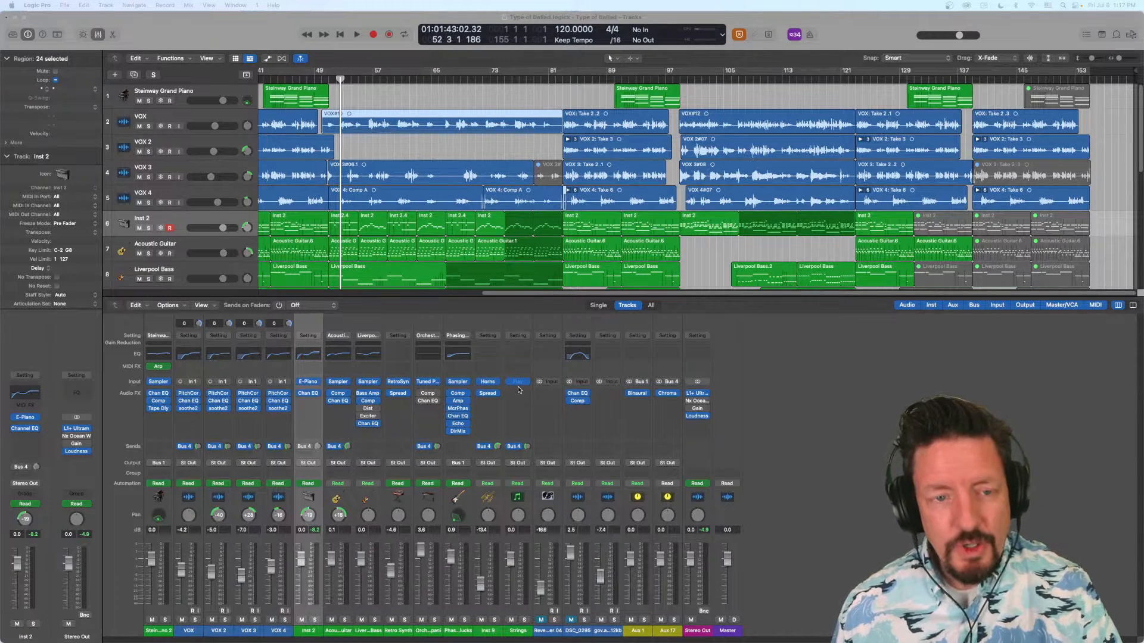
- View the Steinway Piano channel's Sampler, Channel EQ, Compressor and Tape Delay plug-ins one after another, closing each
{"action": "left_click", "coordinate": [158, 382]}
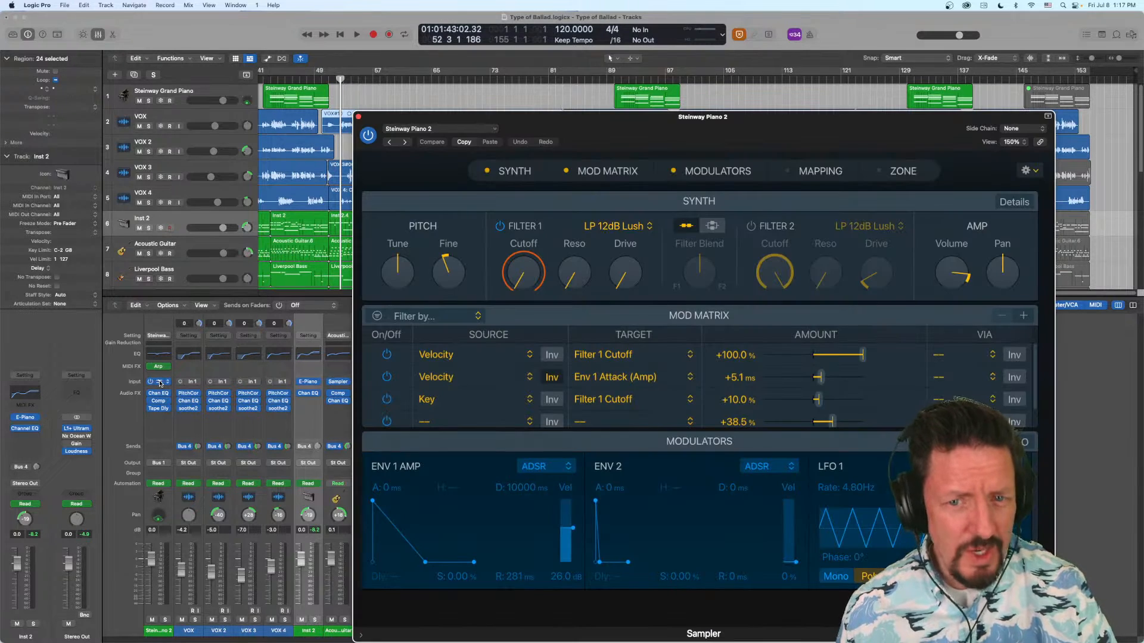
{"action": "left_click", "coordinate": [160, 383]}
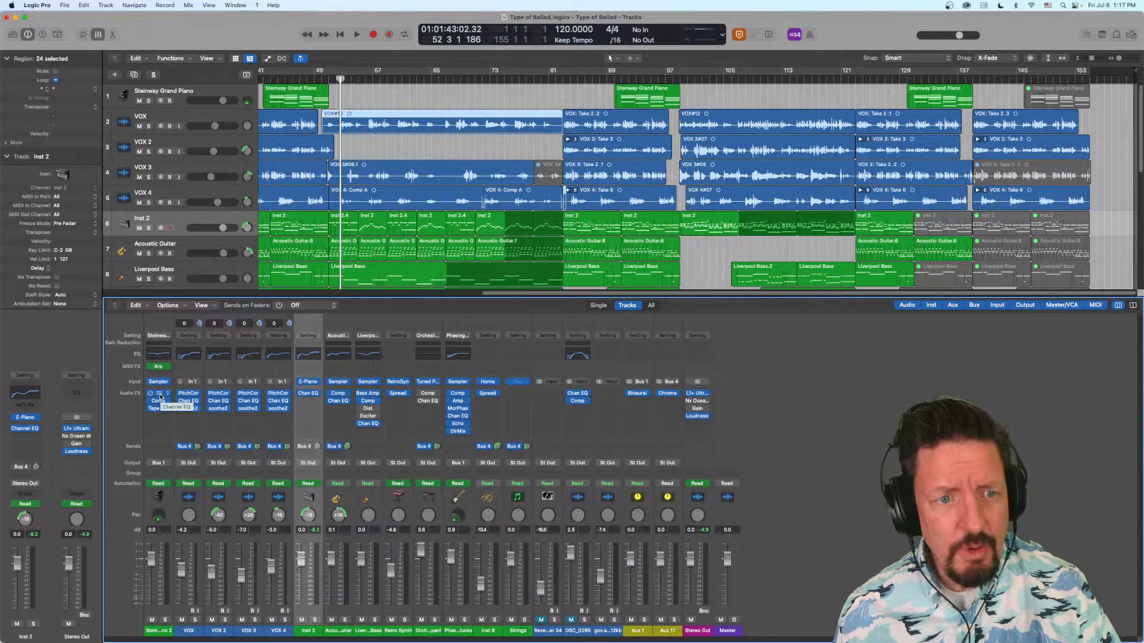
{"action": "left_click", "coordinate": [160, 396]}
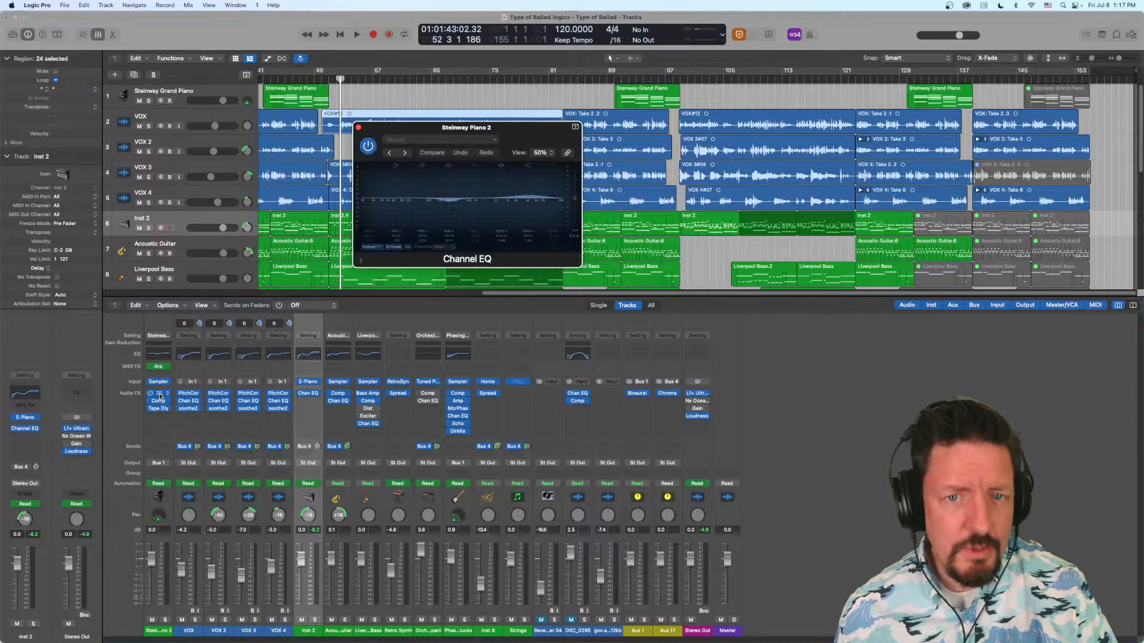
{"action": "left_click", "coordinate": [160, 397]}
{"action": "left_click", "coordinate": [161, 402]}
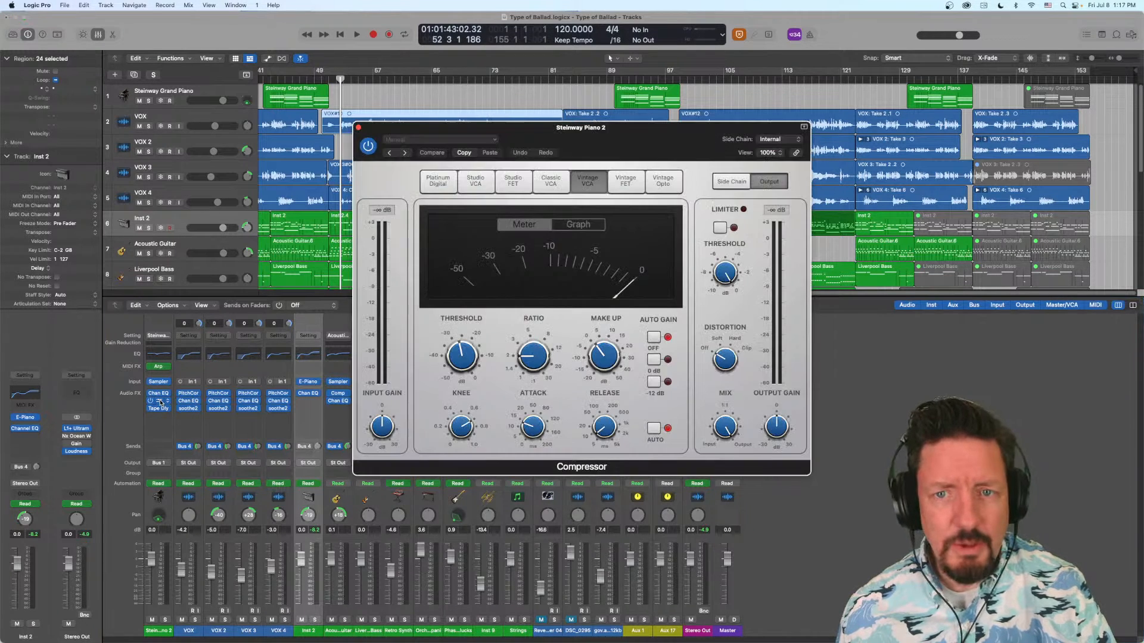
{"action": "left_click", "coordinate": [160, 402]}
{"action": "left_click", "coordinate": [160, 410]}
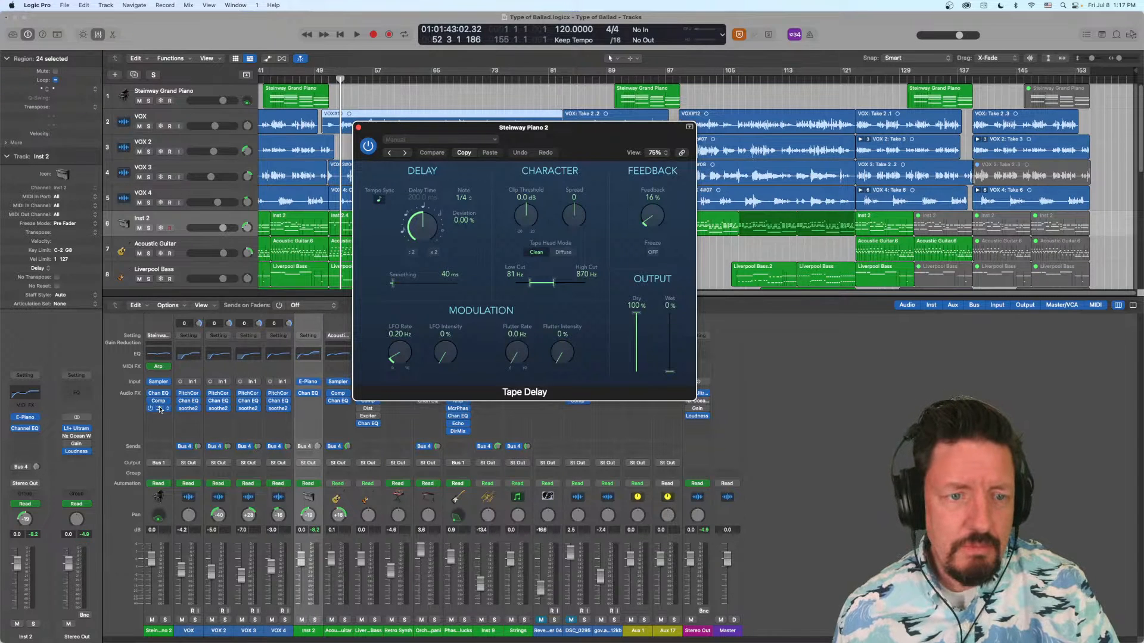
{"action": "left_click", "coordinate": [160, 410]}
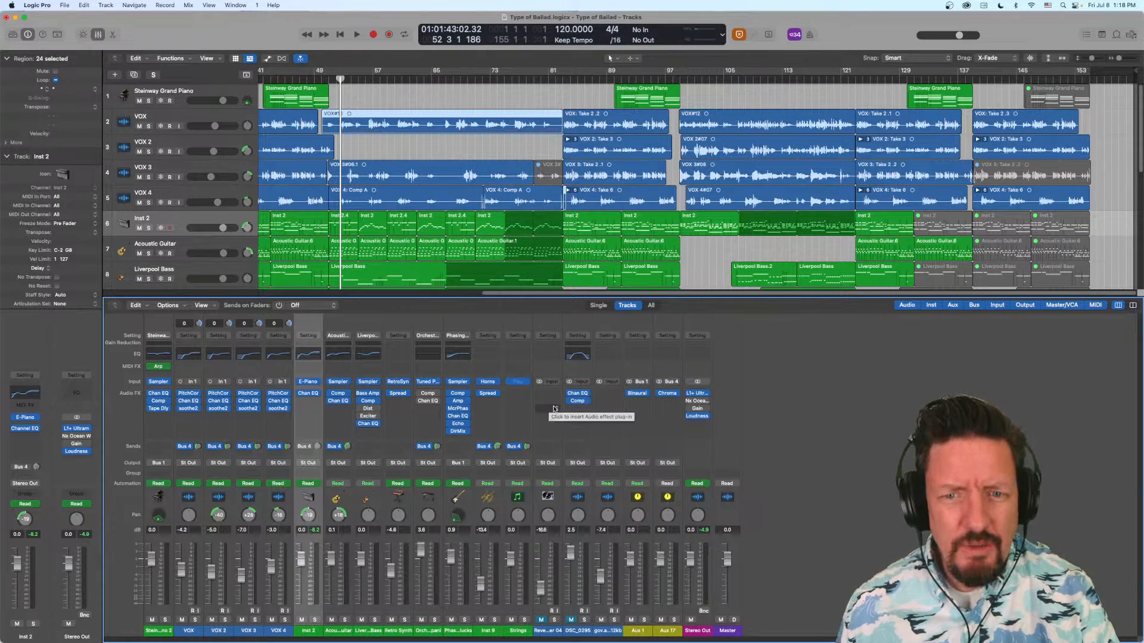
{"action": "left_click_drag", "start_coordinate": [458, 408], "coordinate": [527, 409]}
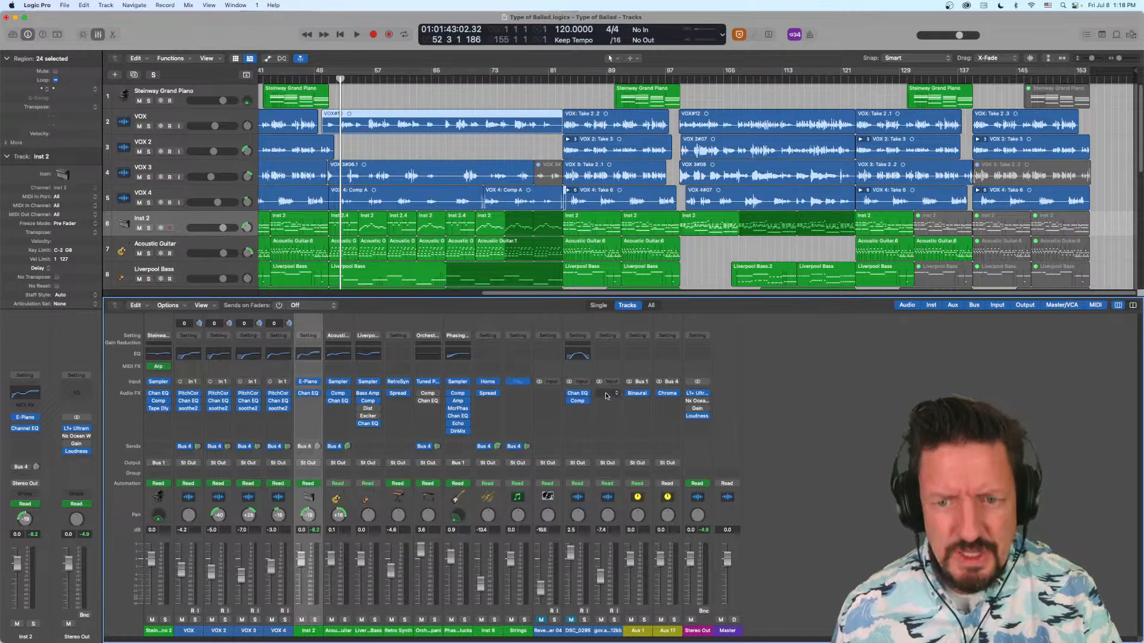
{"action": "left_click", "coordinate": [606, 394]}
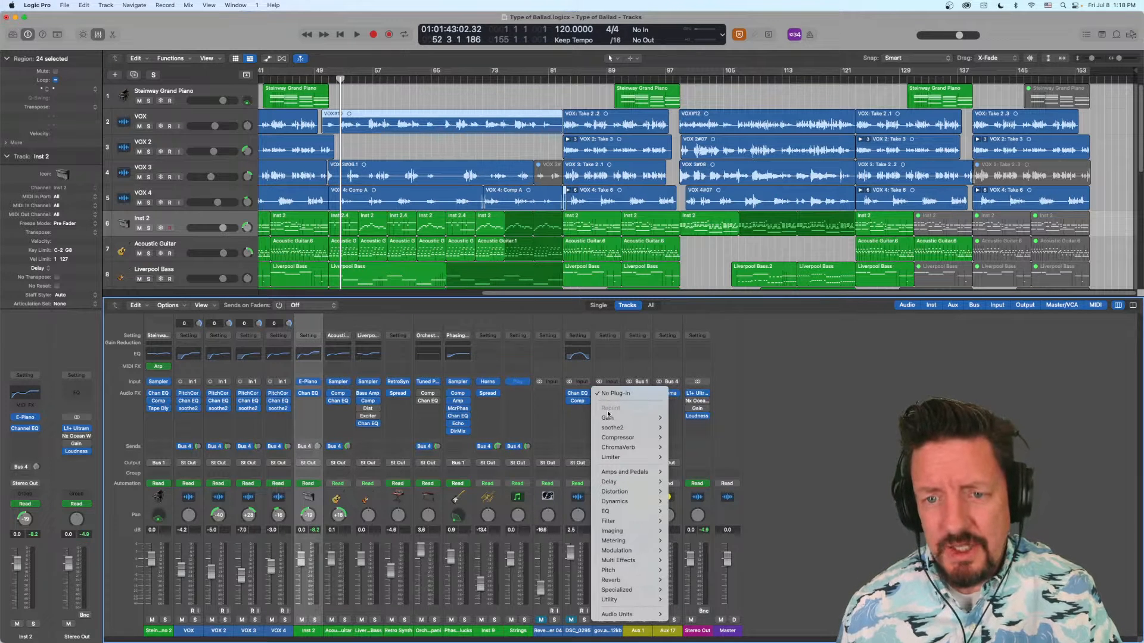
{"action": "mouse_move", "coordinate": [609, 420]}
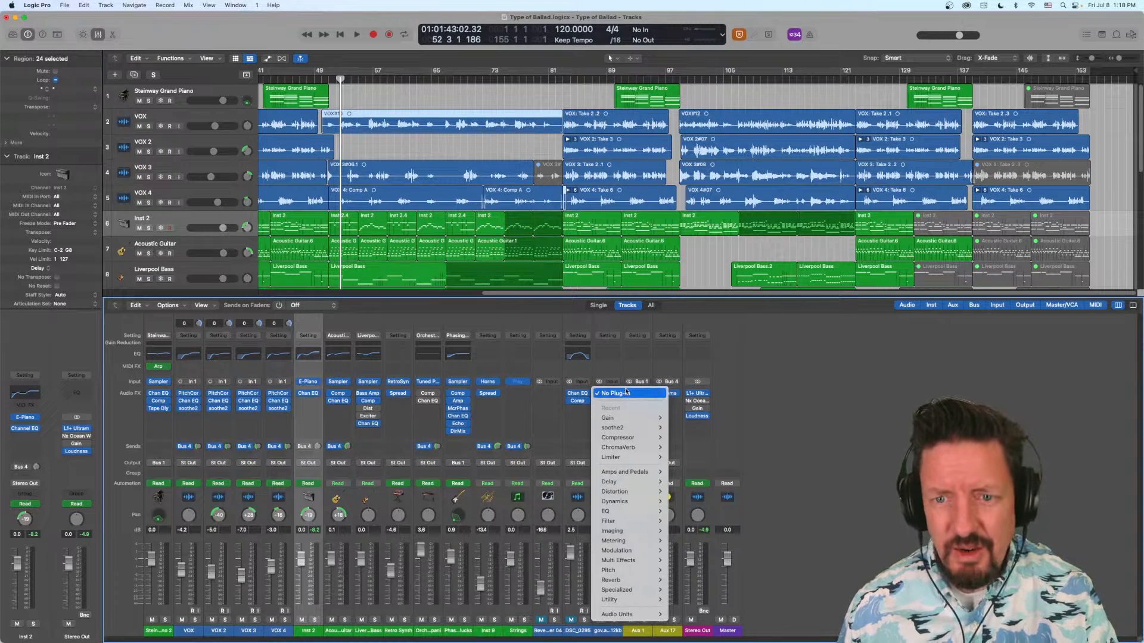
{"action": "left_click", "coordinate": [606, 372]}
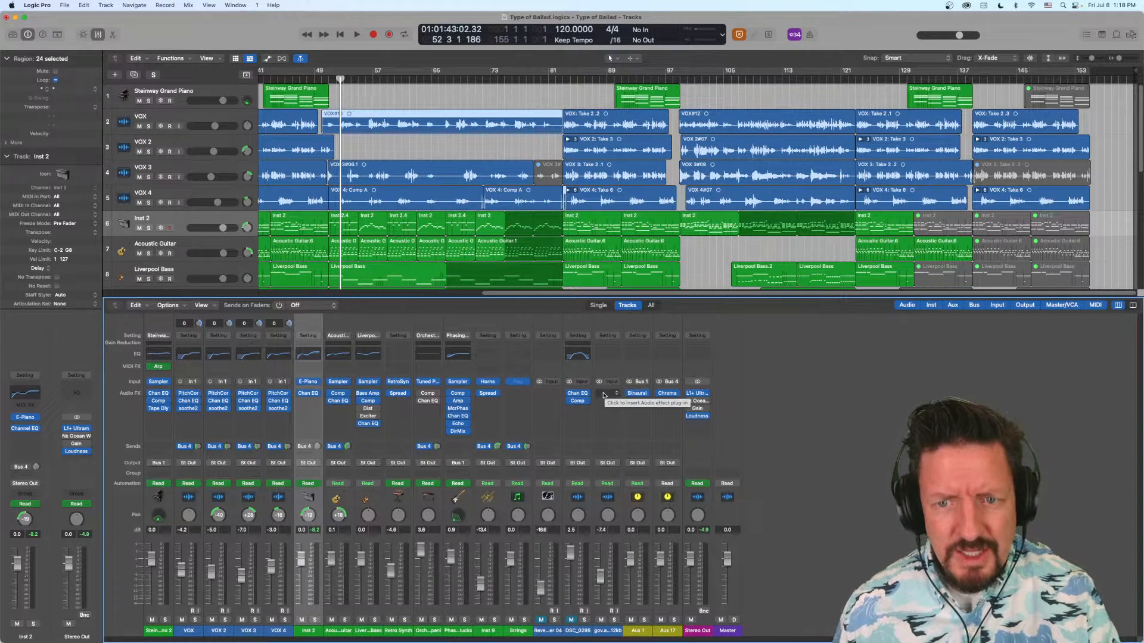
- Insert a stereo Channel EQ in the gov.archives channel's first effect slot and enlarge its window to 123%
{"action": "left_click", "coordinate": [603, 394]}
{"action": "mouse_move", "coordinate": [656, 417]}
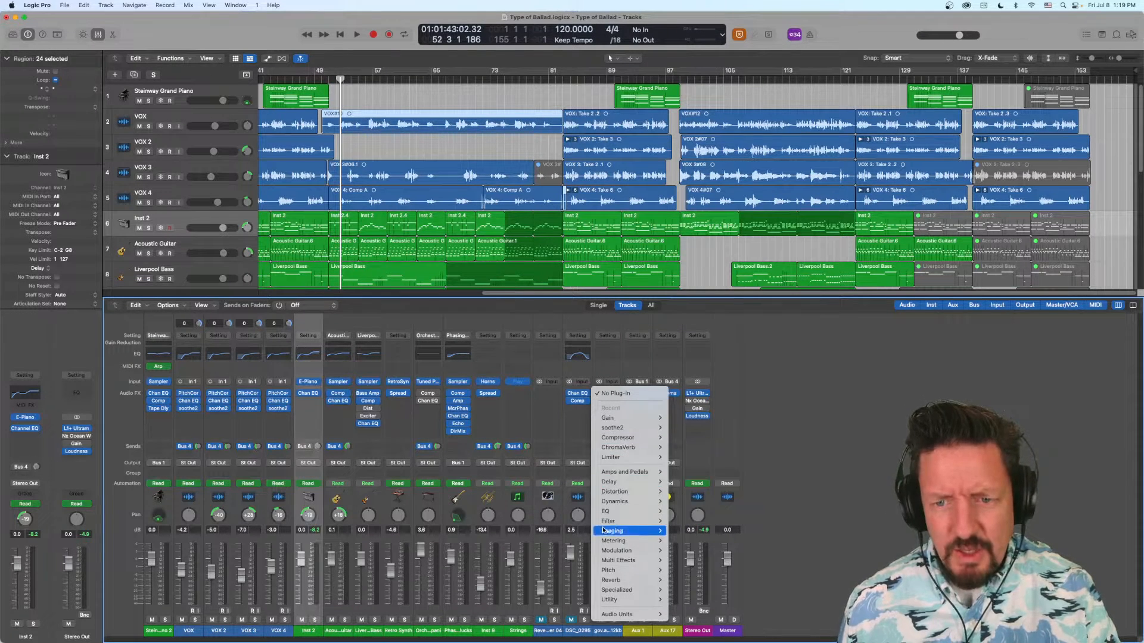
{"action": "mouse_move", "coordinate": [646, 512]}
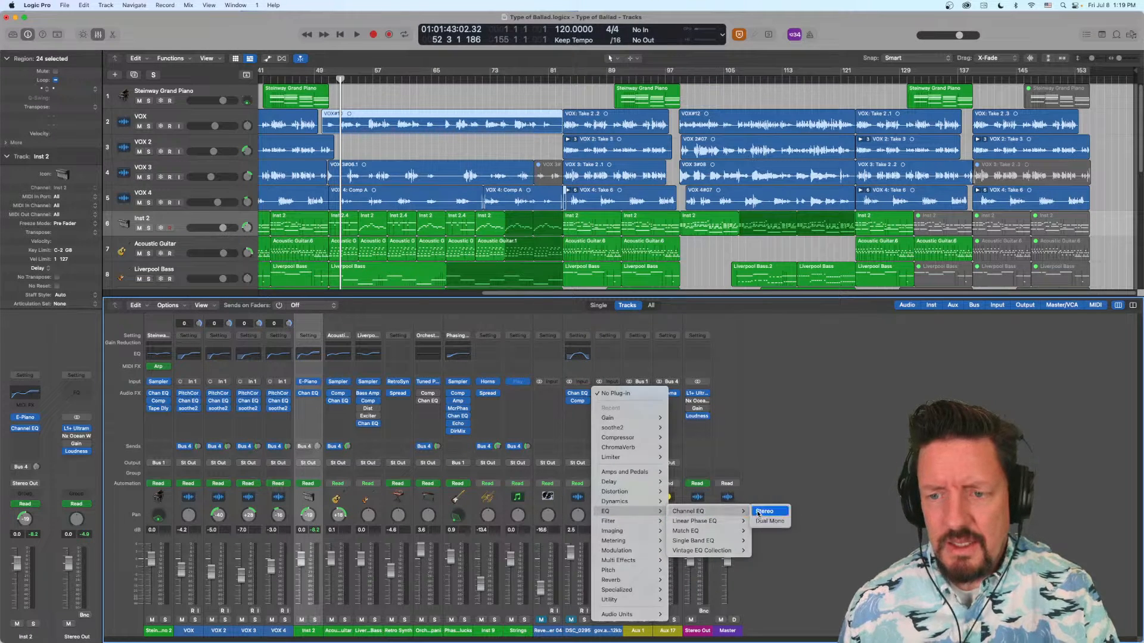
{"action": "left_click", "coordinate": [765, 512]}
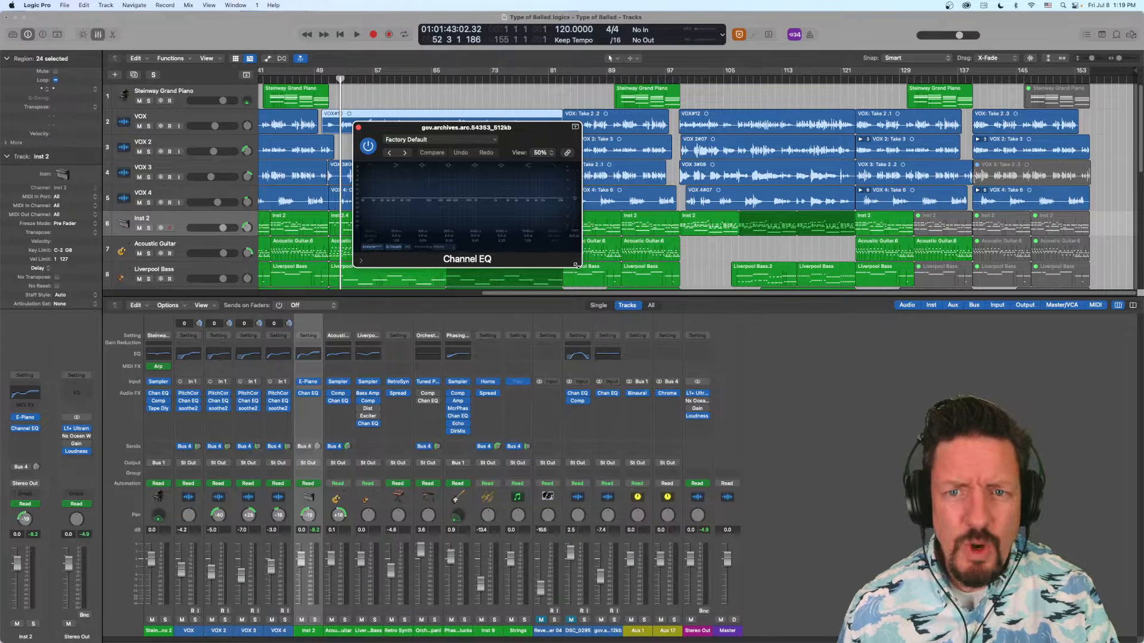
{"action": "left_click_drag", "start_coordinate": [576, 265], "coordinate": [910, 525]}
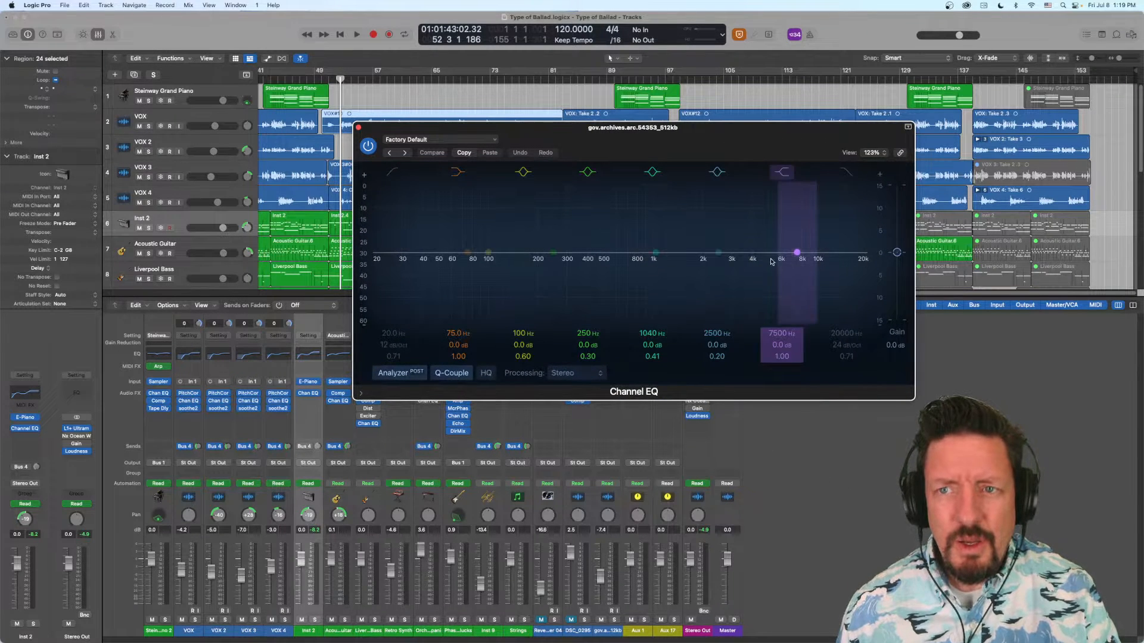
{"action": "left_click_drag", "start_coordinate": [738, 132], "coordinate": [556, 138]}
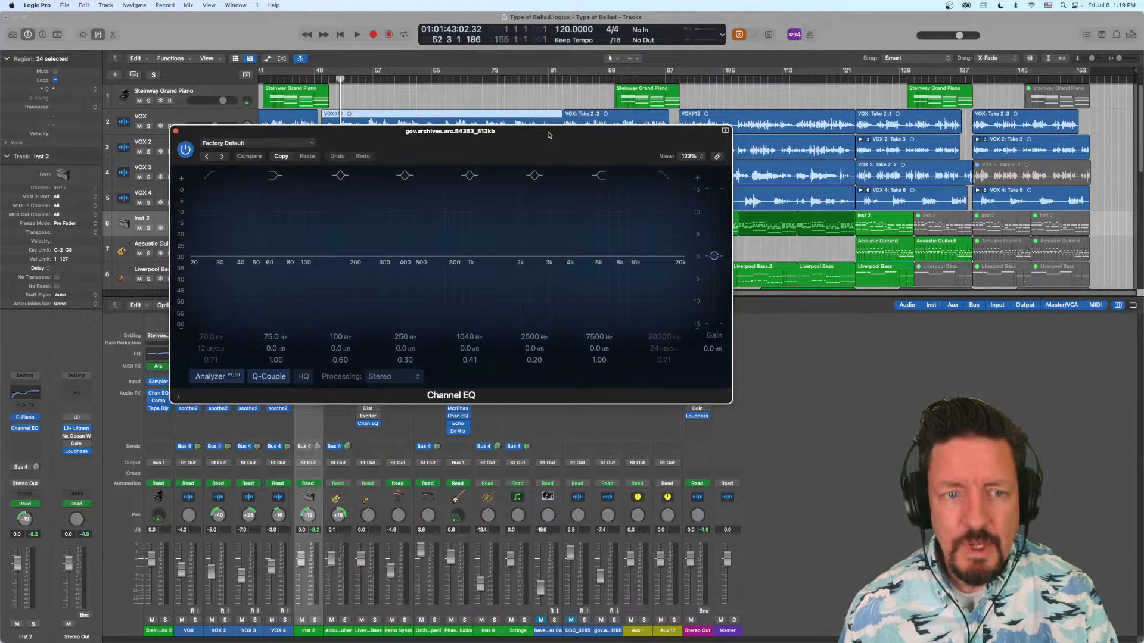
- Show the Channel EQ's extended parameters, view its Processing options without changing them, and close the plug-in
{"action": "left_click", "coordinate": [226, 381]}
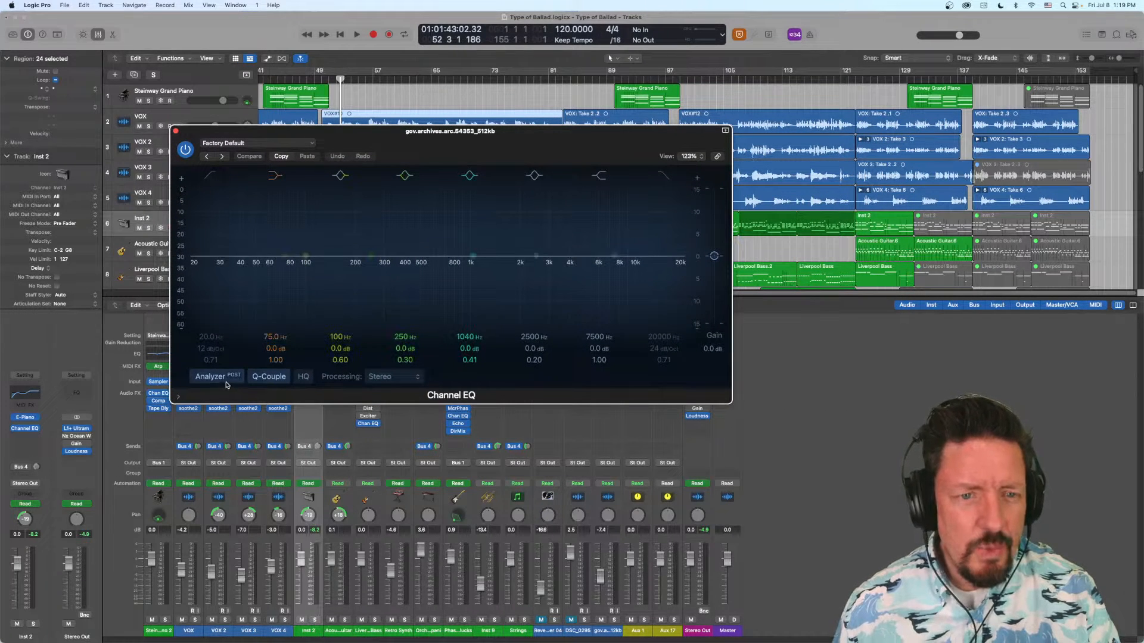
{"action": "left_click", "coordinate": [177, 398]}
{"action": "left_click", "coordinate": [411, 377]}
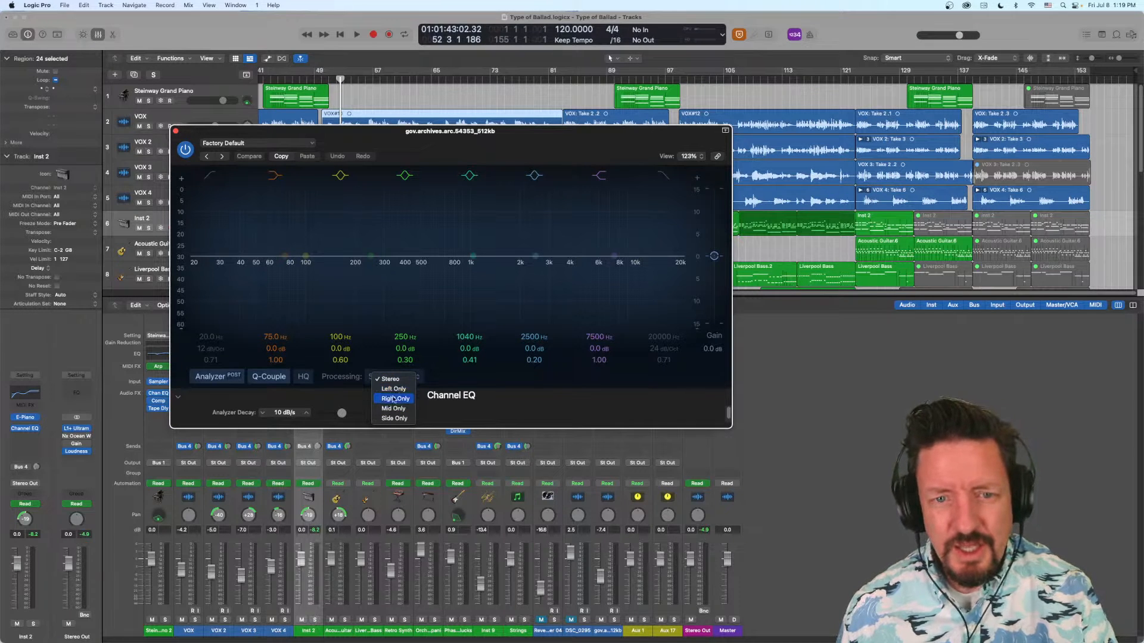
{"action": "left_click", "coordinate": [352, 403]}
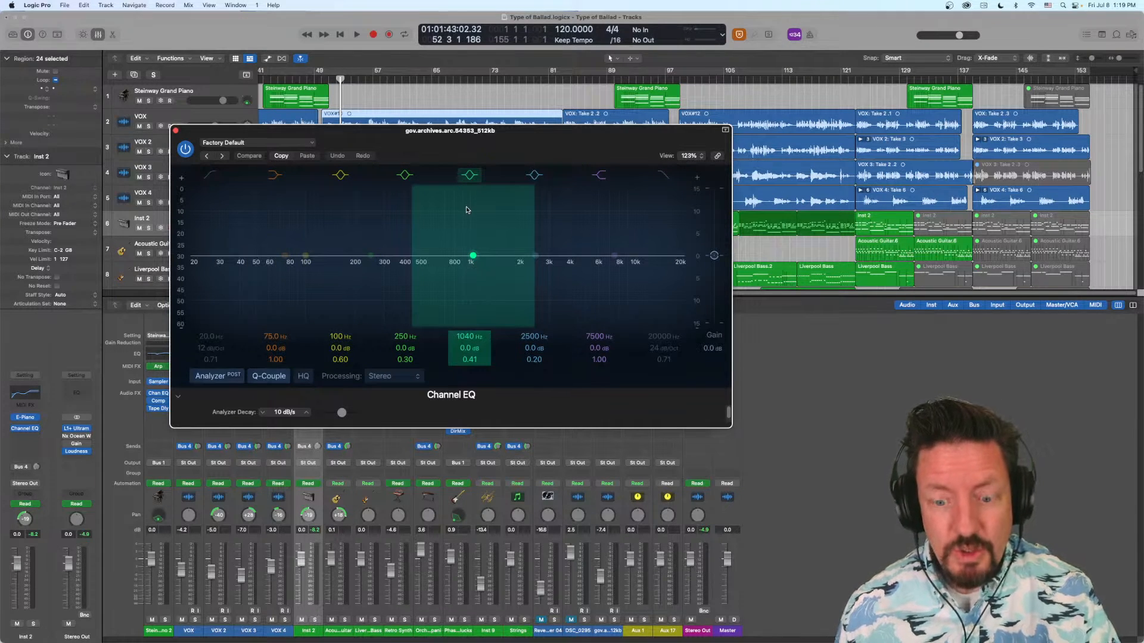
{"action": "left_click", "coordinate": [176, 130]}
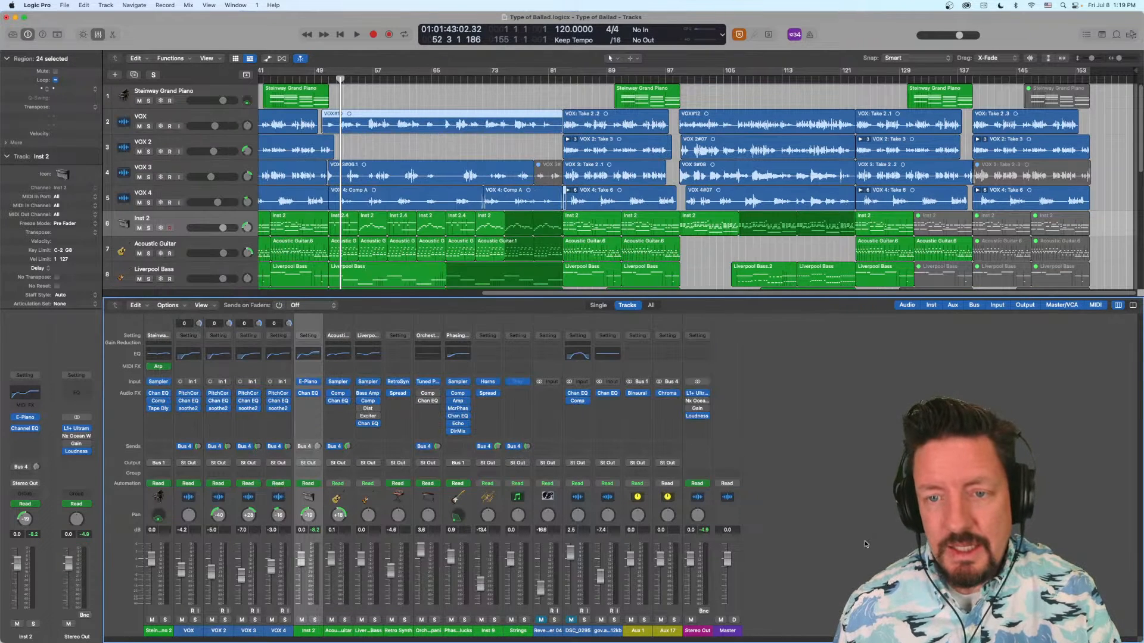
- Replace the gov.archives channel's stereo Channel EQ with the Dual Mono version and open its plug-in window
{"action": "left_click", "coordinate": [618, 394]}
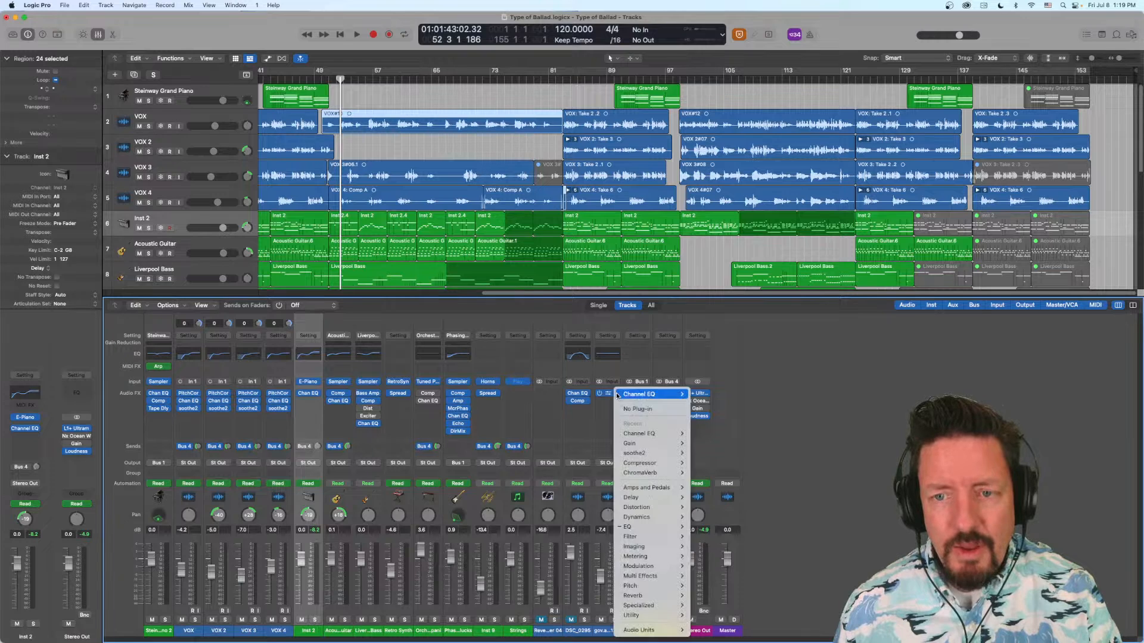
{"action": "mouse_move", "coordinate": [650, 434]}
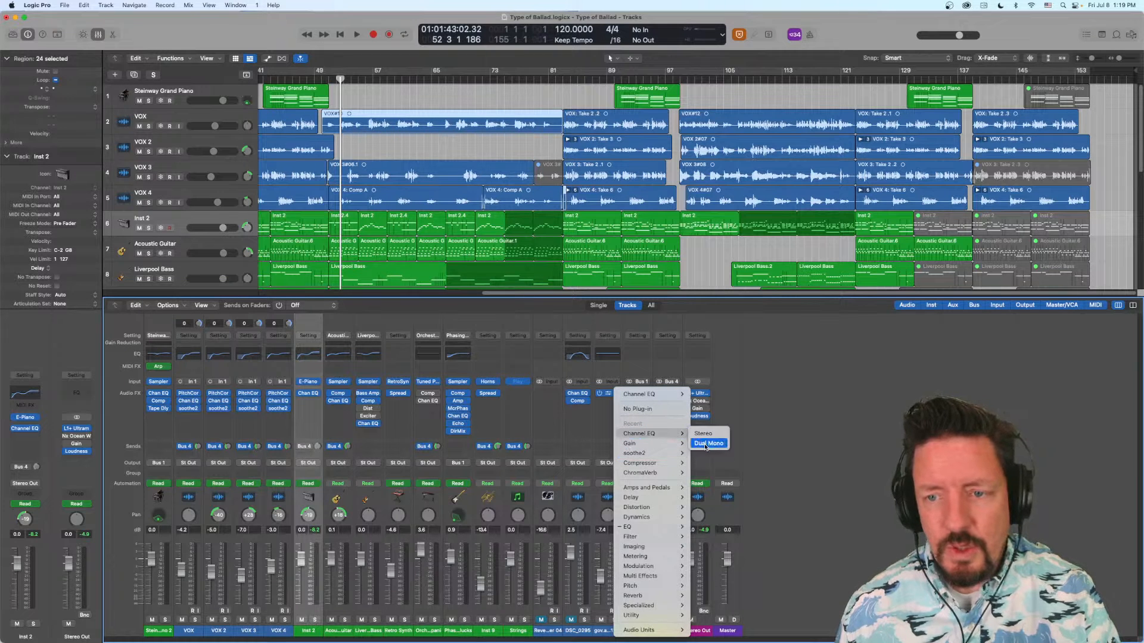
{"action": "left_click", "coordinate": [709, 443]}
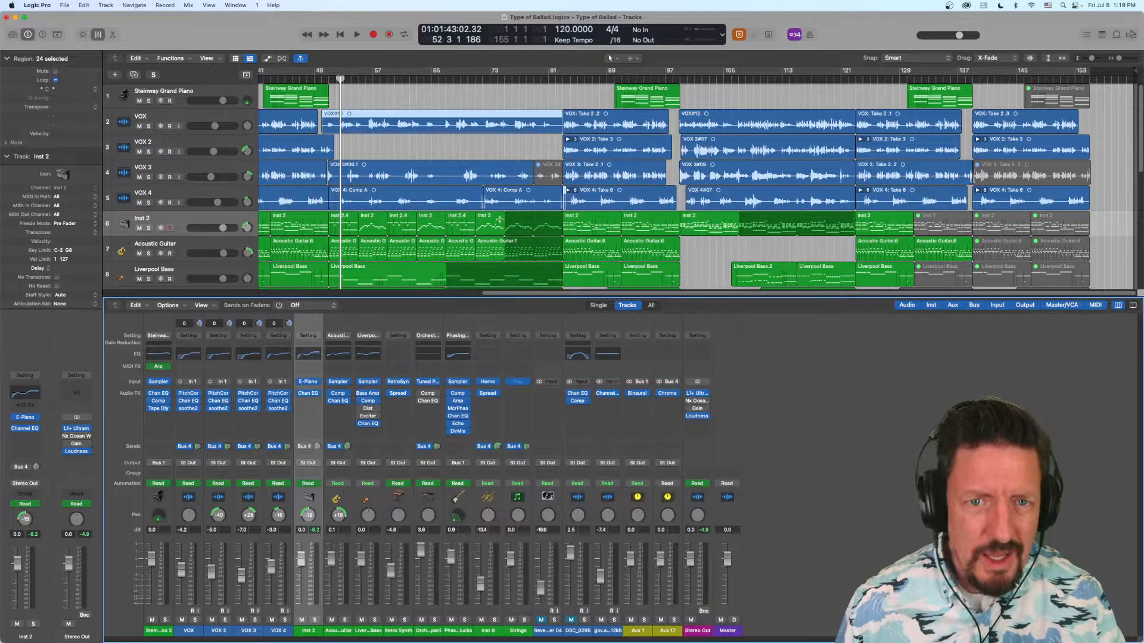
{"action": "left_click", "coordinate": [608, 397]}
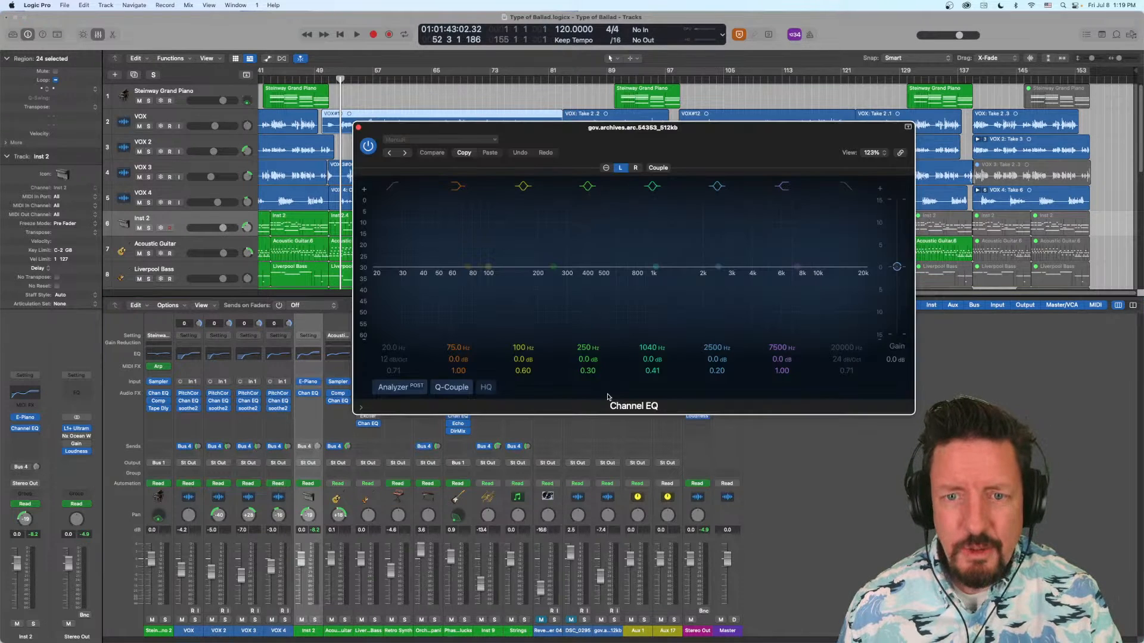
{"action": "left_click_drag", "start_coordinate": [687, 138], "coordinate": [599, 150]}
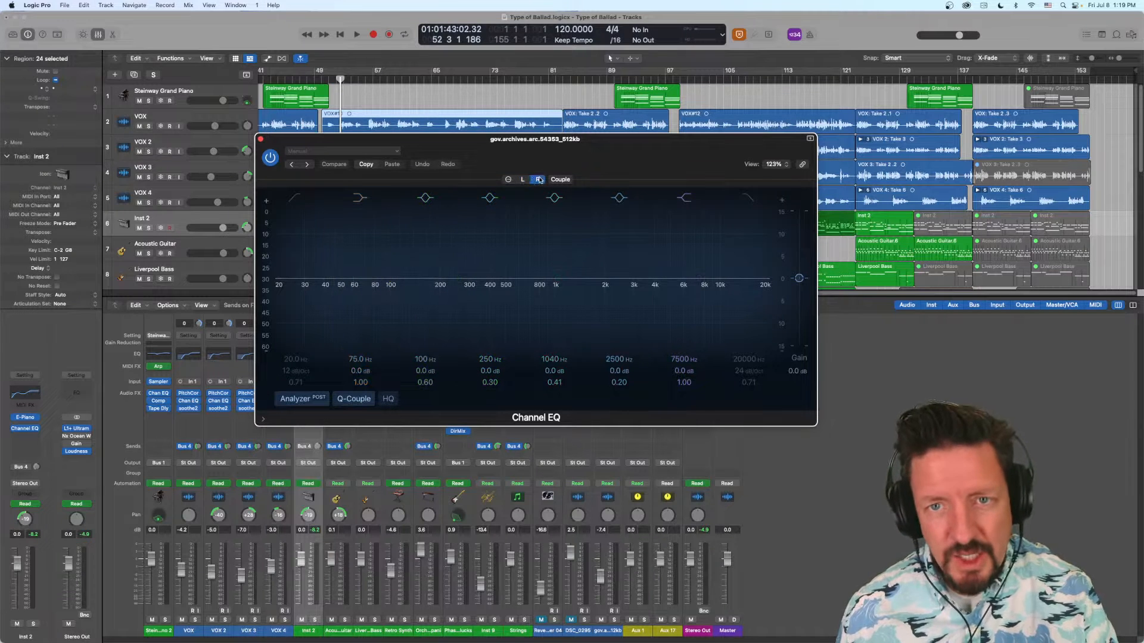
- Couple the left and right EQ channels, boost the 1040 Hz band about 3.5 dB at about 935 Hz, and compare both sides
{"action": "left_click", "coordinate": [562, 179]}
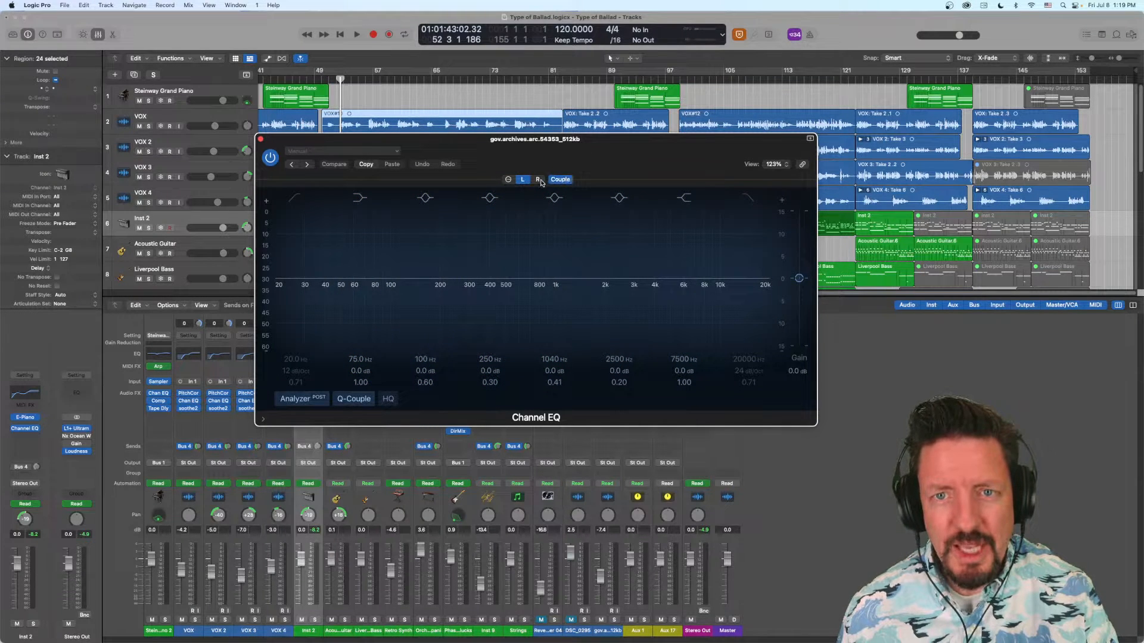
{"action": "left_click", "coordinate": [539, 181]}
{"action": "left_click", "coordinate": [523, 180]}
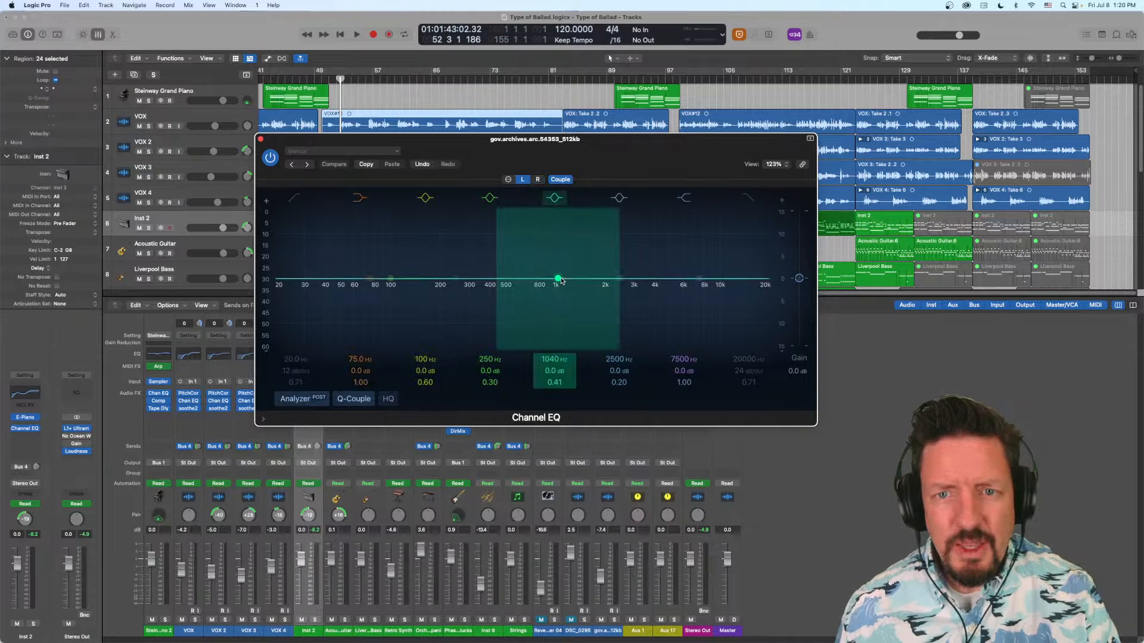
{"action": "left_click_drag", "start_coordinate": [558, 279], "coordinate": [550, 263]}
{"action": "left_click", "coordinate": [538, 179]}
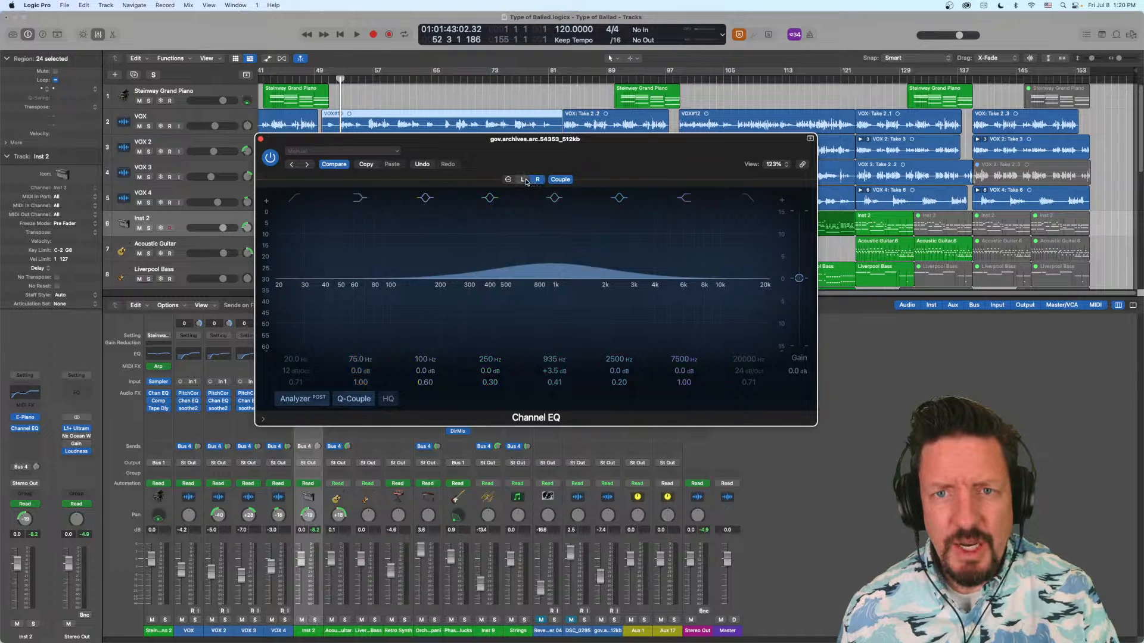
{"action": "left_click", "coordinate": [523, 180]}
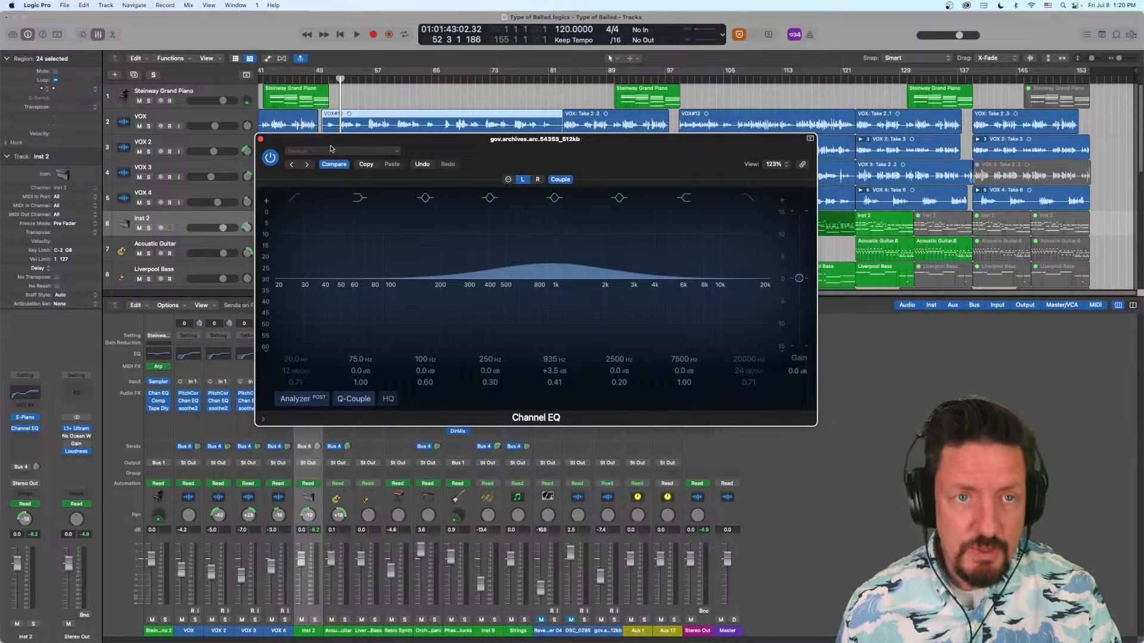
- Close the dual mono Channel EQ and remove it from the gov.archives channel by choosing No Plug-in
{"action": "left_click", "coordinate": [261, 140]}
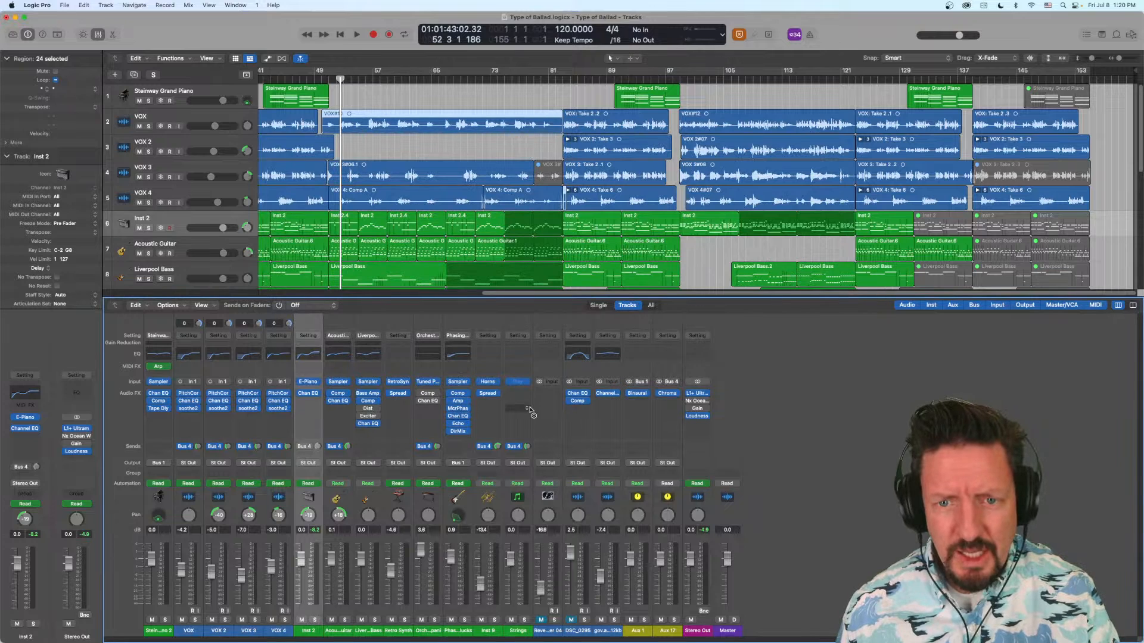
{"action": "left_click", "coordinate": [616, 396]}
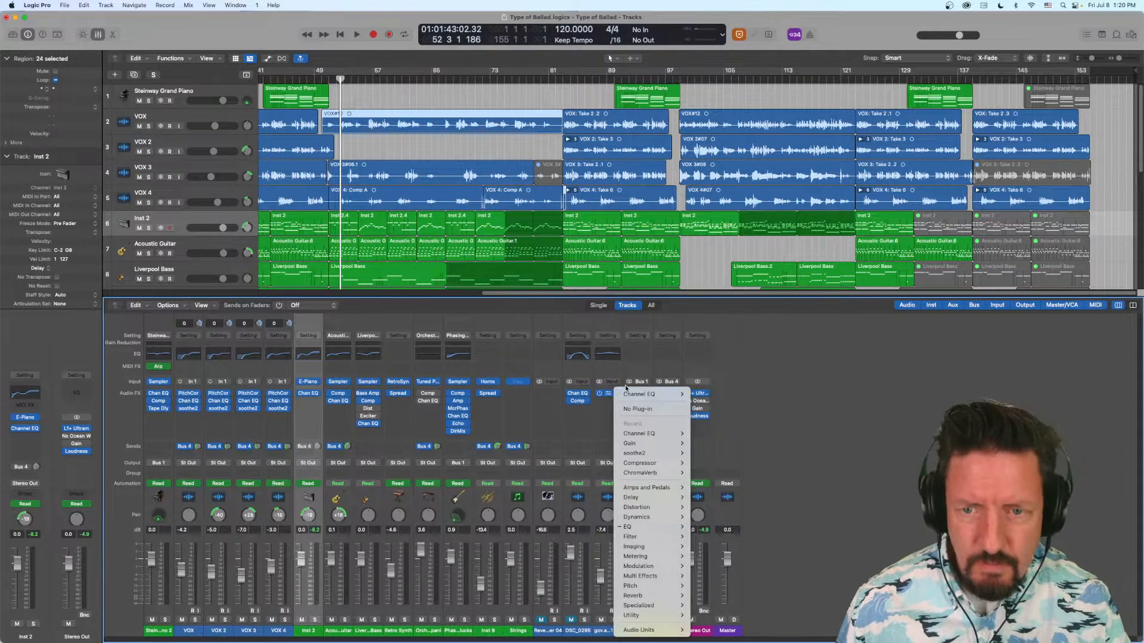
{"action": "left_click", "coordinate": [633, 410]}
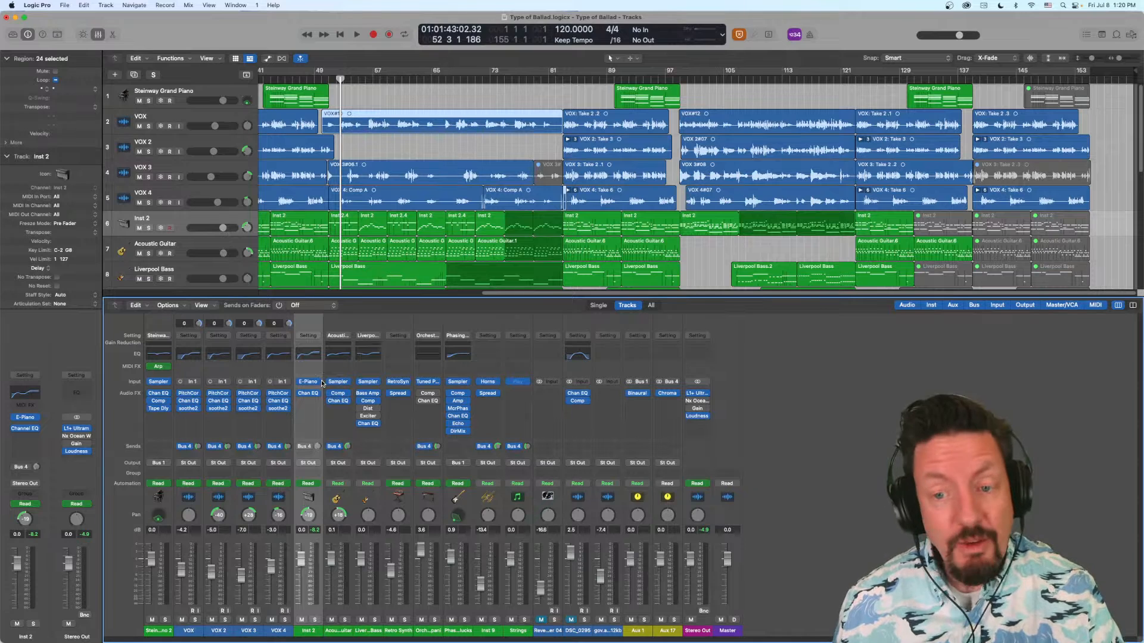
- Insert the Gain plug-in in Mono->Stereo format in the empty audio effect slot below soothe2 on the VOX channel
{"action": "mouse_move", "coordinate": [320, 382]}
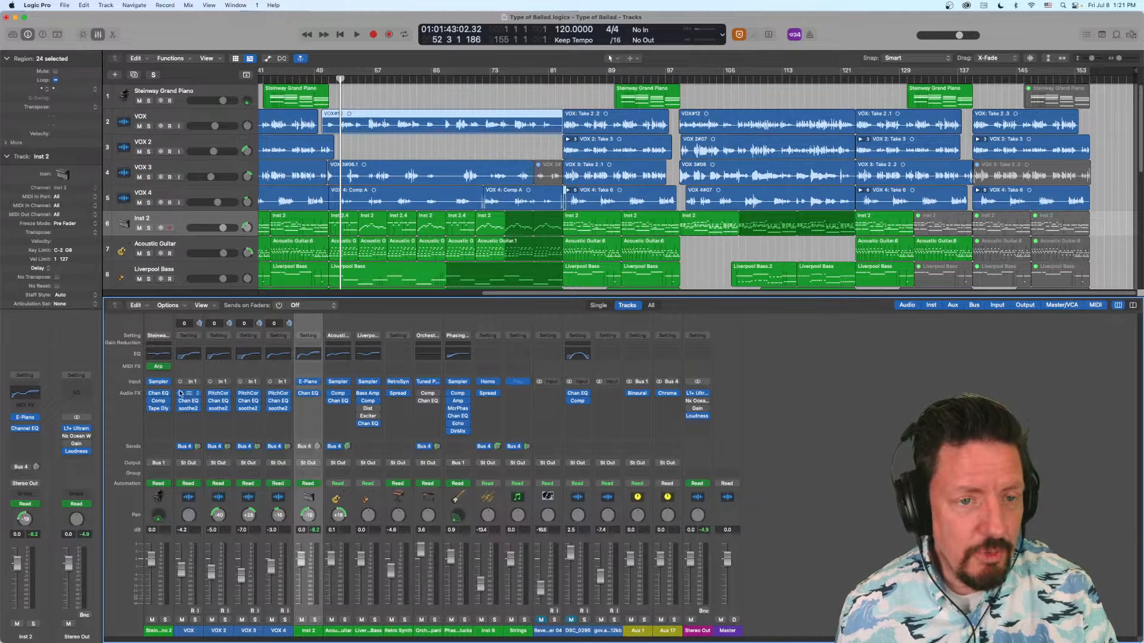
{"action": "mouse_move", "coordinate": [170, 384]}
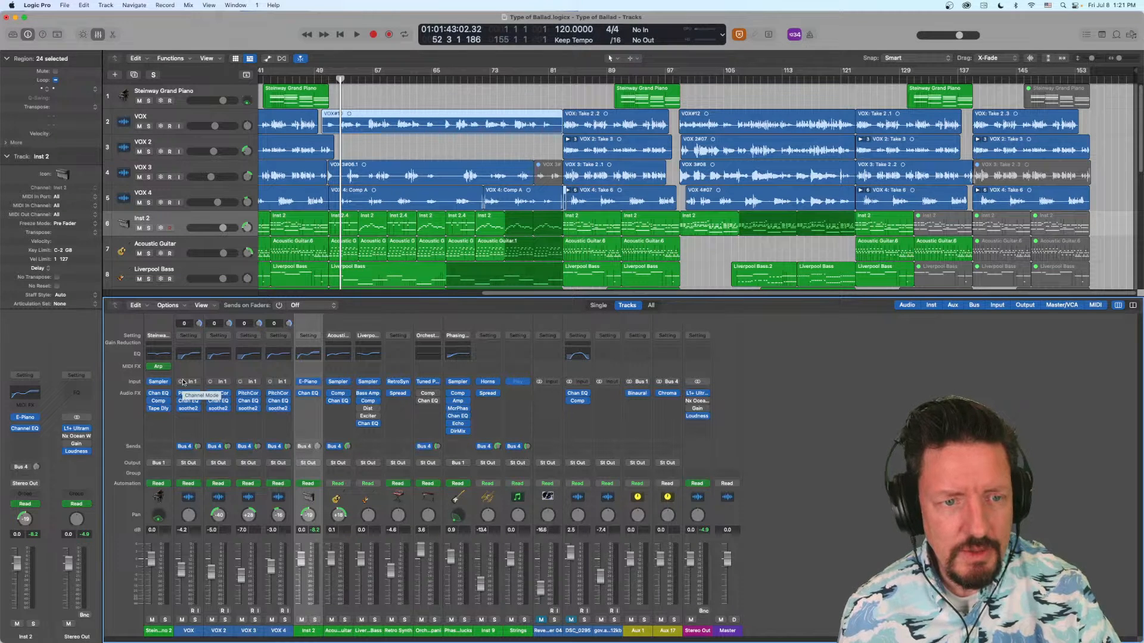
{"action": "left_click", "coordinate": [192, 417]}
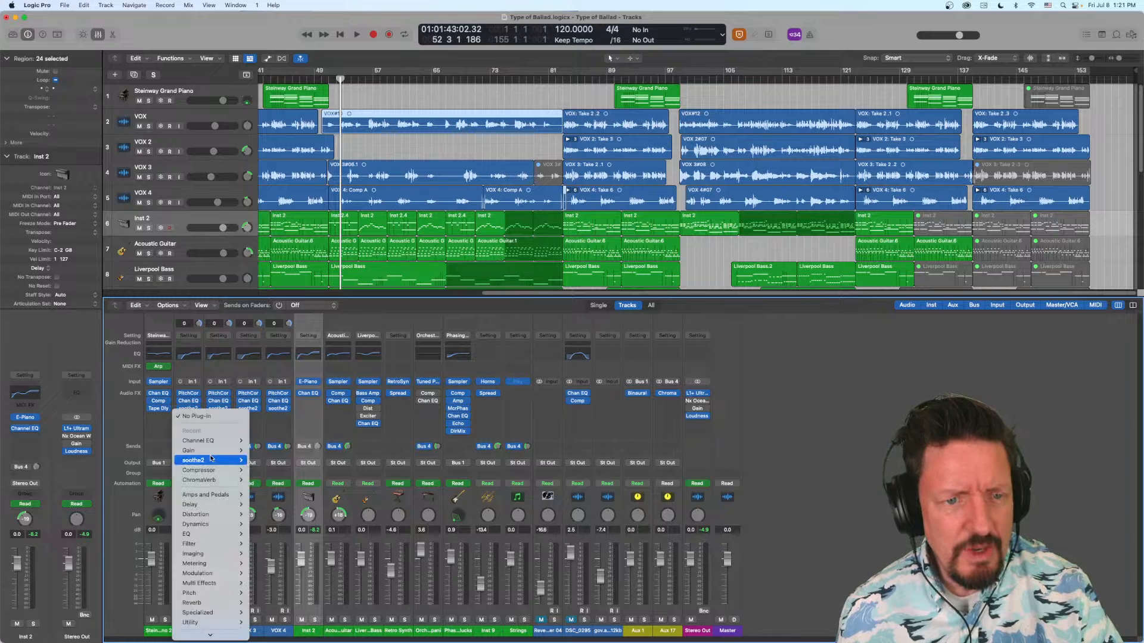
{"action": "mouse_move", "coordinate": [244, 441]}
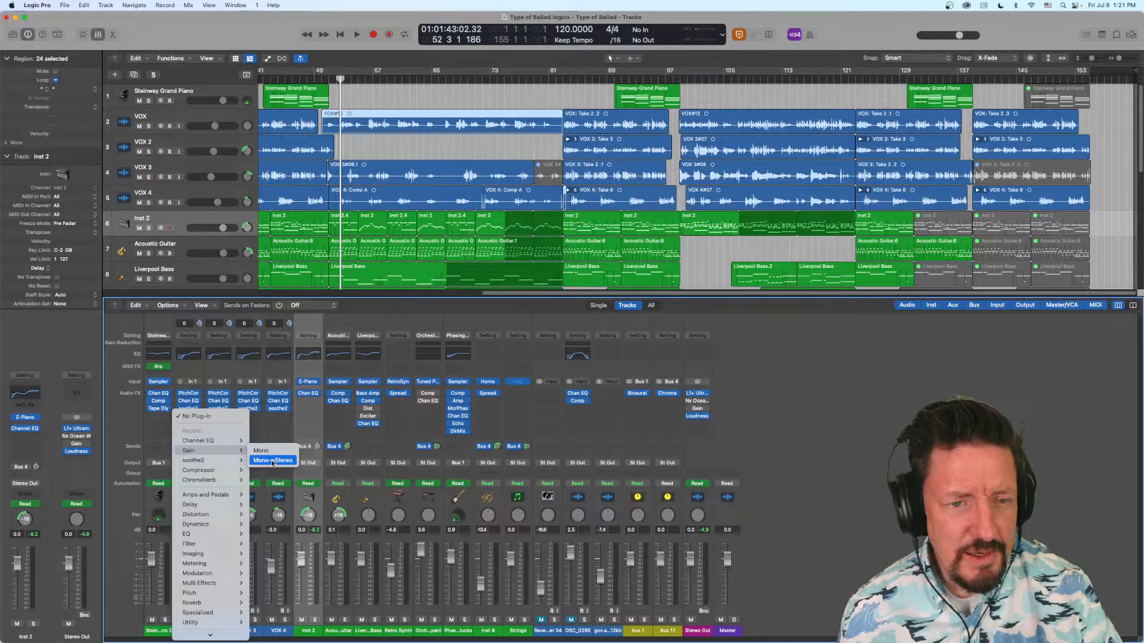
{"action": "left_click", "coordinate": [272, 460]}
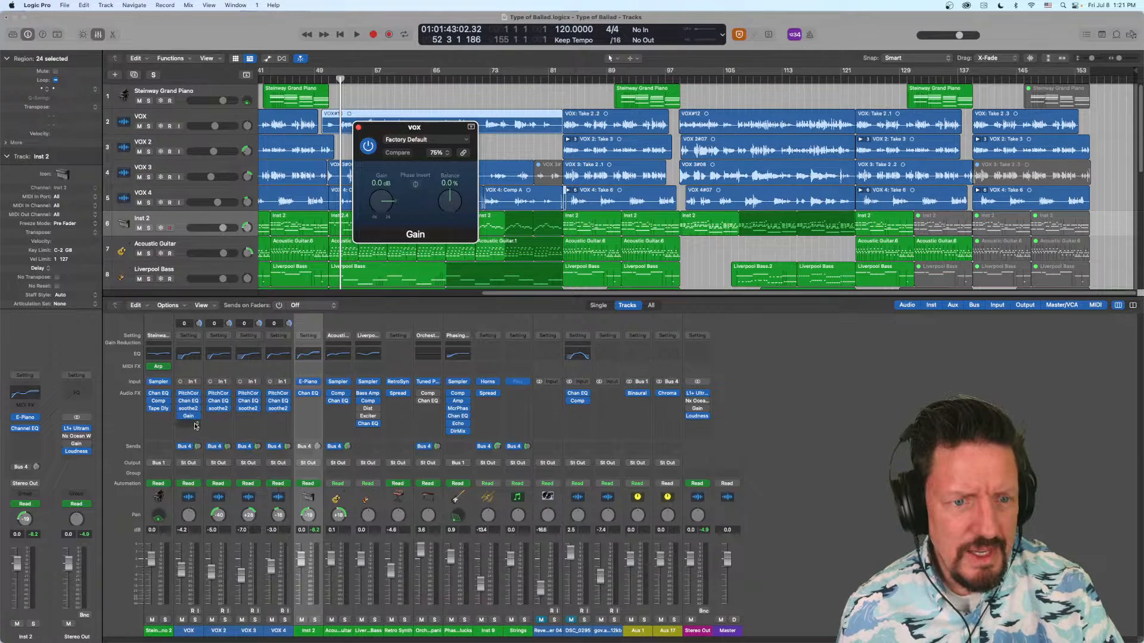
- Check the plug-in choices for new slots below Gain and near Pitch Correction on the VOX channel, and remove Gain with No Plug-in
{"action": "left_click", "coordinate": [196, 424]}
{"action": "mouse_move", "coordinate": [232, 448]}
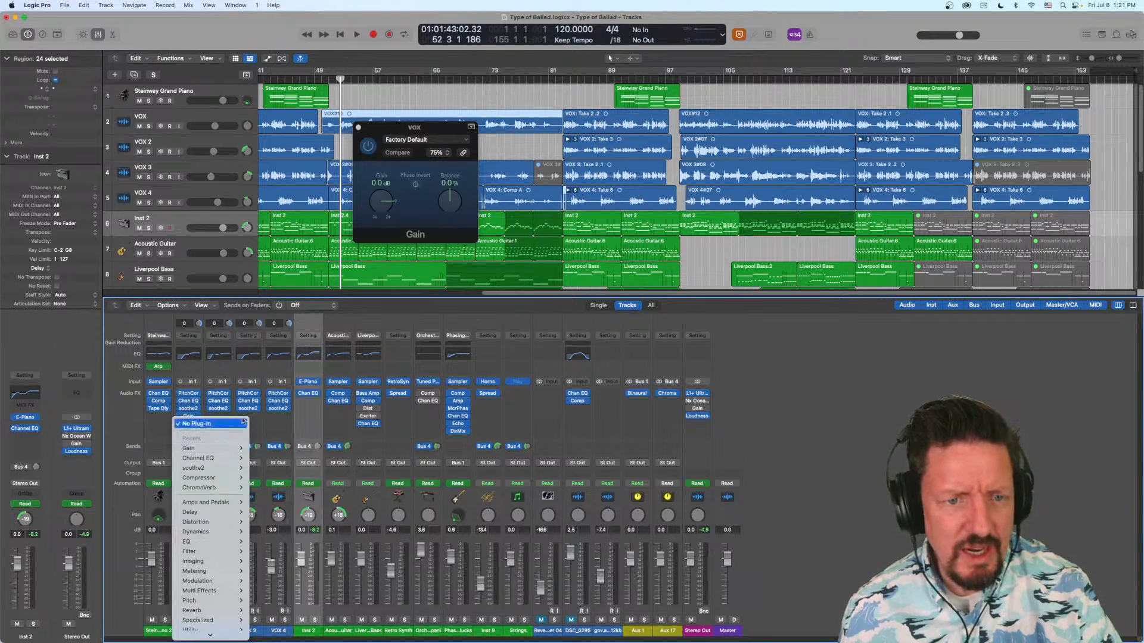
{"action": "left_click", "coordinate": [169, 424]}
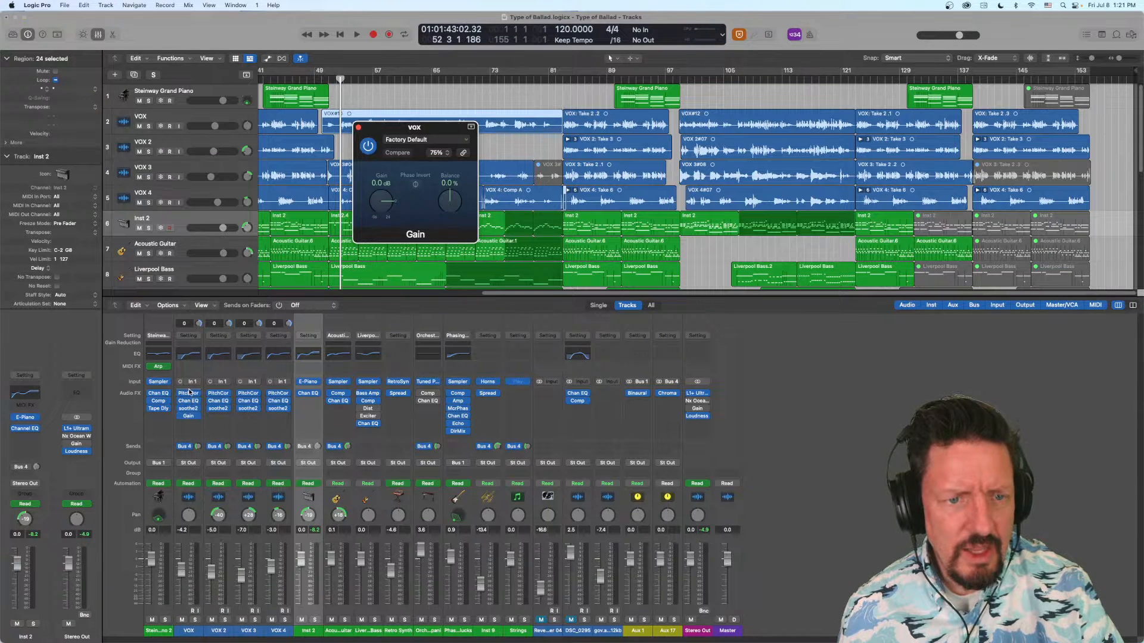
{"action": "left_click", "coordinate": [189, 394]}
{"action": "mouse_move", "coordinate": [248, 418]}
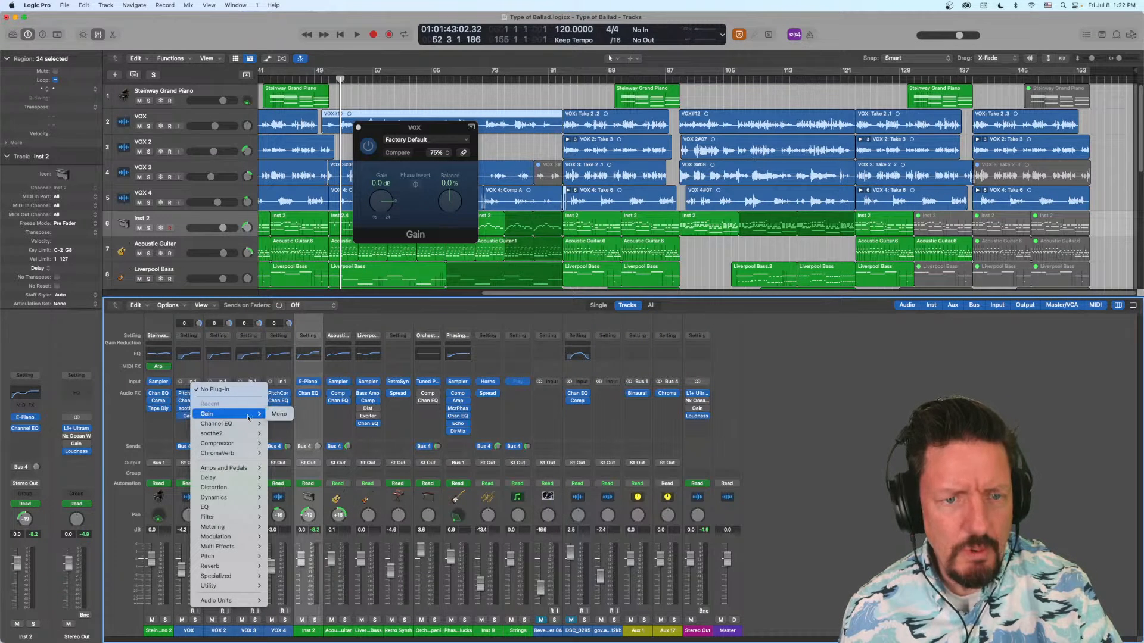
{"action": "left_click", "coordinate": [143, 438]}
{"action": "left_click", "coordinate": [196, 417]}
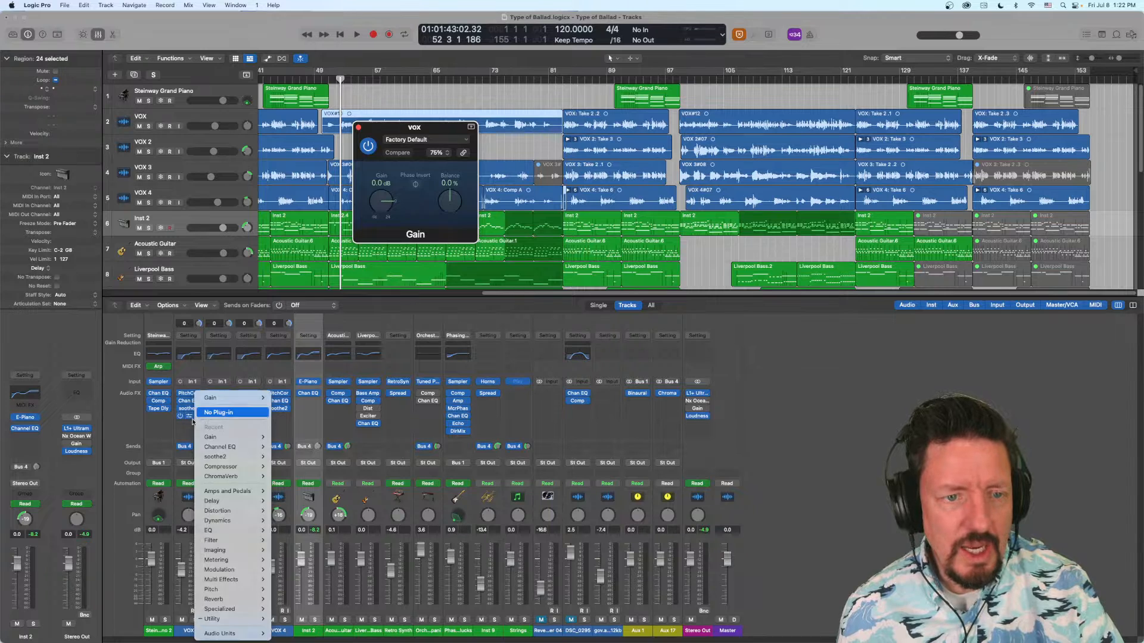
{"action": "left_click", "coordinate": [206, 412]}
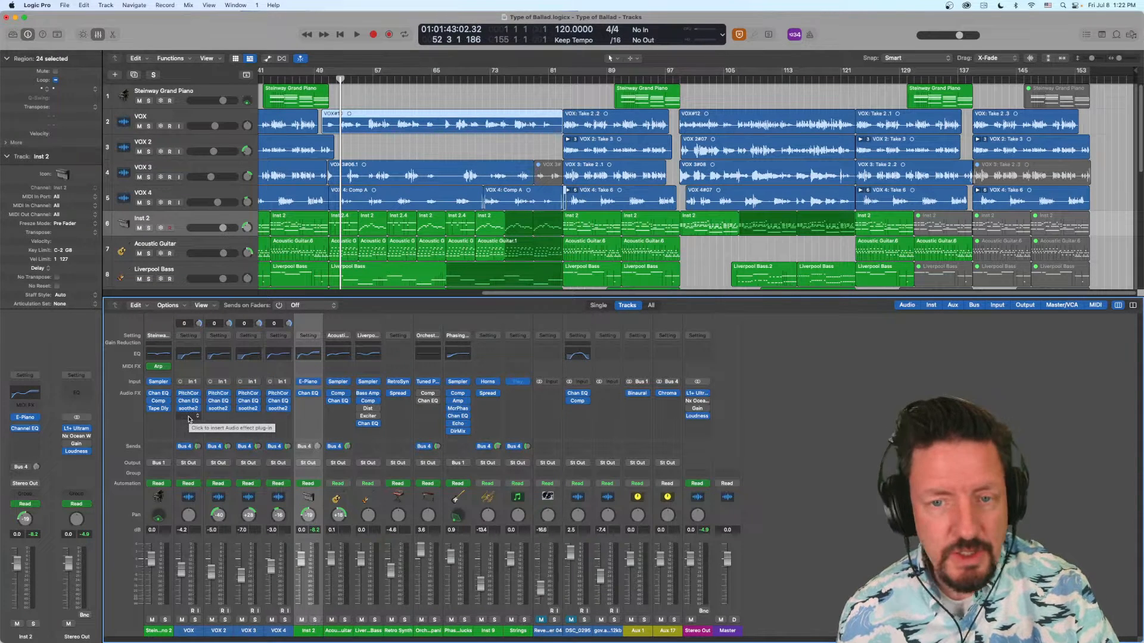
- Examine which formats the VOX channel's empty slot offers for Channel EQ and the Amps and Pedals plug-ins, without inserting anything
{"action": "left_click", "coordinate": [190, 418]}
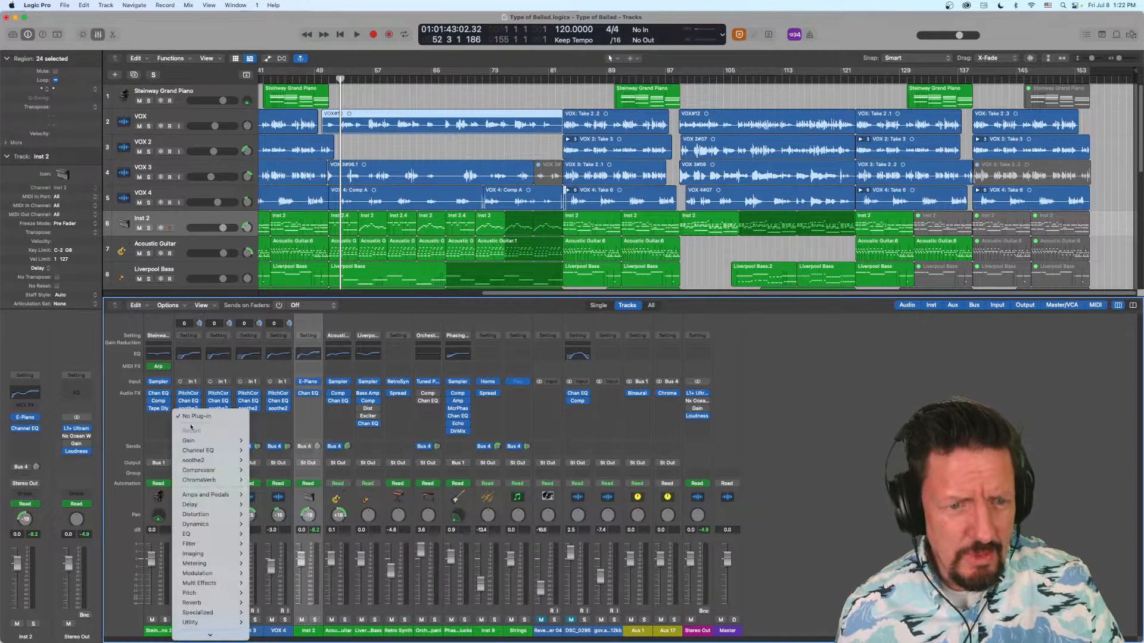
{"action": "mouse_move", "coordinate": [204, 444]}
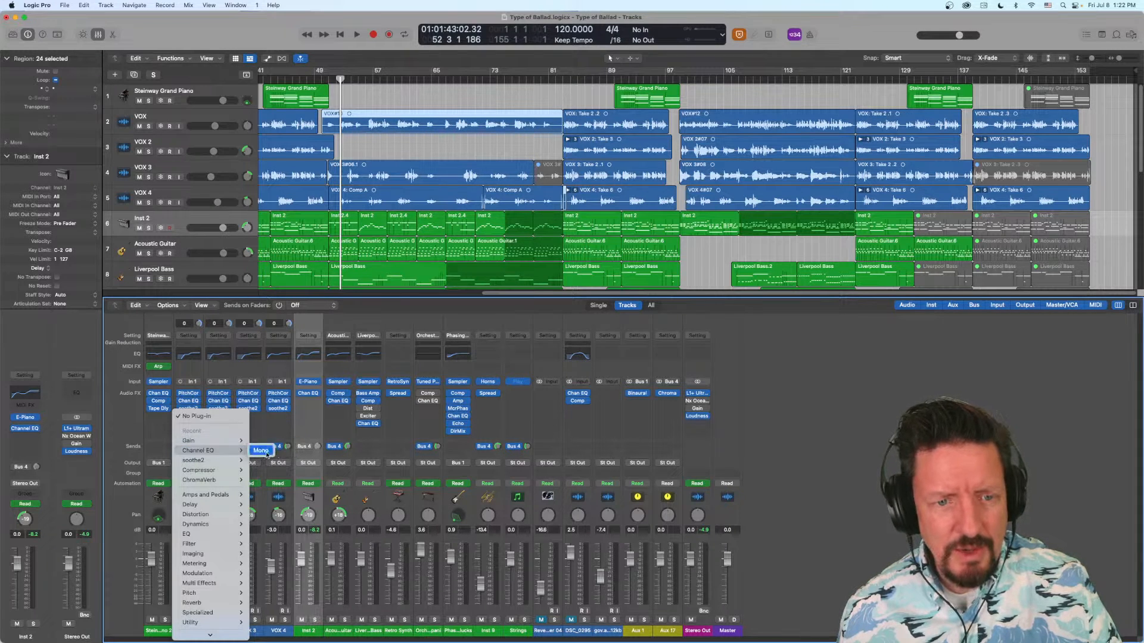
{"action": "mouse_move", "coordinate": [239, 459]}
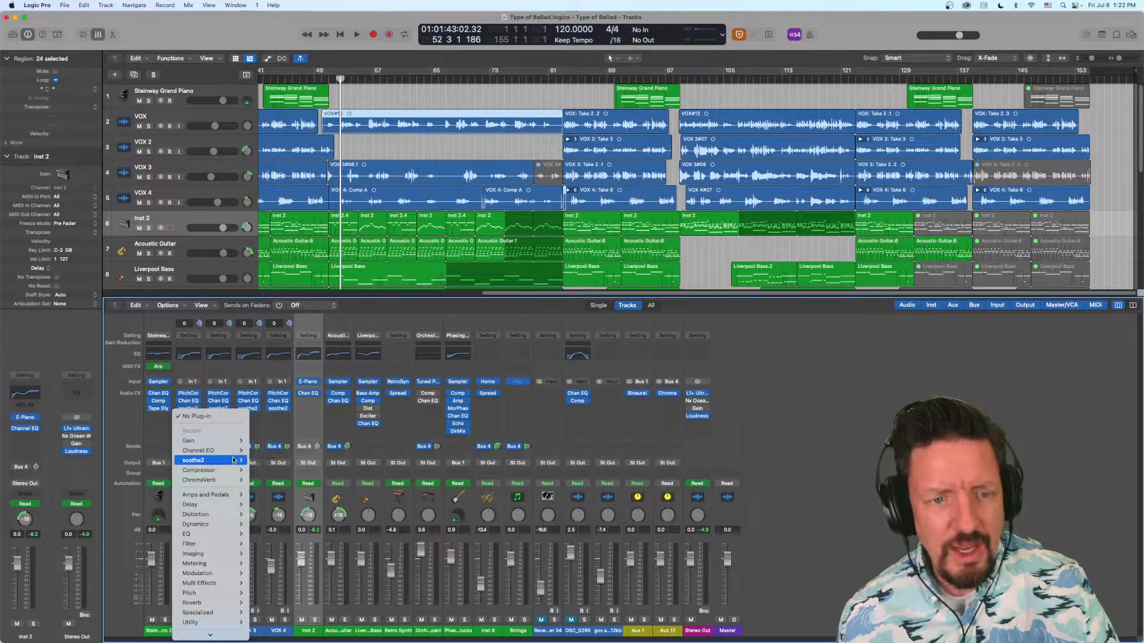
{"action": "mouse_move", "coordinate": [224, 473]}
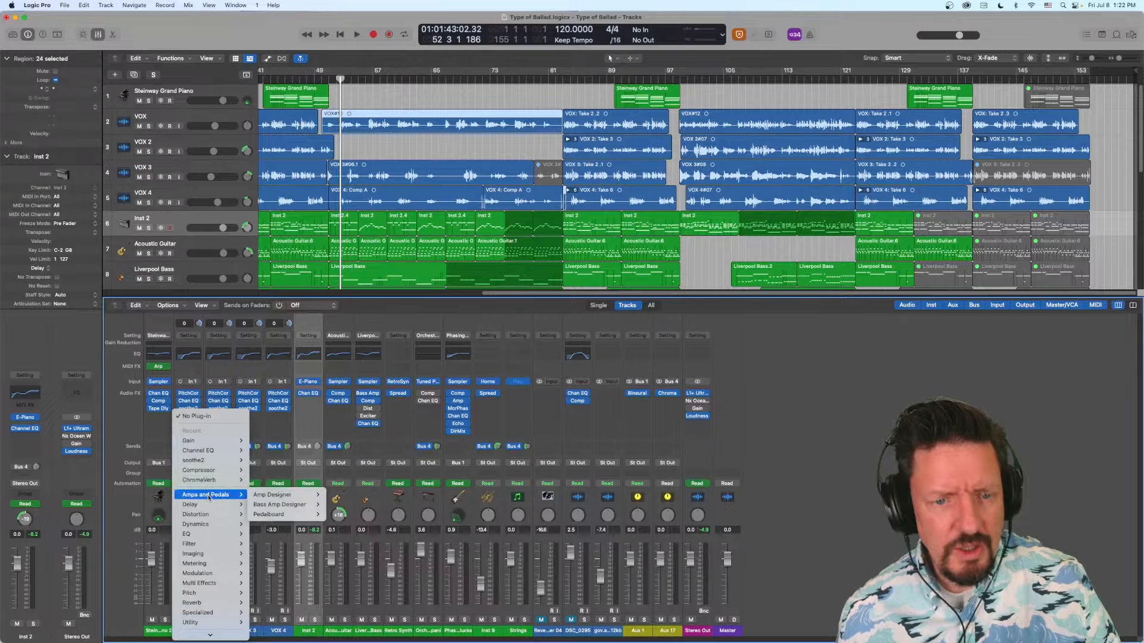
{"action": "mouse_move", "coordinate": [288, 510]}
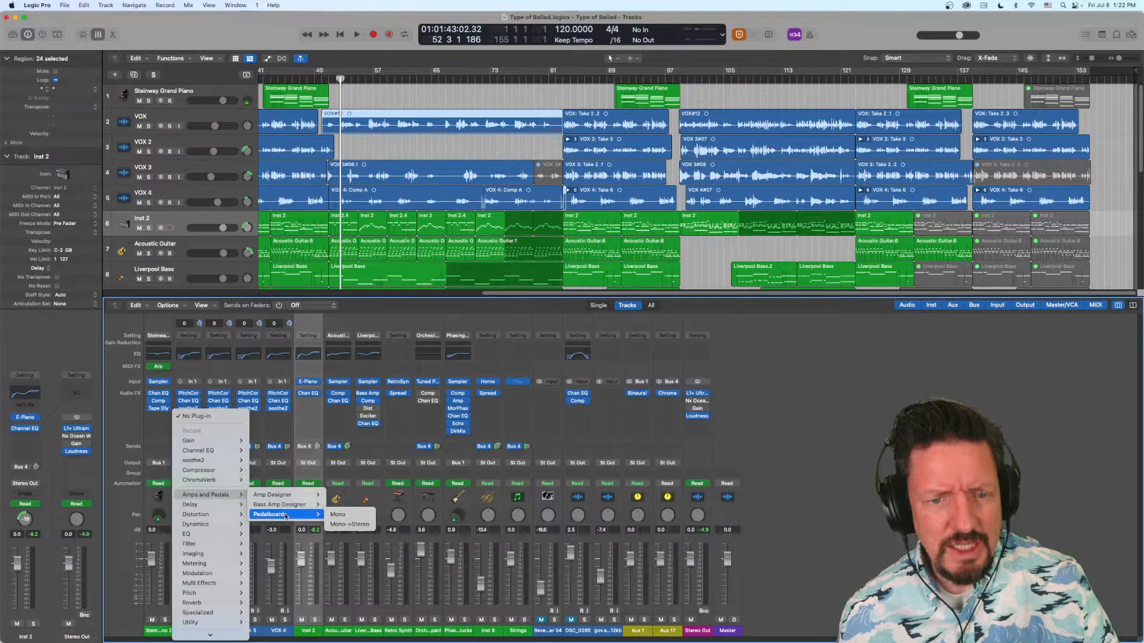
{"action": "mouse_move", "coordinate": [253, 504]}
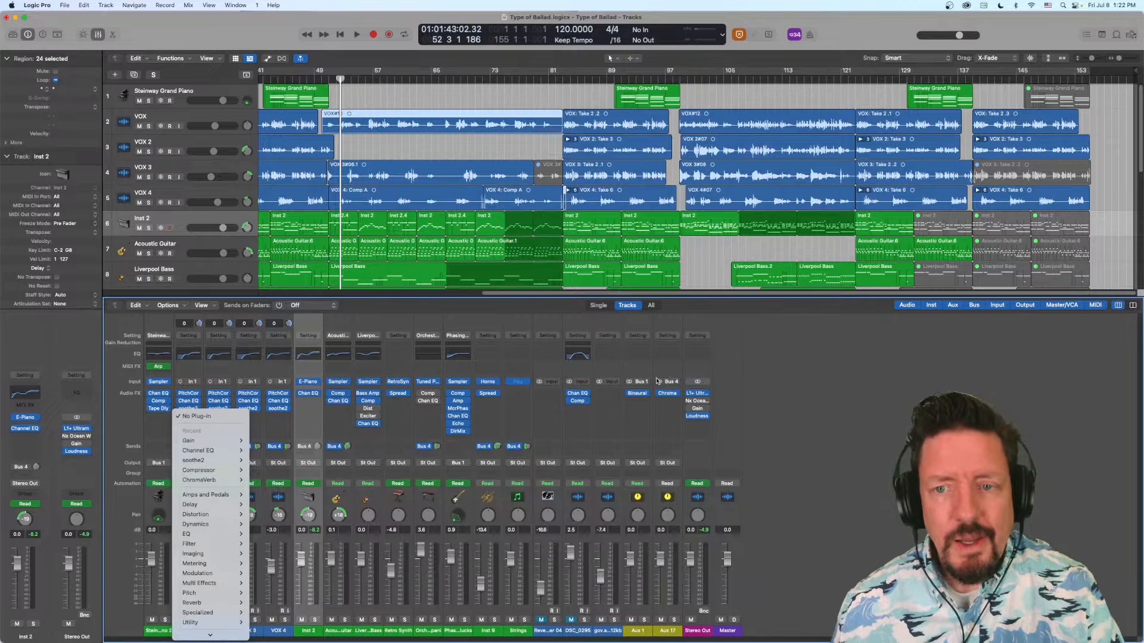
{"action": "left_click", "coordinate": [741, 392]}
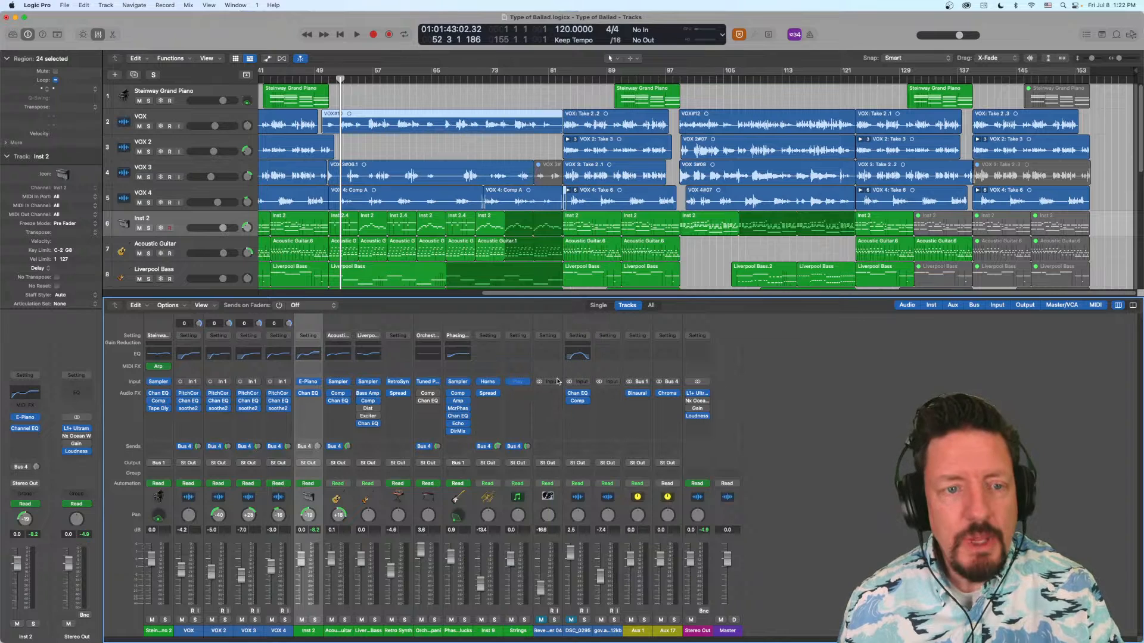
- View the MIDI effects available on the Steinway piano channel, and open and close its Arpeggiator window
{"action": "left_click", "coordinate": [157, 369]}
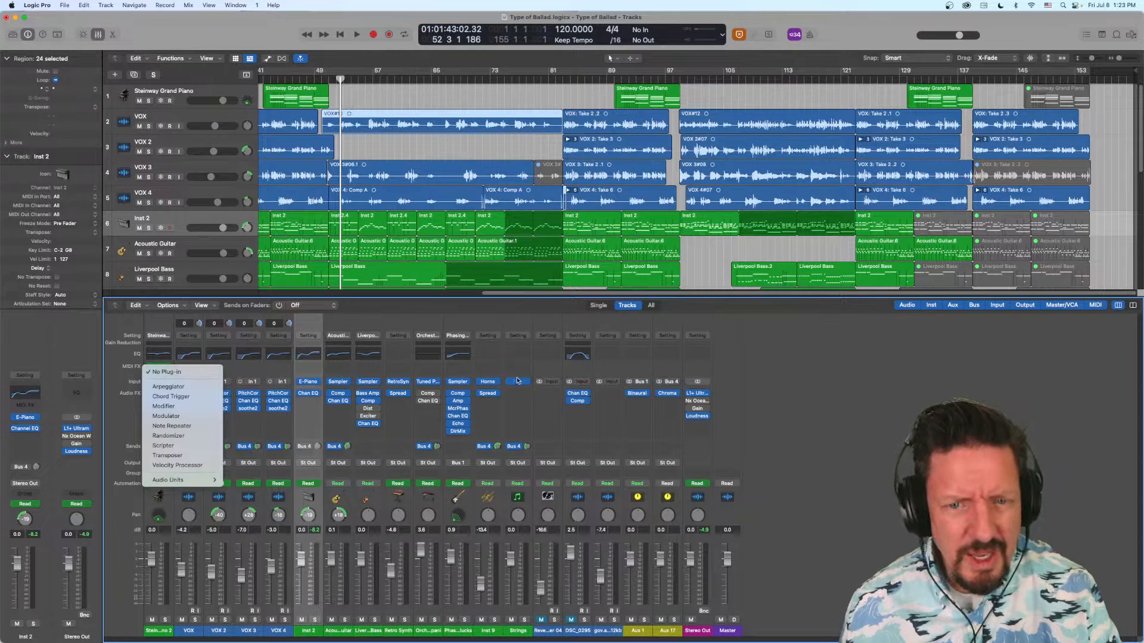
{"action": "left_click", "coordinate": [733, 418]}
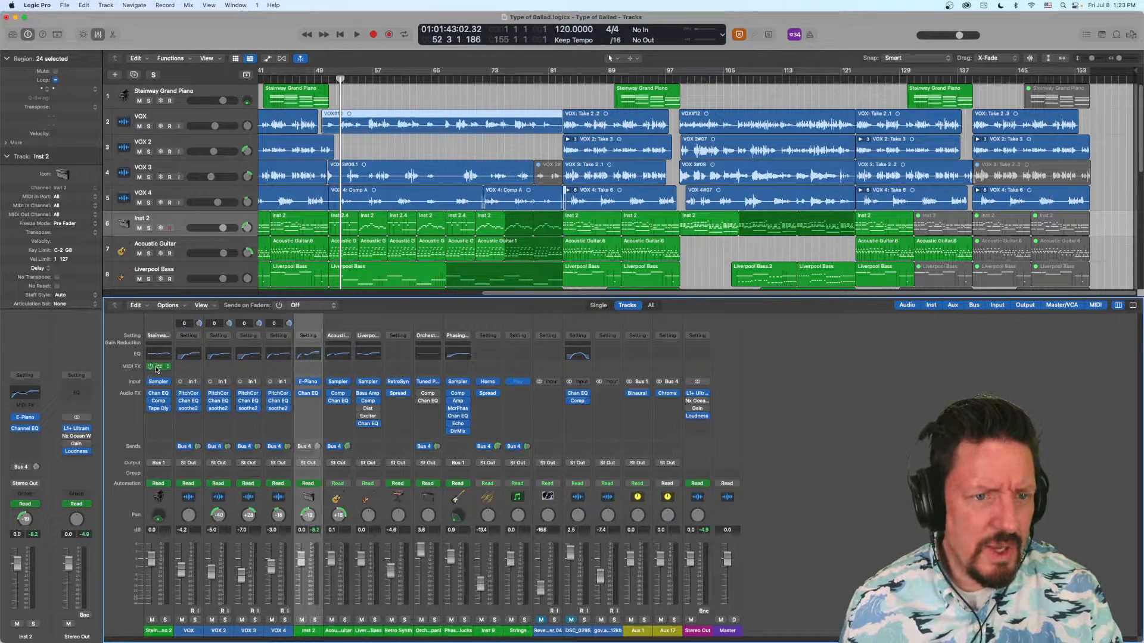
{"action": "left_click", "coordinate": [157, 368]}
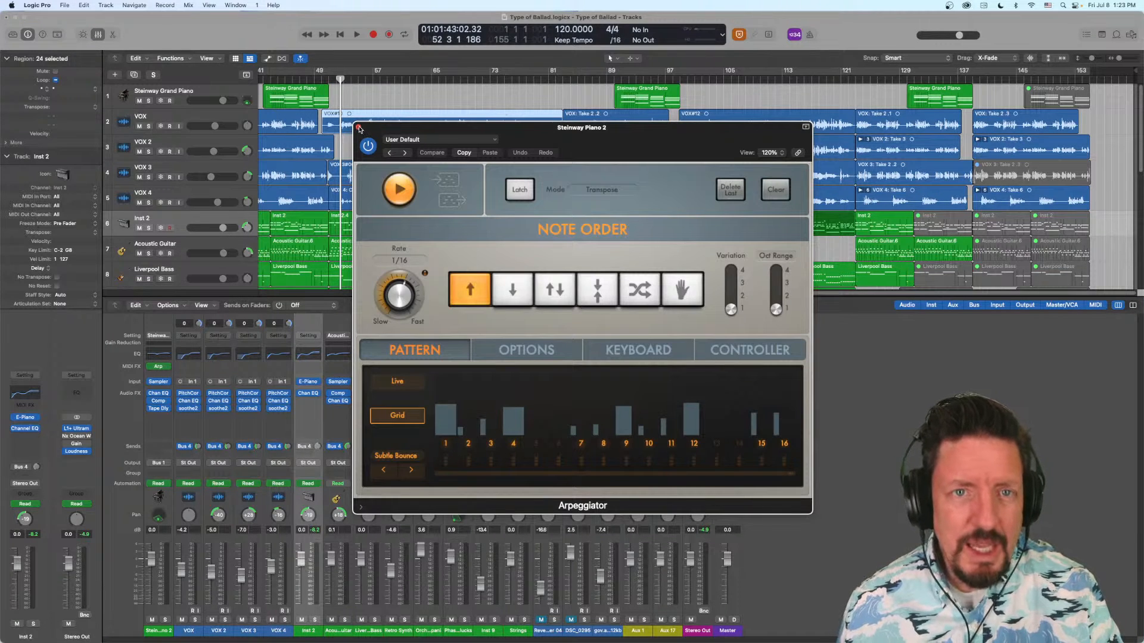
{"action": "left_click", "coordinate": [358, 127]}
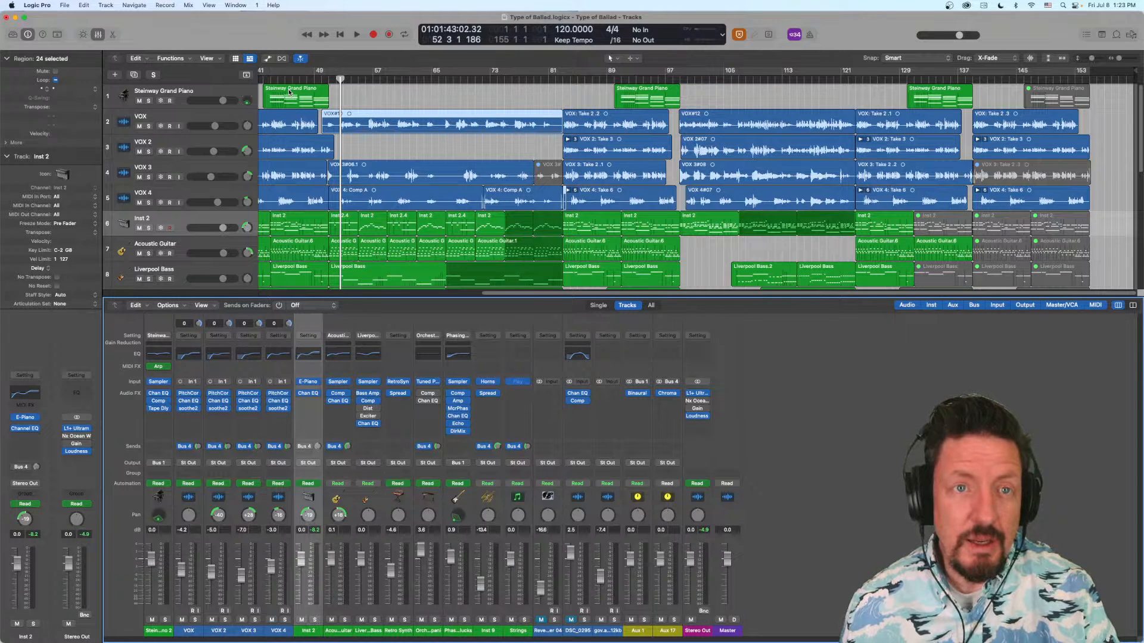
- Place the playhead at bar 43, open the first Steinway Grand Piano region in the Piano Roll, and select its track
{"action": "left_click", "coordinate": [270, 79]}
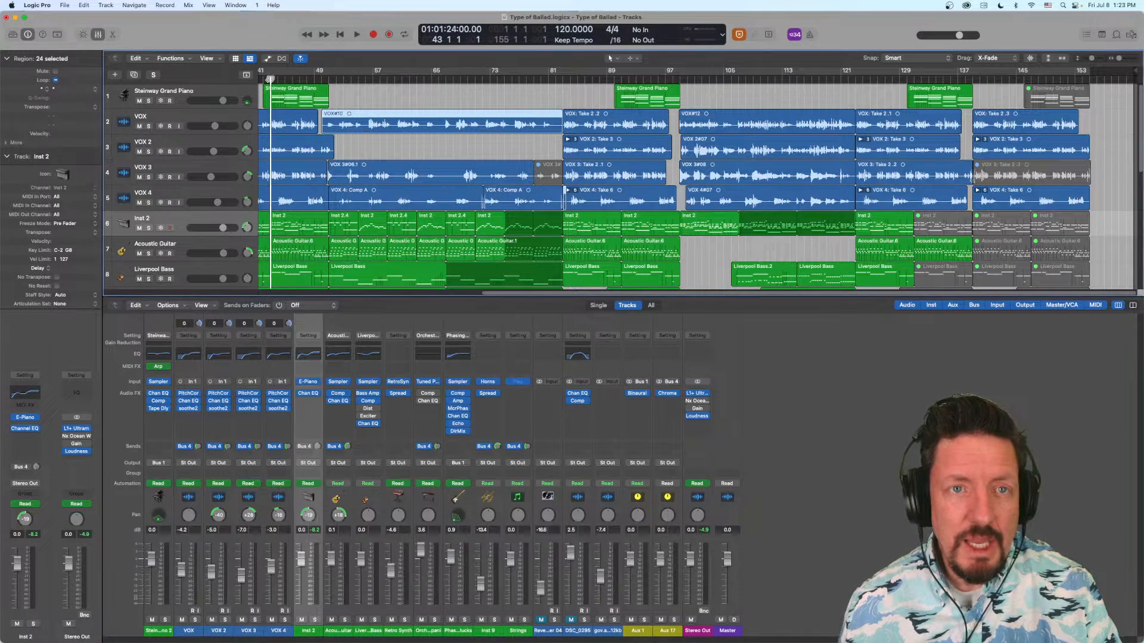
{"action": "double_click", "coordinate": [279, 92]}
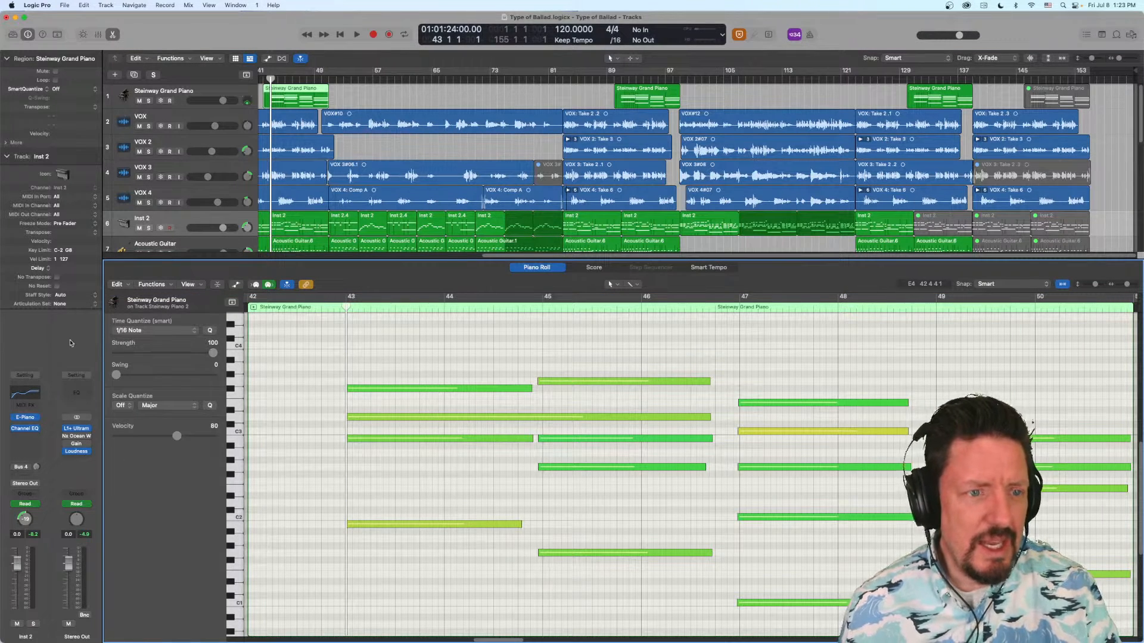
{"action": "left_click", "coordinate": [229, 90]}
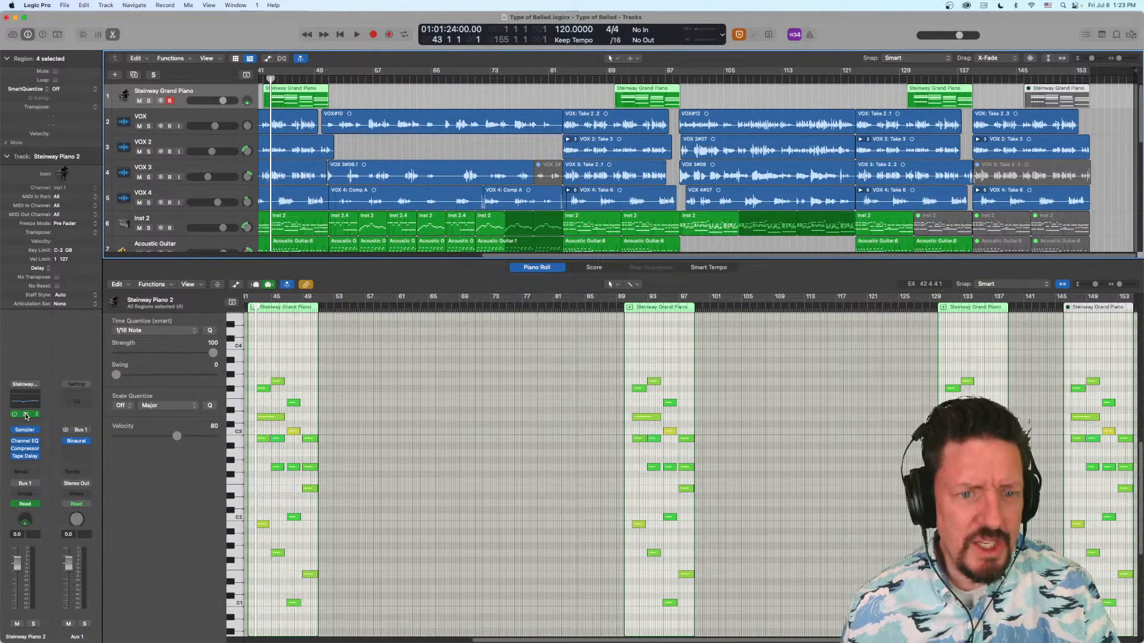
- Open the piano track's Arpeggiator, bypass it, solo the Steinway Grand Piano track, and play a short passage without the effect
{"action": "left_click", "coordinate": [25, 415]}
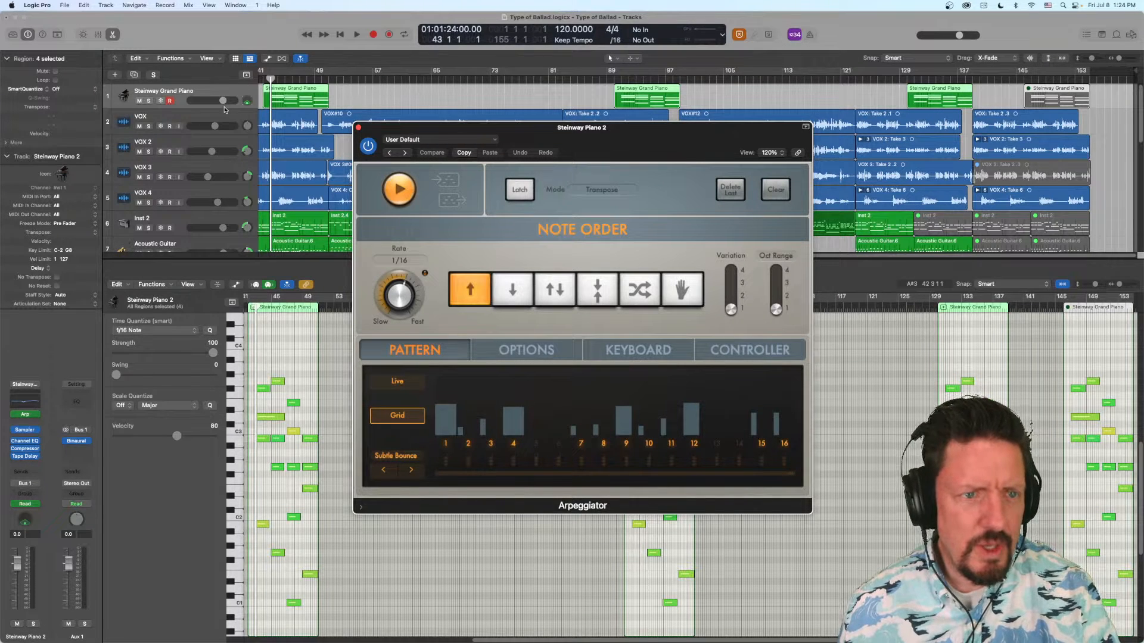
{"action": "left_click", "coordinate": [13, 415]}
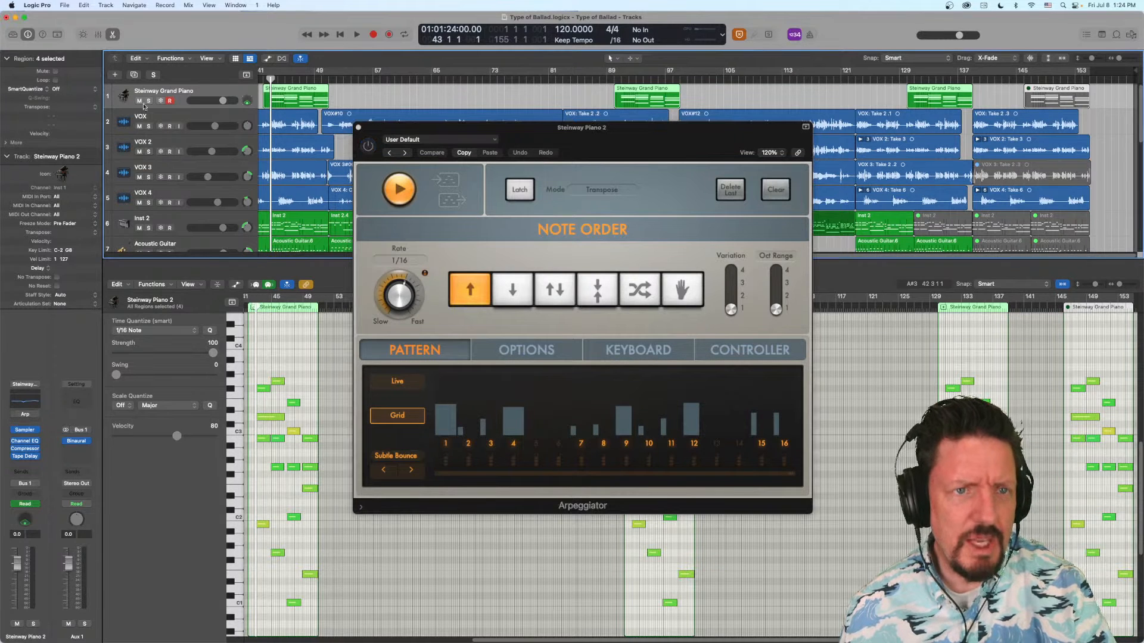
{"action": "left_click", "coordinate": [149, 101]}
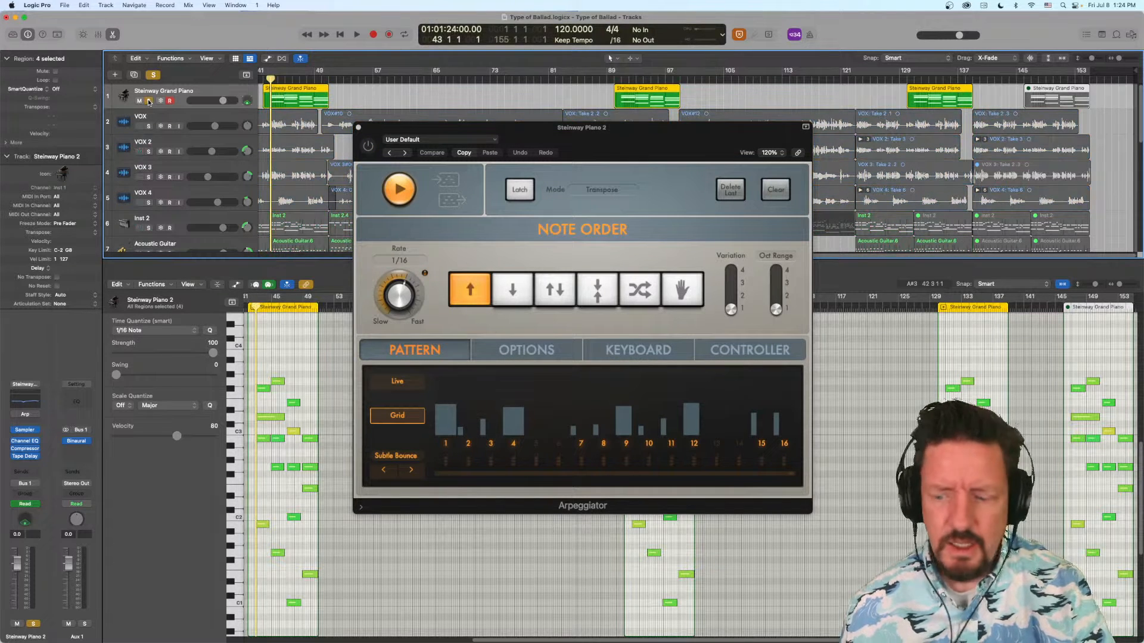
{"action": "key", "text": "space"}
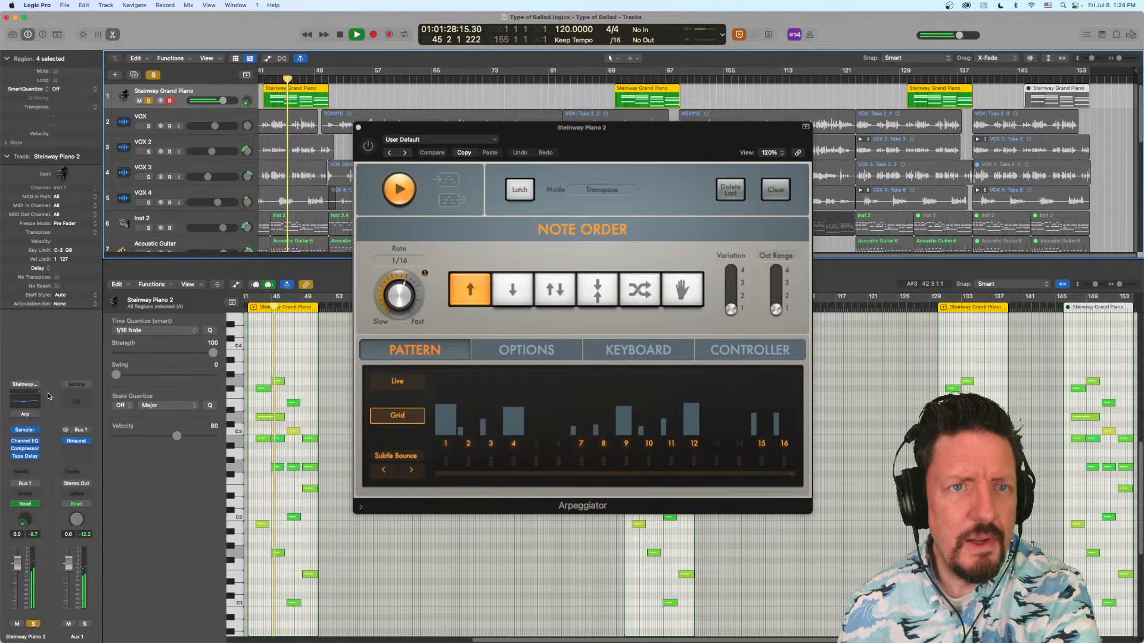
{"action": "key", "text": "space"}
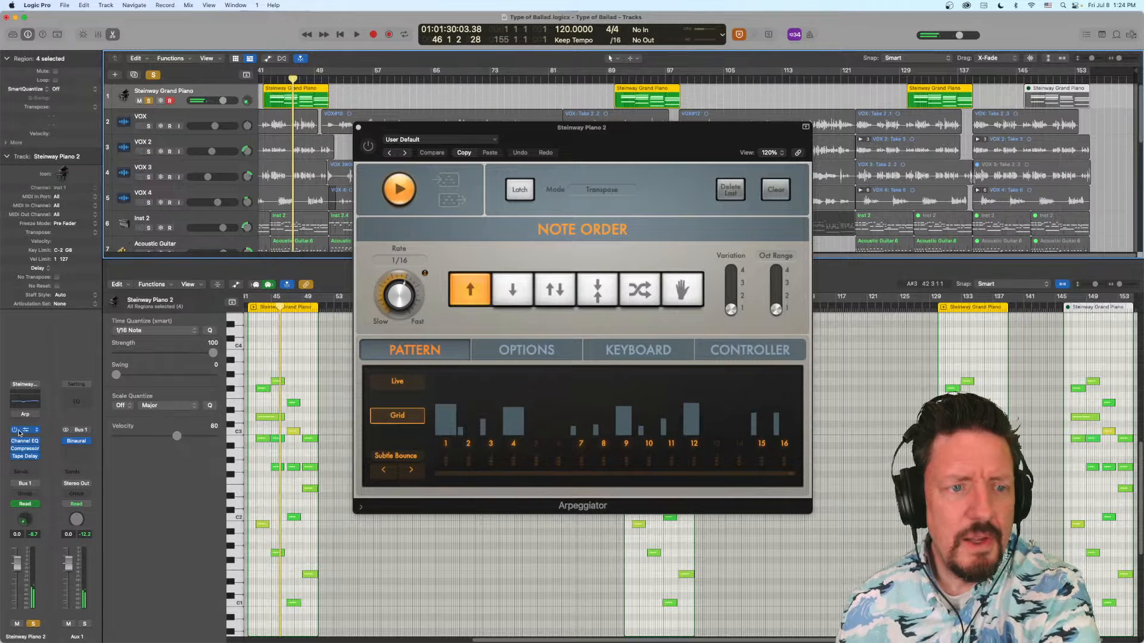
- Turn the Arpeggiator back on, play a short passage of the soloed piano with the effect, and close the plug-in window
{"action": "left_click", "coordinate": [16, 414]}
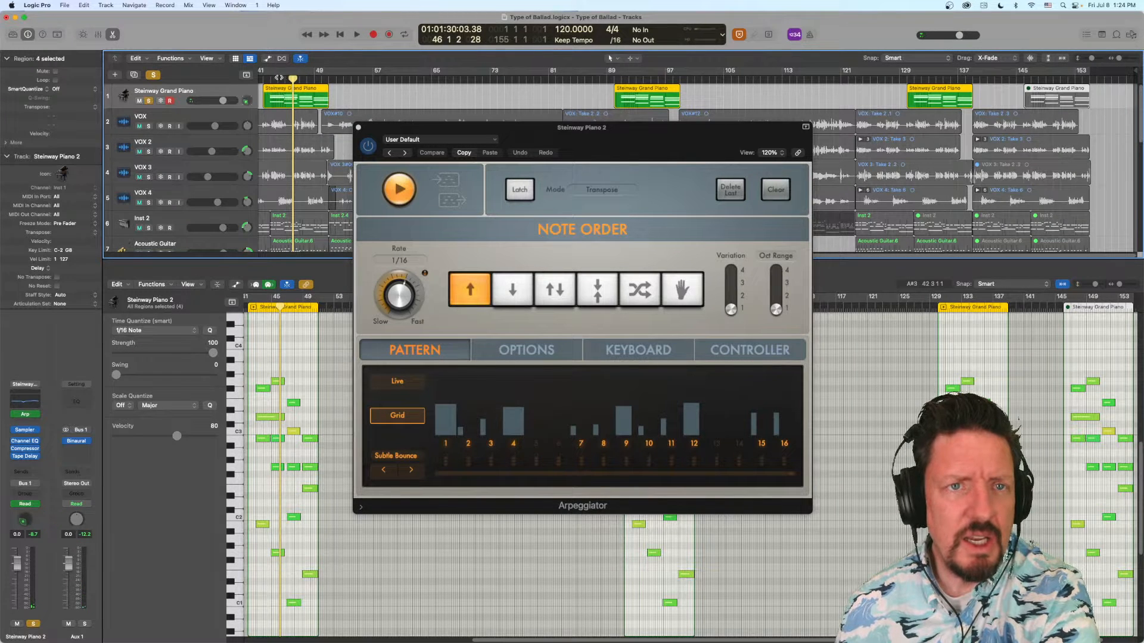
{"action": "key", "text": "space"}
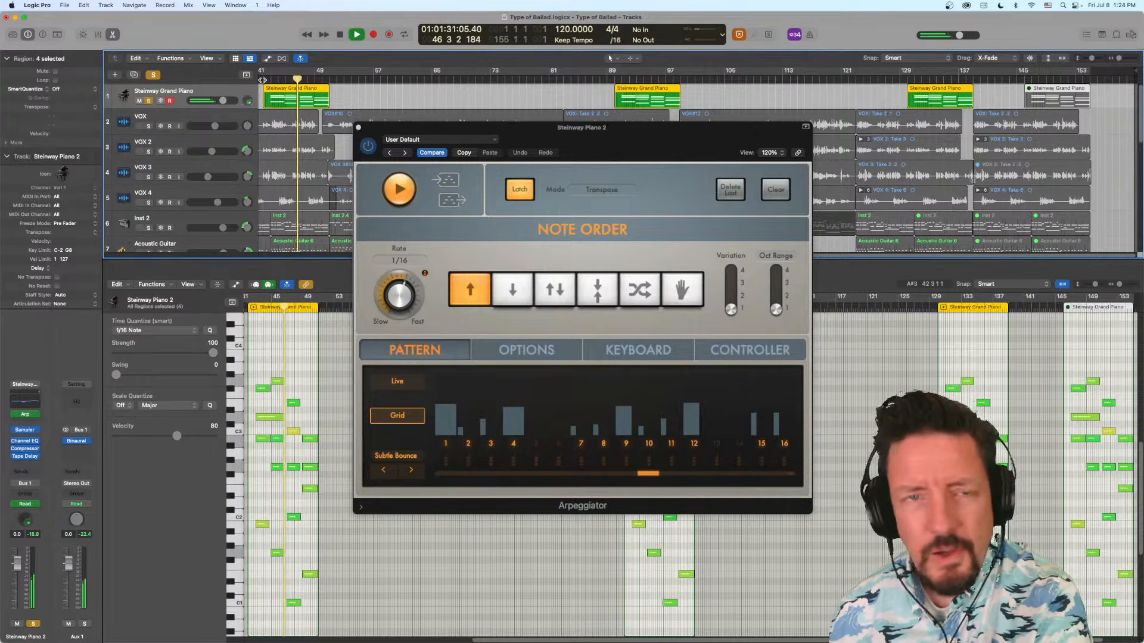
{"action": "key", "text": "space"}
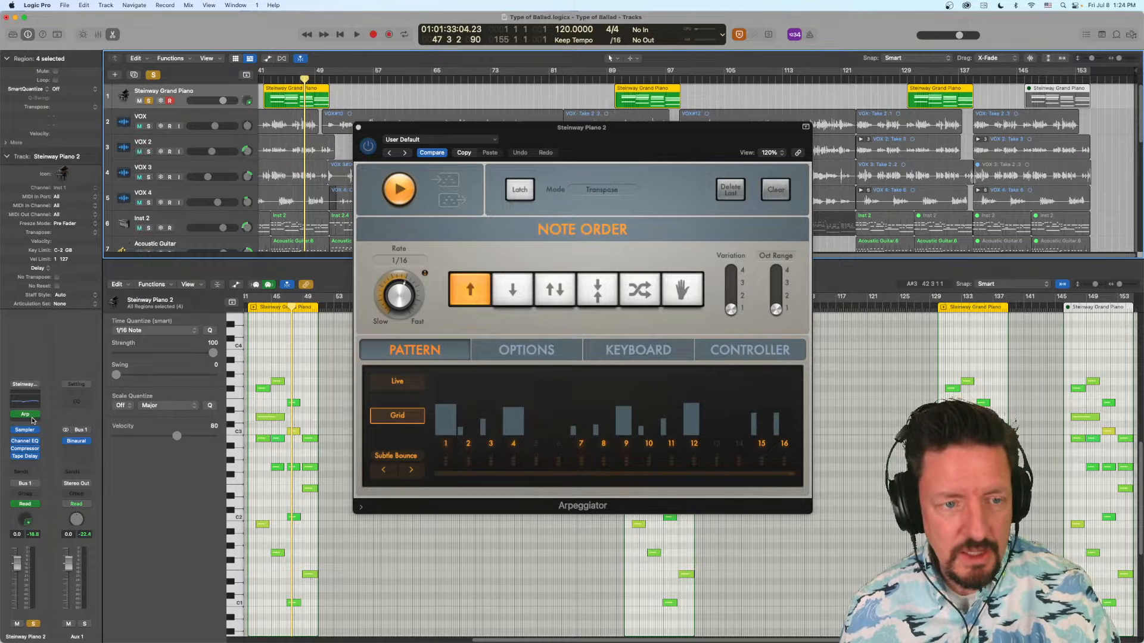
{"action": "left_click", "coordinate": [359, 129]}
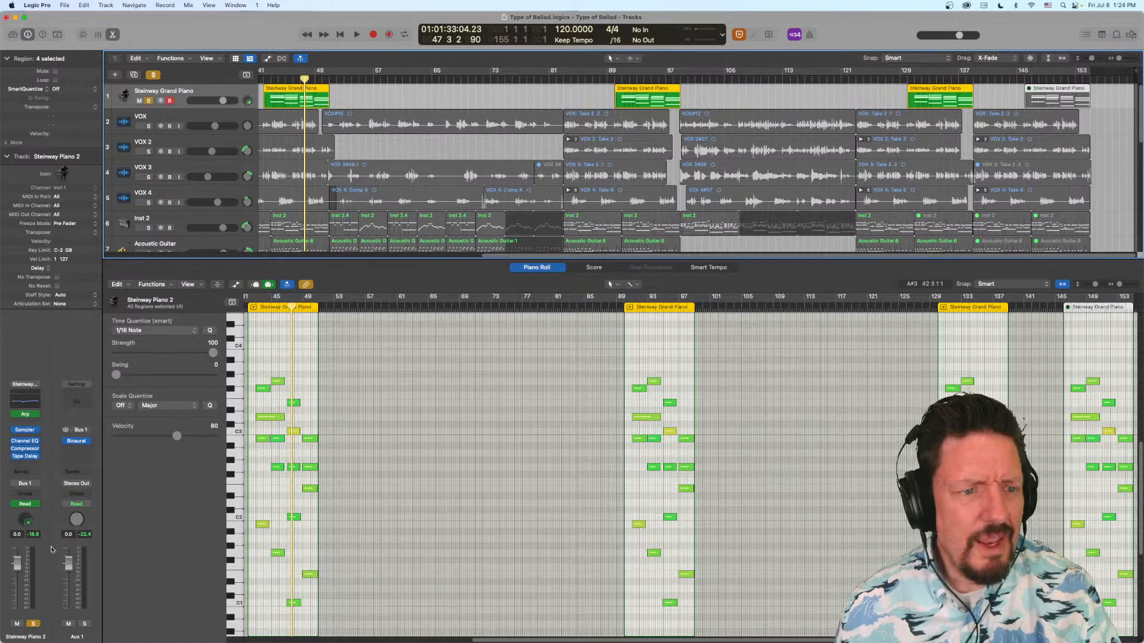
- Look through the MIDI effects offered for the piano channel's empty slot, including the Reason Studios Audio Units
{"action": "left_click", "coordinate": [24, 419]}
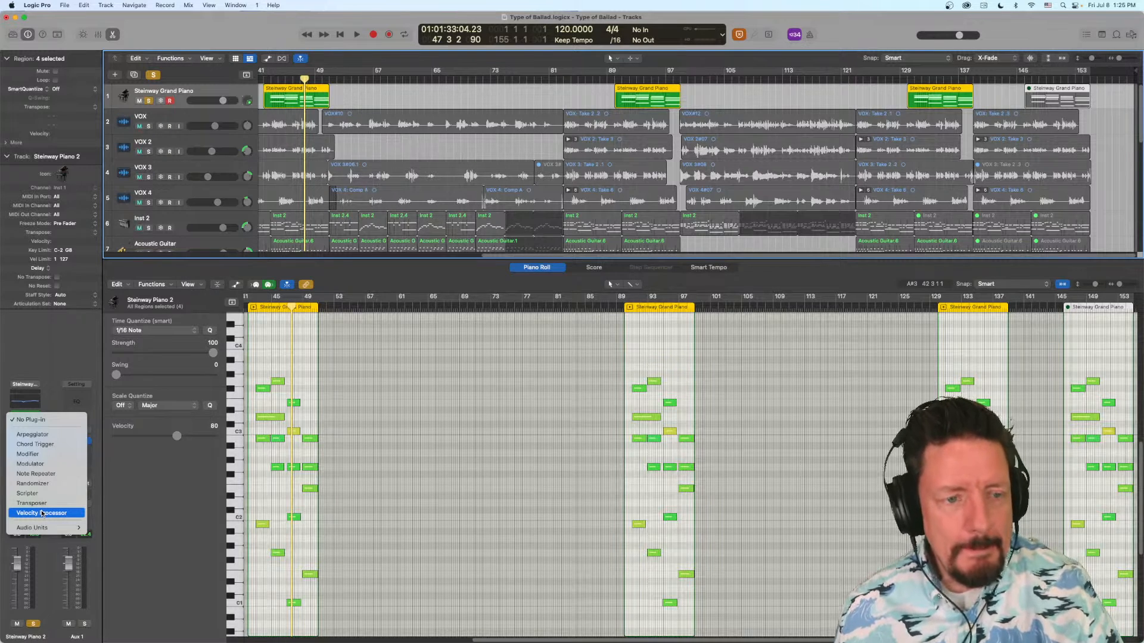
{"action": "mouse_move", "coordinate": [38, 528]}
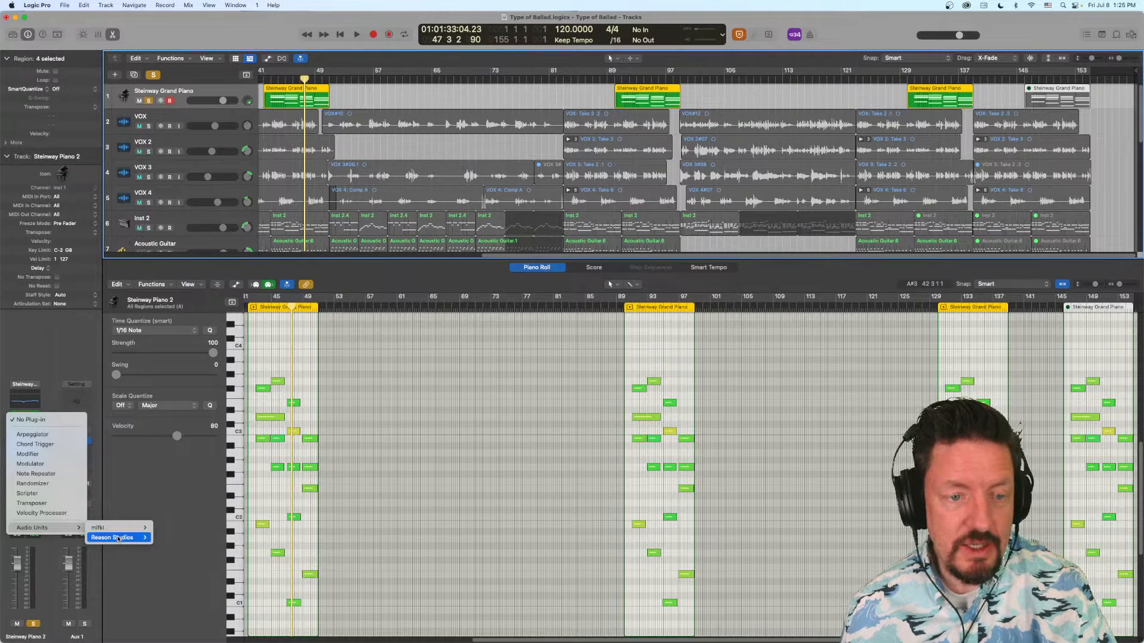
{"action": "mouse_move", "coordinate": [117, 539]}
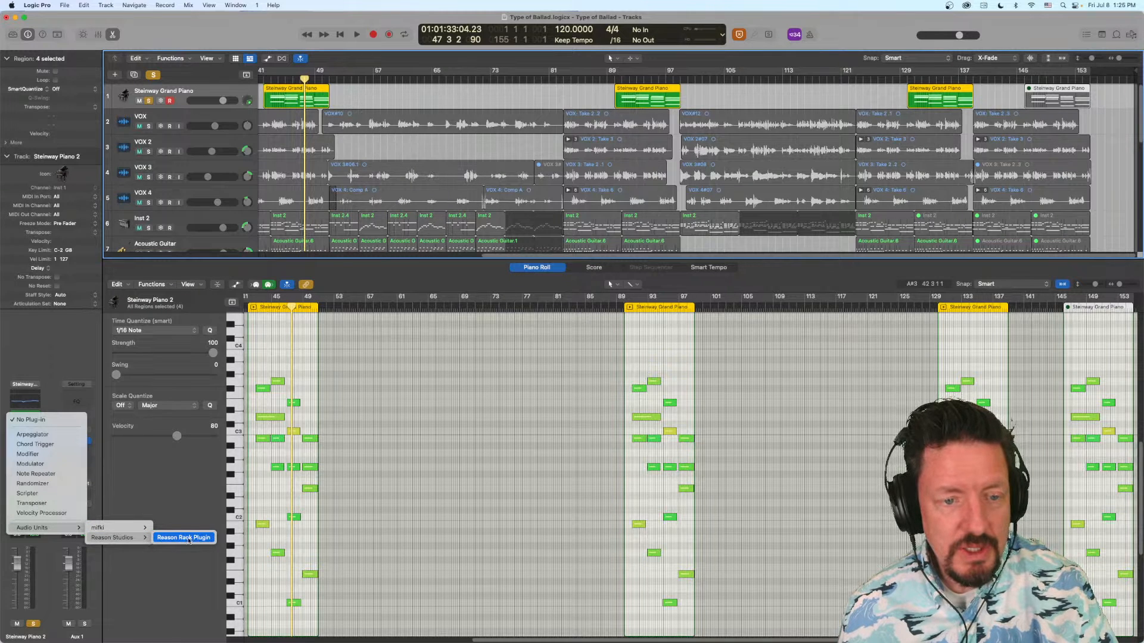
{"action": "left_click", "coordinate": [149, 483]}
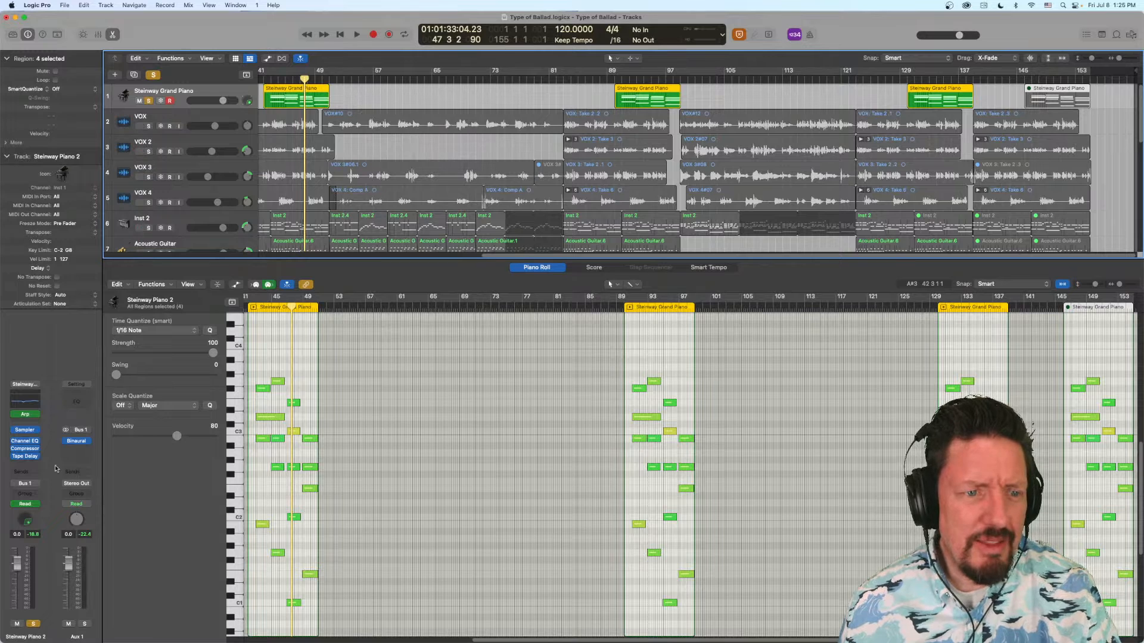
- Compare the piano channel's audio effect choices with its MIDI effect choices, including the mifki Audio Units
{"action": "left_click", "coordinate": [21, 465]}
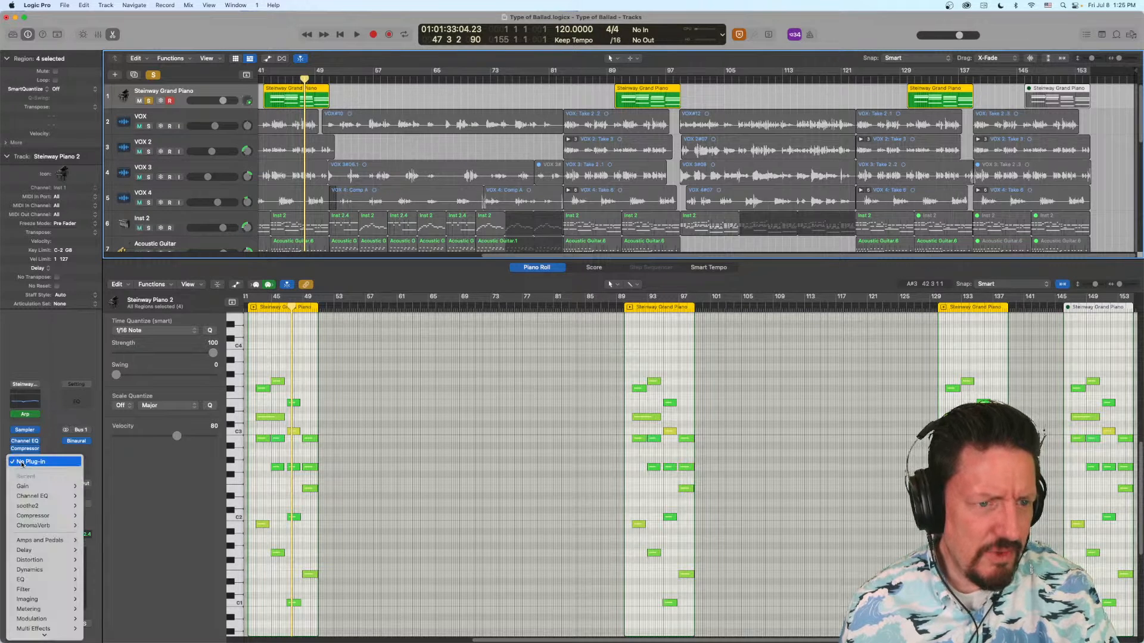
{"action": "left_click", "coordinate": [55, 424]}
{"action": "left_click", "coordinate": [26, 421]}
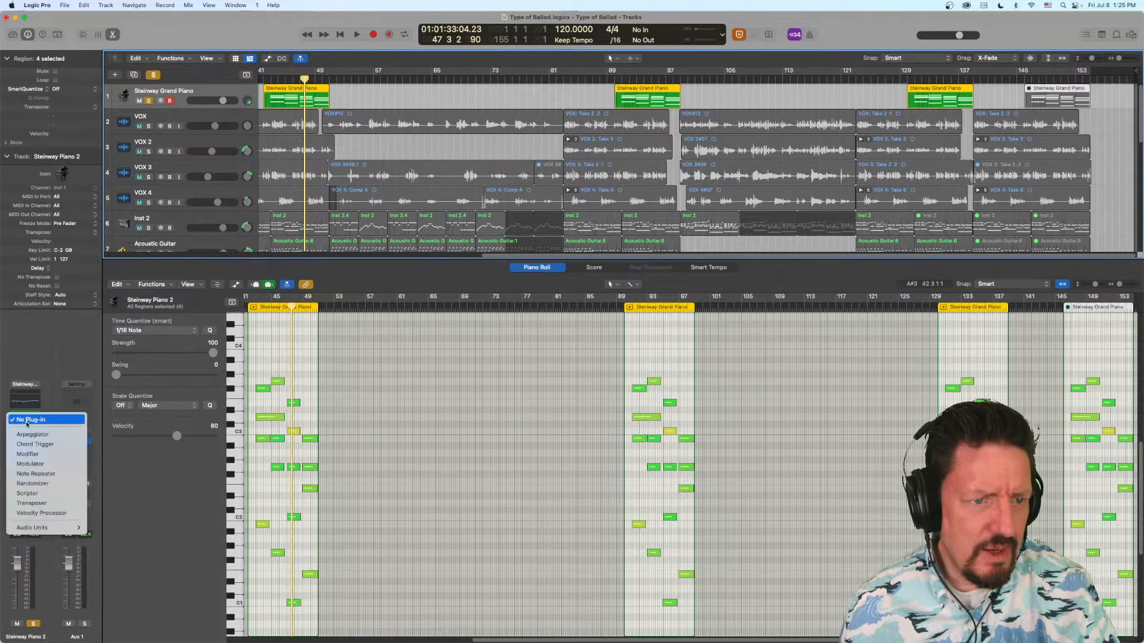
{"action": "mouse_move", "coordinate": [132, 538]}
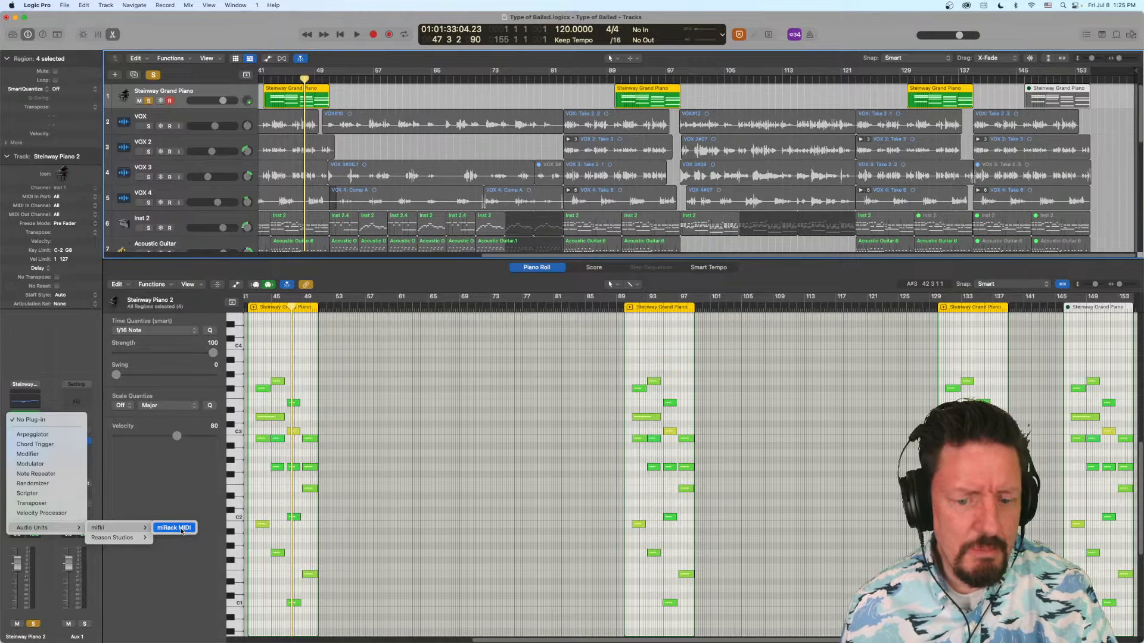
{"action": "left_click", "coordinate": [159, 498]}
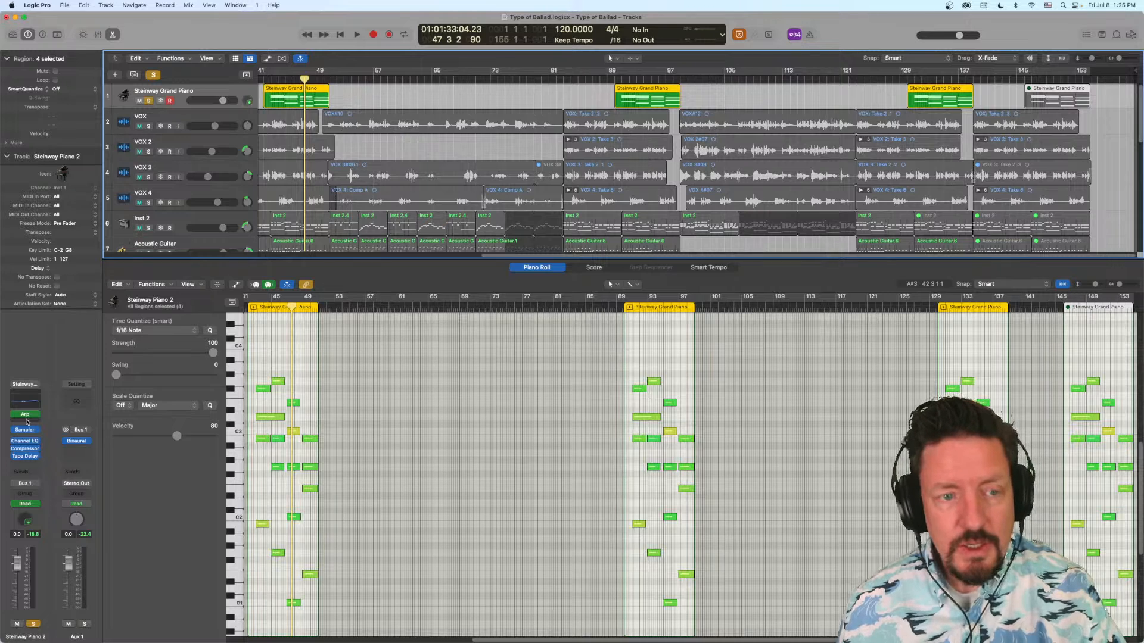
- Unsolo the Steinway Grand Piano track, review the project's tracks, and play briefly from bar 42
{"action": "left_click", "coordinate": [148, 102]}
{"action": "scroll", "coordinate": [251, 144], "scroll_direction": "down", "scroll_amount": 2}
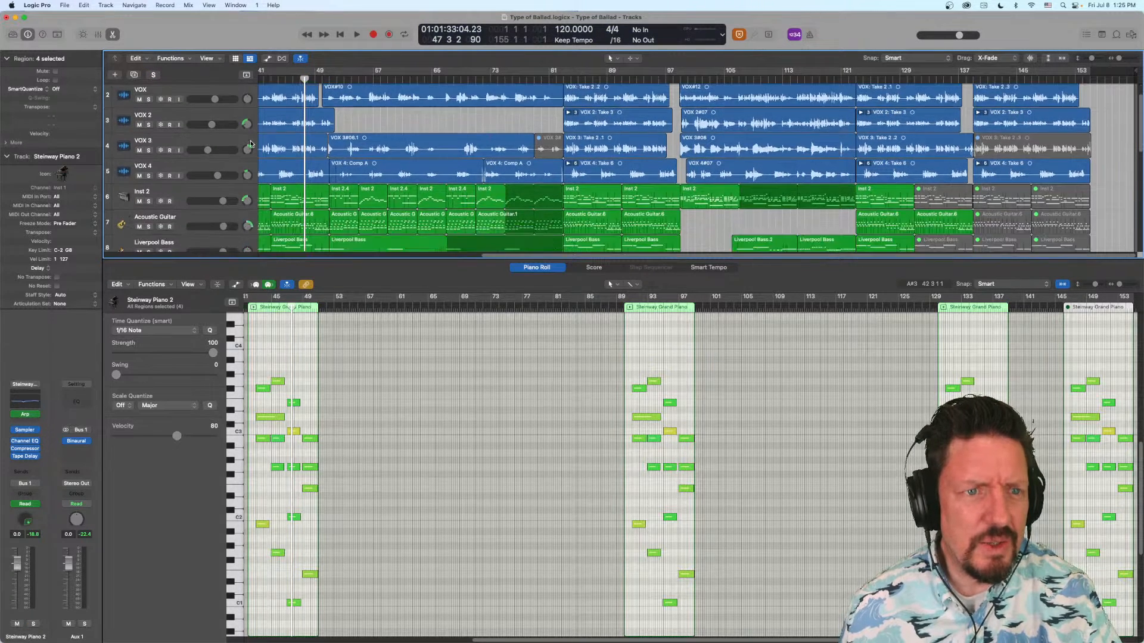
{"action": "scroll", "coordinate": [251, 144], "scroll_direction": "down", "scroll_amount": 1}
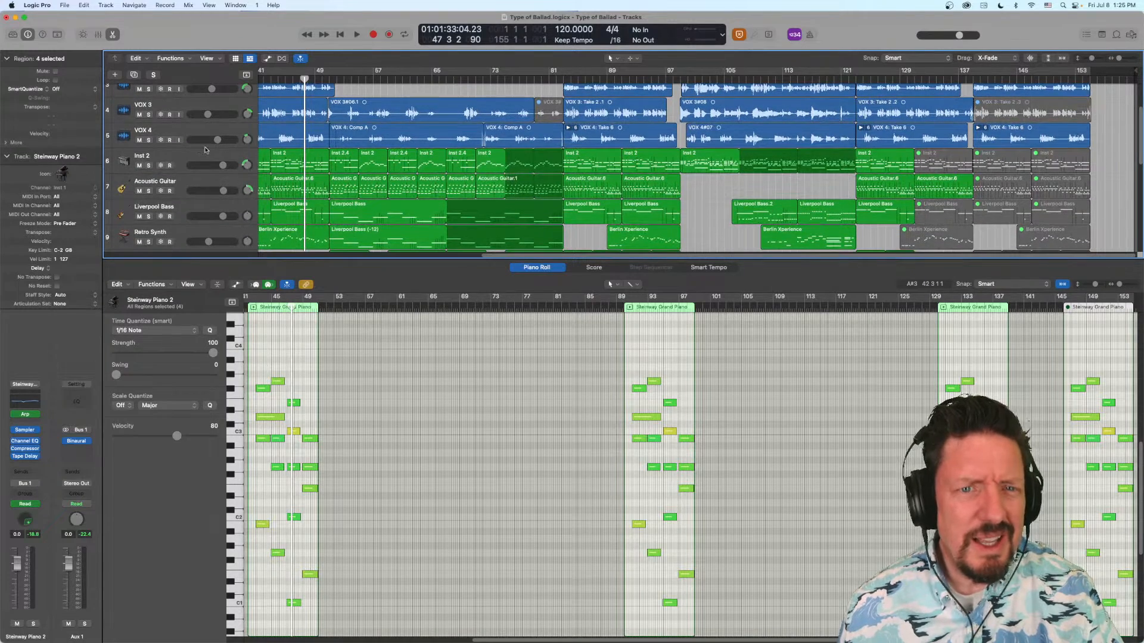
{"action": "scroll", "coordinate": [178, 192], "scroll_direction": "down", "scroll_amount": 6}
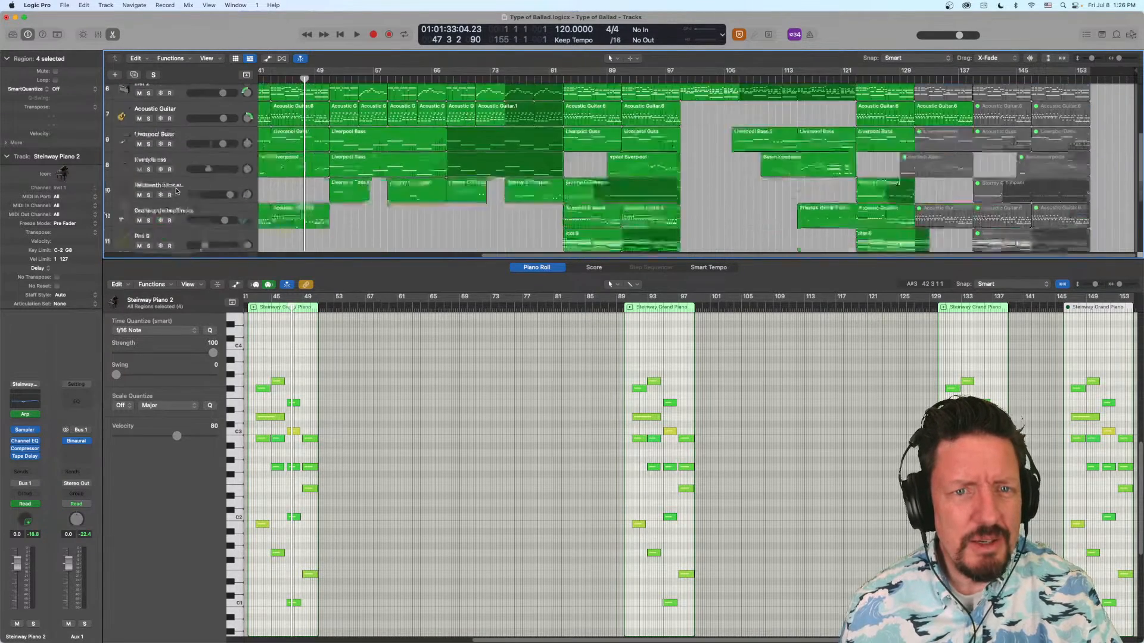
{"action": "scroll", "coordinate": [178, 176], "scroll_direction": "down", "scroll_amount": 1}
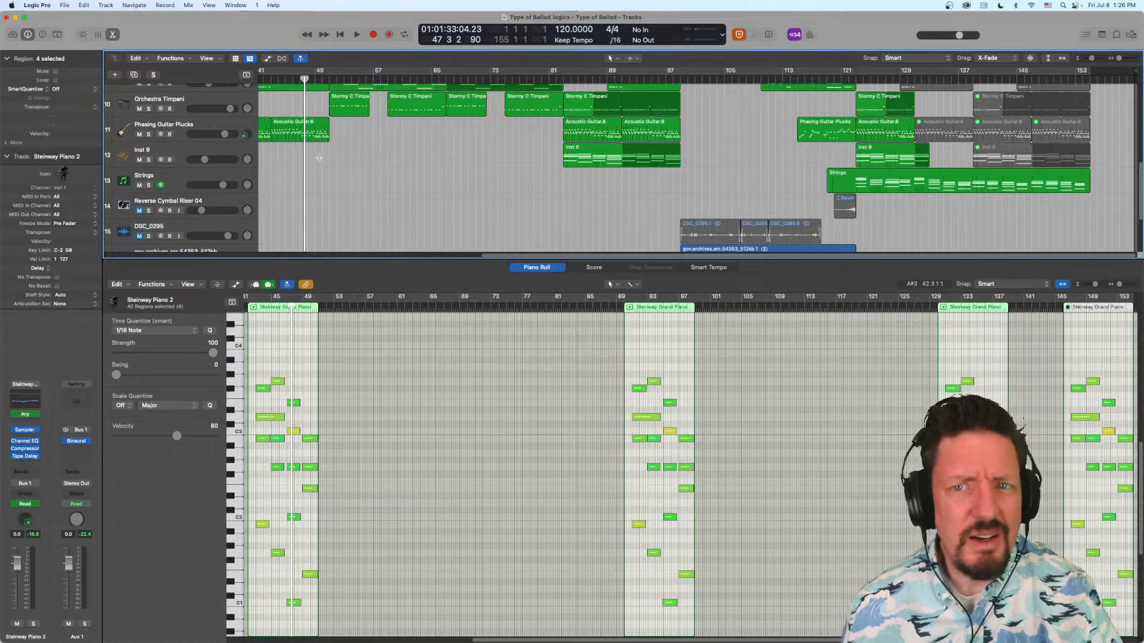
{"action": "scroll", "coordinate": [245, 152], "scroll_direction": "up", "scroll_amount": 3}
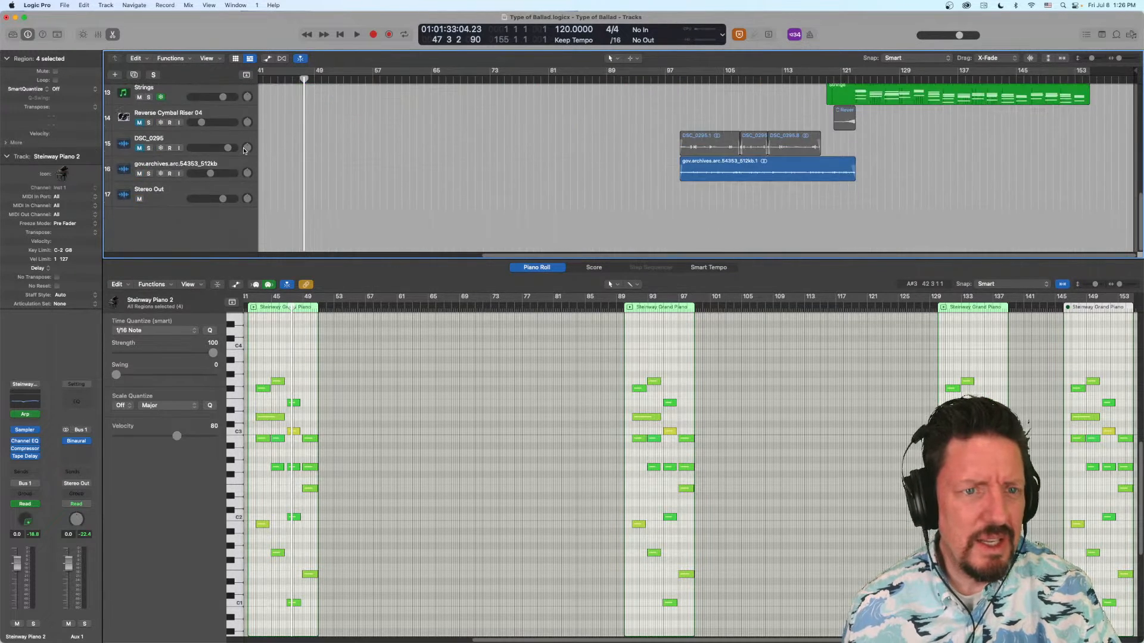
{"action": "scroll", "coordinate": [243, 150], "scroll_direction": "up", "scroll_amount": 6}
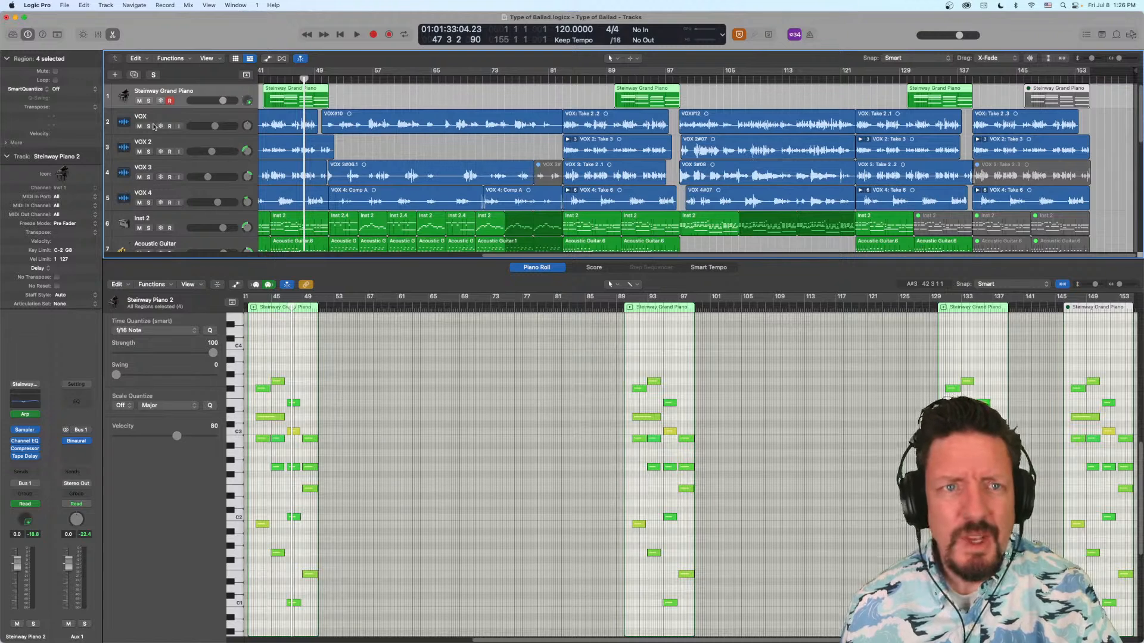
{"action": "left_click", "coordinate": [262, 80]}
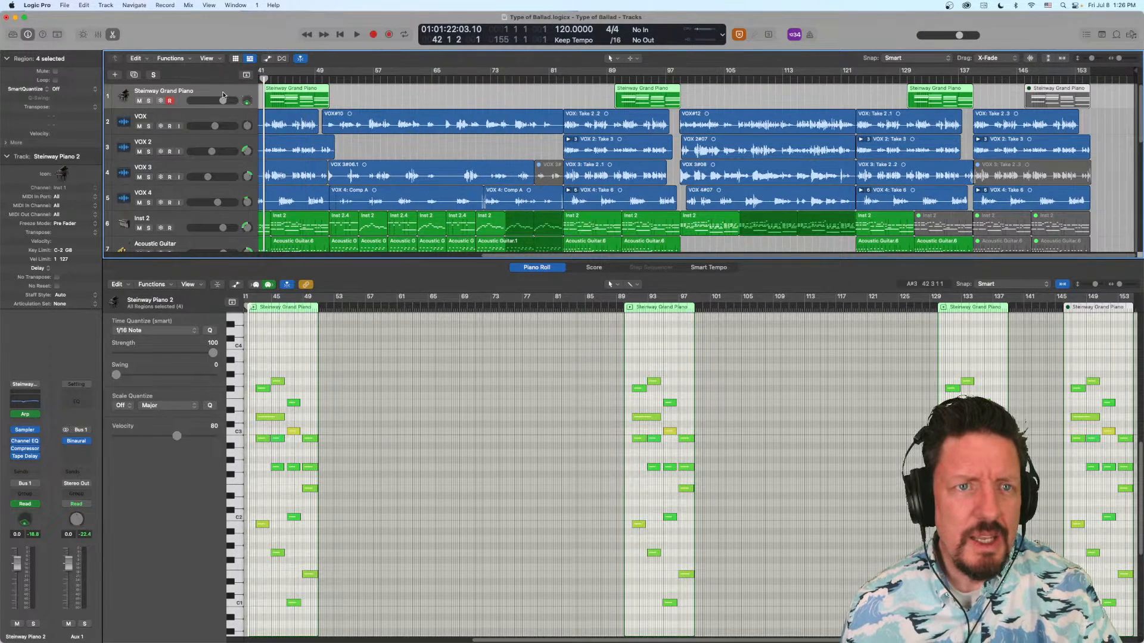
{"action": "key", "text": "space"}
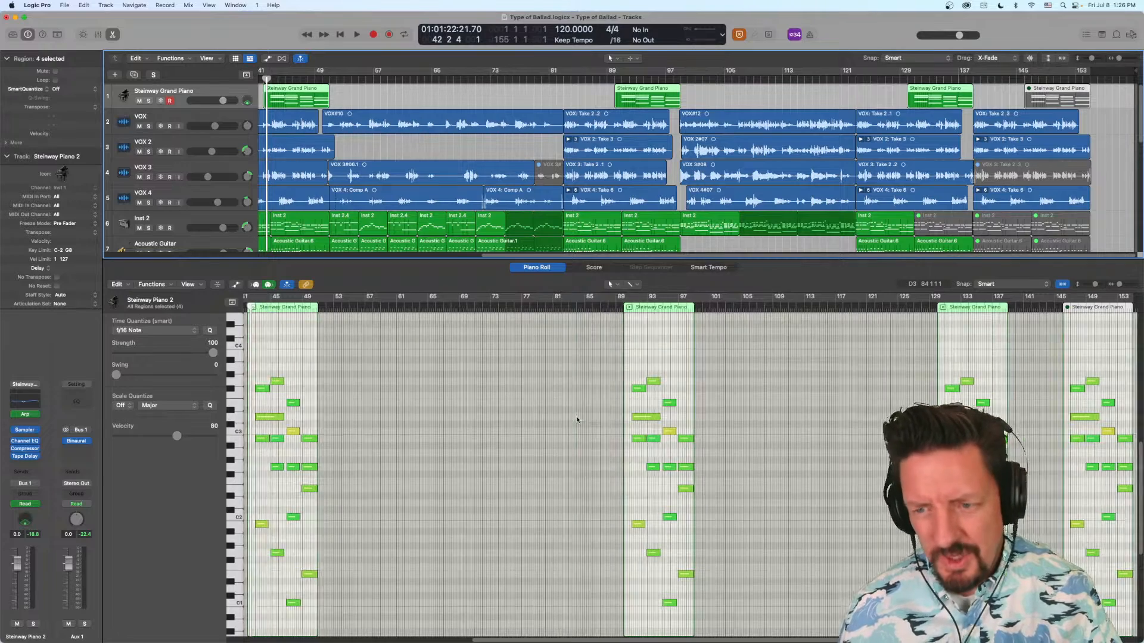
- Audition individual notes in the first Steinway Grand Piano region in the Piano Roll and compare their velocities
{"action": "scroll", "coordinate": [577, 420], "scroll_direction": "right", "scroll_amount": 3}
{"action": "scroll", "coordinate": [545, 417], "scroll_direction": "left", "scroll_amount": 15}
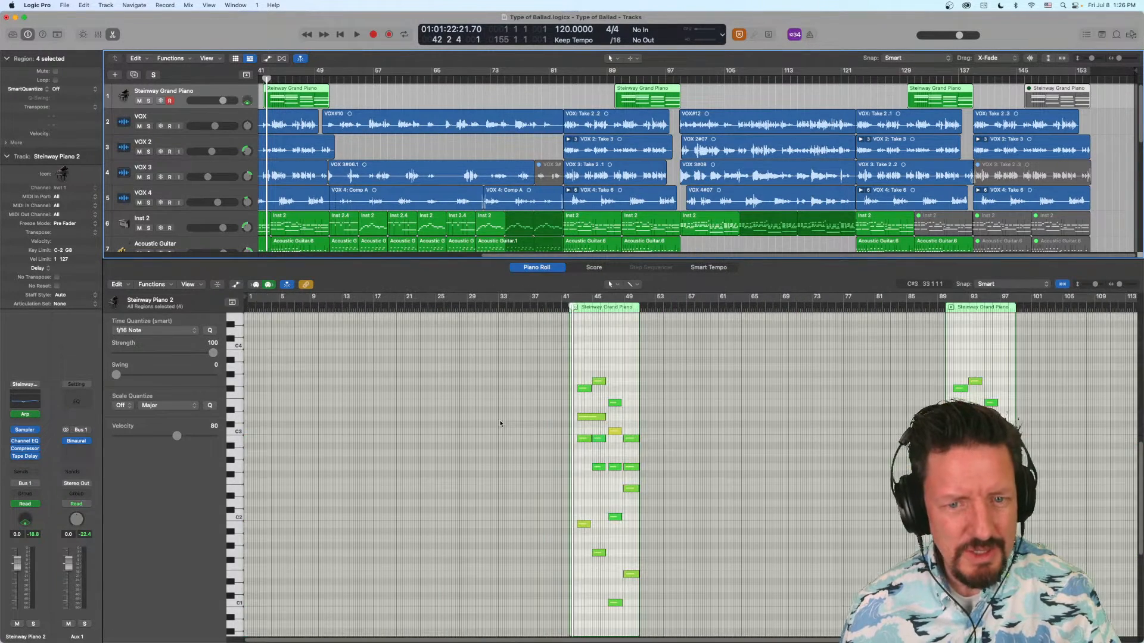
{"action": "mouse_move", "coordinate": [613, 433]}
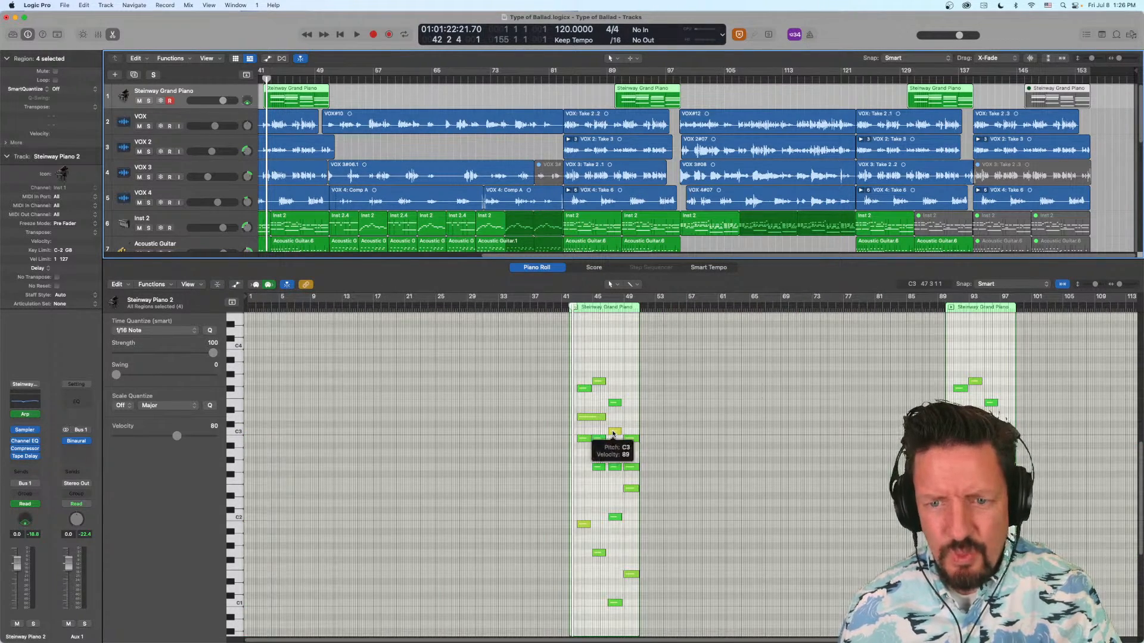
{"action": "left_click", "coordinate": [584, 525]}
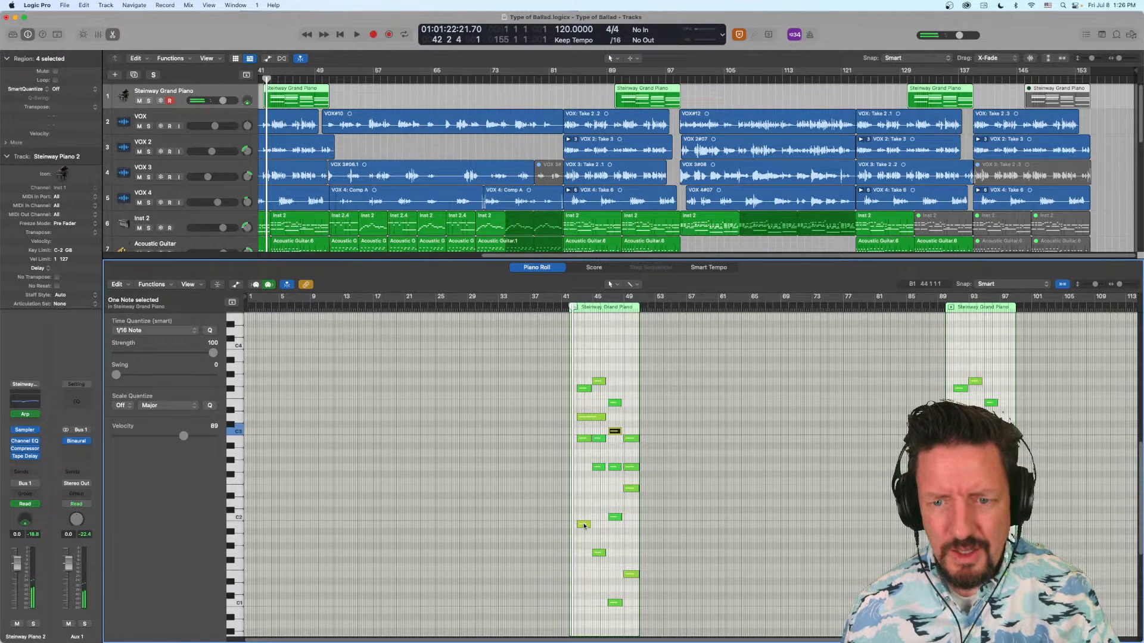
{"action": "left_click", "coordinate": [614, 467]}
{"action": "left_click", "coordinate": [614, 403]}
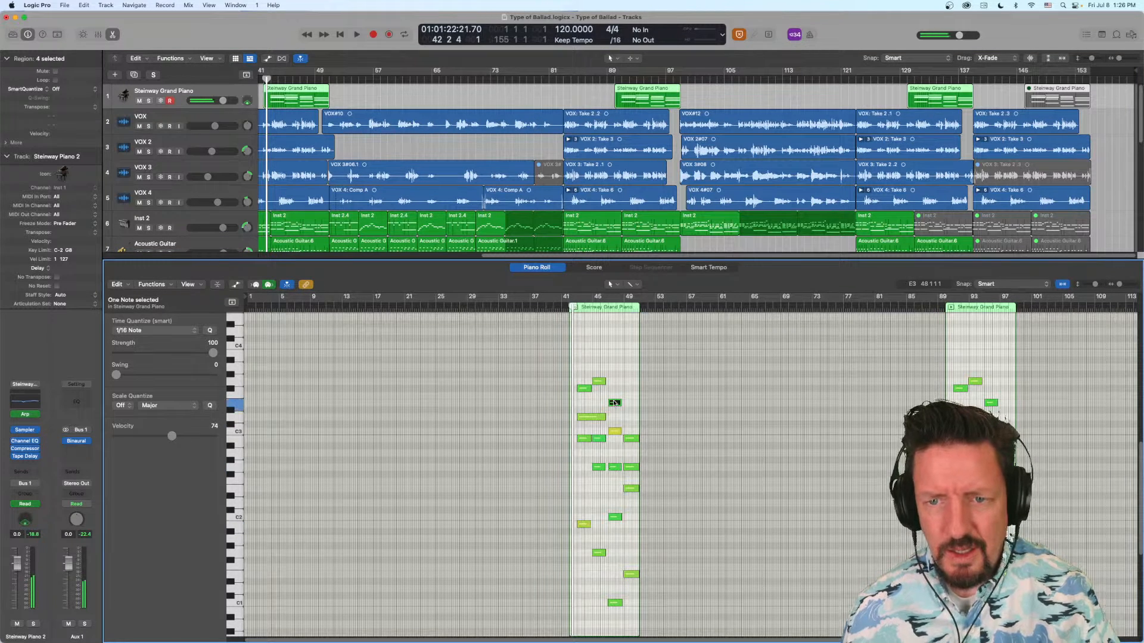
{"action": "left_click", "coordinate": [614, 431]}
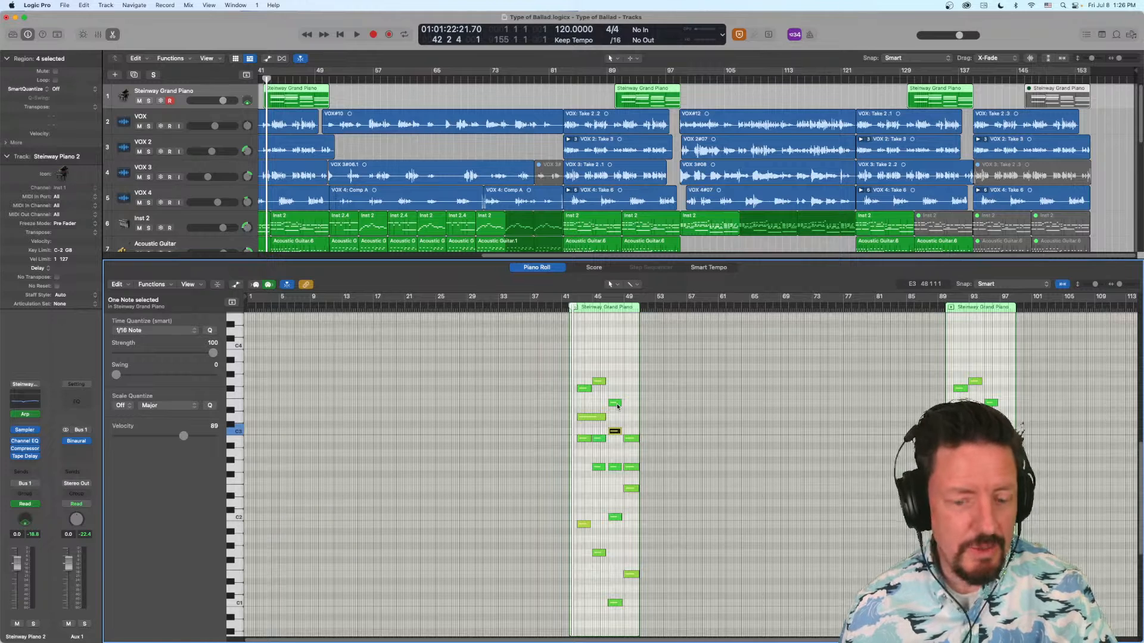
{"action": "mouse_move", "coordinate": [617, 406]}
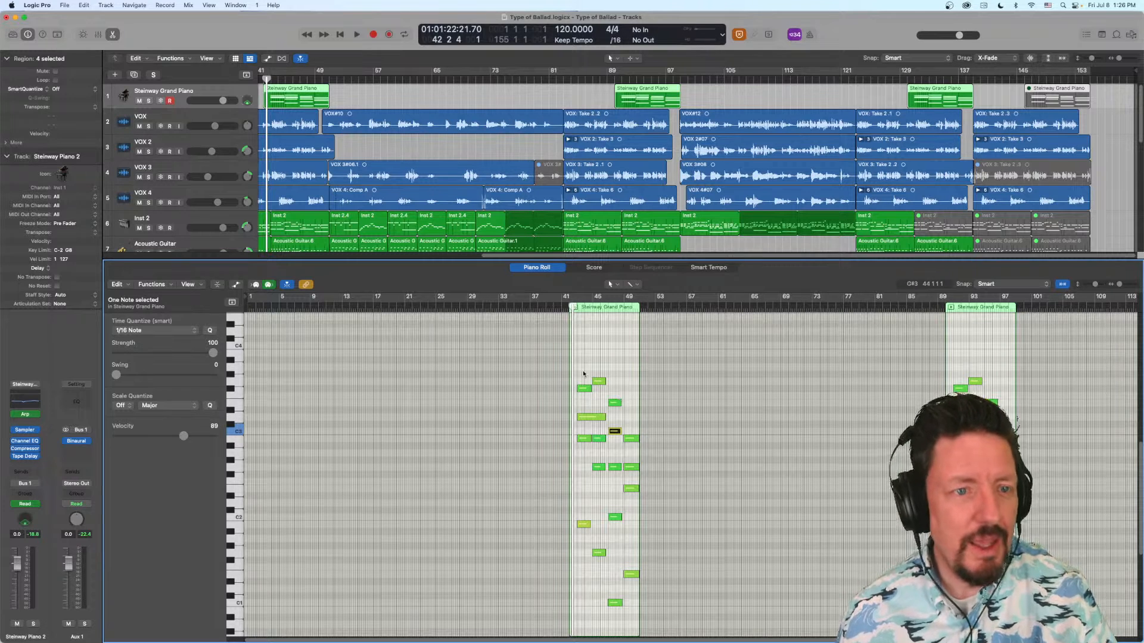
- Insert the Velocity Processor below the Arpeggiator on the piano channel and try out its Threshold control
{"action": "left_click", "coordinate": [31, 420]}
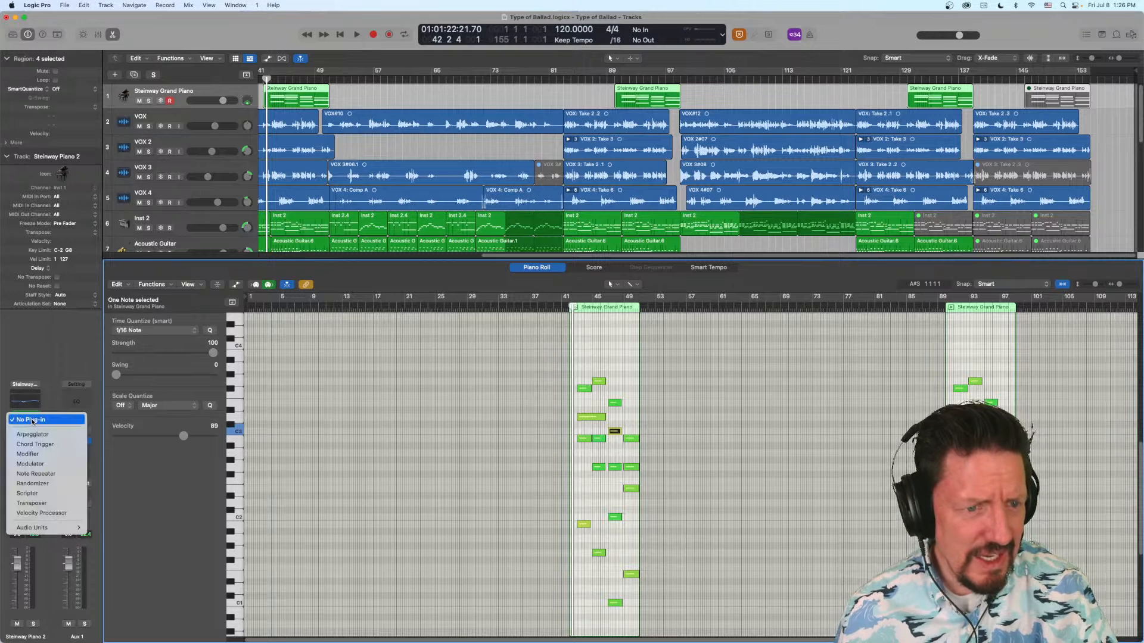
{"action": "left_click", "coordinate": [37, 512]}
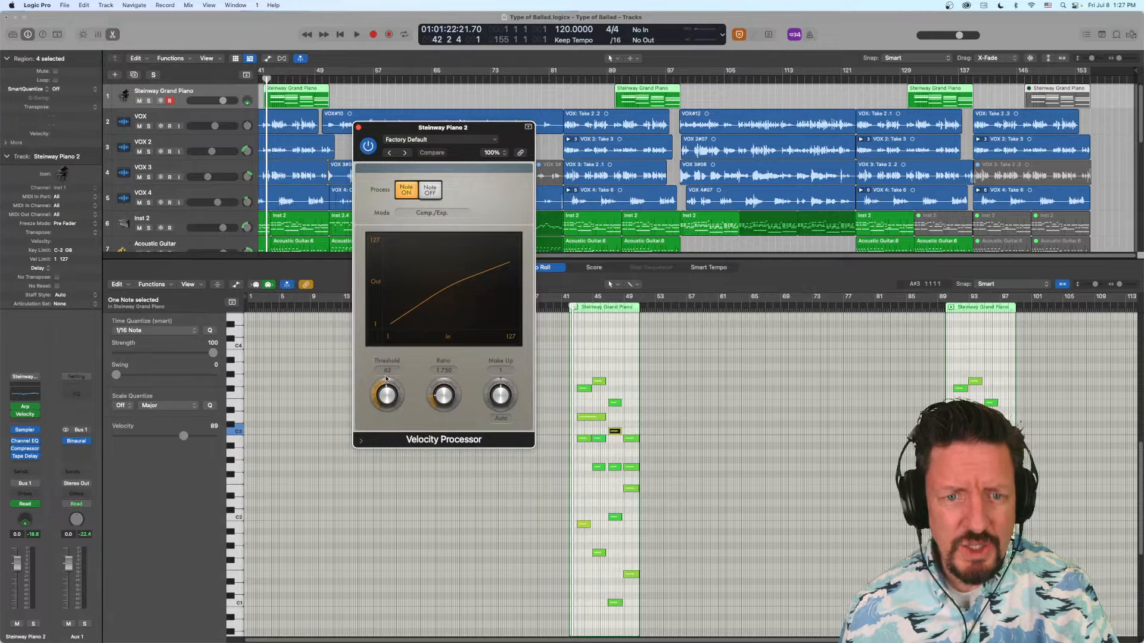
{"action": "left_click_drag", "start_coordinate": [390, 390], "coordinate": [391, 274]}
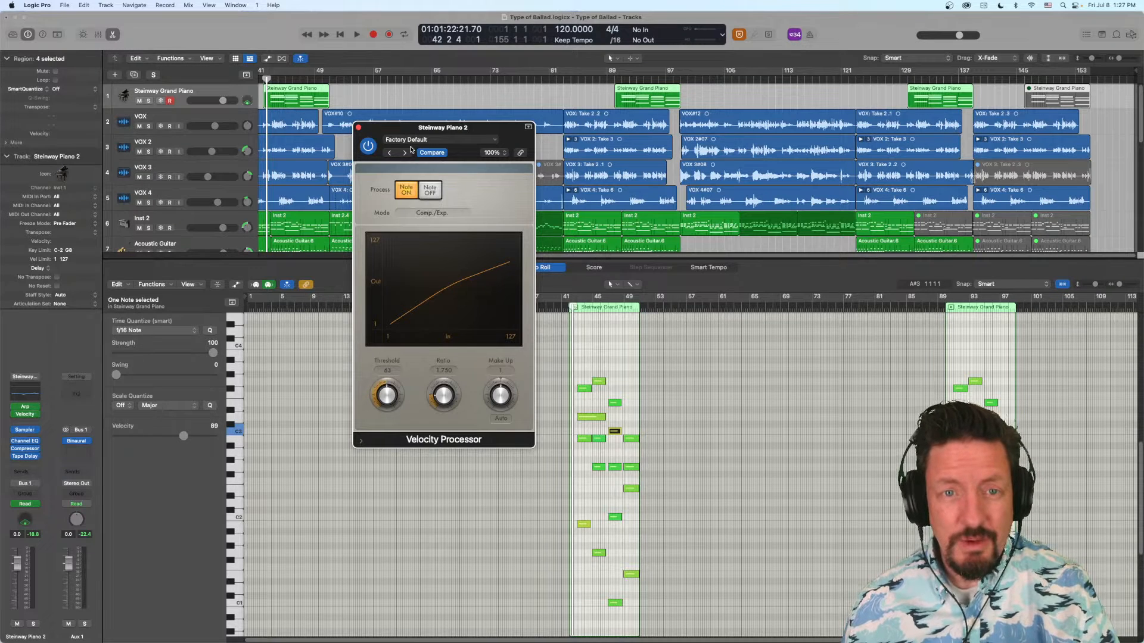
- Examine the Velocity Processor's mode choices, its Note Off process option, and its extended note range parameters
{"action": "left_click", "coordinate": [435, 213]}
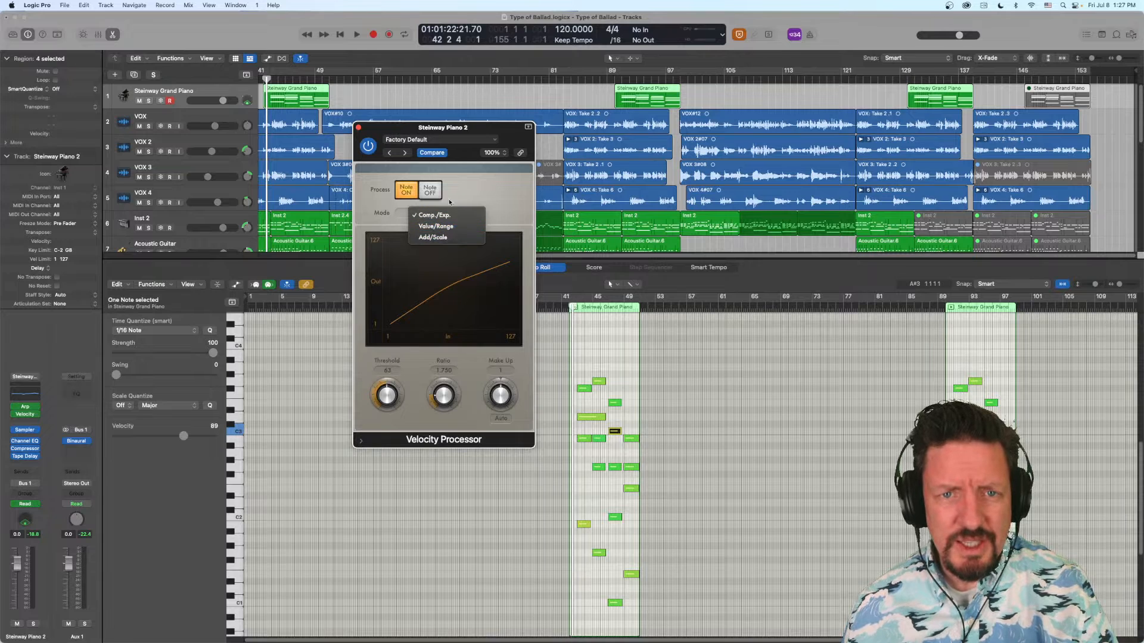
{"action": "left_click", "coordinate": [434, 187]}
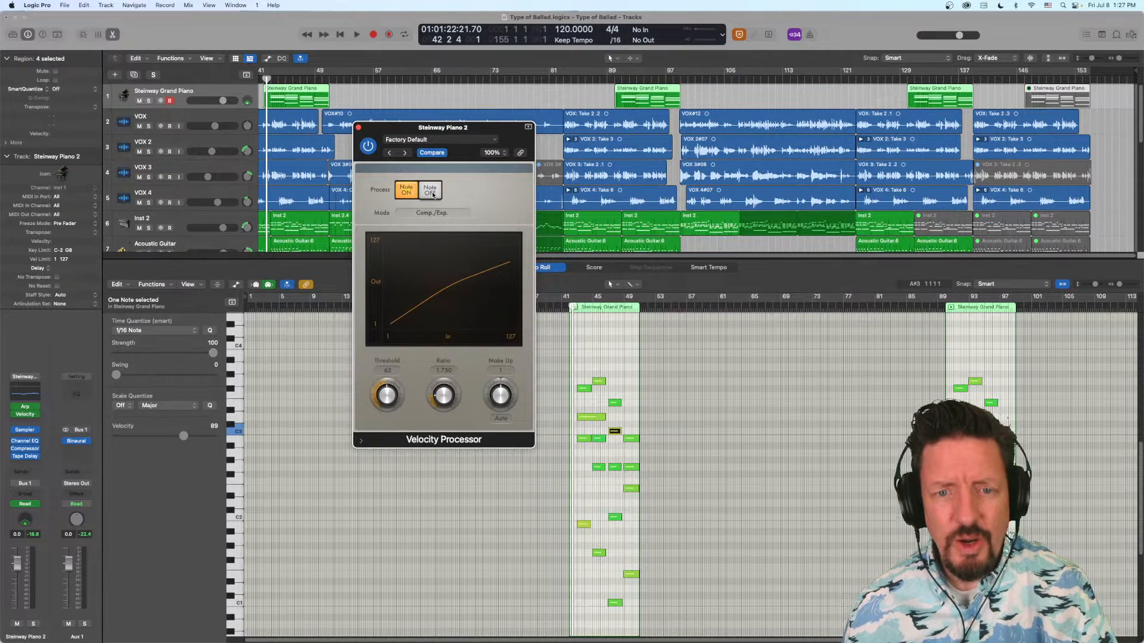
{"action": "left_click", "coordinate": [361, 442]}
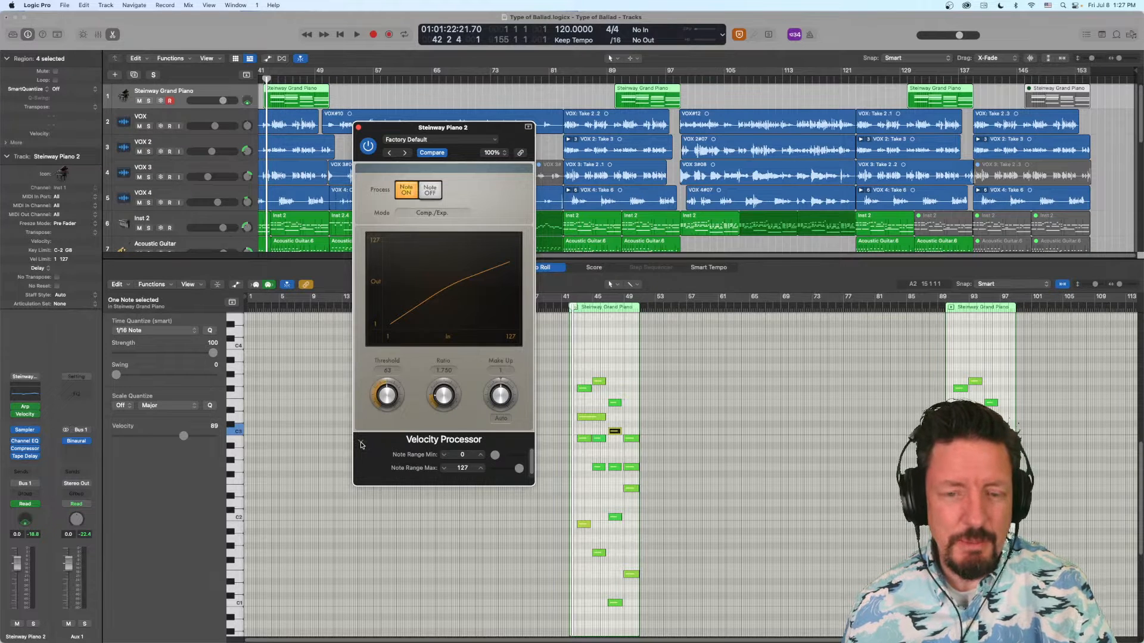
{"action": "left_click", "coordinate": [361, 442]}
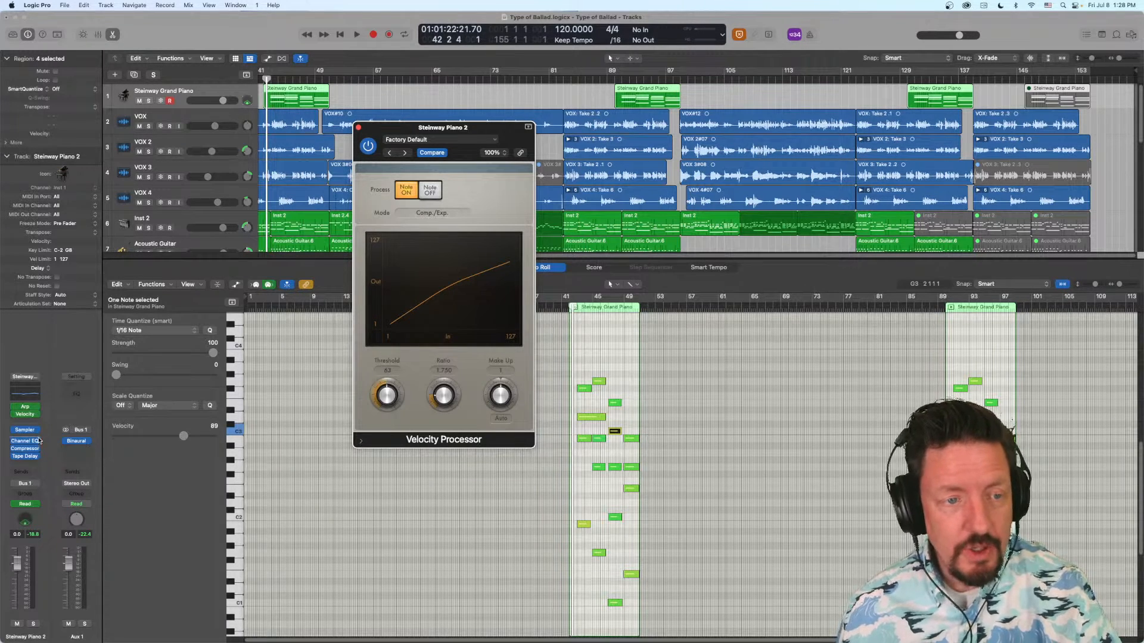
- Open the piano channel's Compressor for comparison with the Velocity Processor, uncover the window behind it, and close the Compressor
{"action": "mouse_move", "coordinate": [27, 432]}
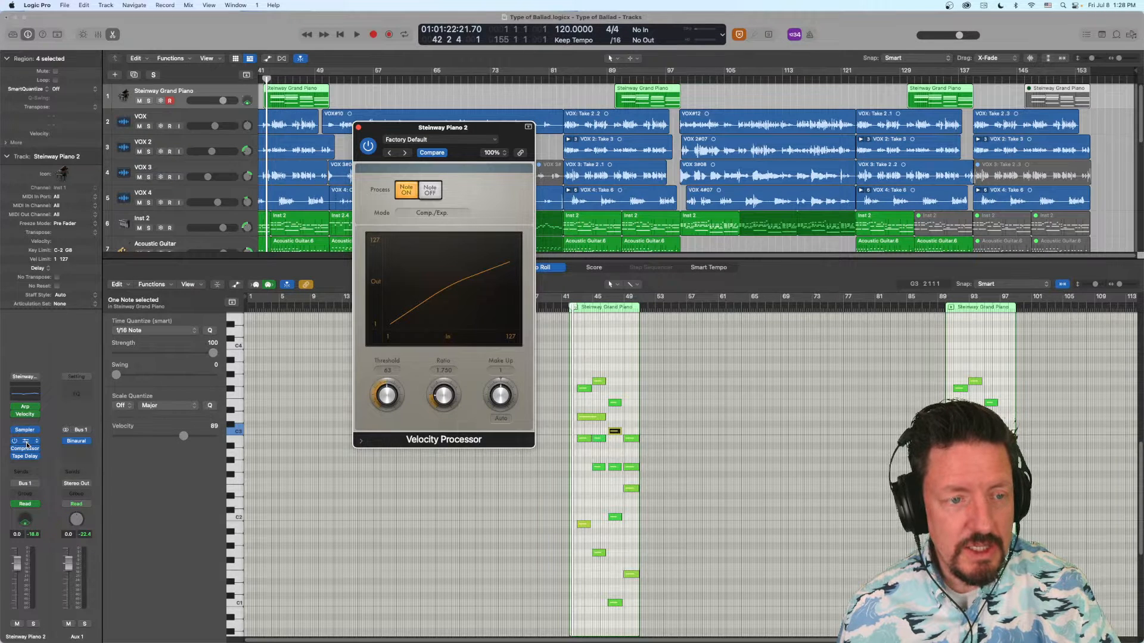
{"action": "left_click", "coordinate": [25, 450]}
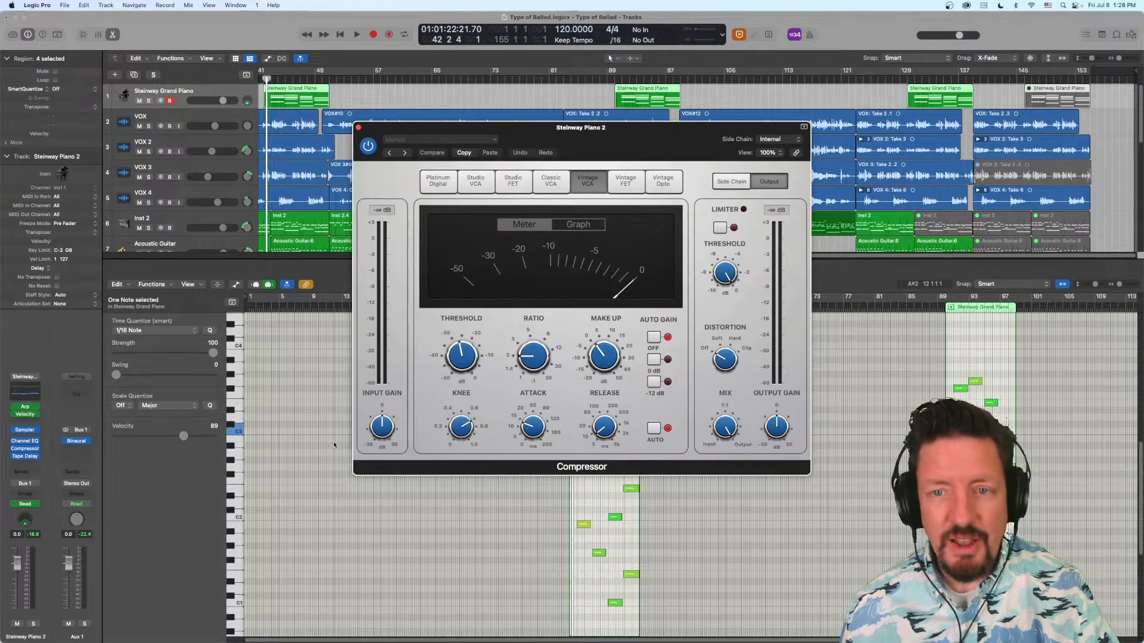
{"action": "left_click_drag", "start_coordinate": [610, 127], "coordinate": [466, 240]}
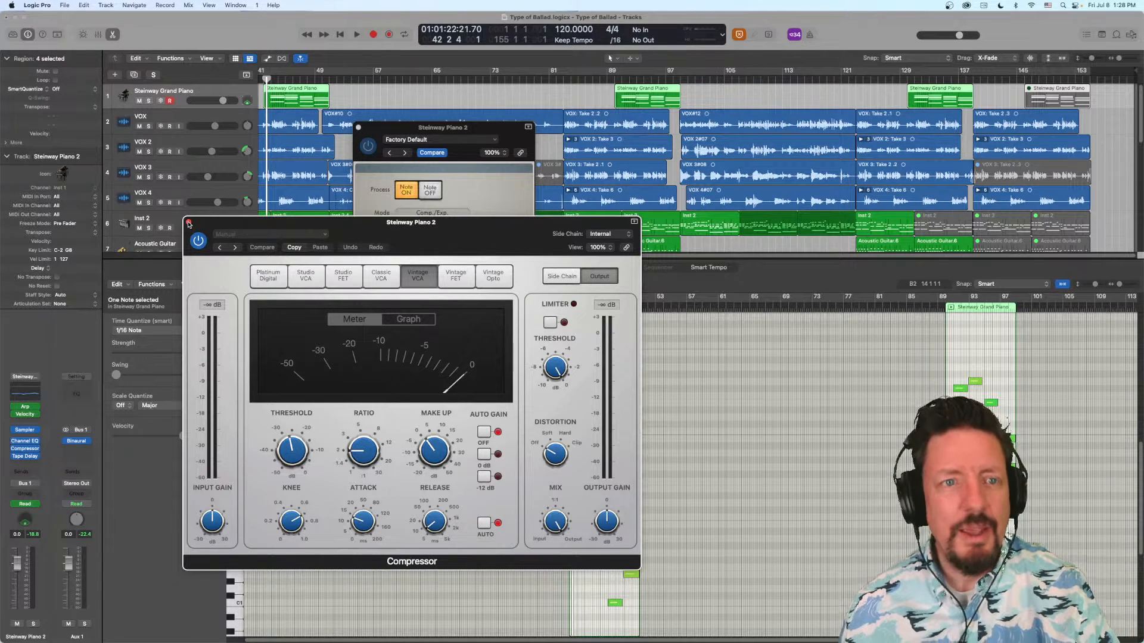
{"action": "left_click", "coordinate": [189, 224]}
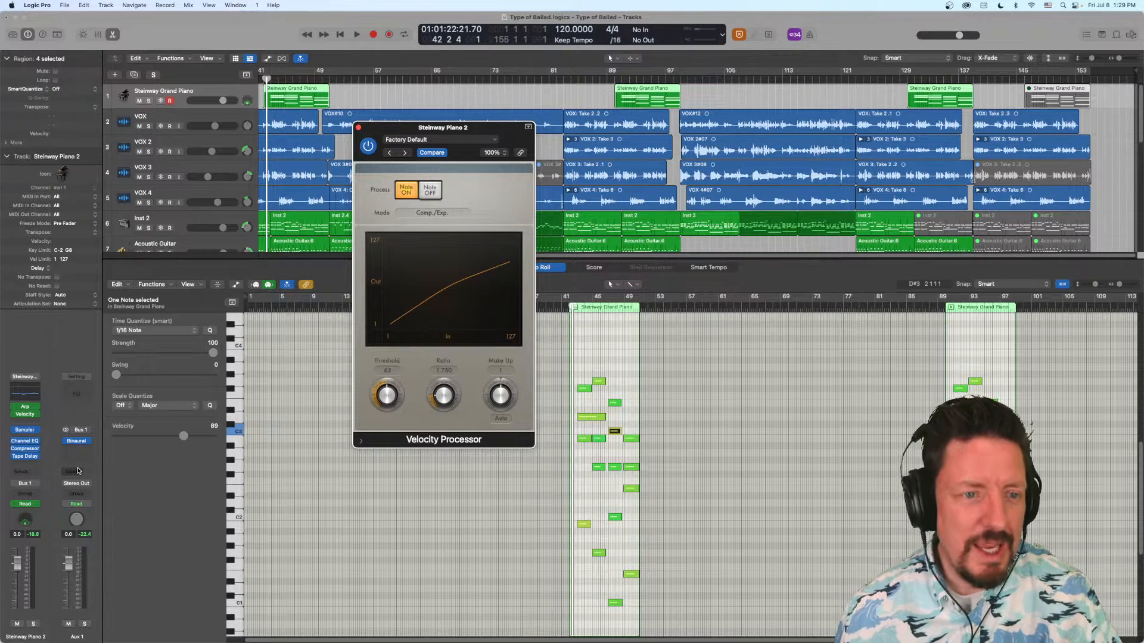
- Bypass the Velocity Processor and open the piano channel's Sampler instrument, placing its window clear of the presenter
{"action": "left_click", "coordinate": [15, 414]}
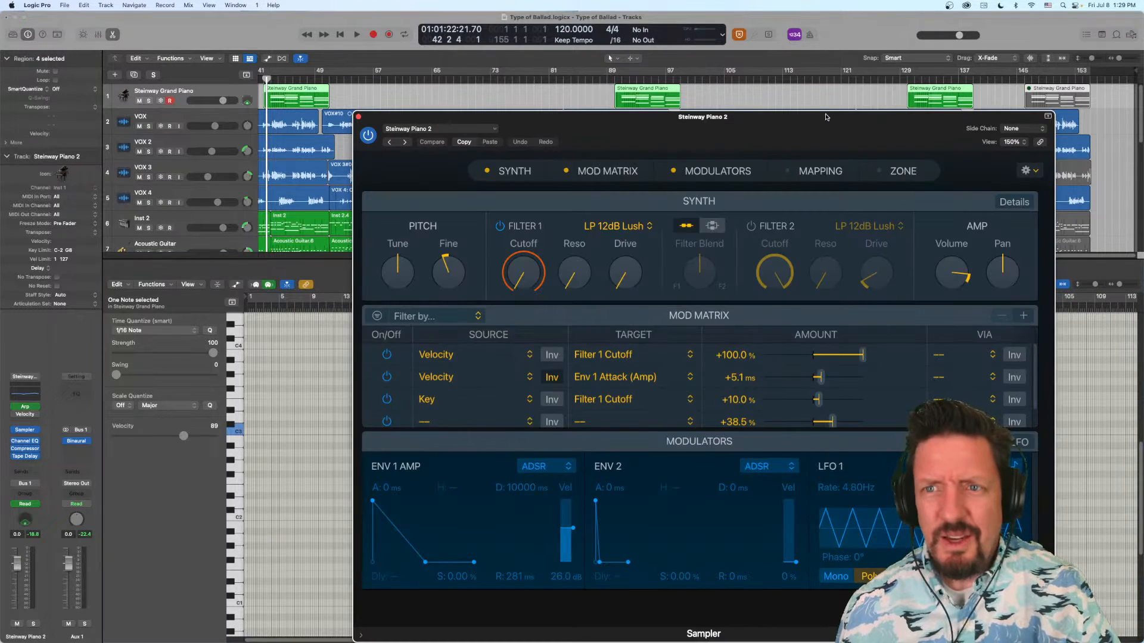
{"action": "left_click_drag", "start_coordinate": [828, 117], "coordinate": [500, 34]}
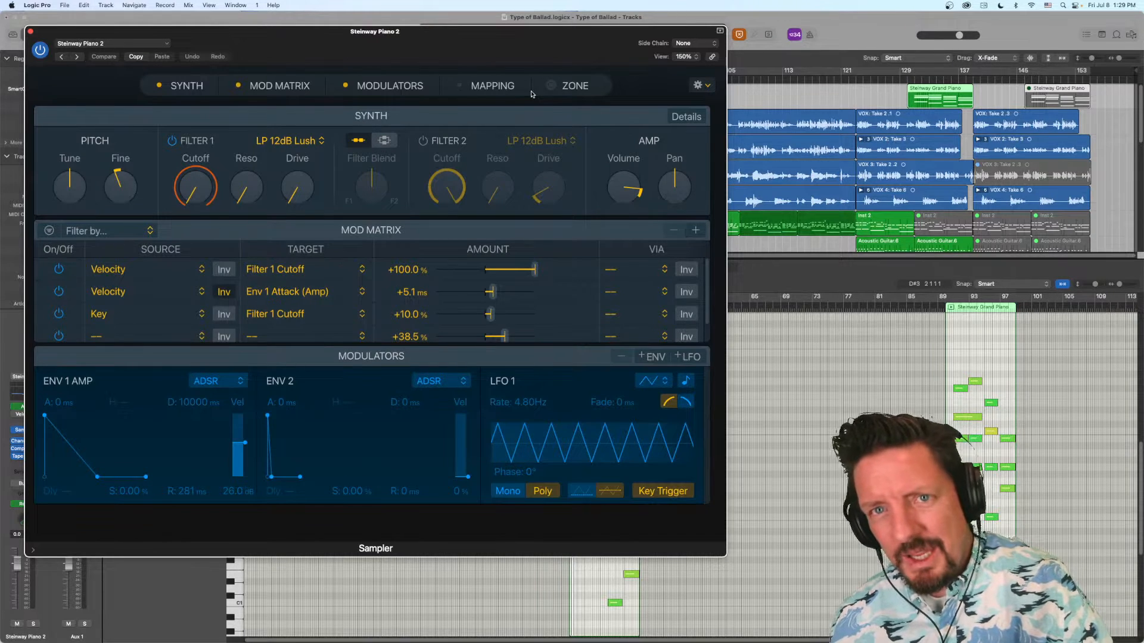
- Show the Sampler's Mapping section and bypass the Arpeggiator on the piano channel
{"action": "left_click", "coordinate": [500, 87]}
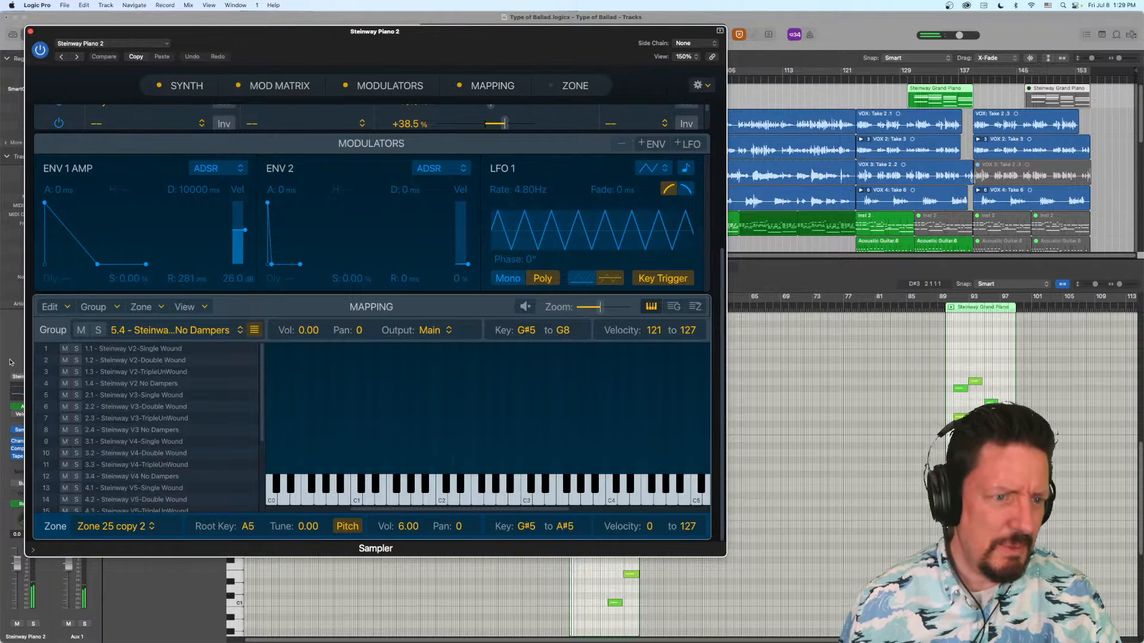
{"action": "left_click", "coordinate": [15, 408]}
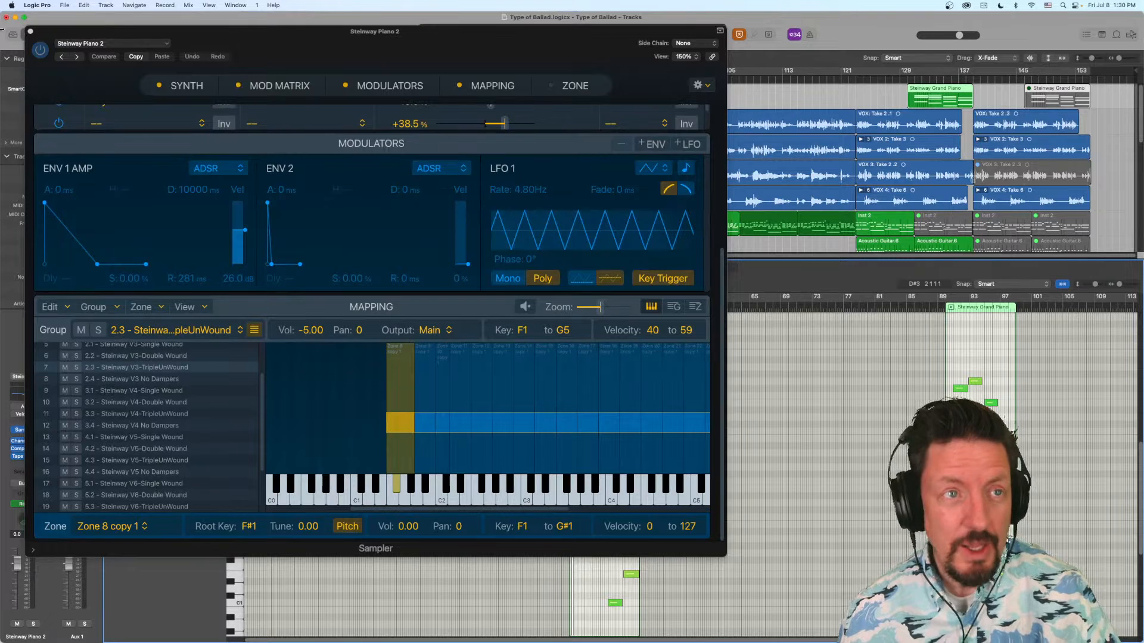
- Close the Sampler and Velocity Processor windows and remove the Velocity Processor from the piano channel
{"action": "left_click", "coordinate": [31, 31]}
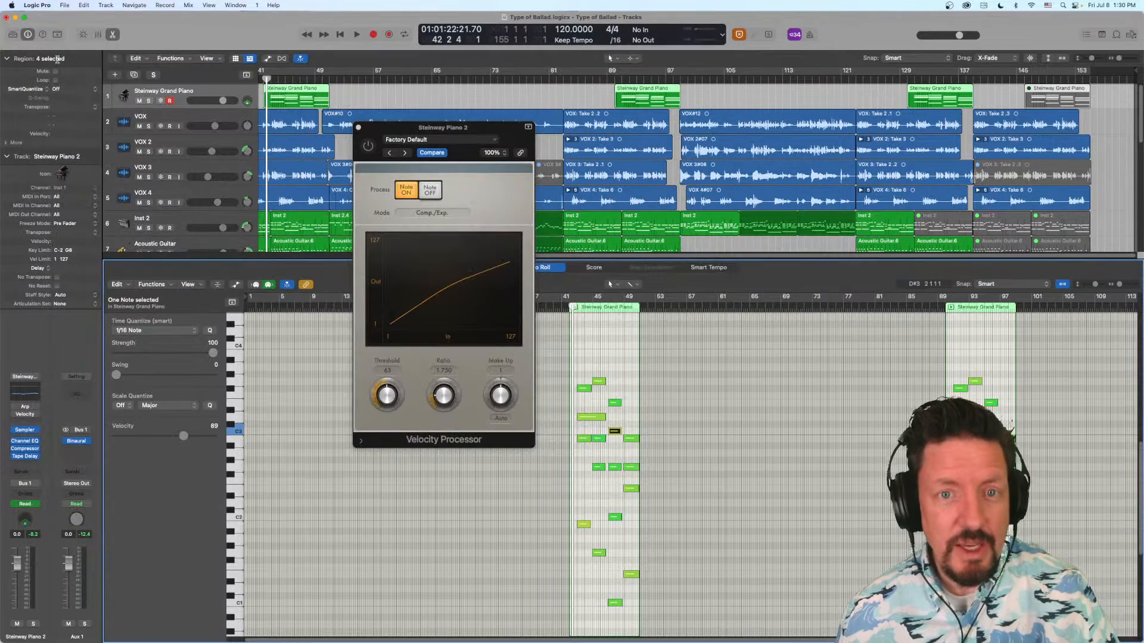
{"action": "left_click", "coordinate": [359, 128]}
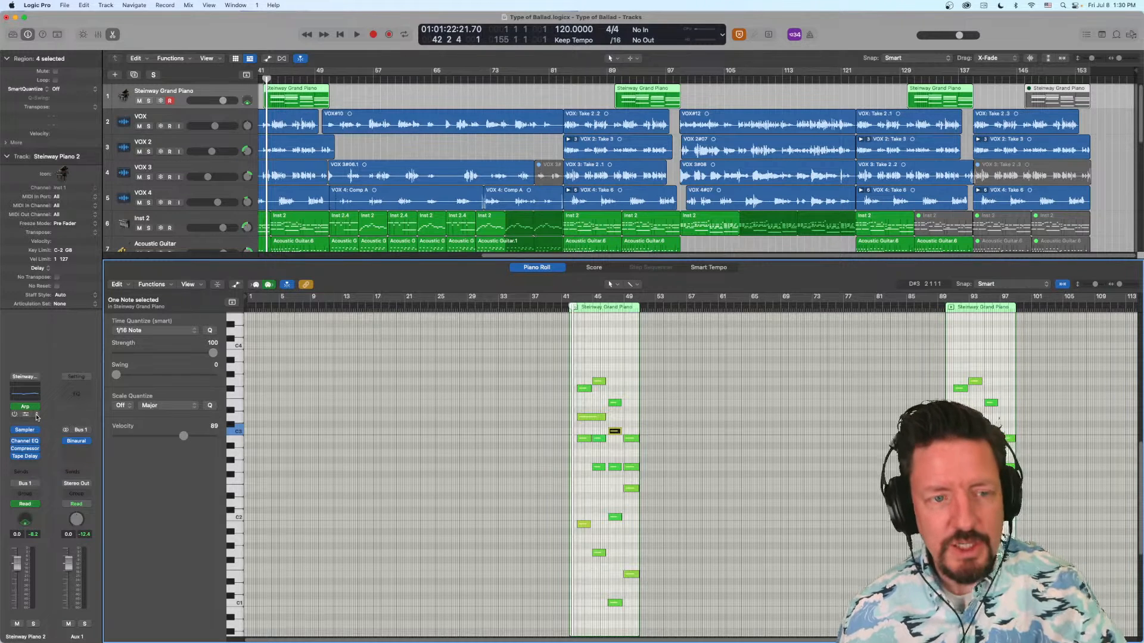
{"action": "left_click", "coordinate": [36, 417]}
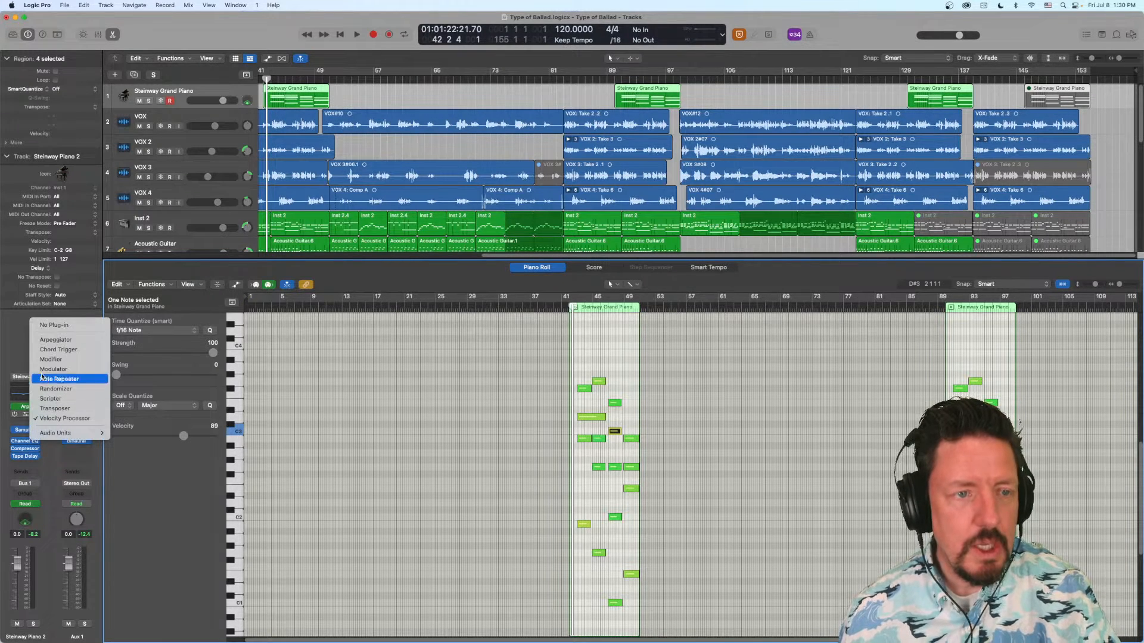
{"action": "left_click", "coordinate": [44, 326]}
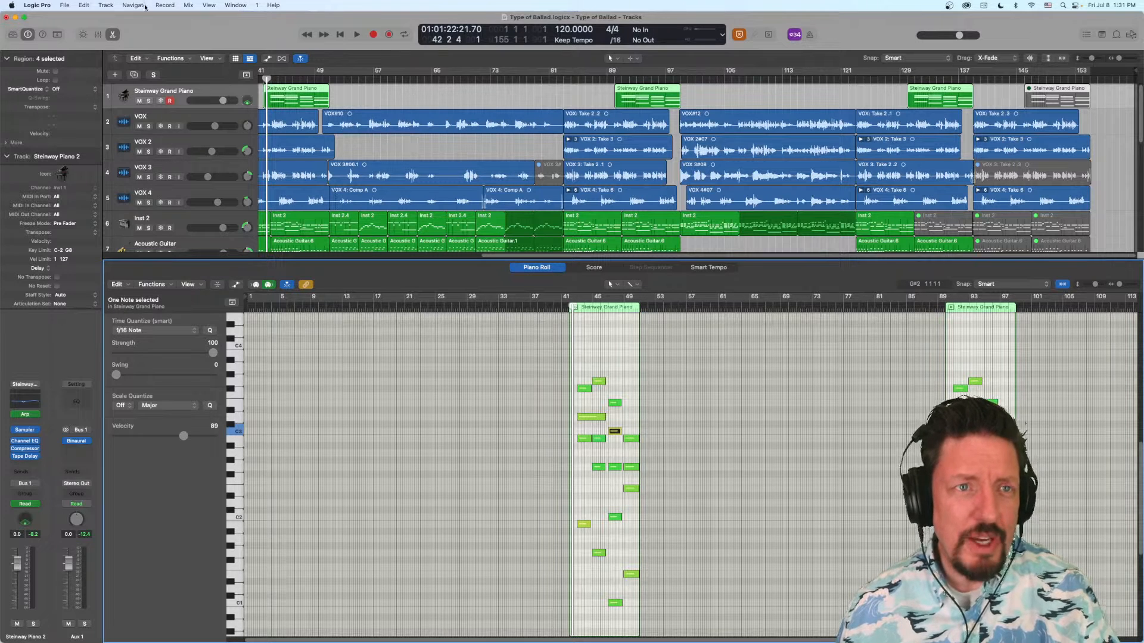
- Add a new software instrument track below the piano and glance at the choices for its instrument slot
{"action": "left_click", "coordinate": [106, 5]}
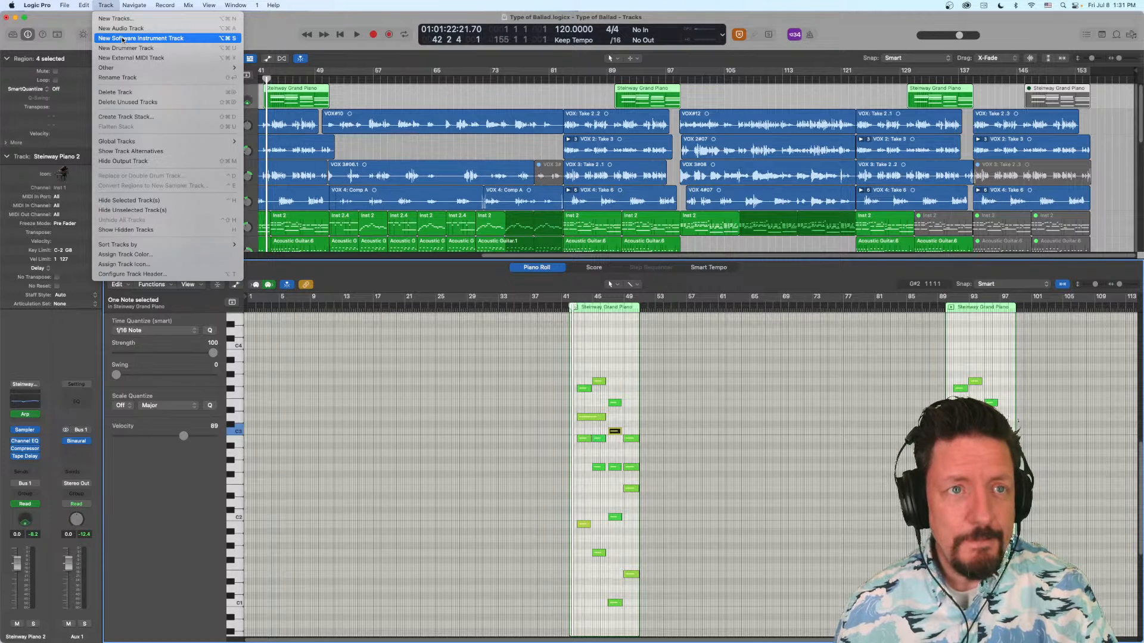
{"action": "left_click", "coordinate": [153, 40]}
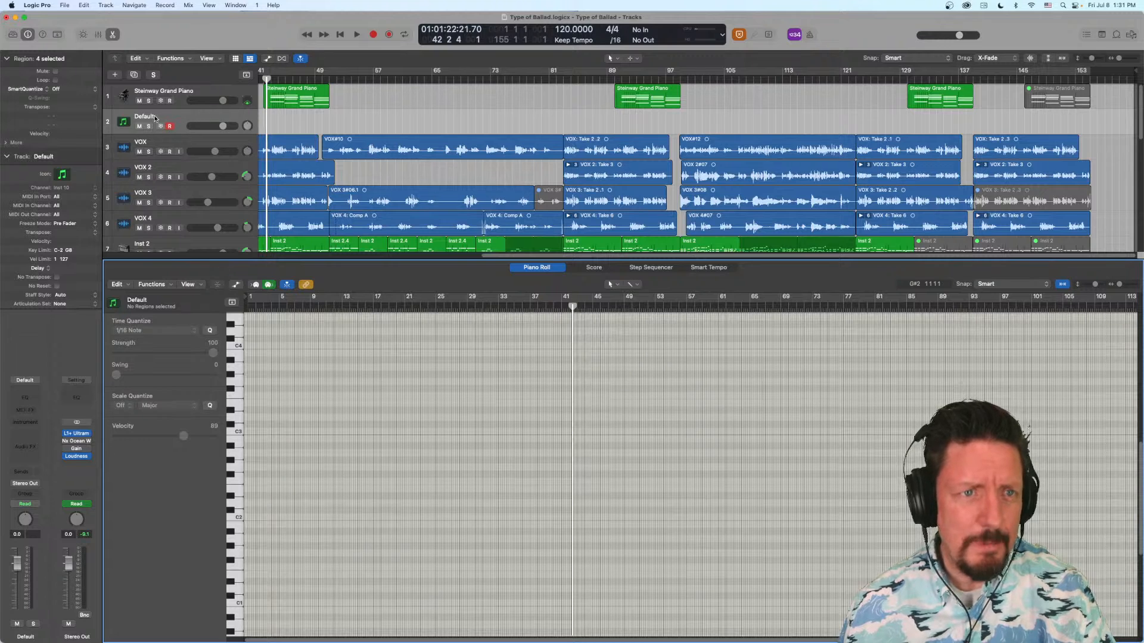
{"action": "left_click", "coordinate": [28, 422]}
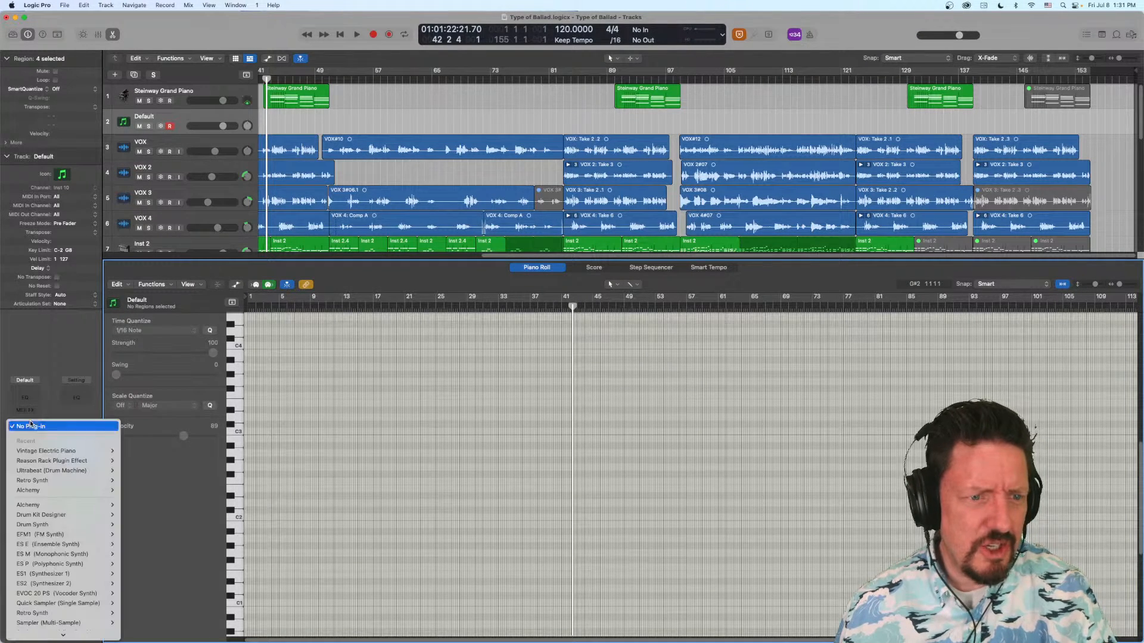
{"action": "left_click", "coordinate": [57, 398]}
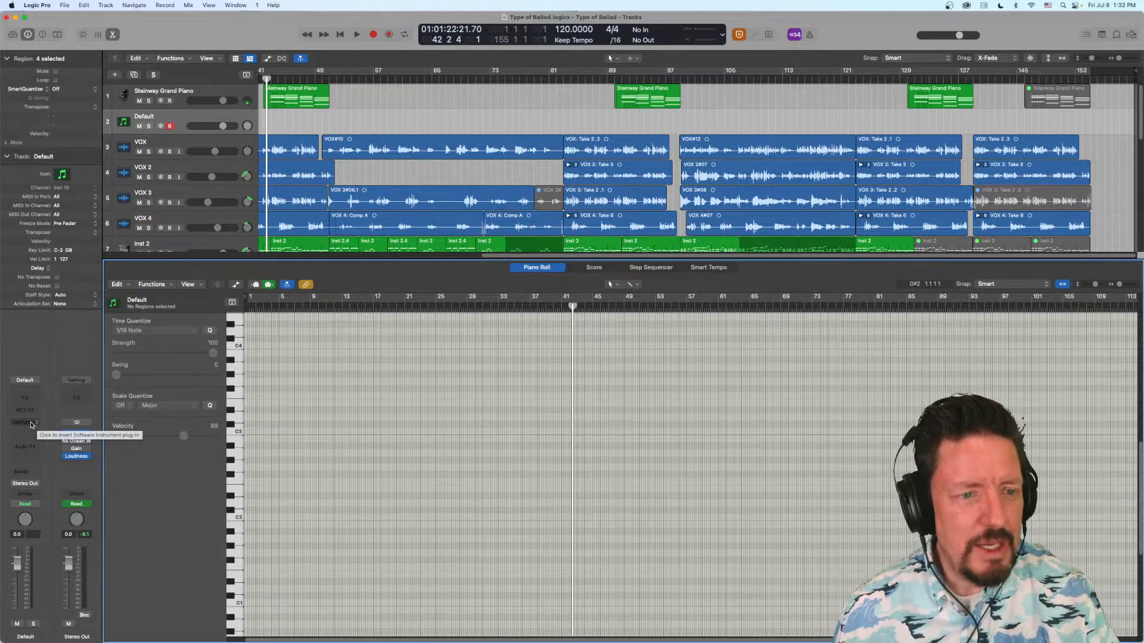
- Browse the new track's third-party instruments and insert Eventide Octavox in stereo from the AU MIDI-controlled effects
{"action": "left_click", "coordinate": [32, 423]}
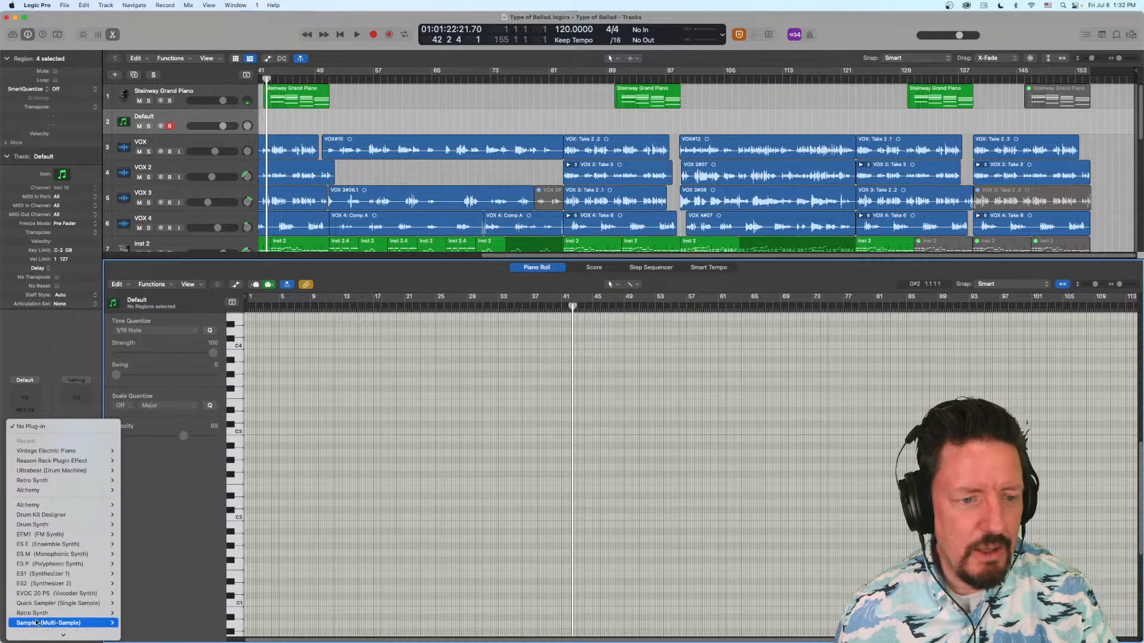
{"action": "mouse_move", "coordinate": [37, 635]}
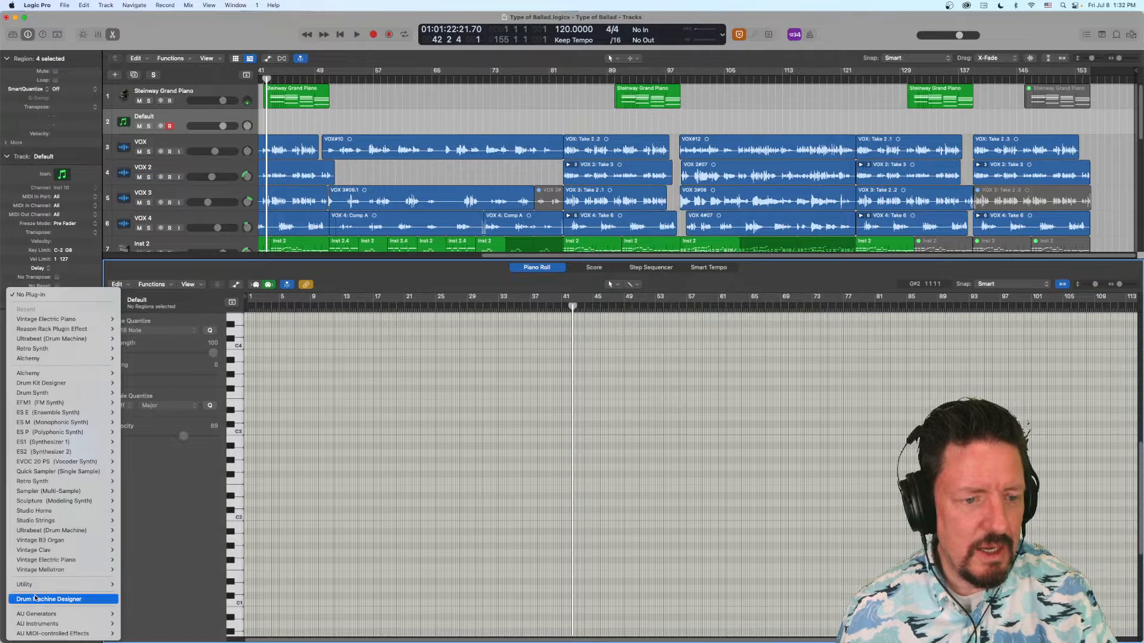
{"action": "mouse_move", "coordinate": [41, 614]}
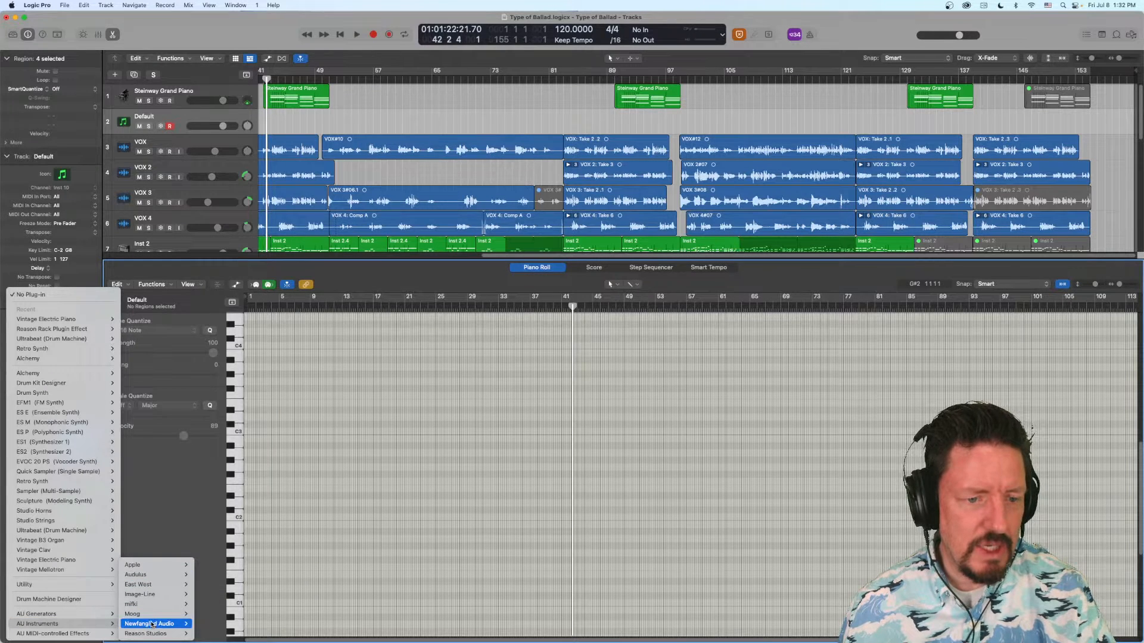
{"action": "mouse_move", "coordinate": [148, 605]}
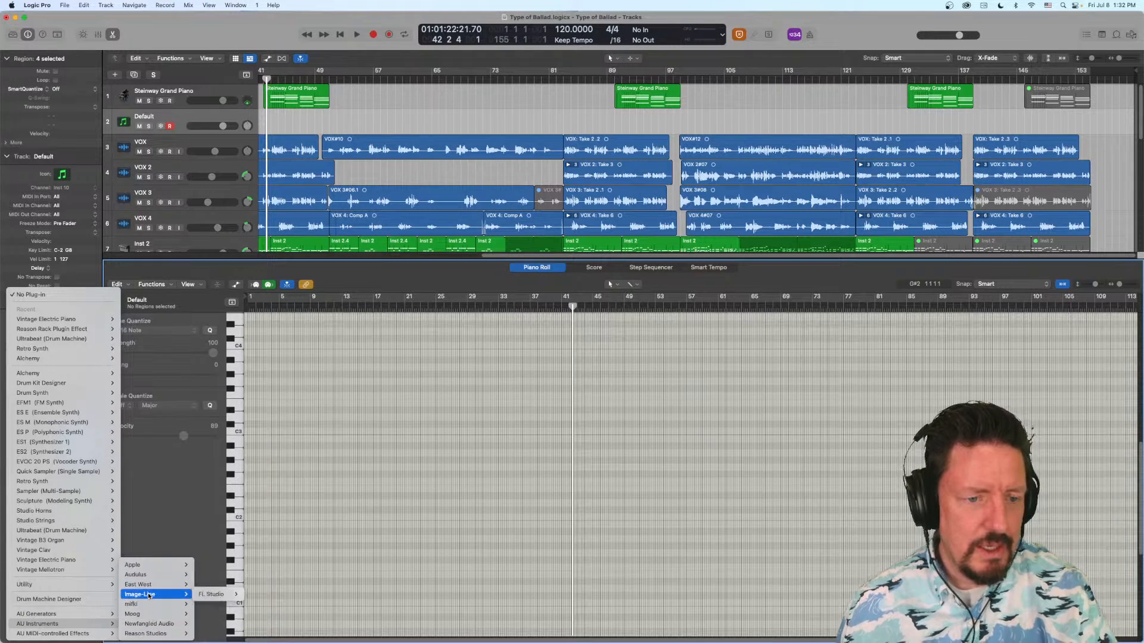
{"action": "mouse_move", "coordinate": [147, 576]}
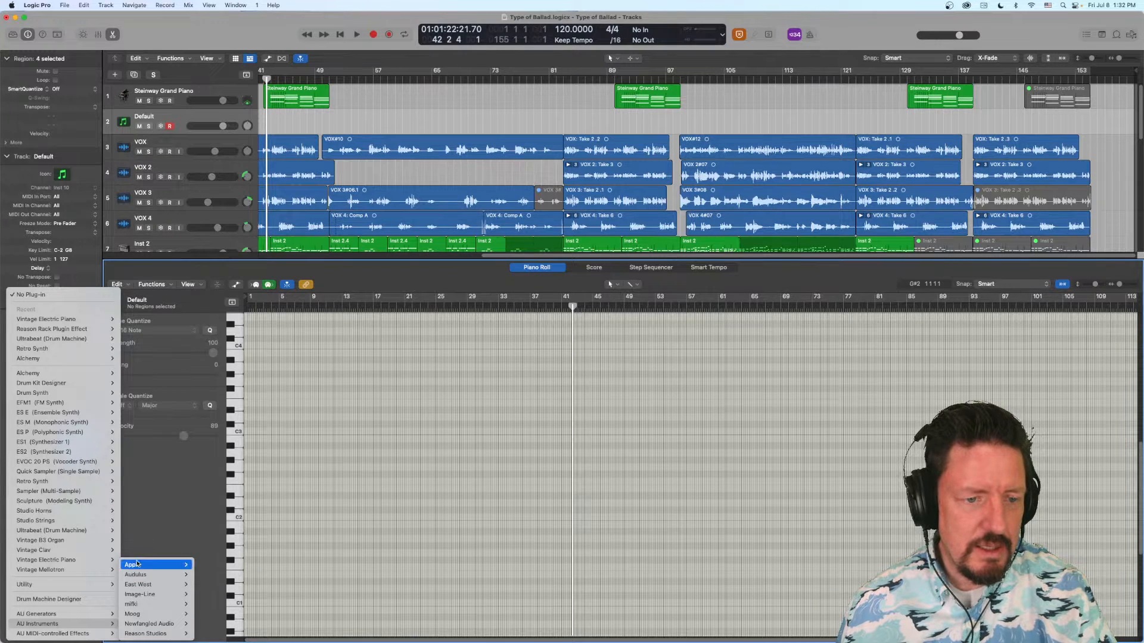
{"action": "mouse_move", "coordinate": [138, 636]}
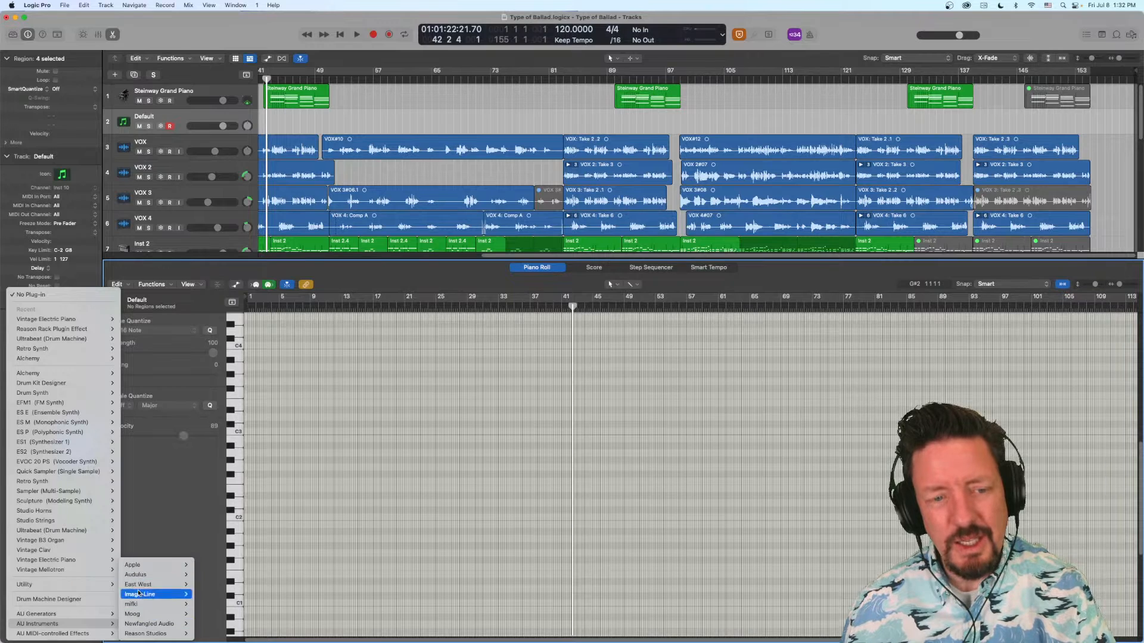
{"action": "mouse_move", "coordinate": [98, 635]}
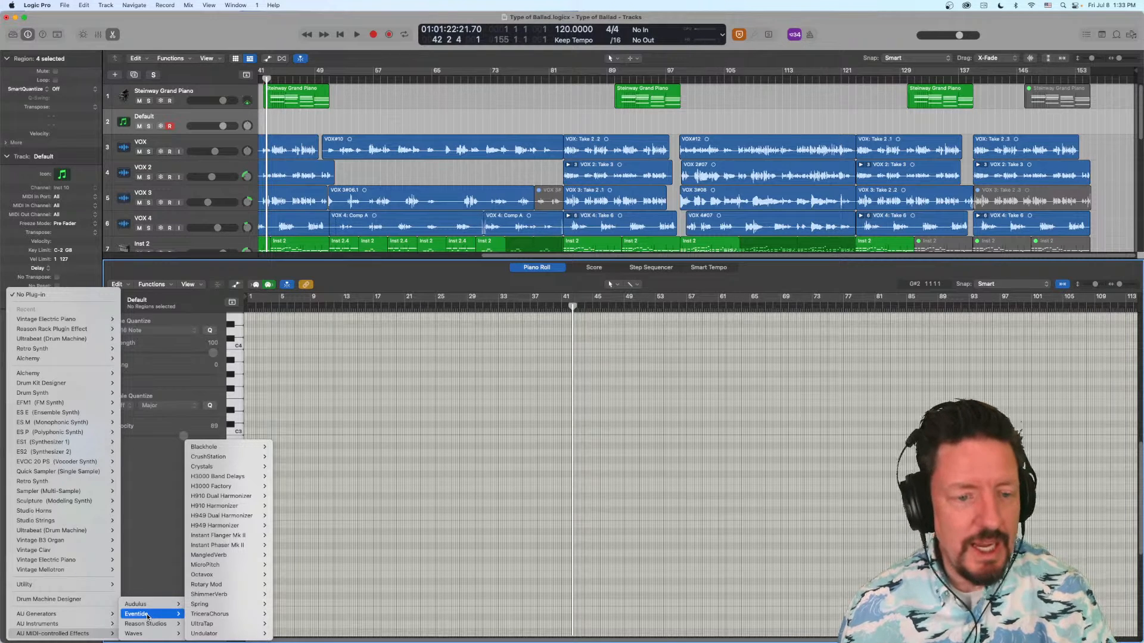
{"action": "mouse_move", "coordinate": [229, 576]}
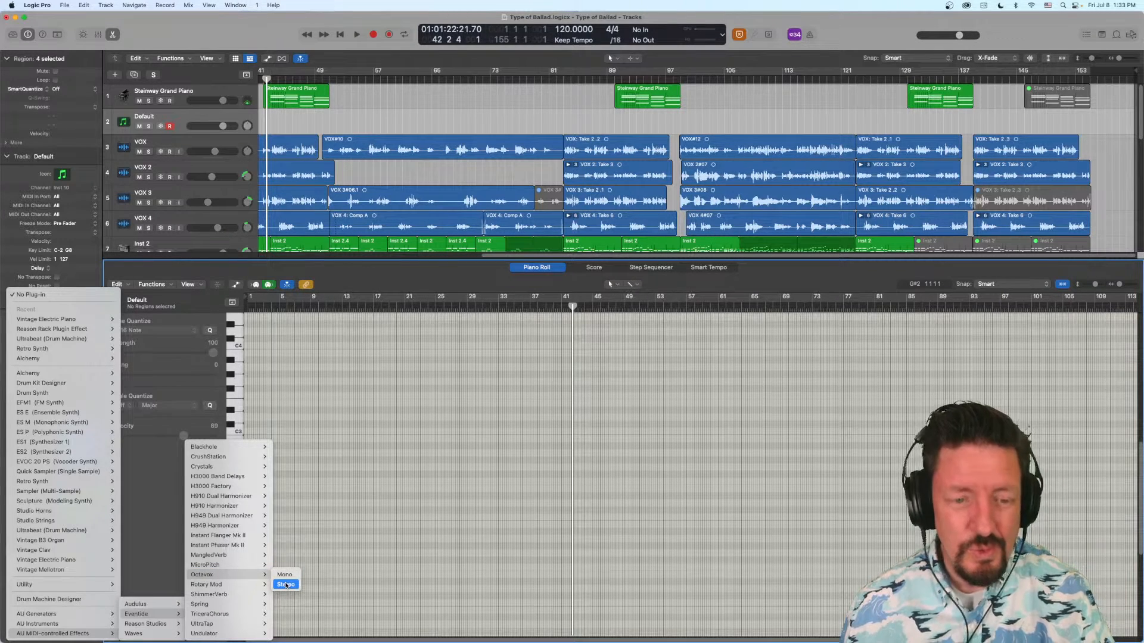
{"action": "left_click", "coordinate": [286, 585]}
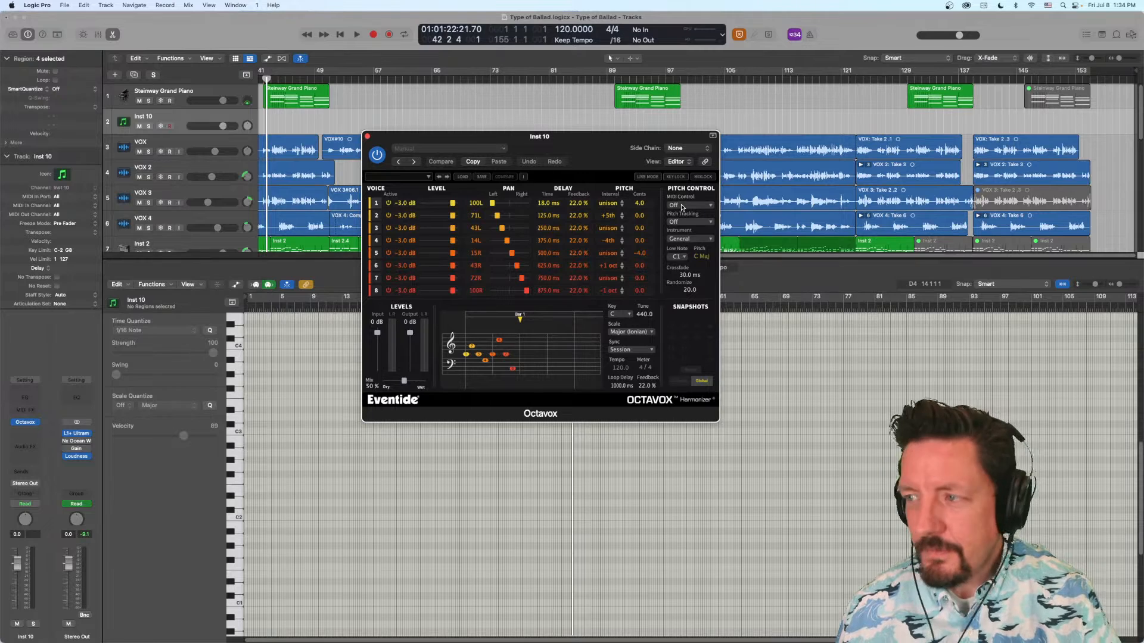
- Set Octavox's MIDI Control to Routed and turn Pitch Tracking on
{"action": "left_click", "coordinate": [682, 206]}
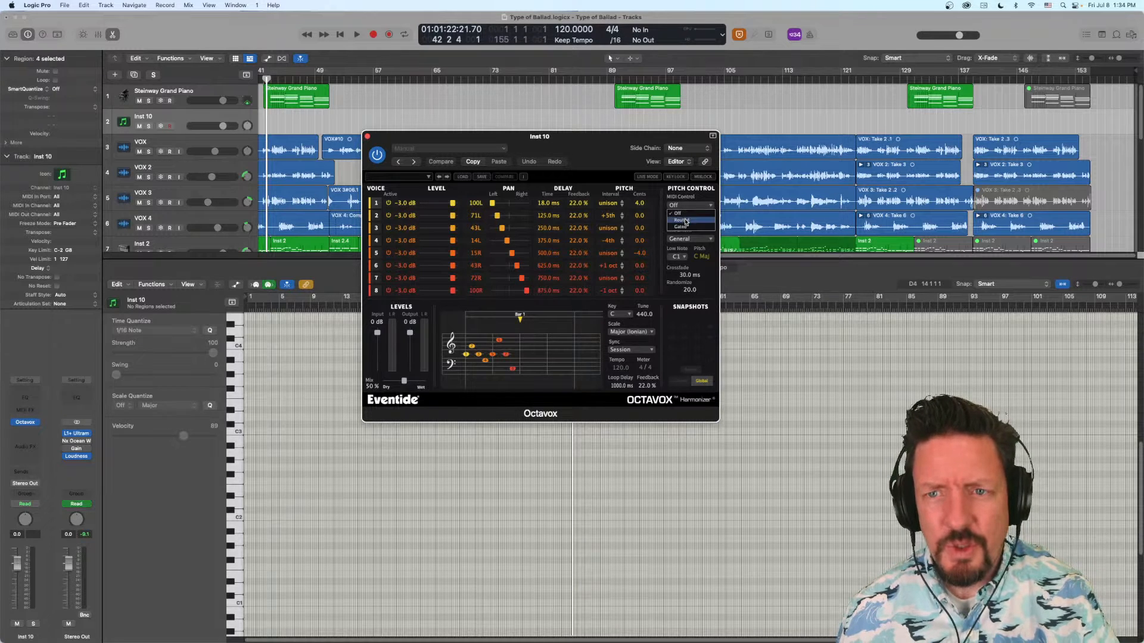
{"action": "left_click", "coordinate": [685, 220]}
{"action": "left_click", "coordinate": [684, 222]}
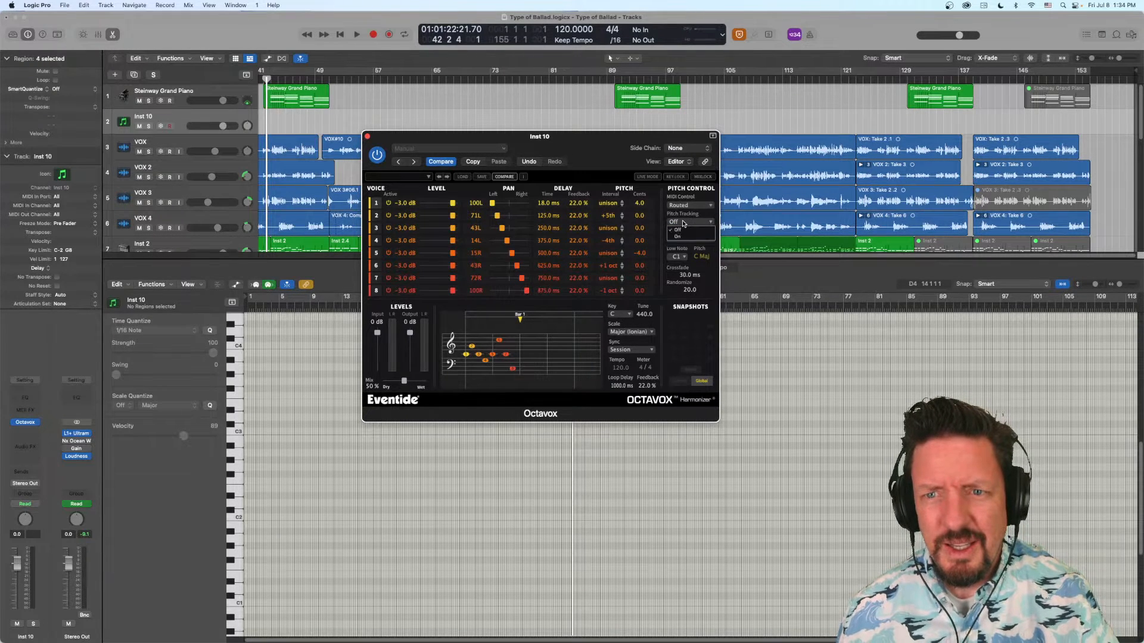
{"action": "left_click", "coordinate": [684, 237]}
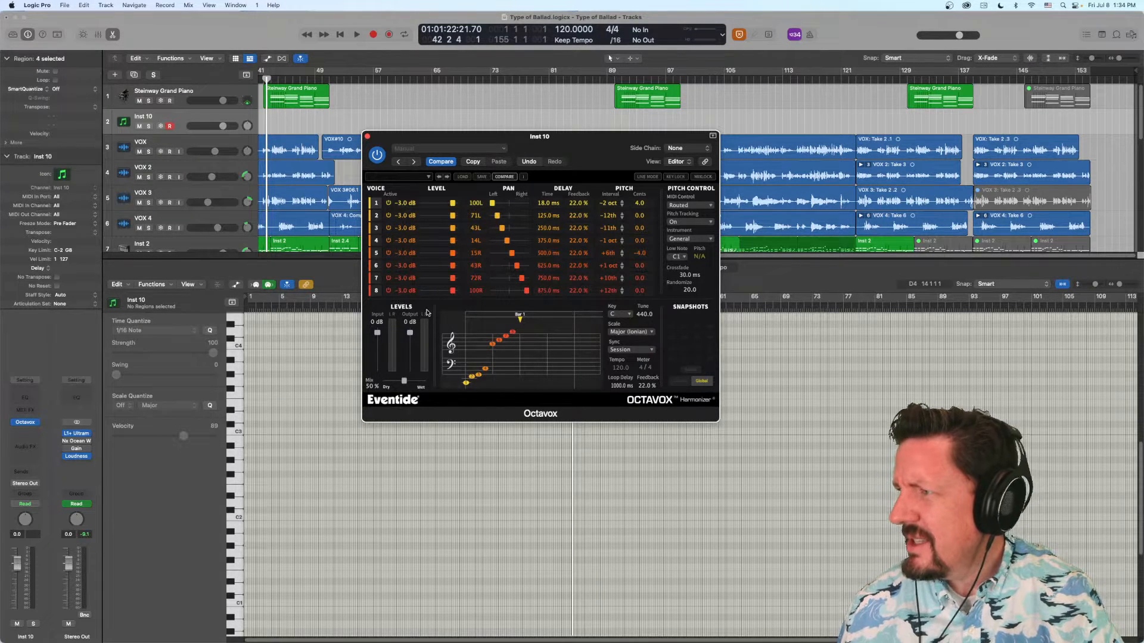
- Look through the input and audio track sources available for Octavox's side chain, keeping it at None
{"action": "left_click", "coordinate": [682, 150]}
{"action": "mouse_move", "coordinate": [663, 166]}
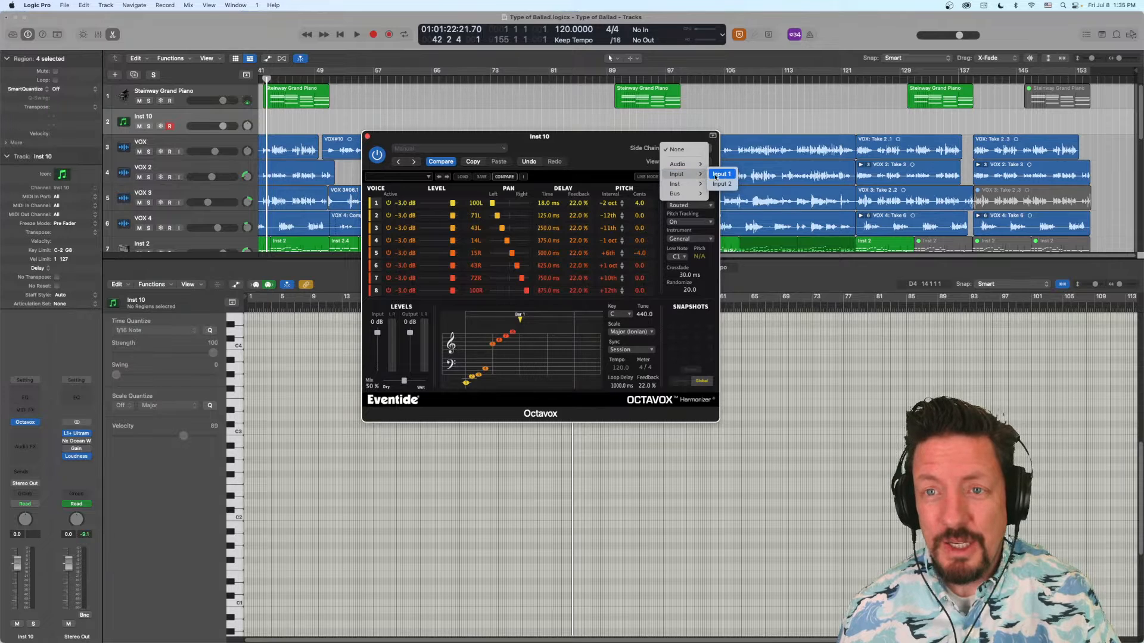
{"action": "left_click", "coordinate": [676, 150]}
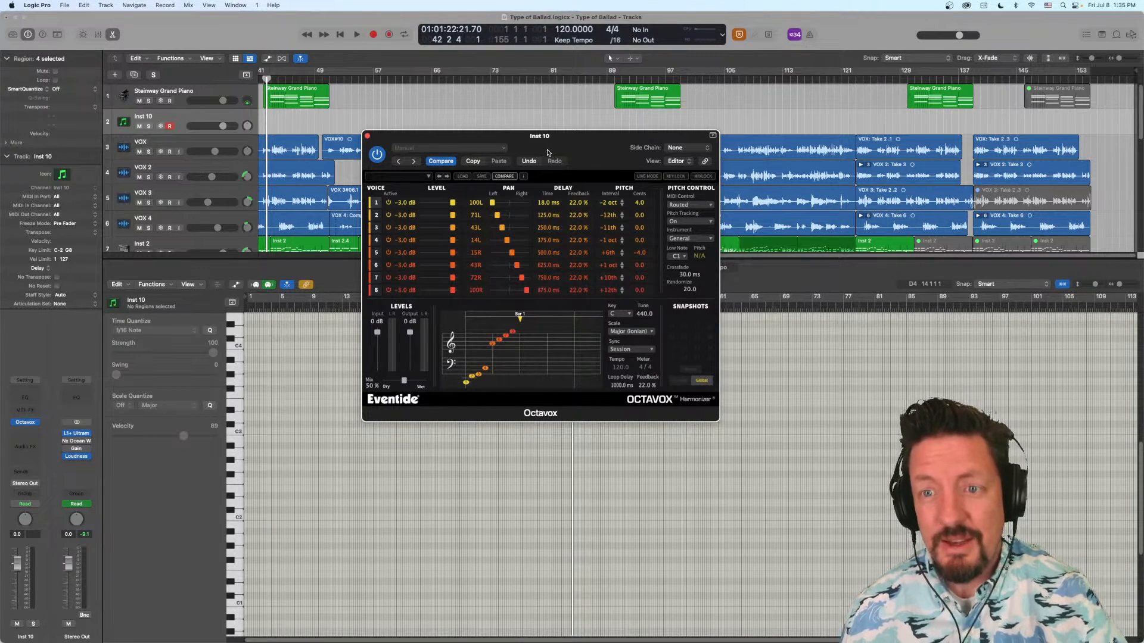
{"action": "left_click", "coordinate": [686, 148]}
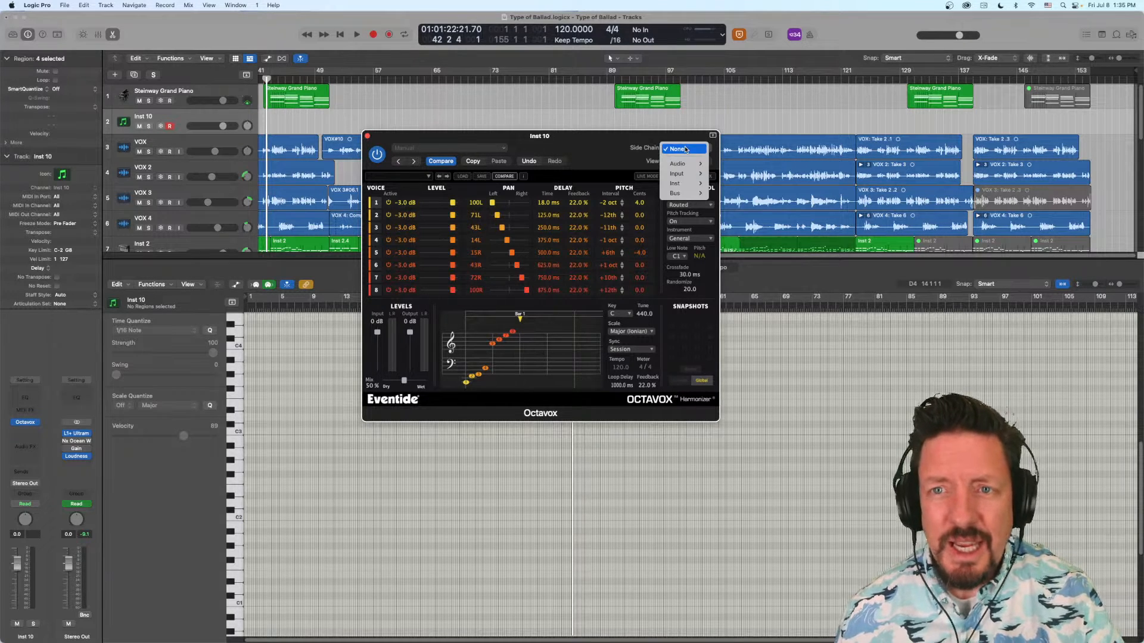
{"action": "mouse_move", "coordinate": [691, 166]}
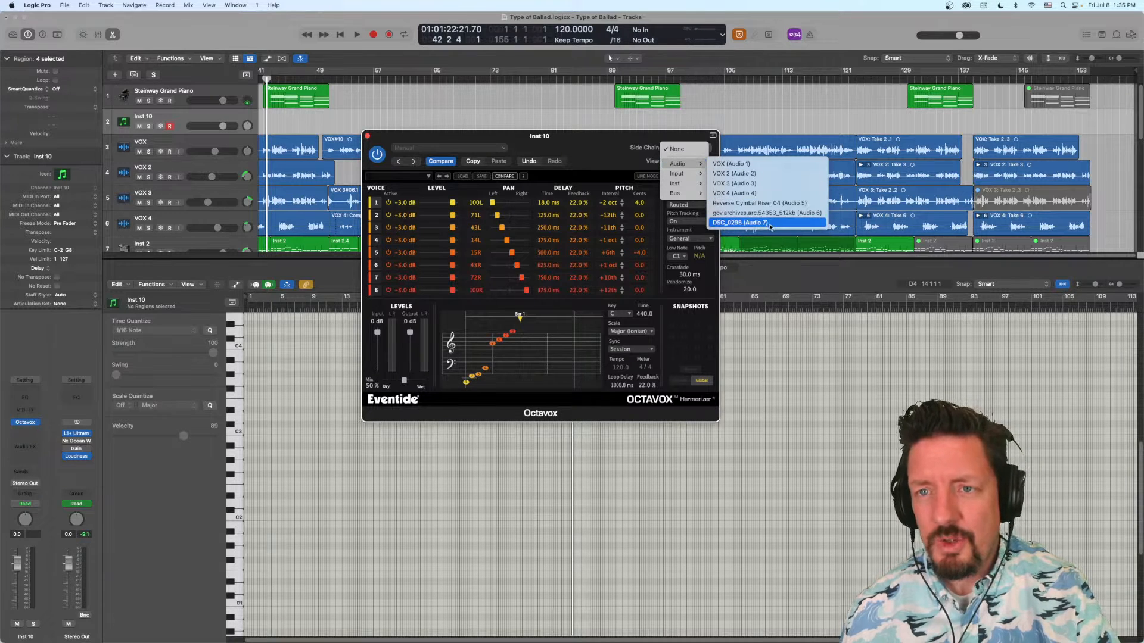
{"action": "left_click", "coordinate": [657, 173]}
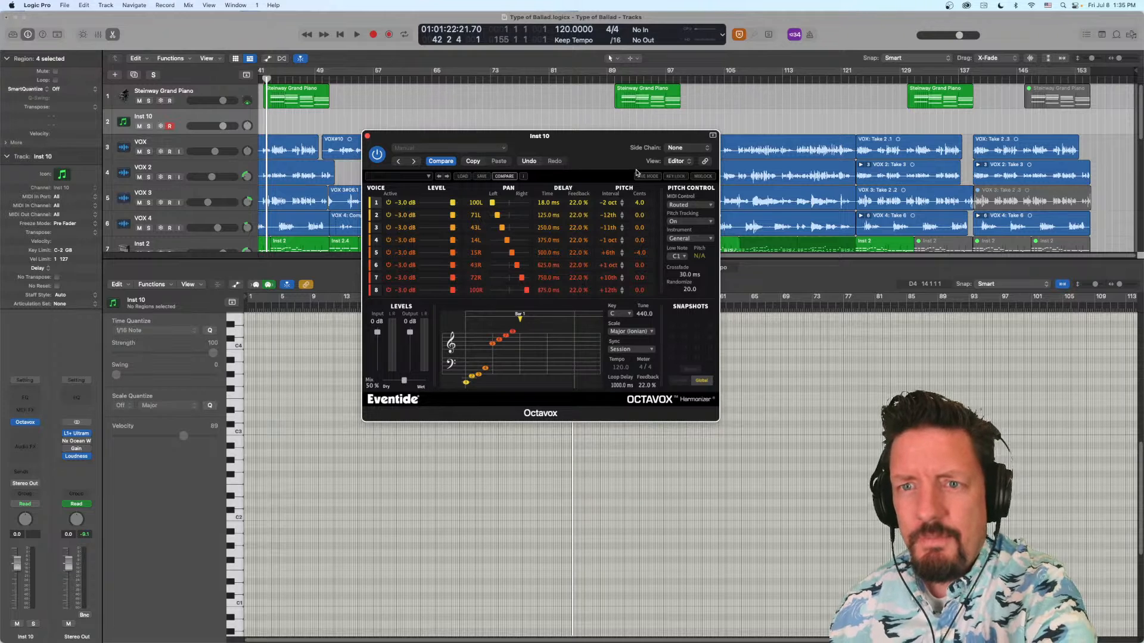
- Choose Input 1 as Octavox's side chain source so the microphone feeds the effect
{"action": "left_click", "coordinate": [681, 150]}
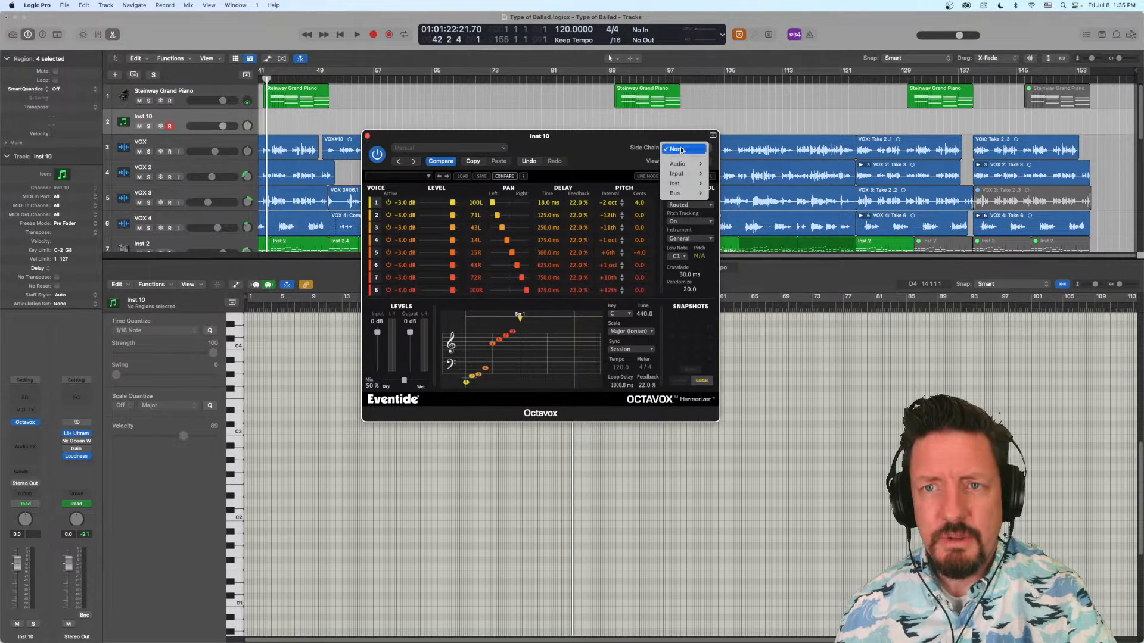
{"action": "mouse_move", "coordinate": [682, 173]}
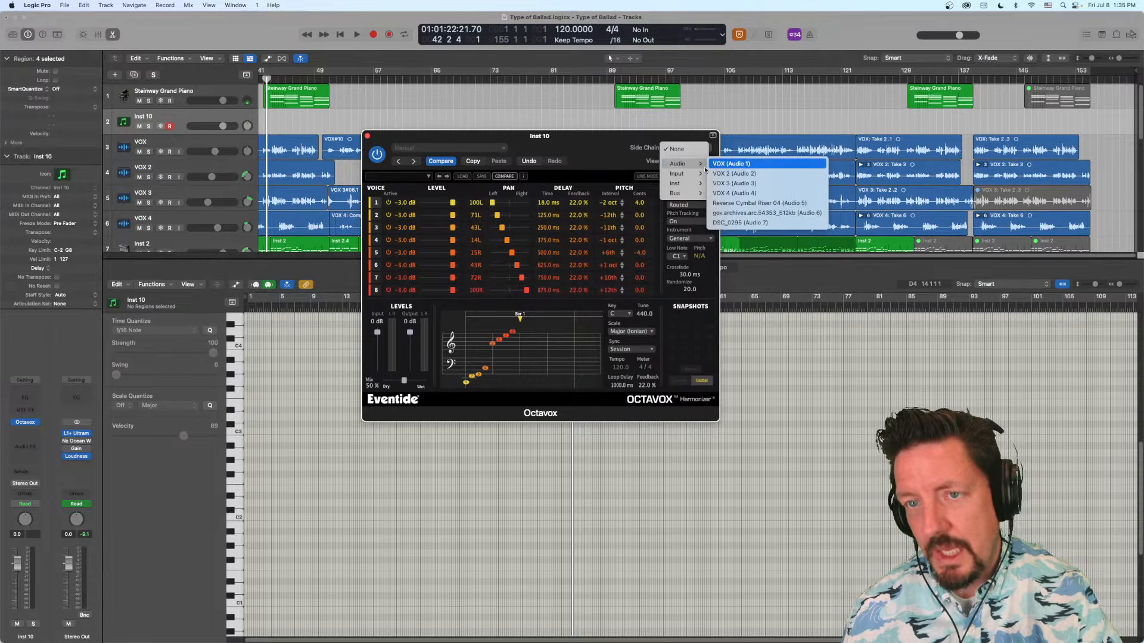
{"action": "mouse_move", "coordinate": [679, 173]}
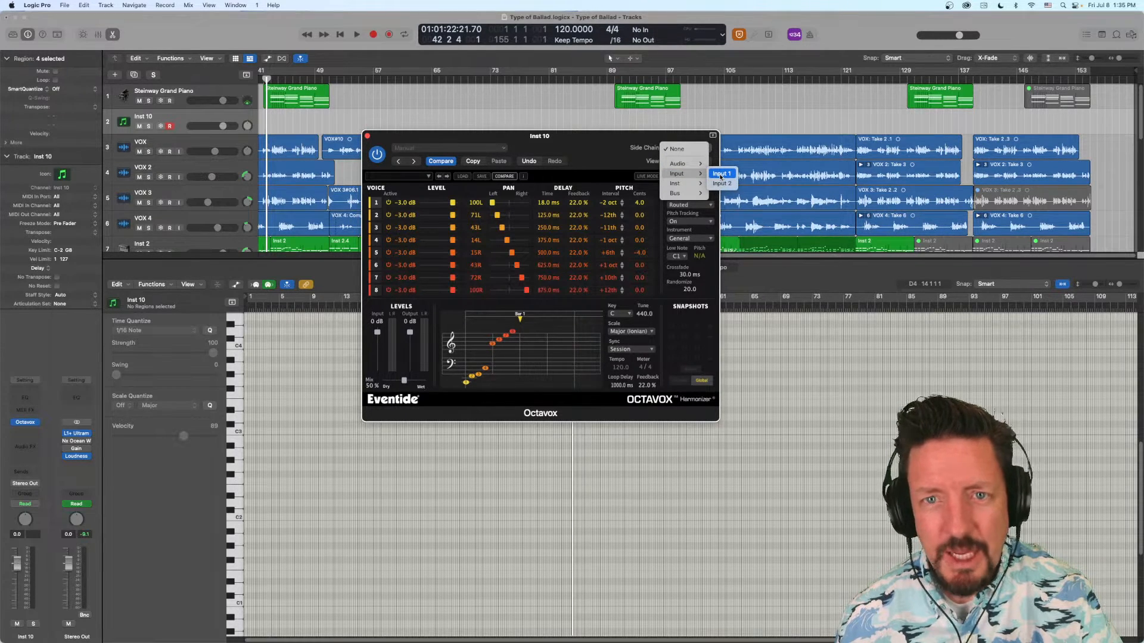
{"action": "left_click", "coordinate": [721, 174]}
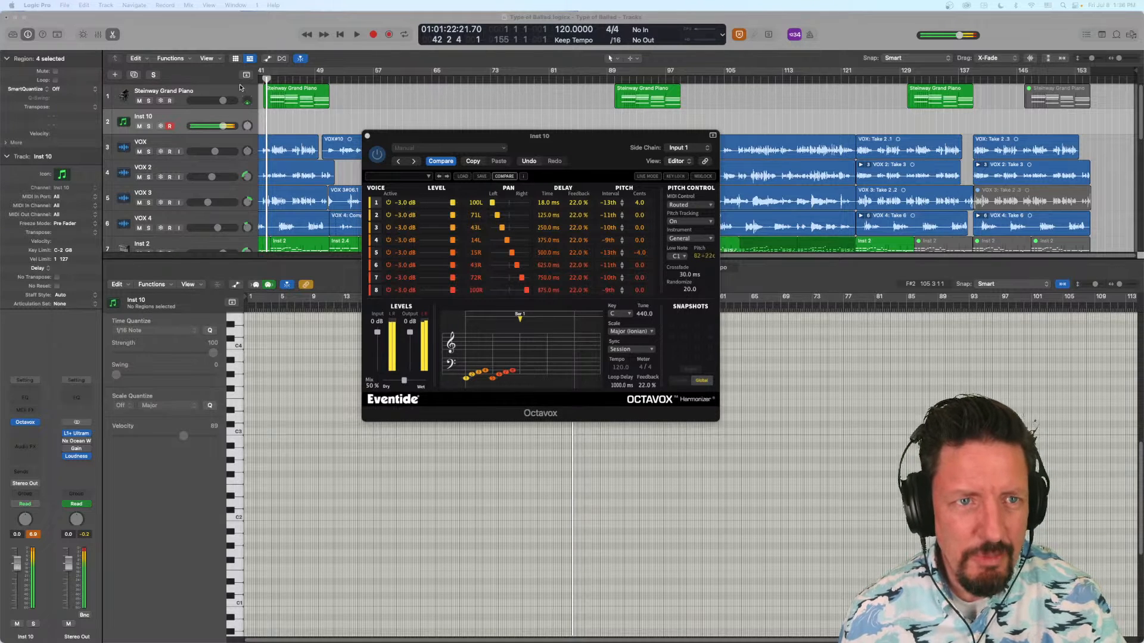
- Lower the Octavox track's volume all the way down and reset its side chain source to None
{"action": "left_click_drag", "start_coordinate": [222, 125], "coordinate": [1, 135]}
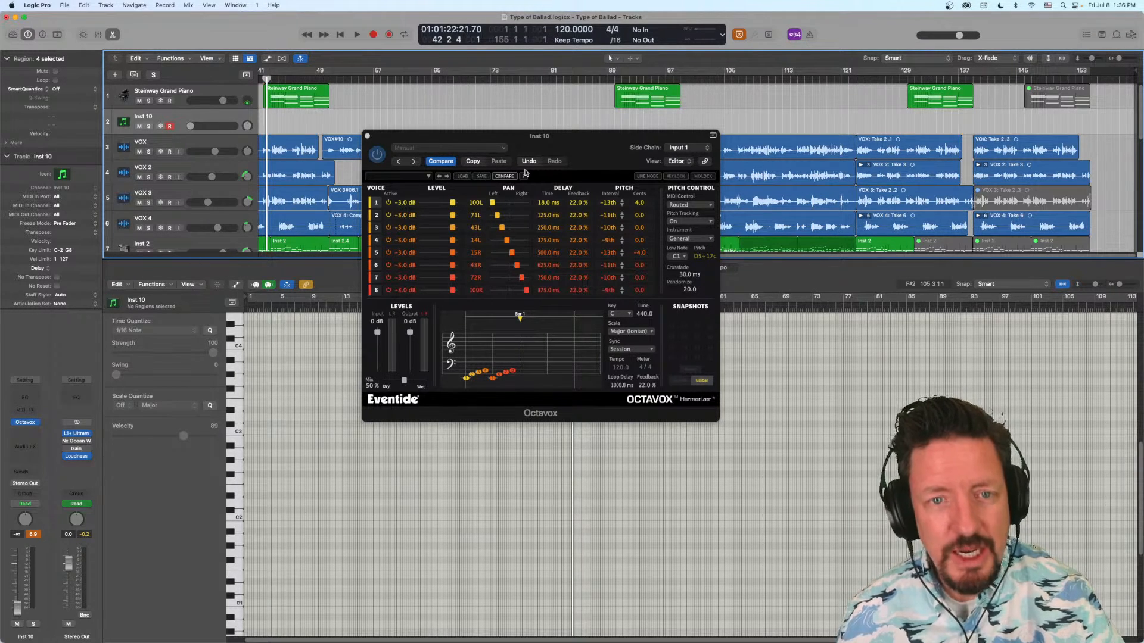
{"action": "left_click", "coordinate": [683, 149]}
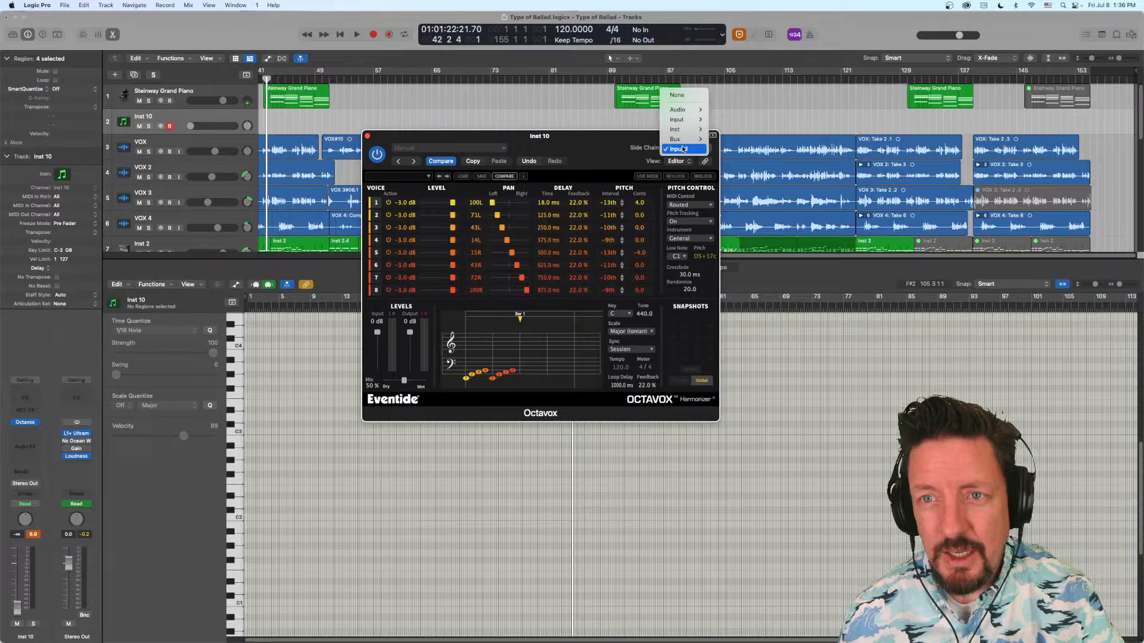
{"action": "left_click", "coordinate": [678, 96]}
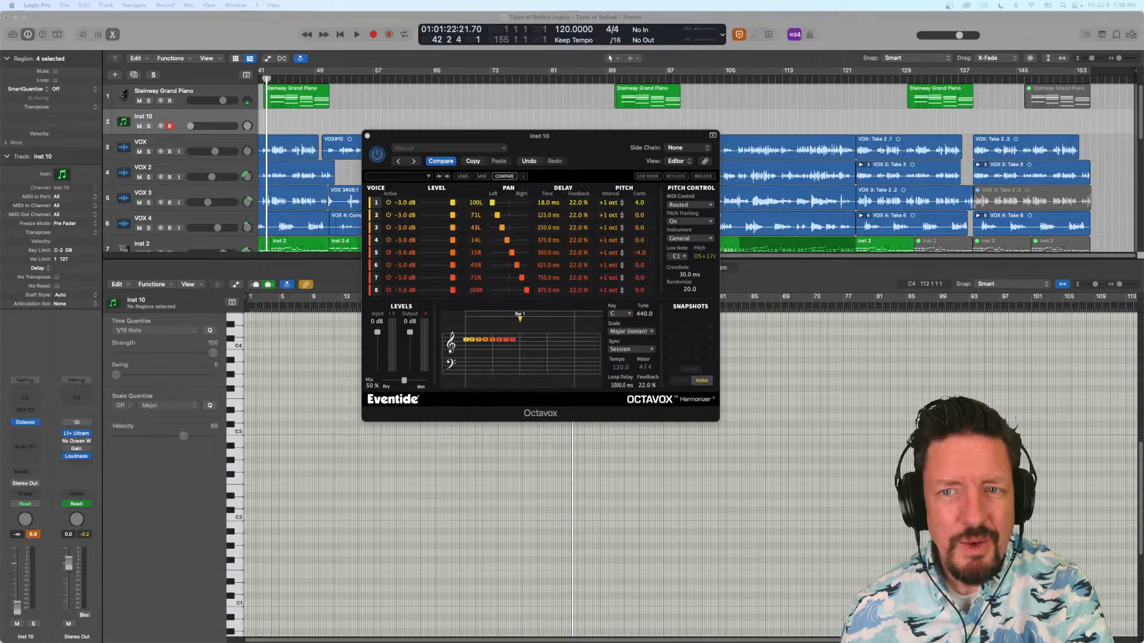
- Set Octavox's side chain source to Input 1 again and close the plug-in window
{"action": "left_click", "coordinate": [679, 150]}
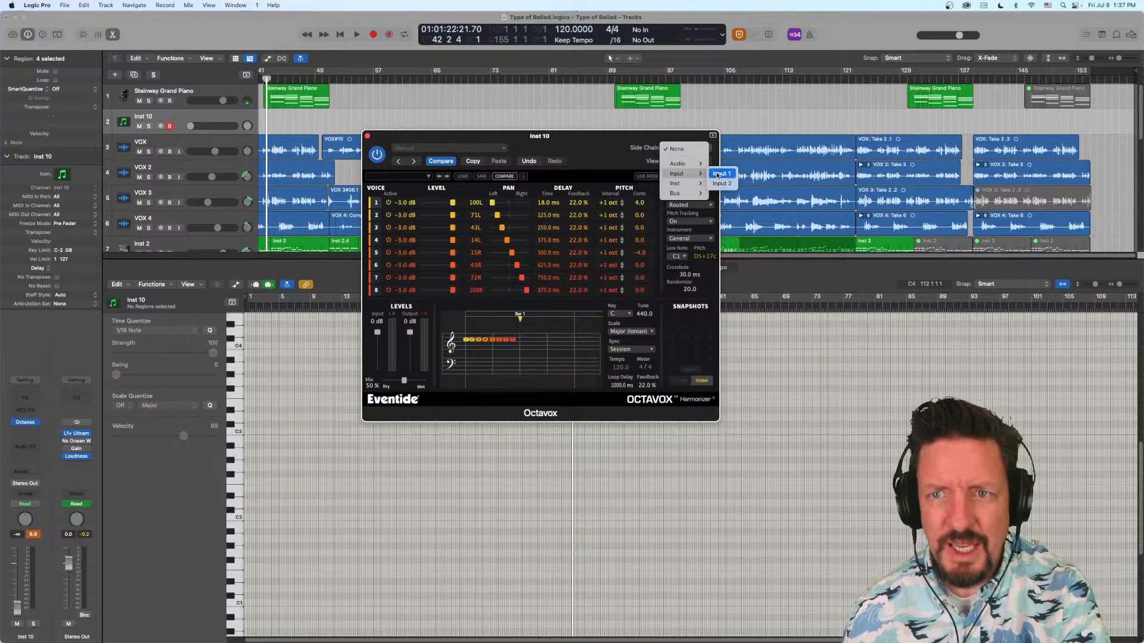
{"action": "left_click", "coordinate": [721, 173]}
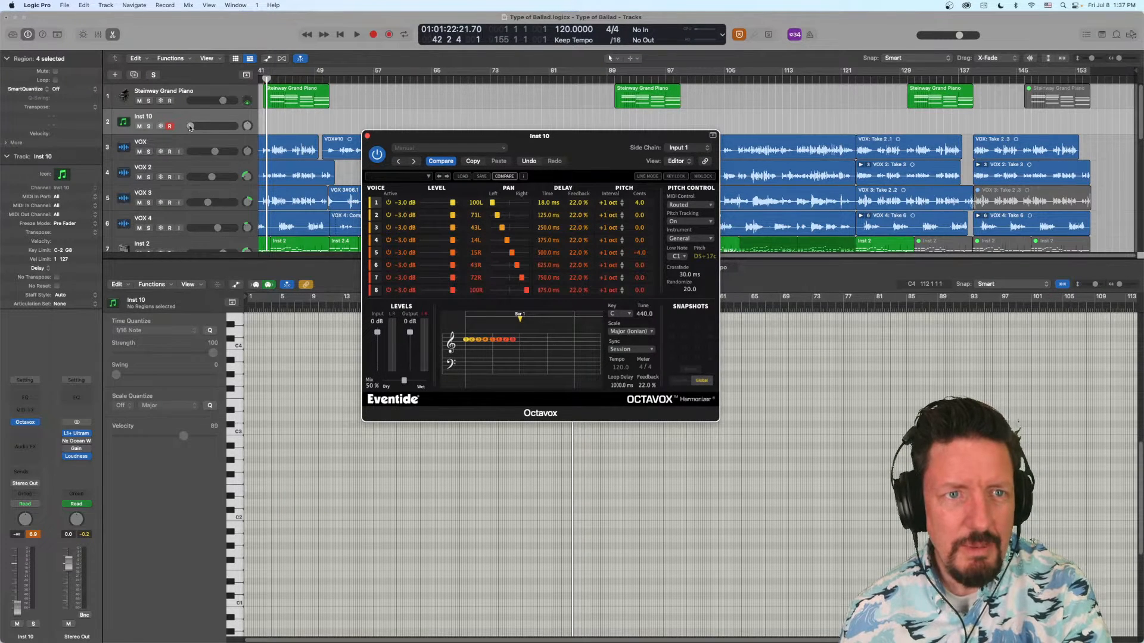
{"action": "mouse_move", "coordinate": [190, 126]}
{"action": "left_mouse_down"}
{"action": "mouse_move", "coordinate": [215, 125]}
{"action": "mouse_move", "coordinate": [190, 126]}
{"action": "left_mouse_up"}
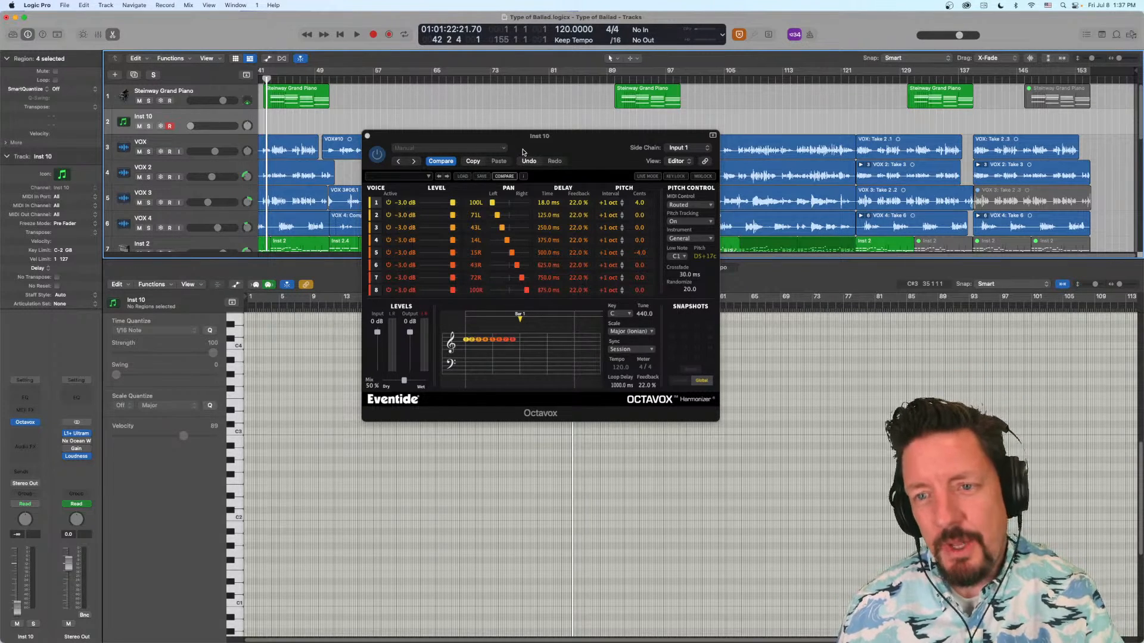
{"action": "left_click_drag", "start_coordinate": [576, 145], "coordinate": [485, 144]}
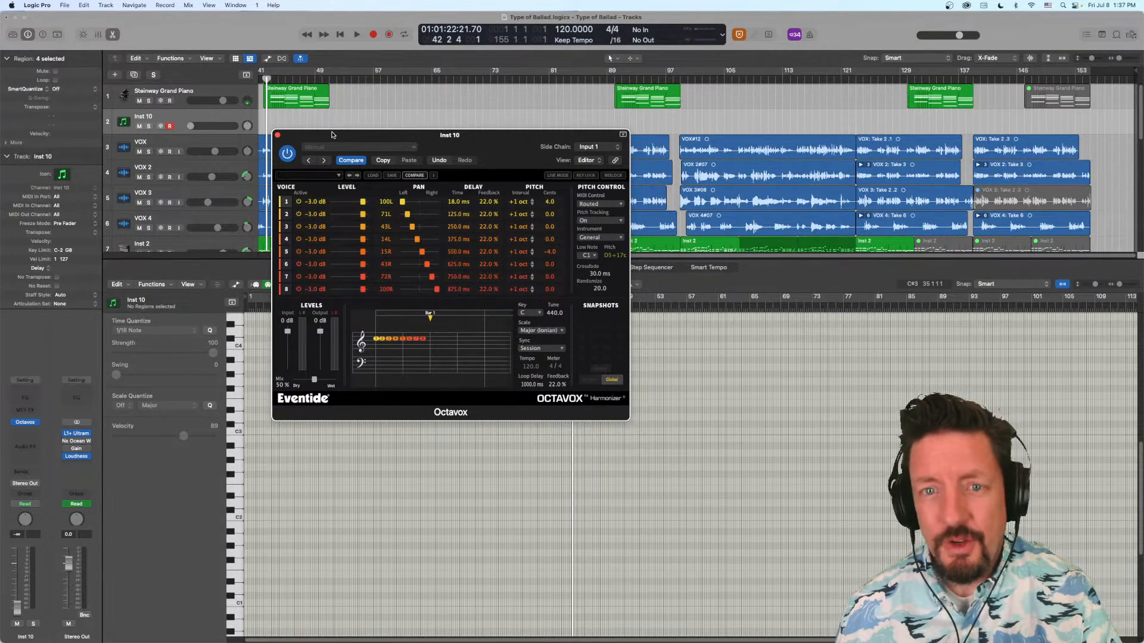
{"action": "left_click", "coordinate": [277, 135]}
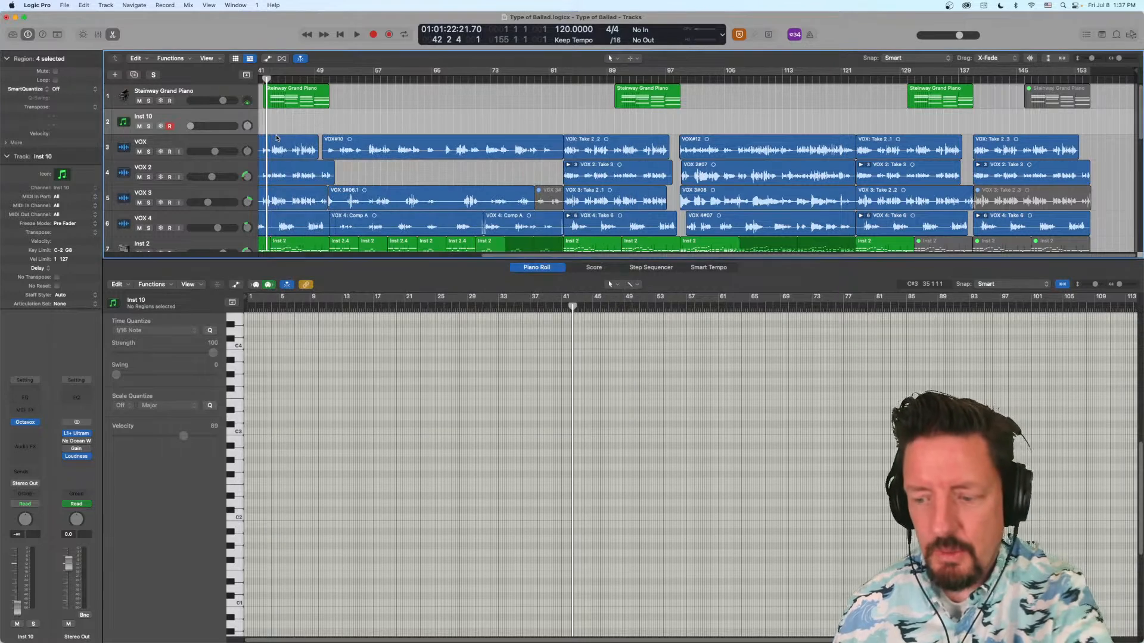
- Open the Mixer and look through the MIDI effects offered for the Steinway piano channel, keeping Arpeggiator
{"action": "key", "text": "x"}
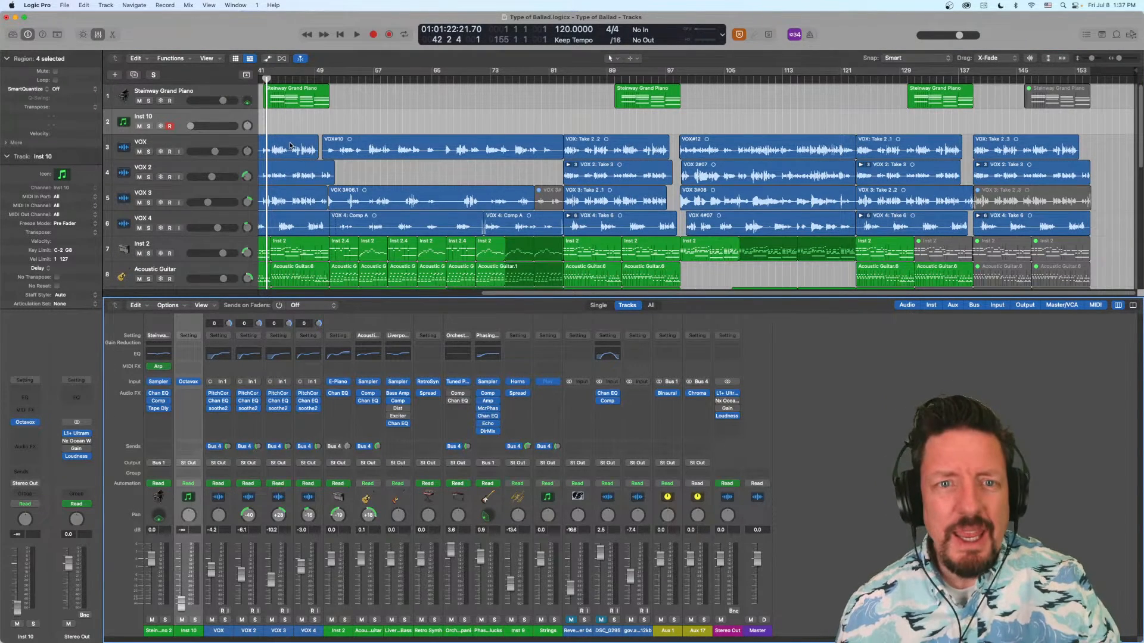
{"action": "mouse_move", "coordinate": [159, 367]}
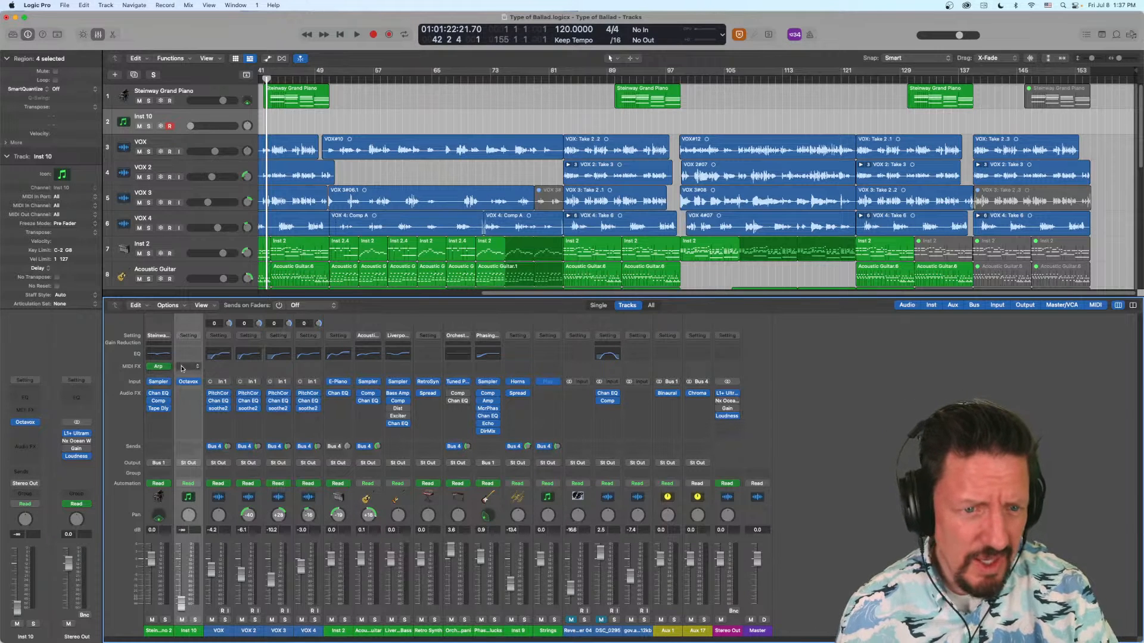
{"action": "left_click", "coordinate": [220, 367]}
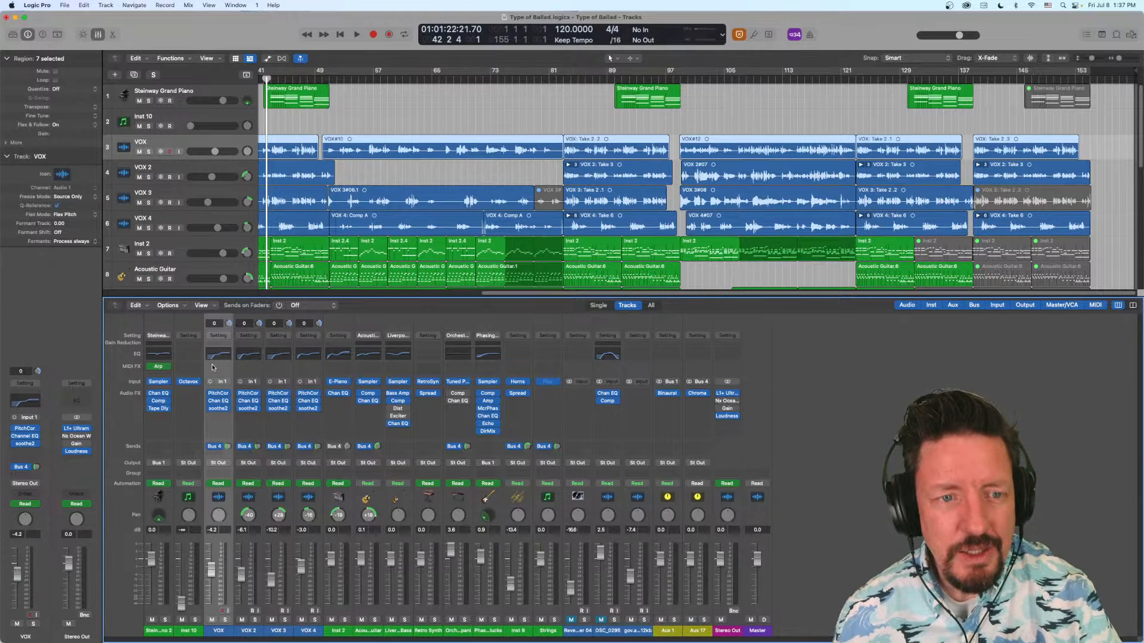
{"action": "left_click", "coordinate": [166, 367]}
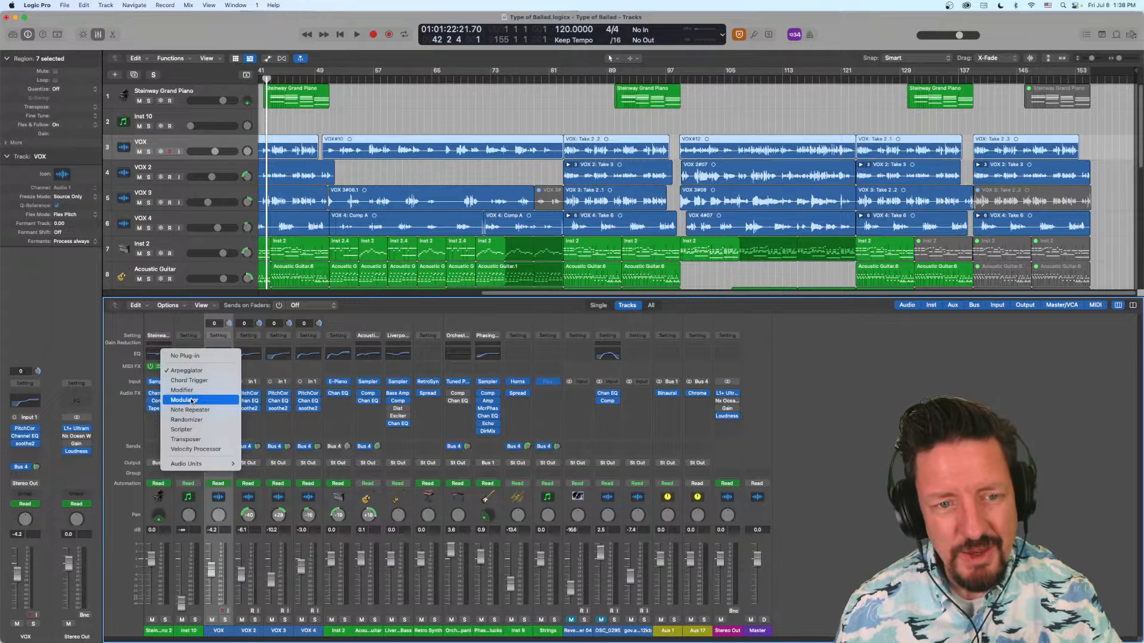
{"action": "left_click", "coordinate": [260, 426]}
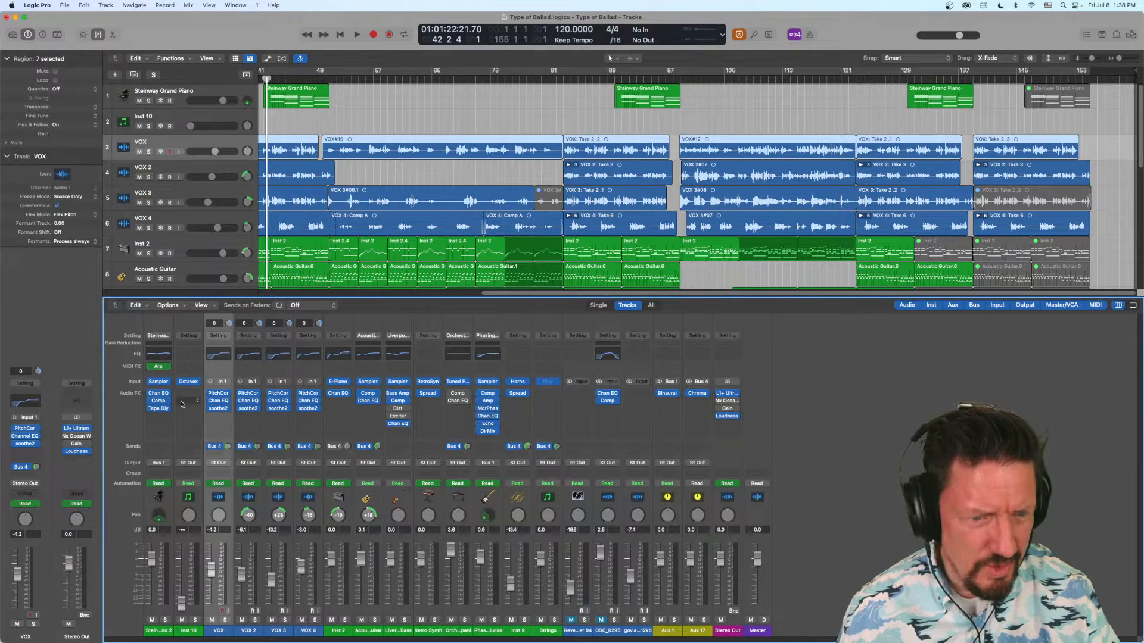
- Remove Octavox from the Inst 10 channel and load Retro Synth as its instrument instead
{"action": "left_click", "coordinate": [198, 382]}
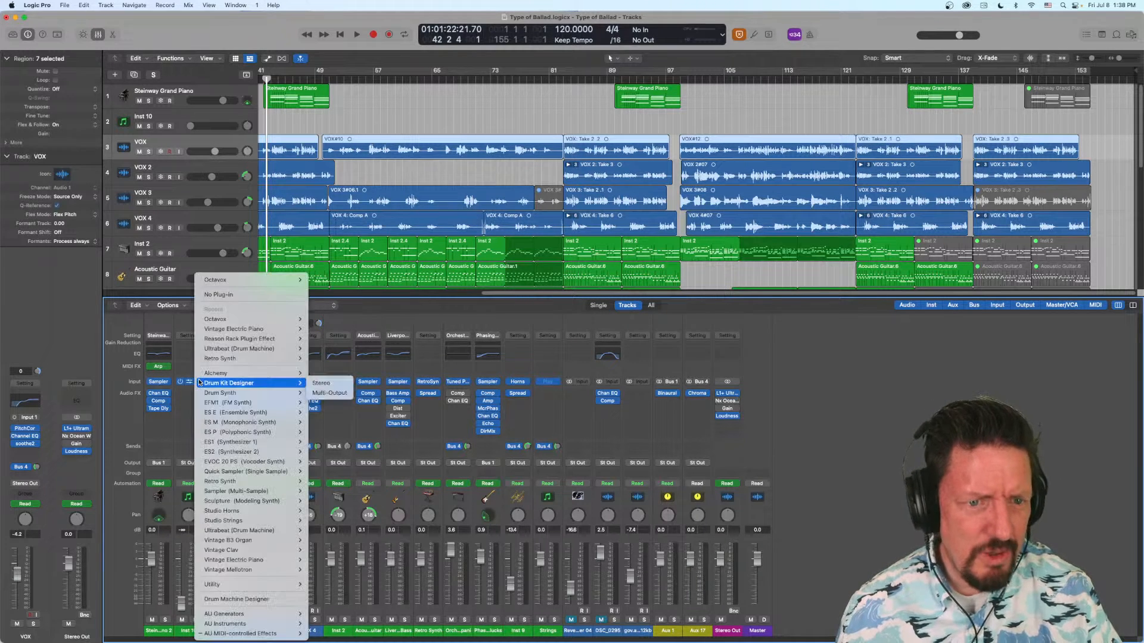
{"action": "left_click", "coordinate": [221, 295]}
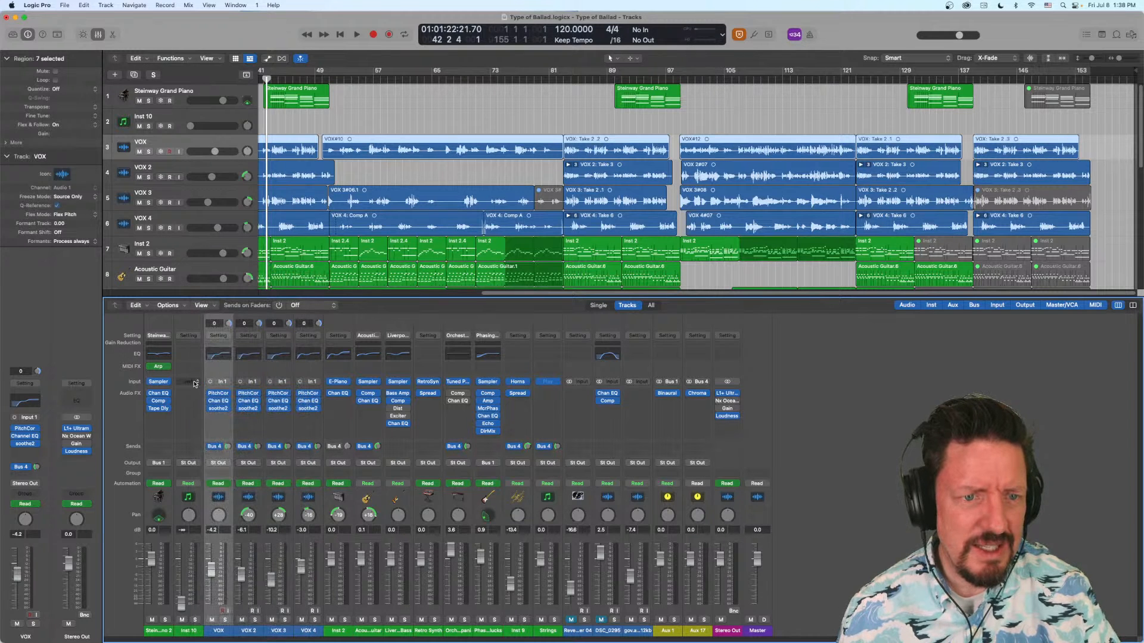
{"action": "left_click", "coordinate": [197, 384]}
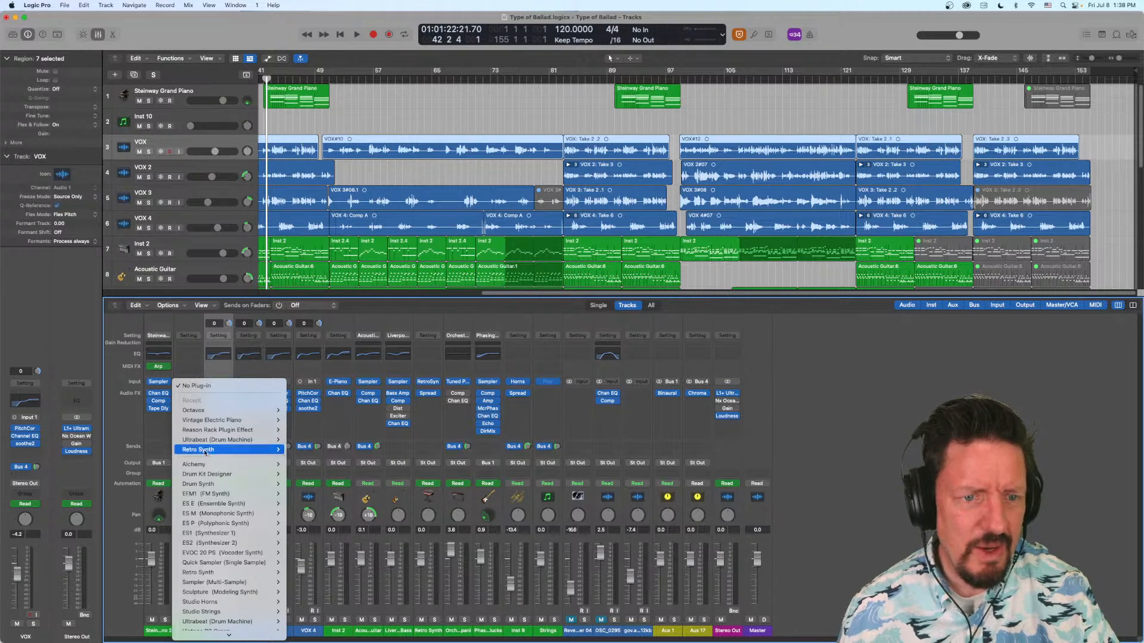
{"action": "left_click", "coordinate": [297, 450]}
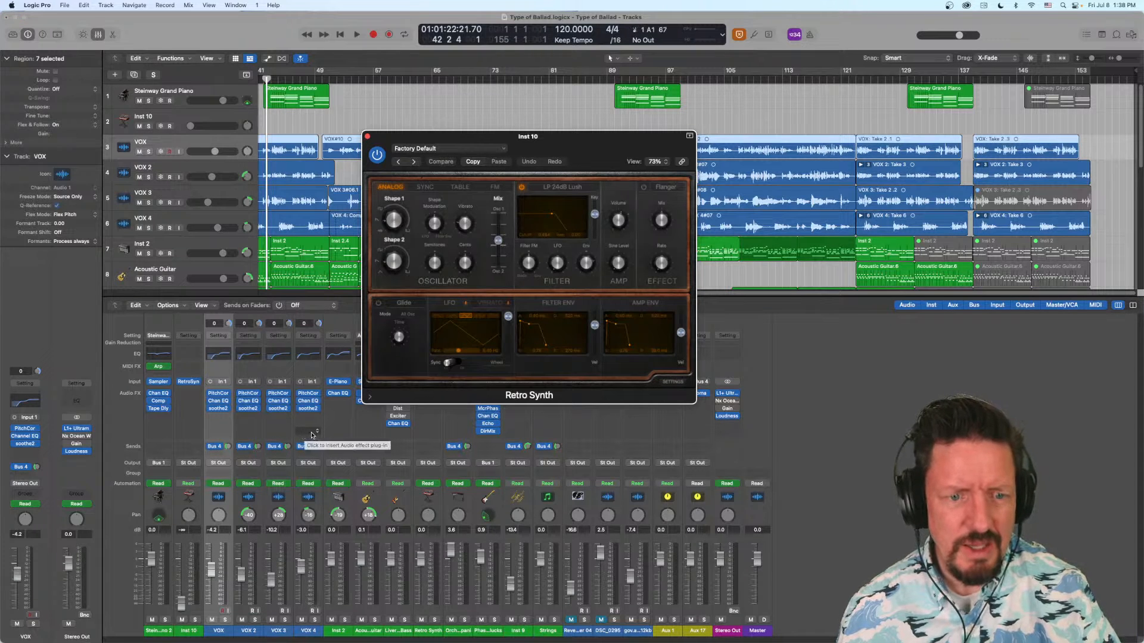
- Raise the Inst 10 channel volume to about 0.2 dB and select its track, moving the Retro Synth window aside
{"action": "left_click_drag", "start_coordinate": [182, 605], "coordinate": [182, 558]}
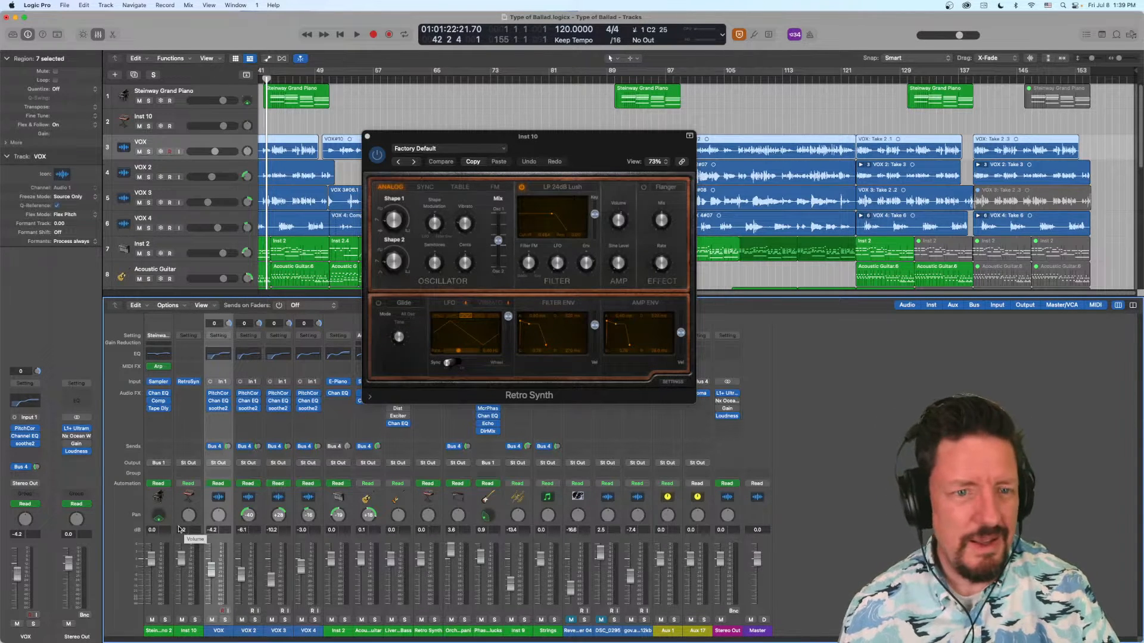
{"action": "left_click", "coordinate": [187, 122]}
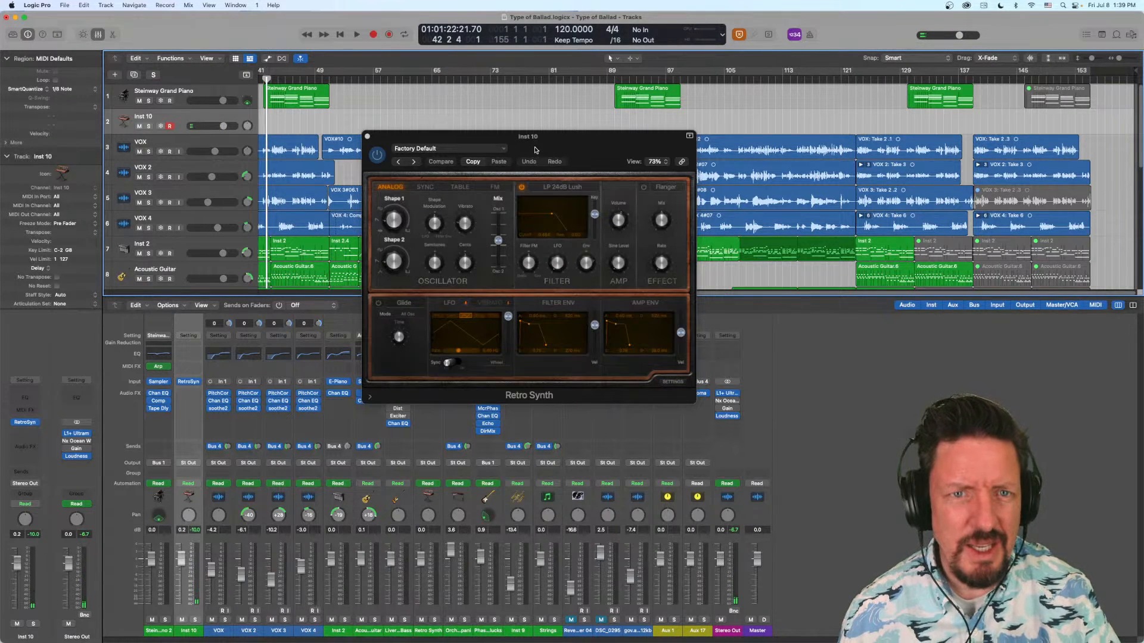
{"action": "left_click_drag", "start_coordinate": [535, 150], "coordinate": [633, 207]}
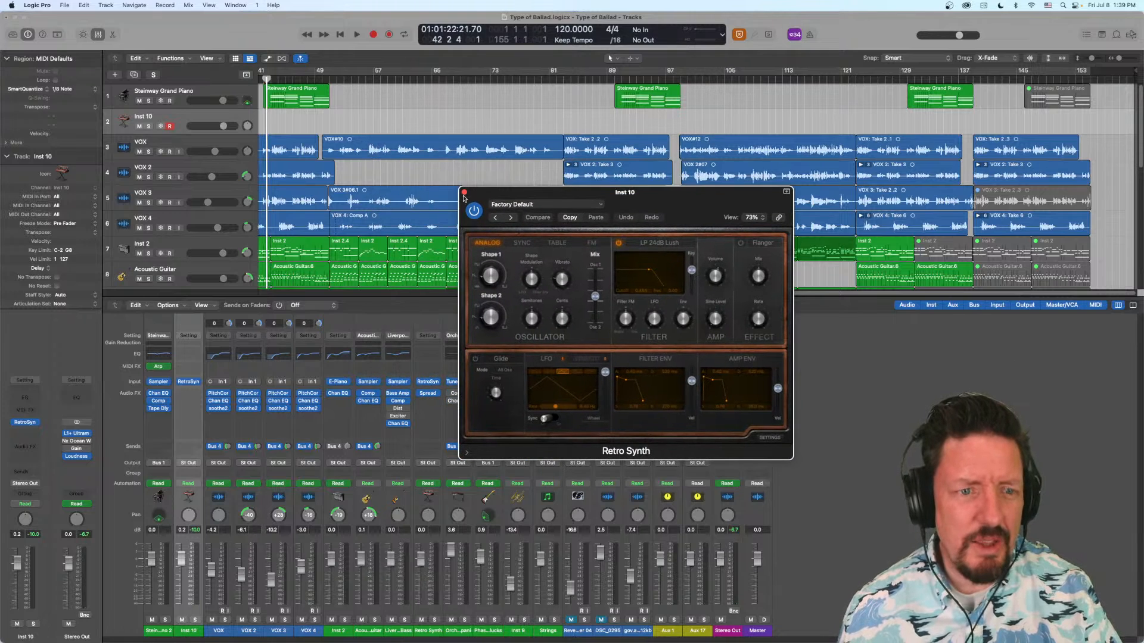
- Insert the Modulator MIDI effect on Inst 10 and arrange its window side by side with Retro Synth
{"action": "left_click", "coordinate": [189, 366]}
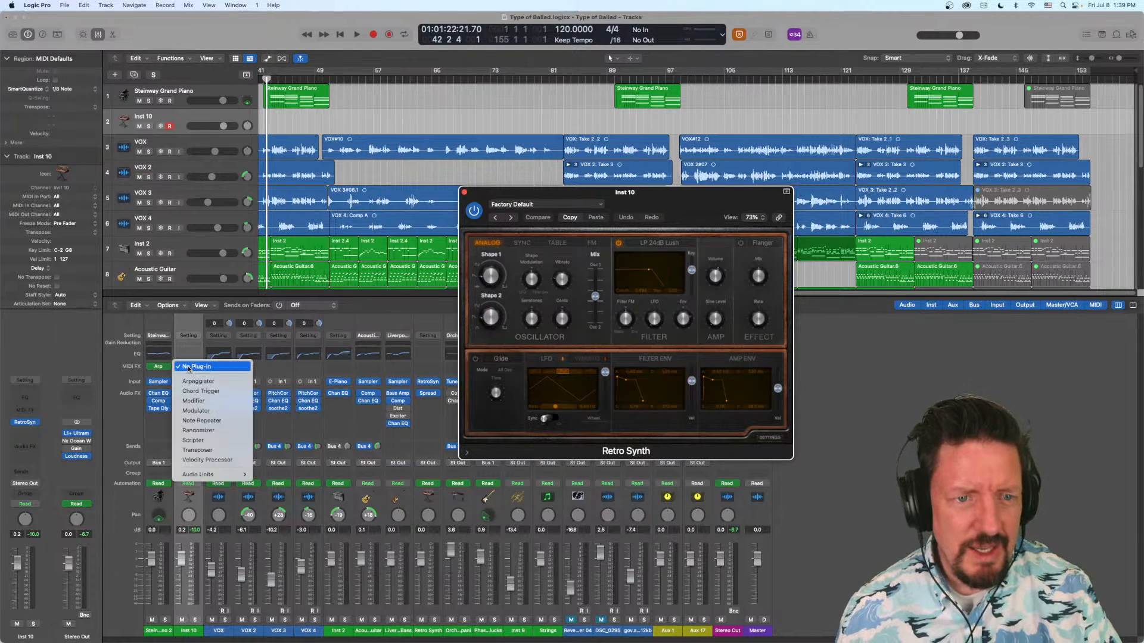
{"action": "left_click", "coordinate": [197, 411]}
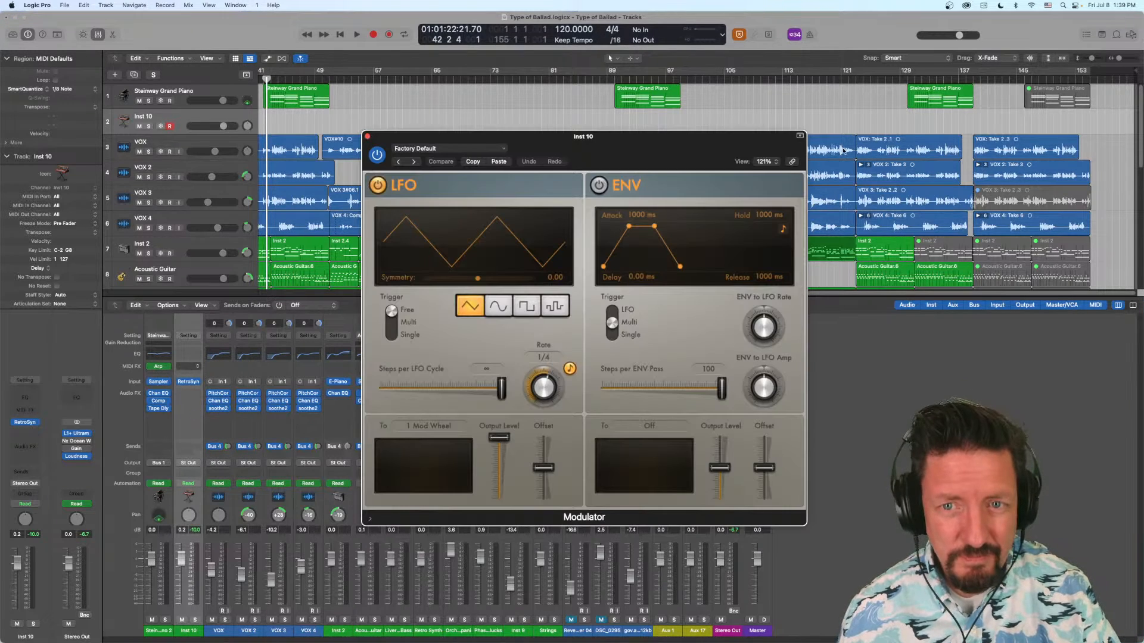
{"action": "left_click_drag", "start_coordinate": [707, 152], "coordinate": [406, 149]}
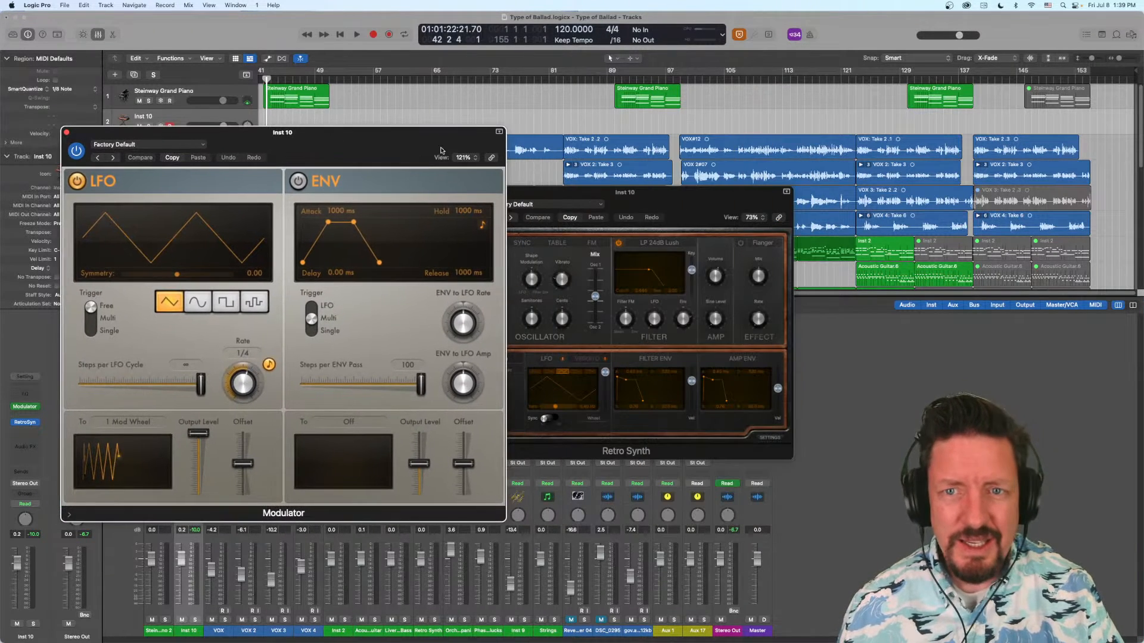
{"action": "left_click", "coordinate": [601, 194]}
{"action": "left_click_drag", "start_coordinate": [601, 194], "coordinate": [630, 133]}
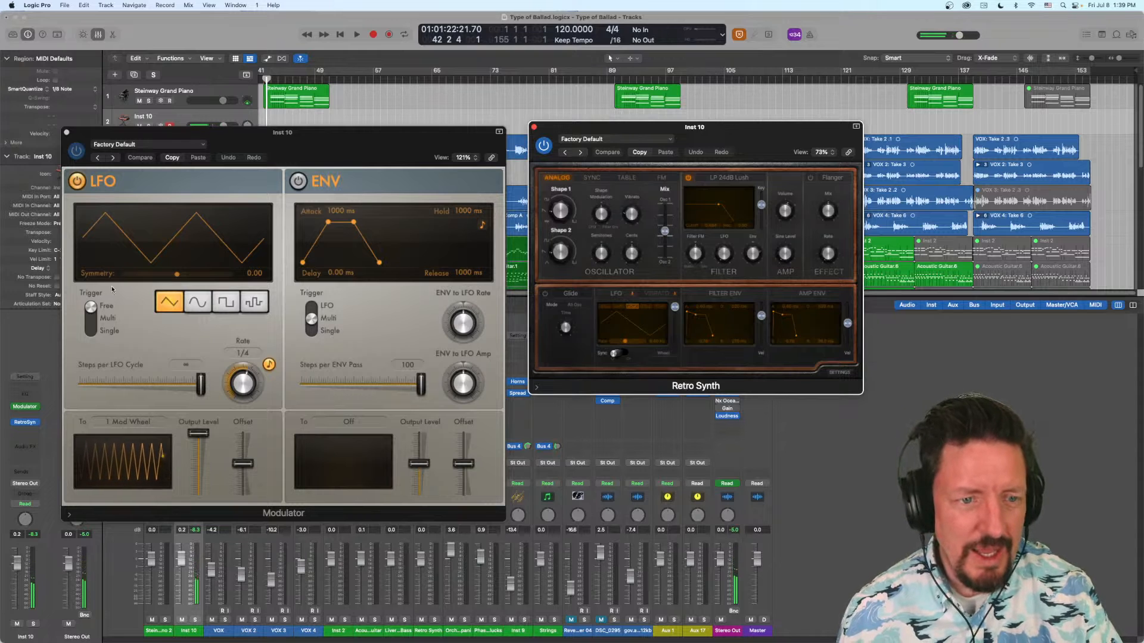
- Assign the Modulator's LFO to Retro Synth's oscillator Mix slider with Learn Plug-in Parameter, keeping both plug-in windows in view
{"action": "left_click", "coordinate": [130, 427]}
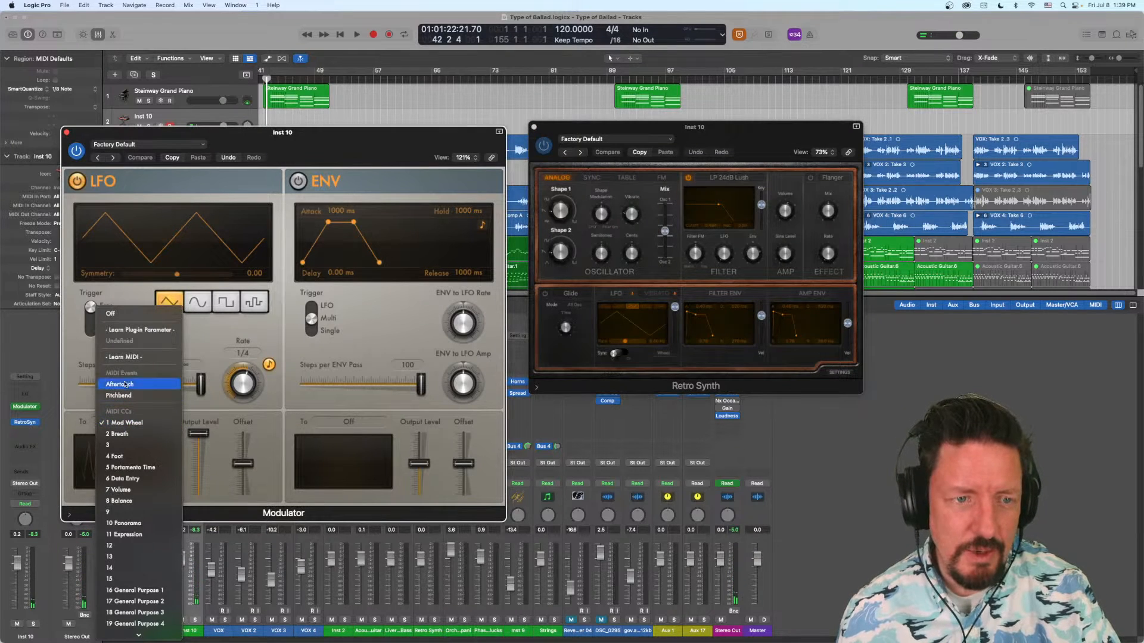
{"action": "left_click", "coordinate": [133, 330]}
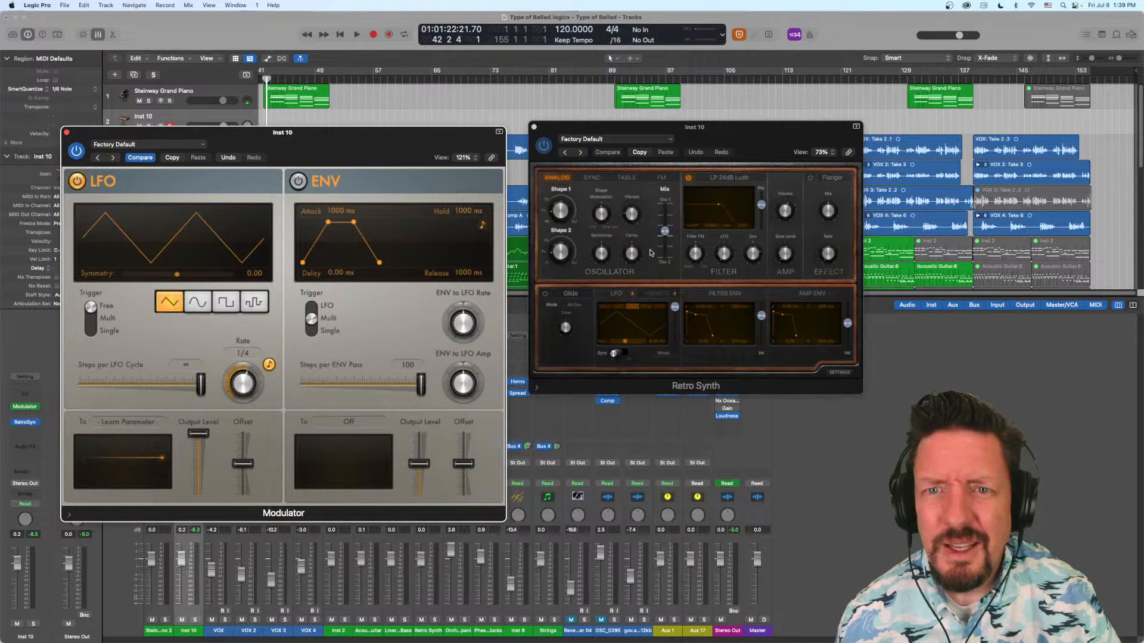
{"action": "mouse_move", "coordinate": [668, 232]}
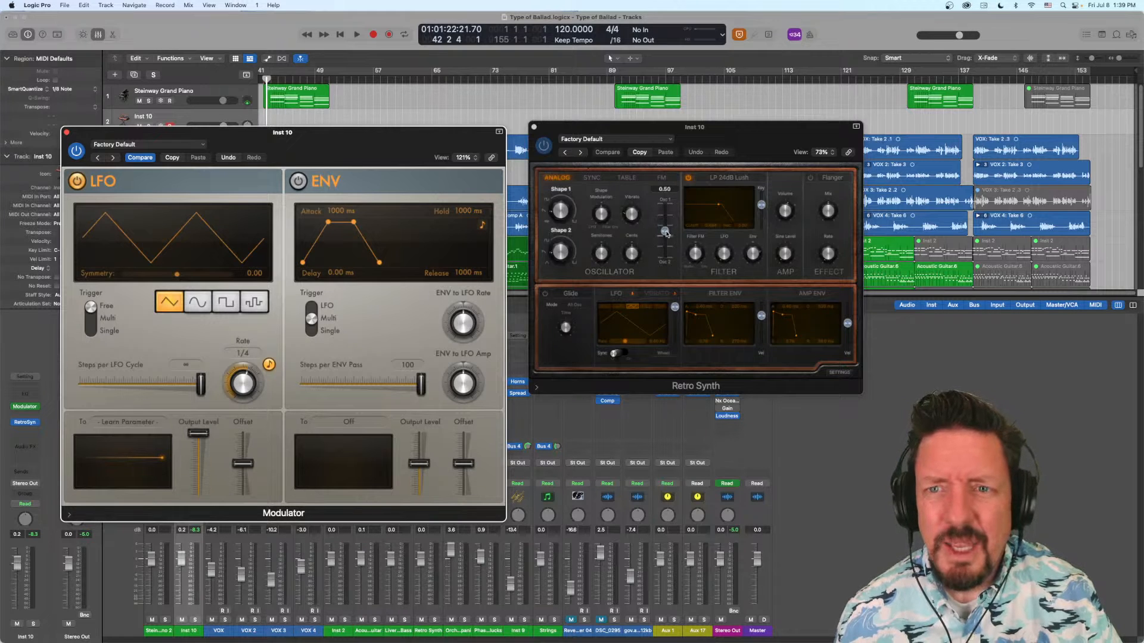
{"action": "left_click", "coordinate": [665, 231]}
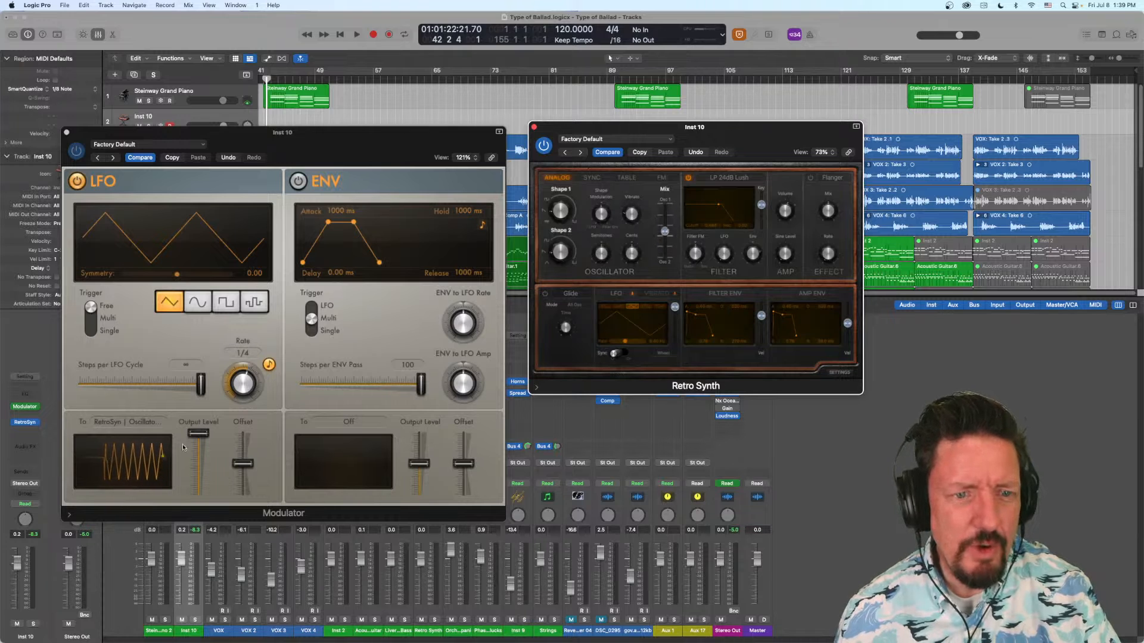
{"action": "mouse_move", "coordinate": [669, 215]}
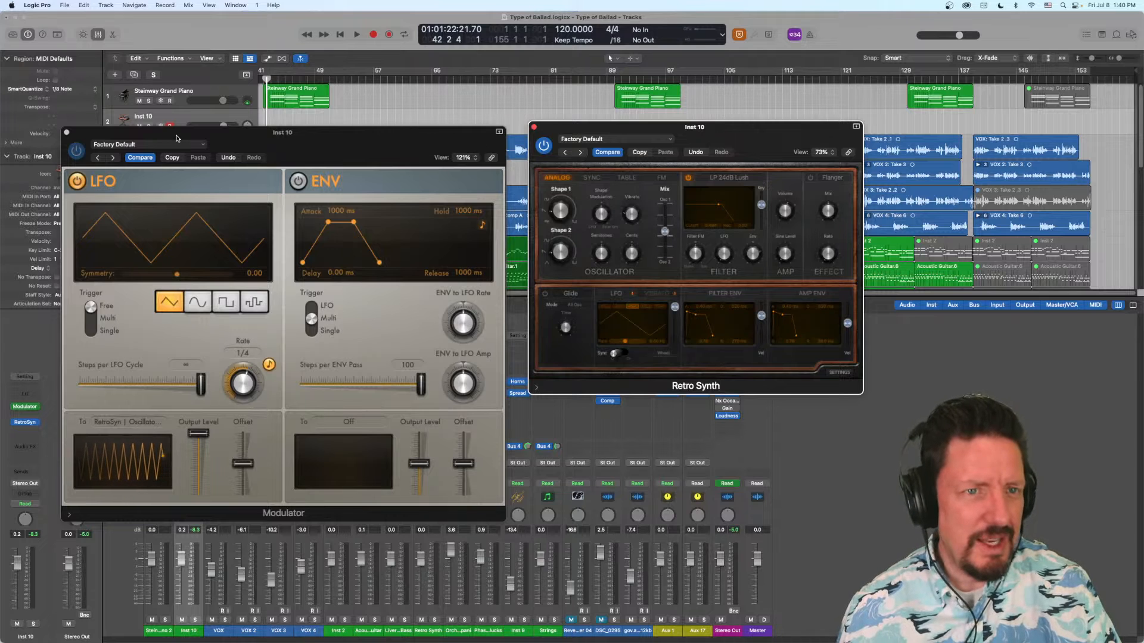
{"action": "left_click_drag", "start_coordinate": [176, 138], "coordinate": [231, 132]}
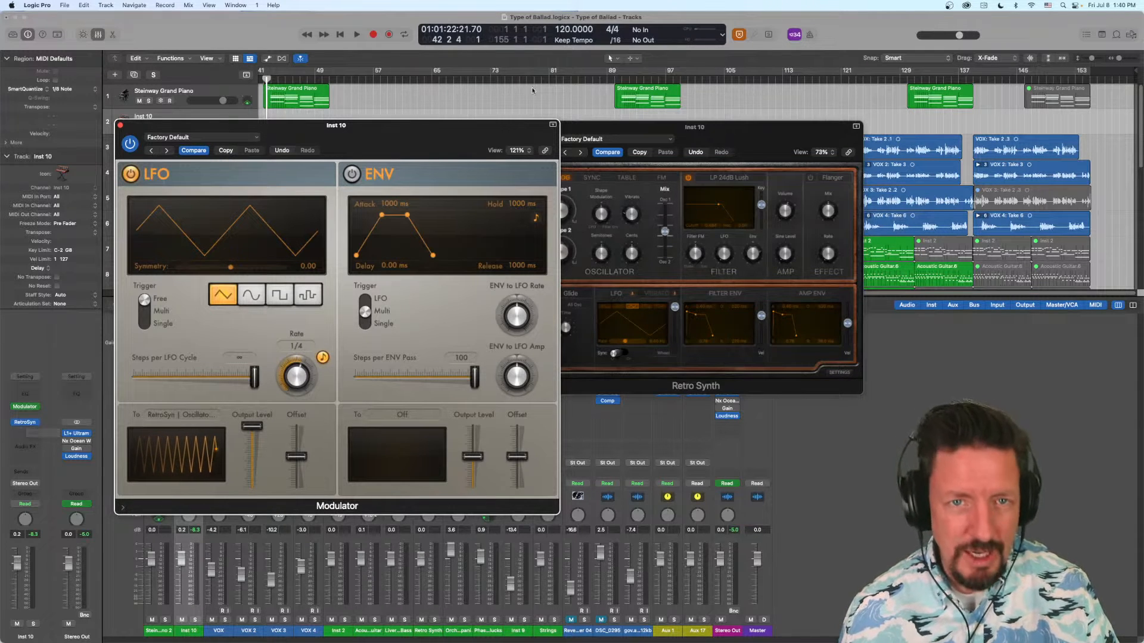
{"action": "left_click_drag", "start_coordinate": [467, 142], "coordinate": [427, 143]}
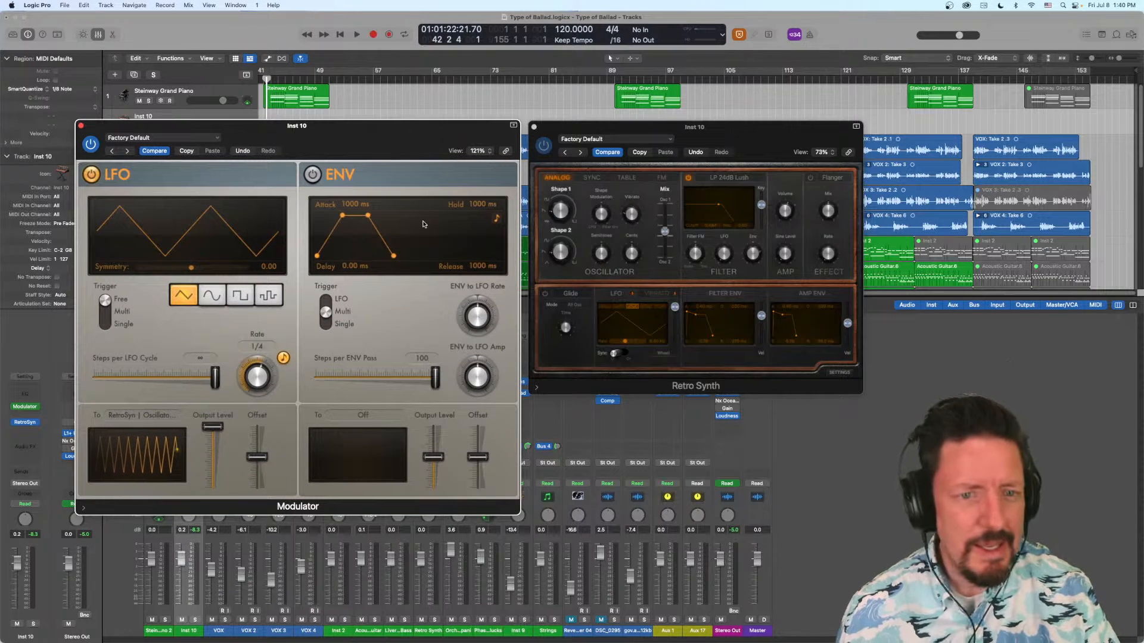
- Try the square, sine and random waveforms for the Modulator's LFO to compare their effect on Retro Synth
{"action": "left_click", "coordinate": [238, 294]}
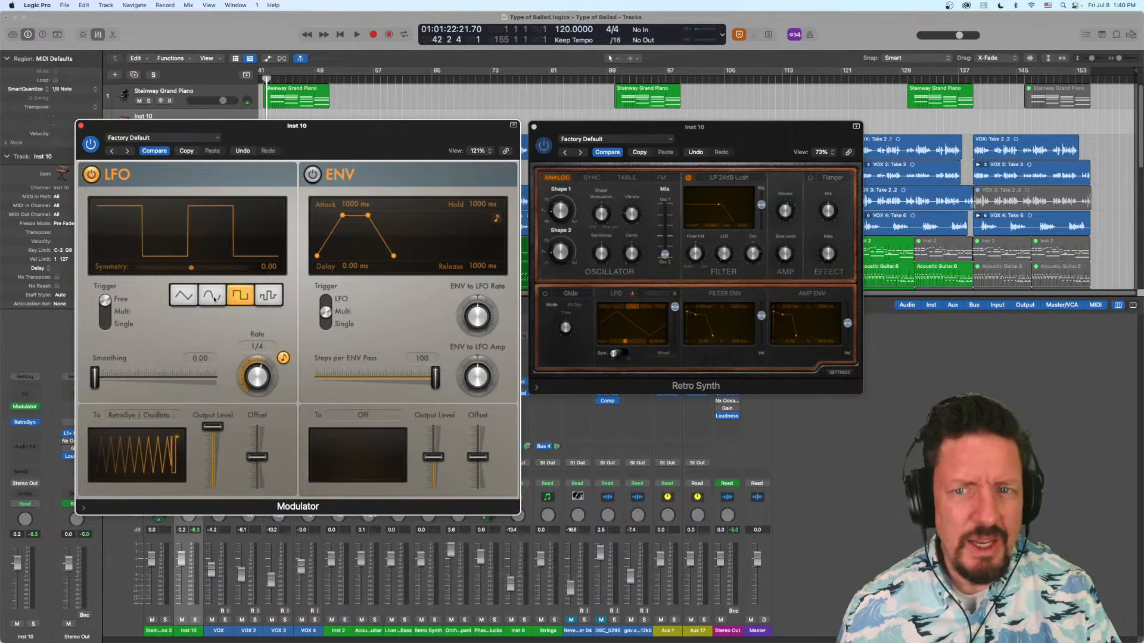
{"action": "left_click", "coordinate": [223, 301]}
{"action": "left_click", "coordinate": [271, 297]}
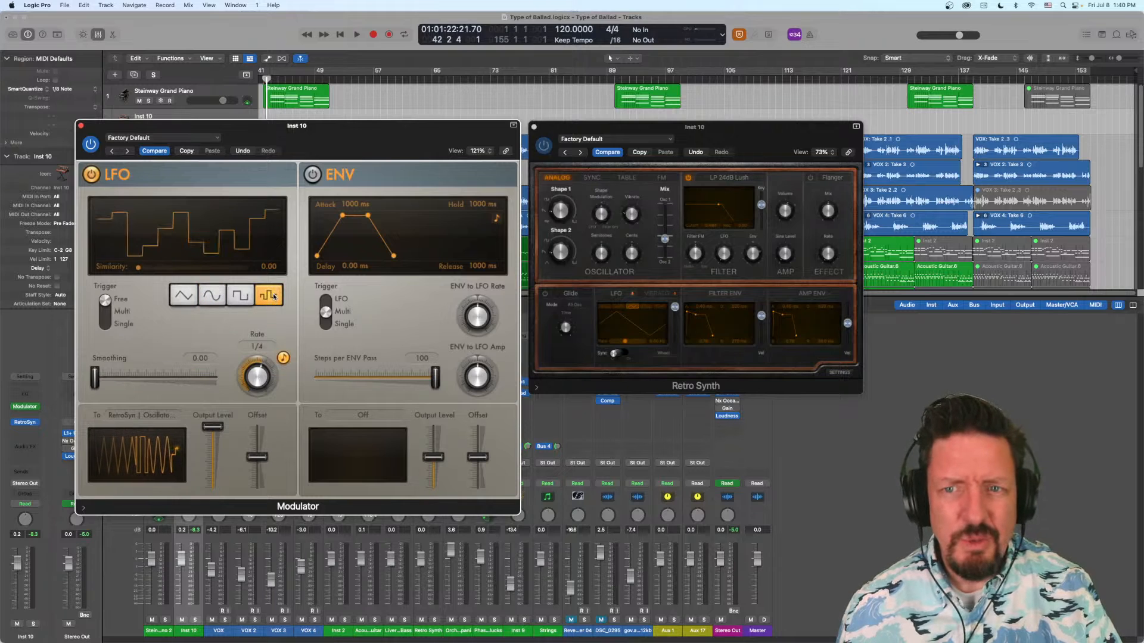
{"action": "left_click", "coordinate": [556, 241]}
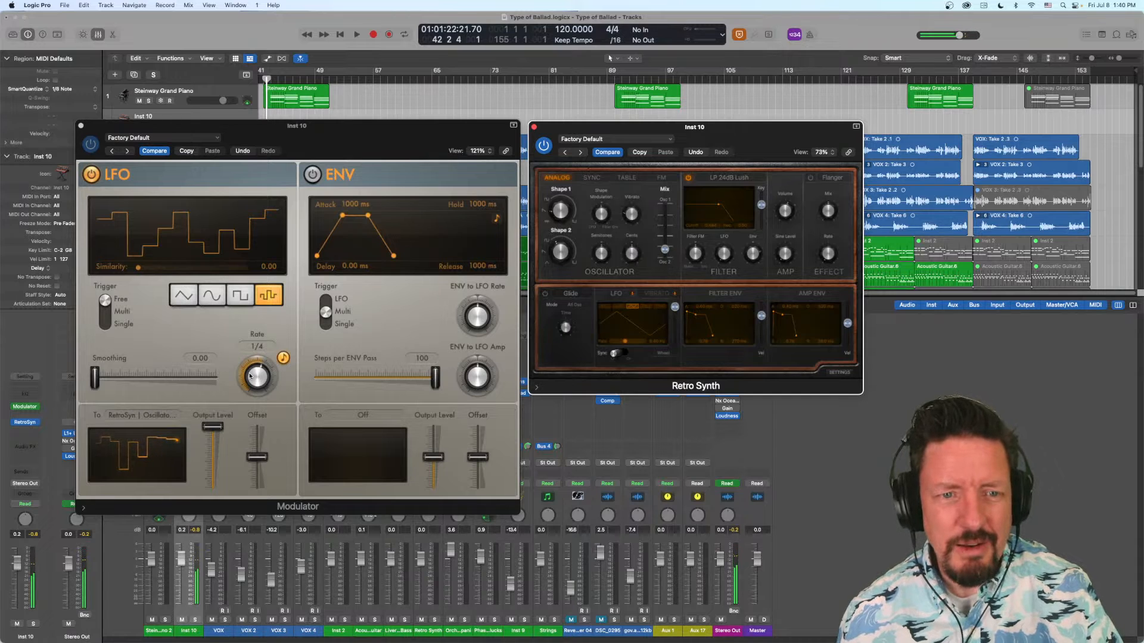
- Try a 1/32 LFO rate with the triangle waveform, and settle on the sine waveform at a rate of 1/16d
{"action": "left_click_drag", "start_coordinate": [254, 374], "coordinate": [249, 348]}
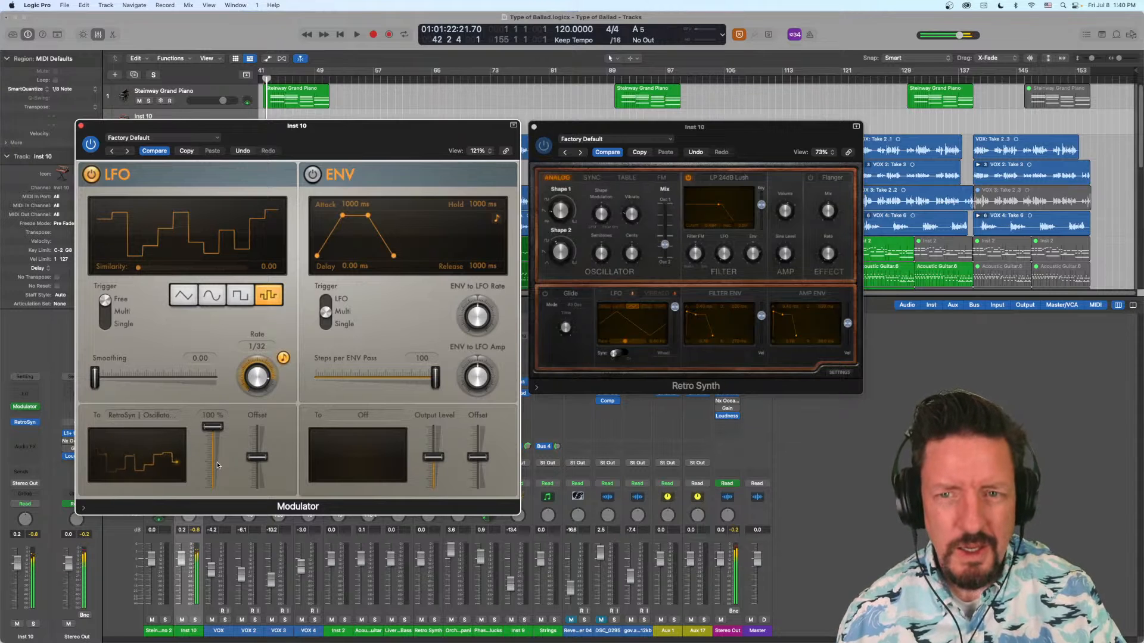
{"action": "left_click", "coordinate": [188, 296]}
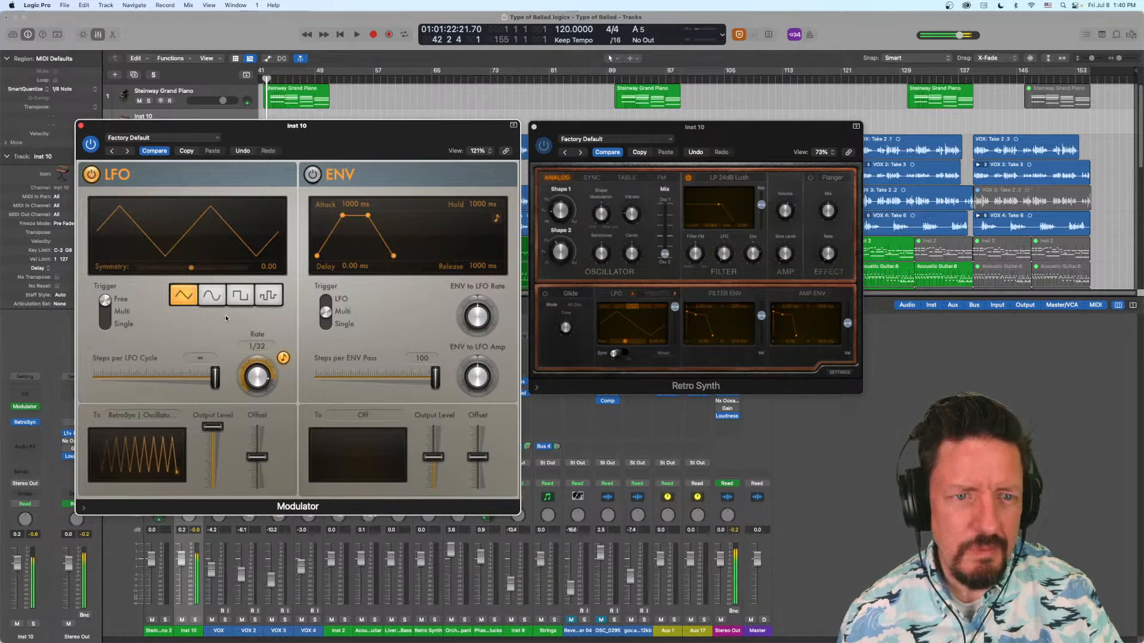
{"action": "left_click", "coordinate": [211, 296]}
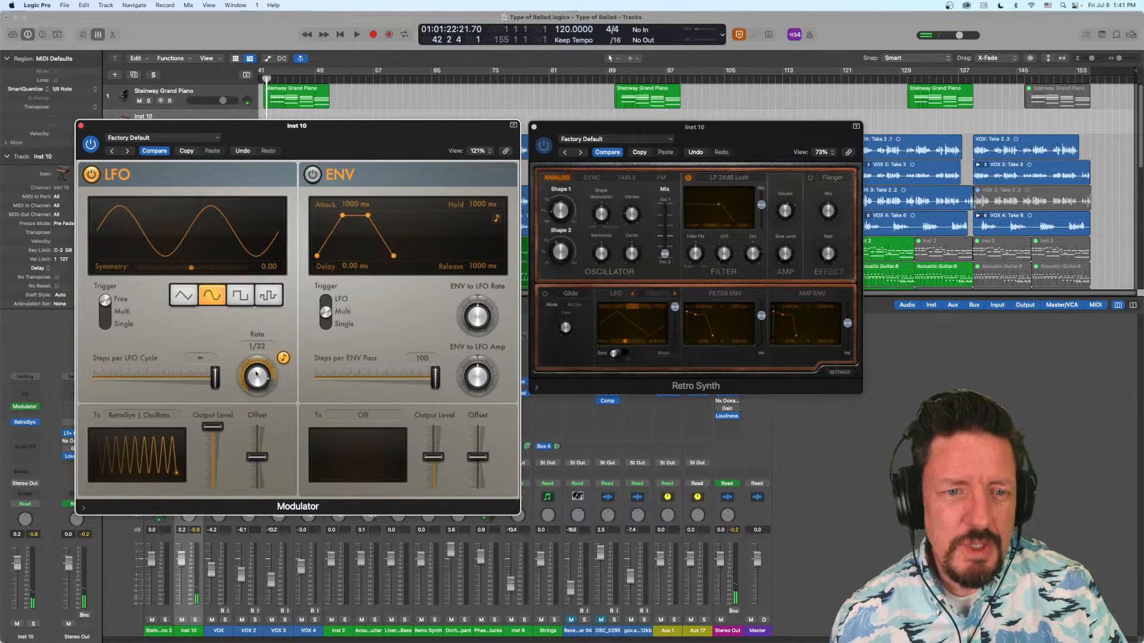
{"action": "left_click_drag", "start_coordinate": [257, 375], "coordinate": [259, 390]}
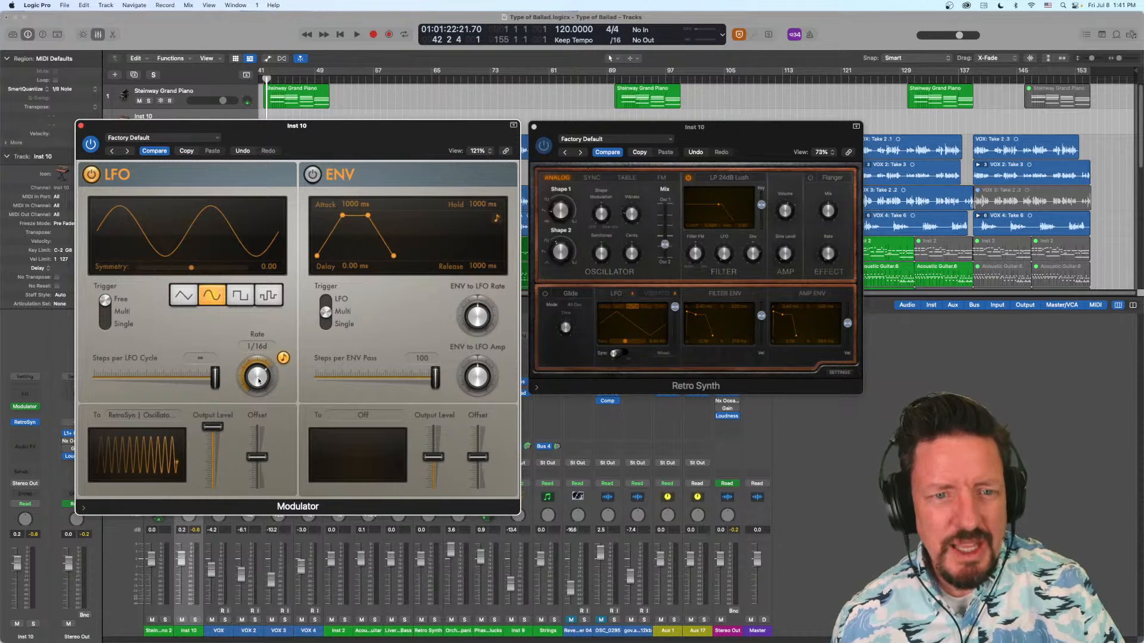
- Set the Modulator's LFO rate to 1/8 and reassign the LFO to Retro Synth's filter Cutoff with Learn Plug-in Parameter
{"action": "left_click_drag", "start_coordinate": [259, 380], "coordinate": [259, 381]}
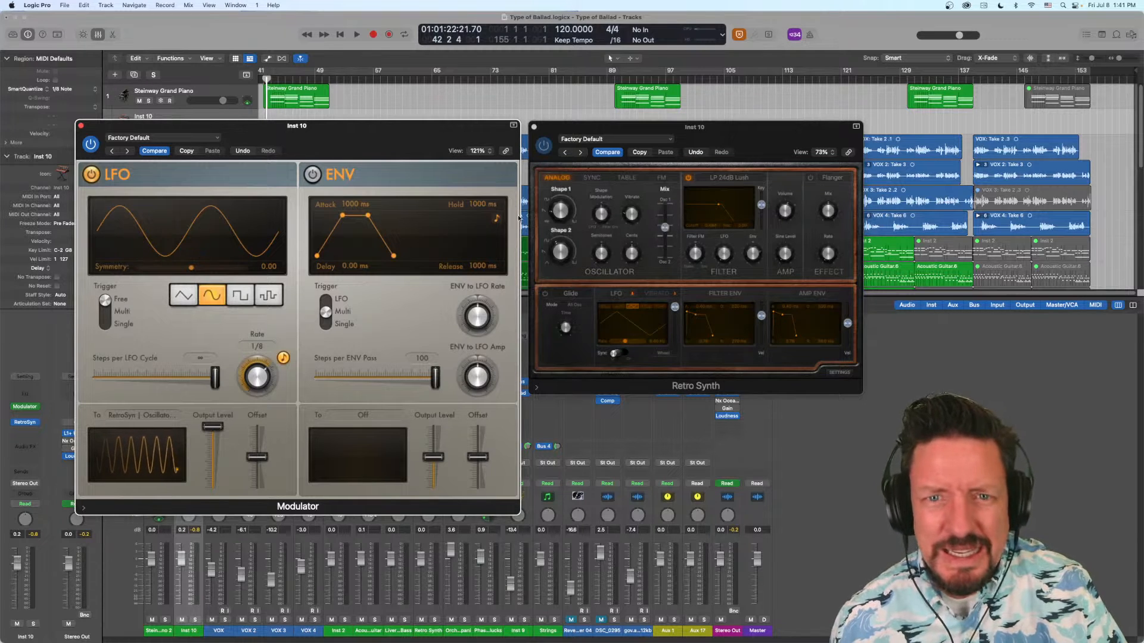
{"action": "left_click", "coordinate": [146, 416]}
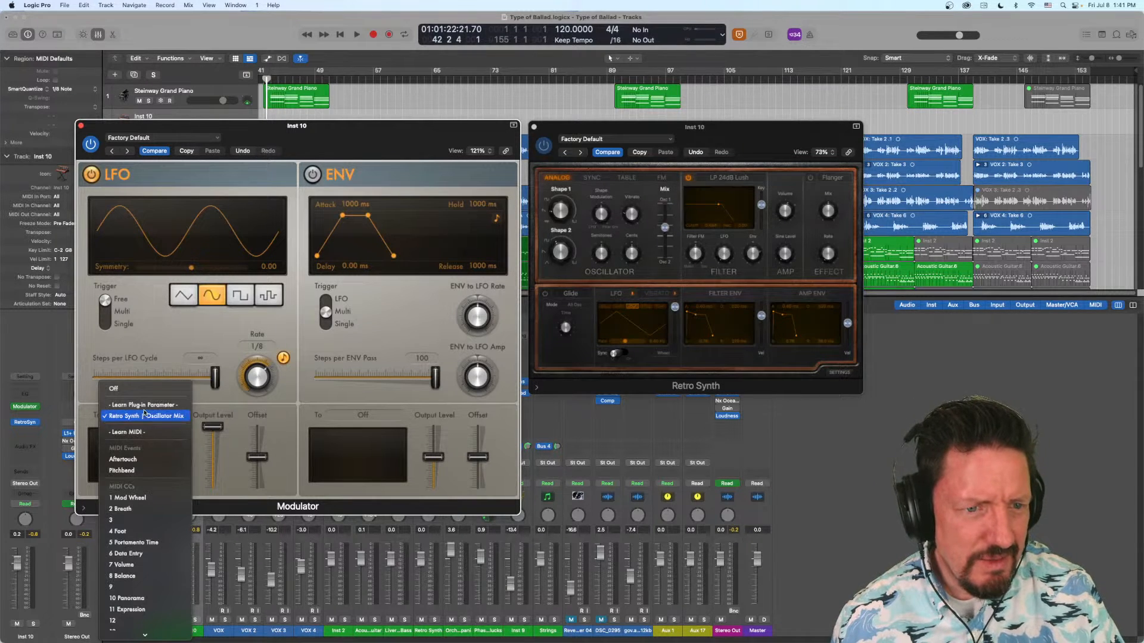
{"action": "left_click", "coordinate": [146, 405]}
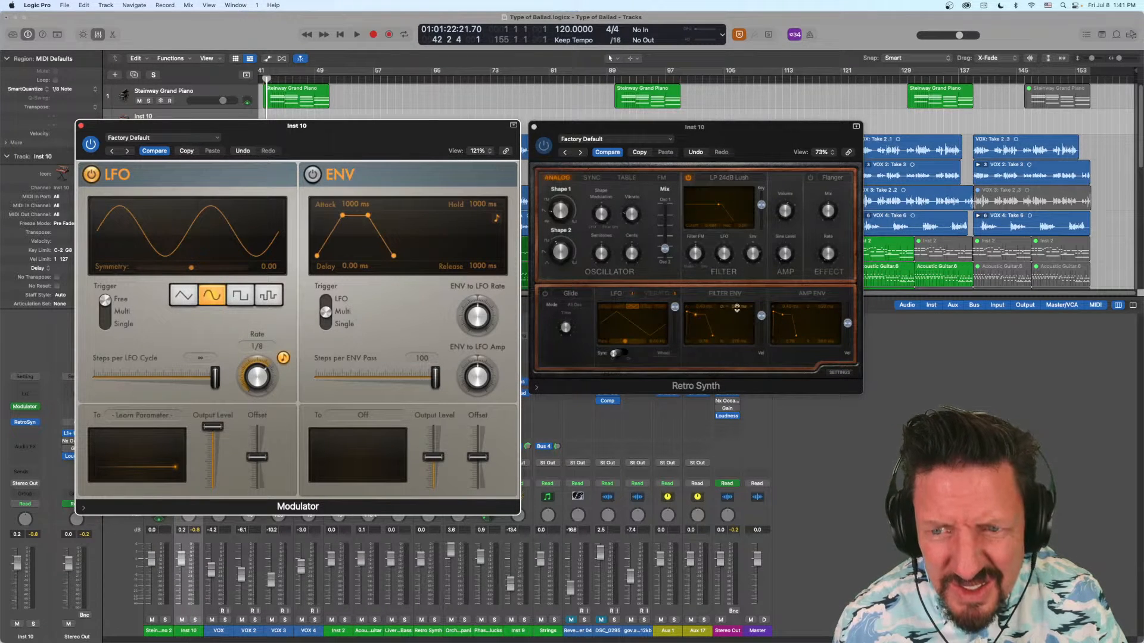
{"action": "left_click", "coordinate": [712, 225]}
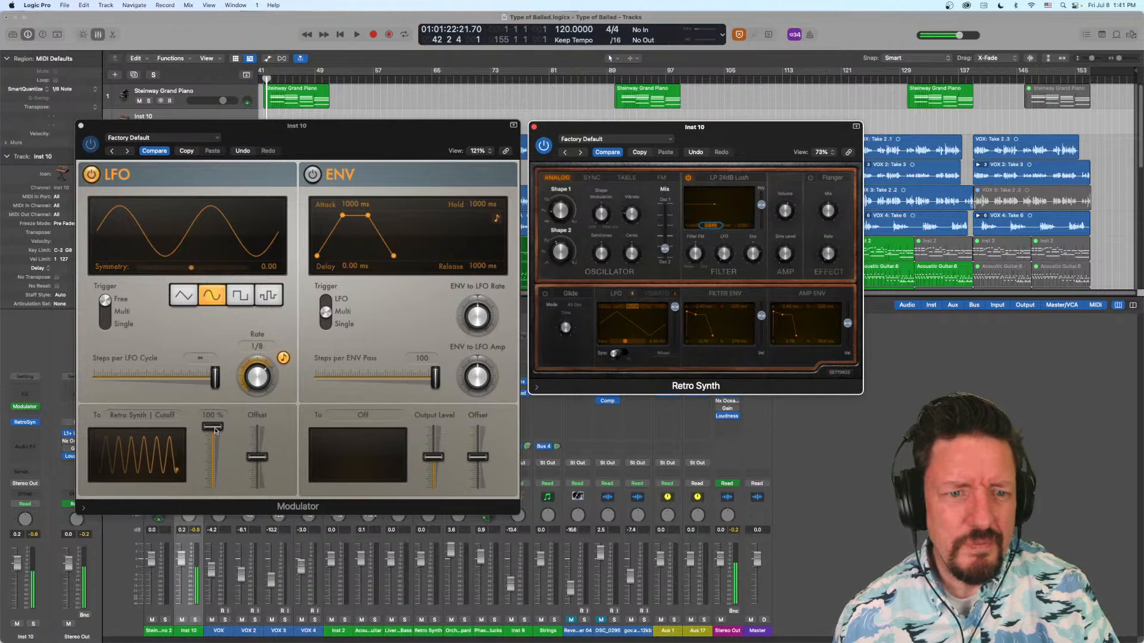
- Reduce the LFO's output level, set its offset to 38 %, and switch it to the random waveform at a 1/16 rate
{"action": "left_click_drag", "start_coordinate": [216, 431], "coordinate": [258, 447]}
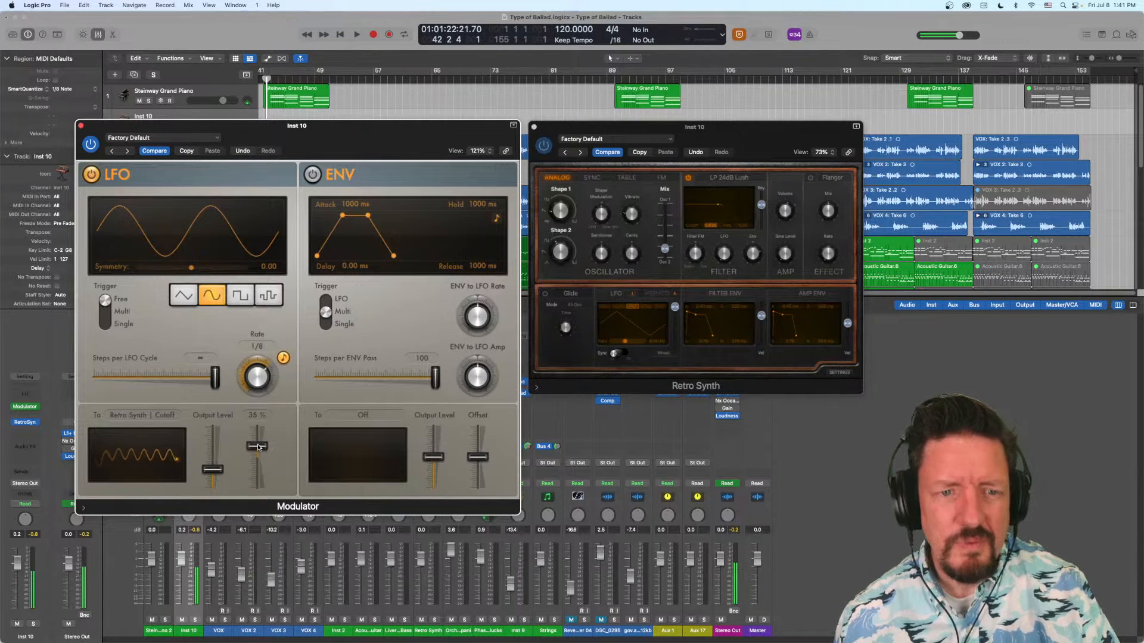
{"action": "left_click", "coordinate": [270, 295]}
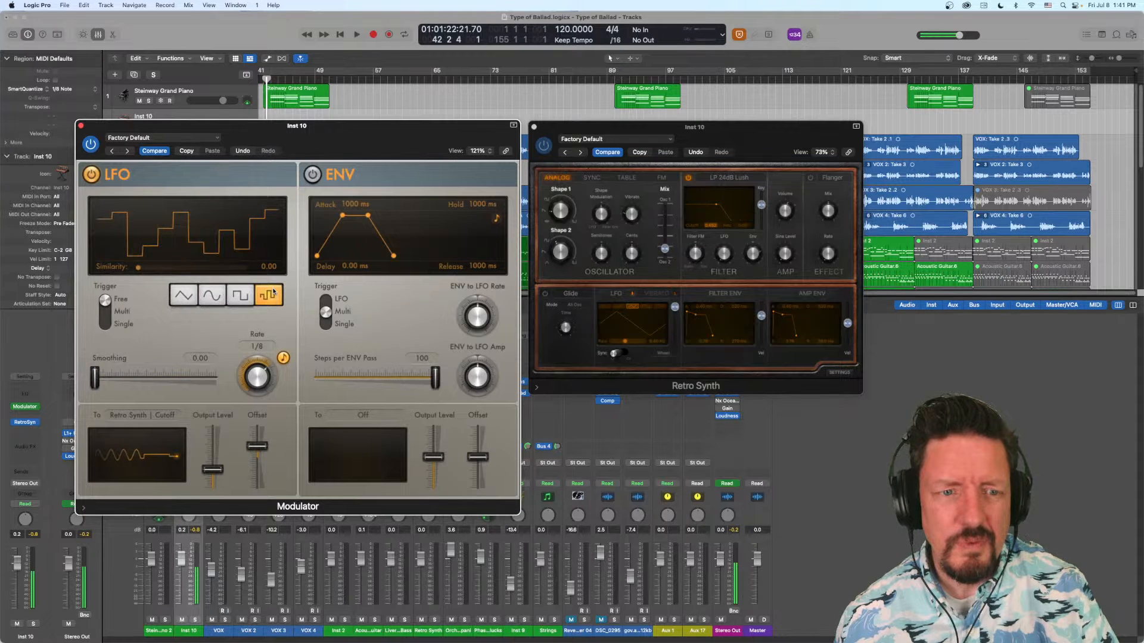
{"action": "left_click_drag", "start_coordinate": [253, 375], "coordinate": [253, 370]}
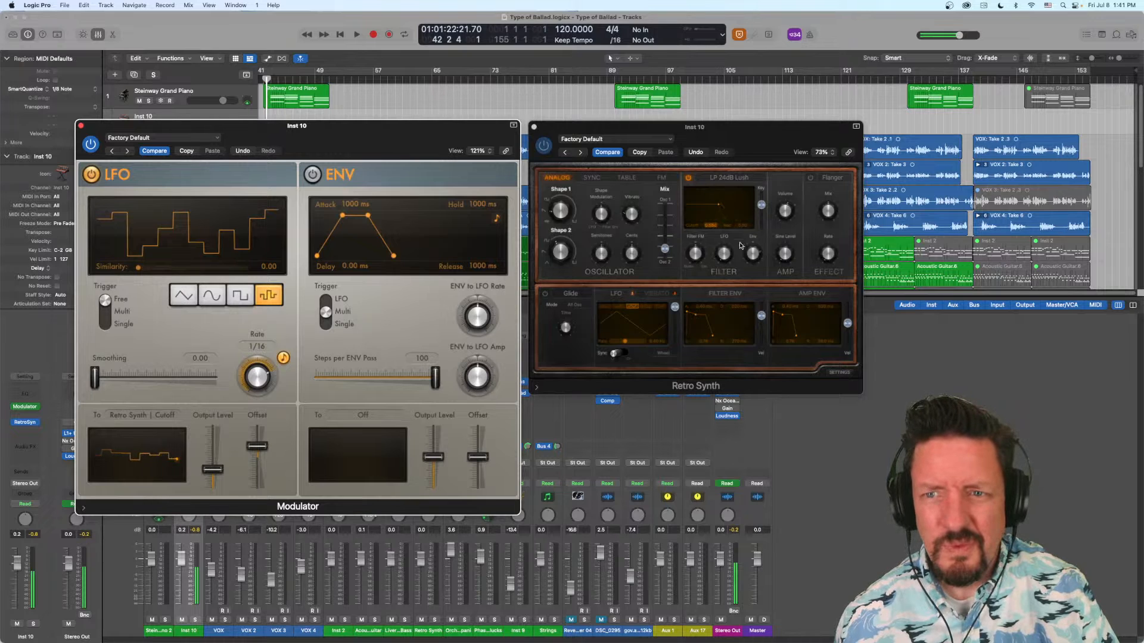
- Raise Retro Synth's filter resonance and close both the Retro Synth and Modulator windows
{"action": "left_click_drag", "start_coordinate": [742, 227], "coordinate": [742, 222]}
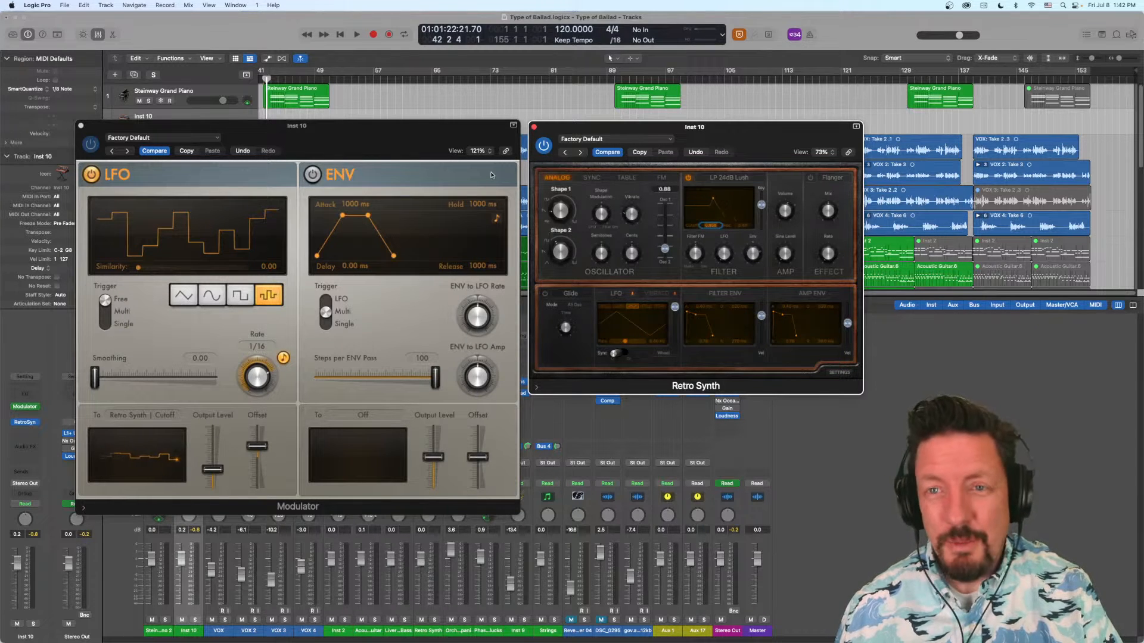
{"action": "left_click", "coordinate": [535, 127]}
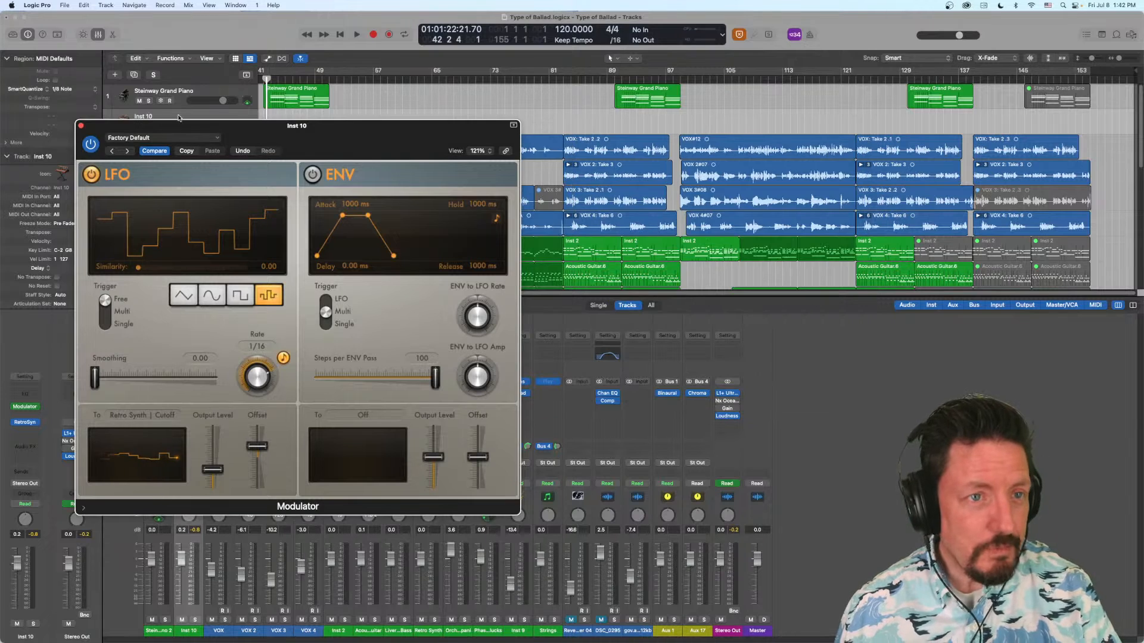
{"action": "left_click", "coordinate": [81, 127]}
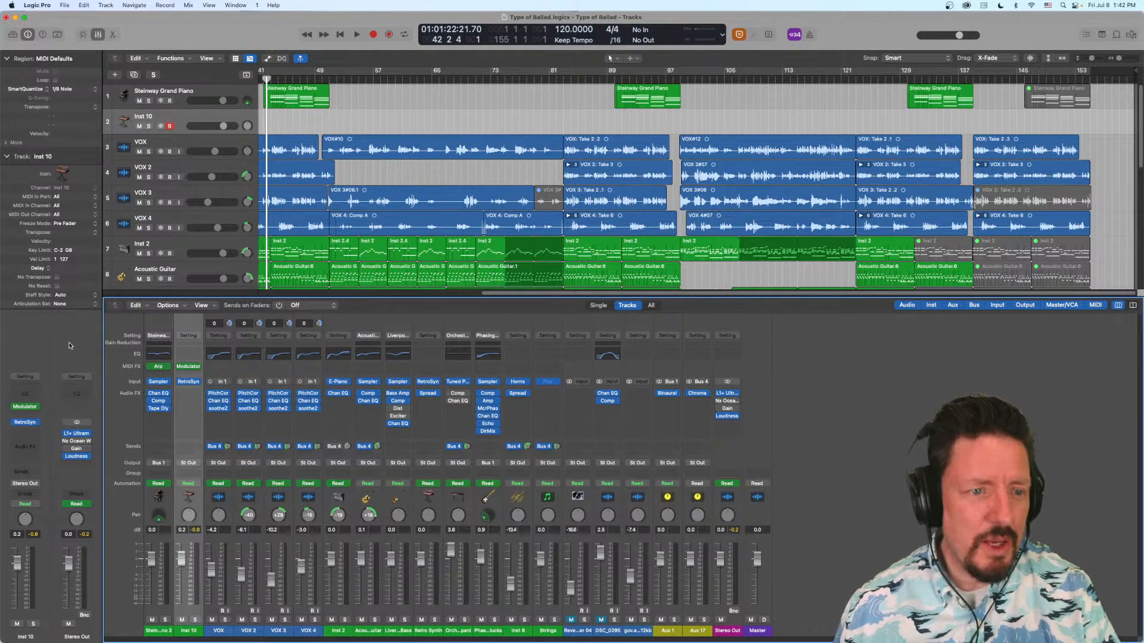
- Insert a Compressor on Inst 10 from the Dynamics effects, set its threshold to 0.0 dB and adjust its ratio
{"action": "left_click", "coordinate": [25, 435]}
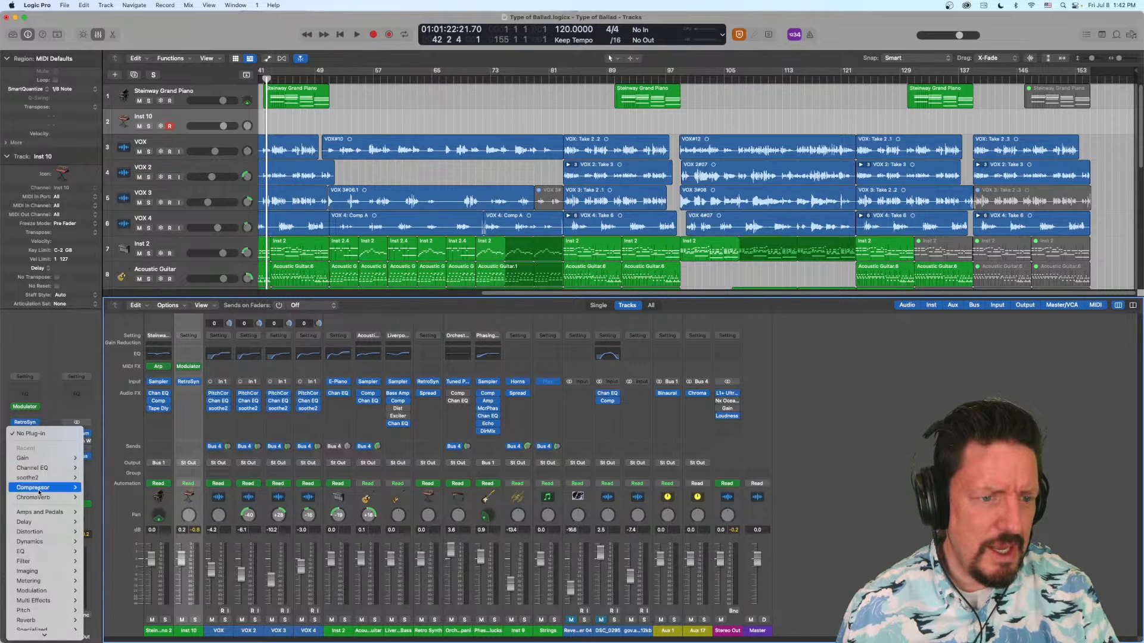
{"action": "mouse_move", "coordinate": [37, 528]}
{"action": "mouse_move", "coordinate": [104, 551]}
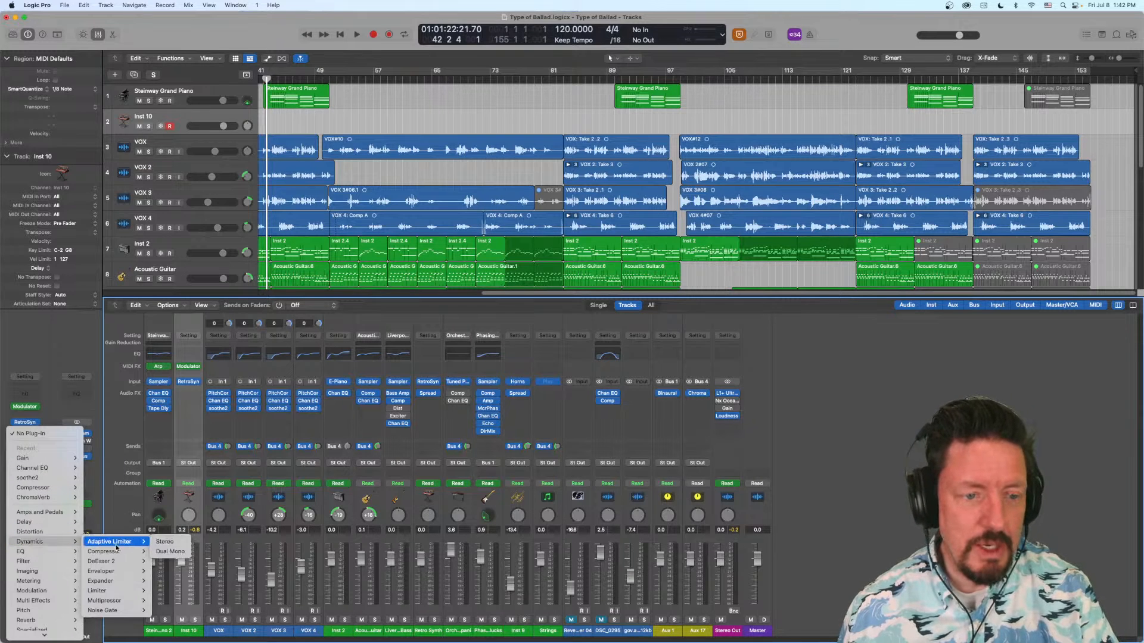
{"action": "left_click", "coordinate": [158, 553]}
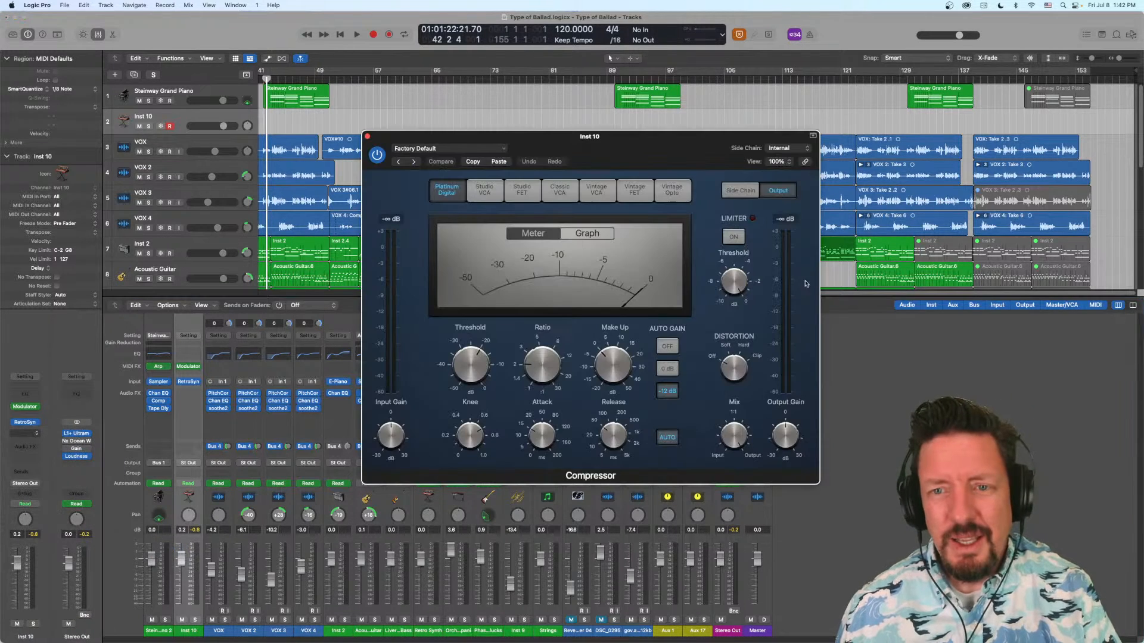
{"action": "left_click_drag", "start_coordinate": [475, 363], "coordinate": [467, 358]}
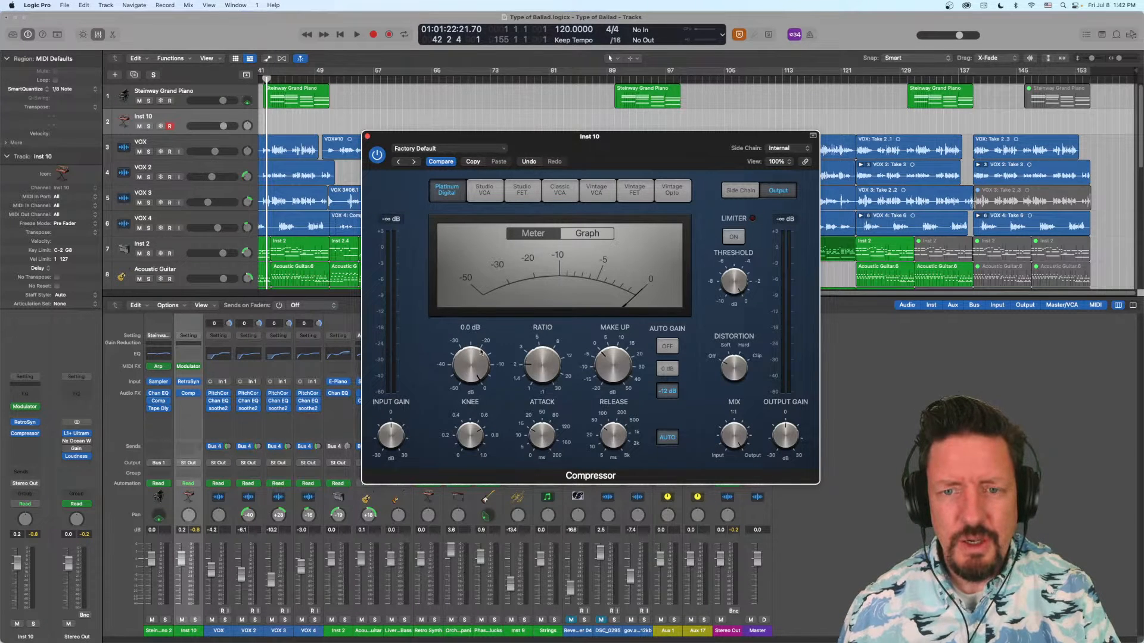
{"action": "left_click_drag", "start_coordinate": [542, 367], "coordinate": [544, 380]}
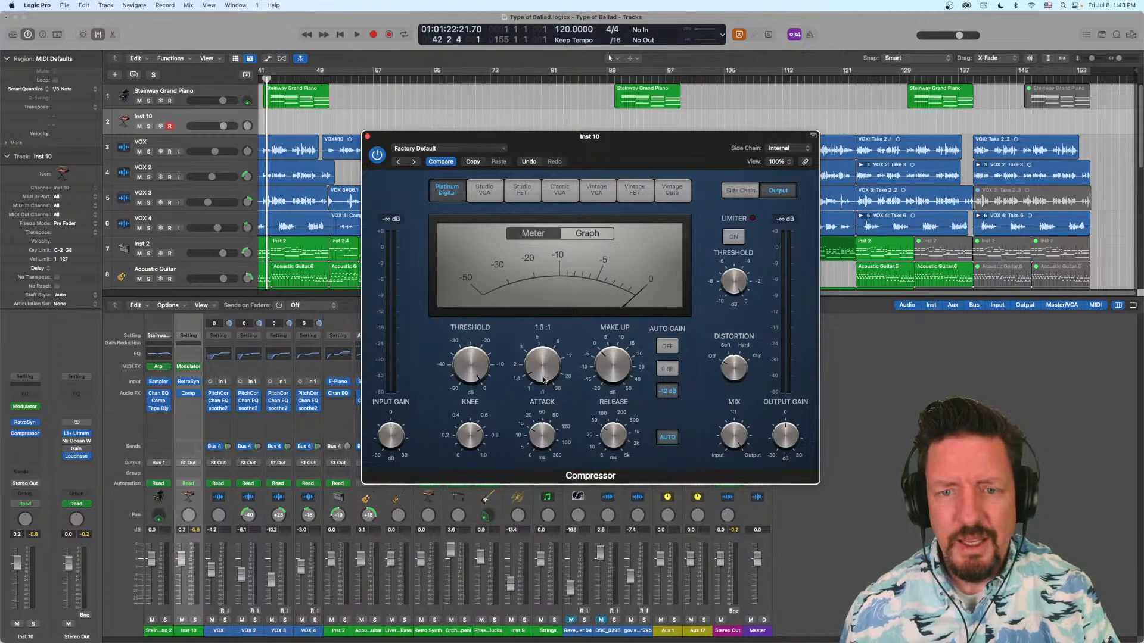
- Show the Compressor's side chain settings and examine the available side chain sources, keeping Internal selected
{"action": "left_click", "coordinate": [741, 192]}
{"action": "left_click", "coordinate": [795, 148]}
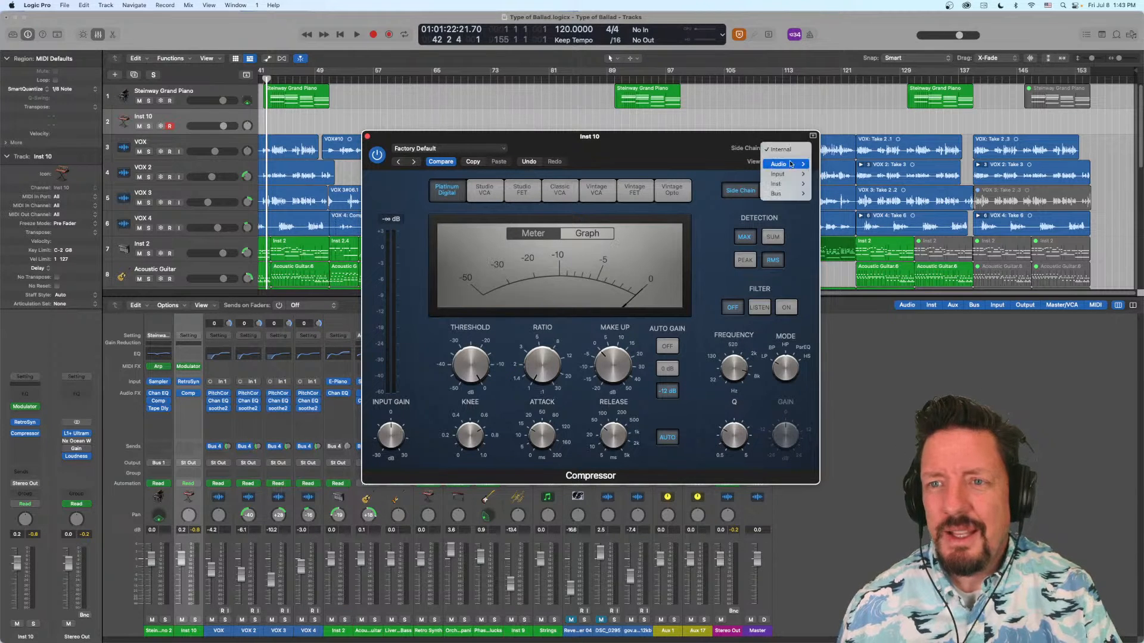
{"action": "mouse_move", "coordinate": [790, 169]}
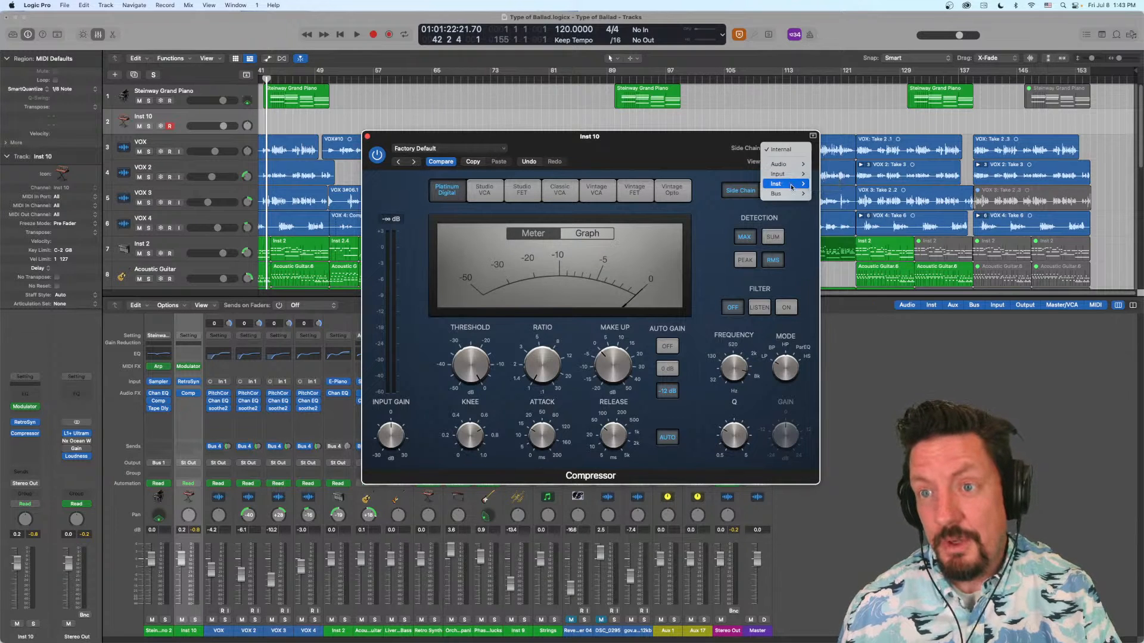
{"action": "left_click", "coordinate": [693, 147]}
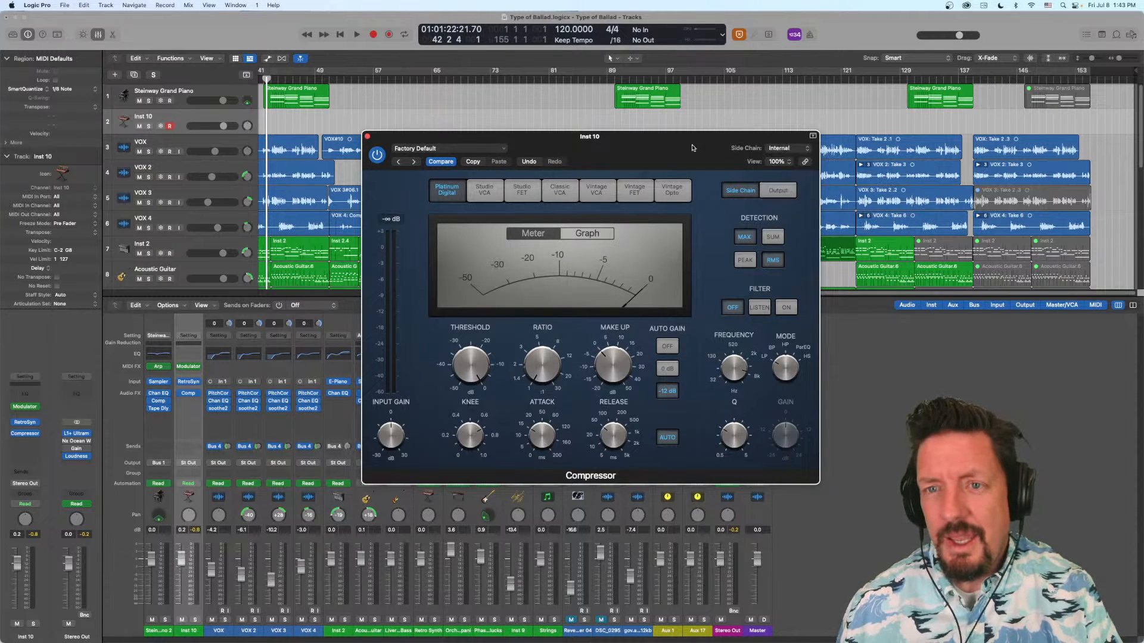
{"action": "left_click_drag", "start_coordinate": [692, 148], "coordinate": [692, 147]}
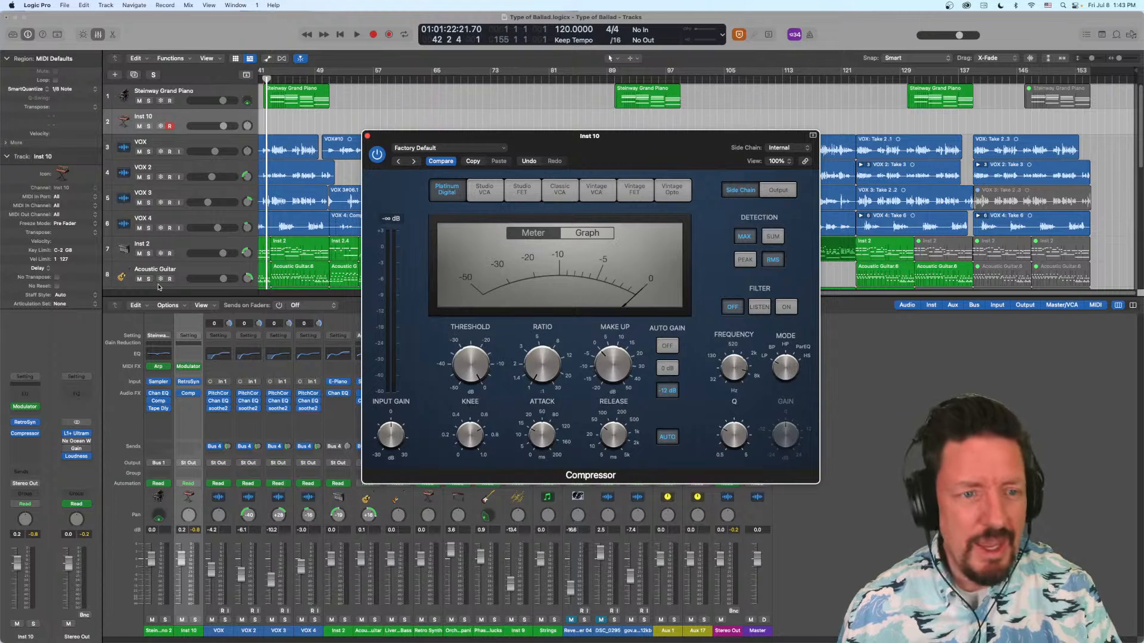
- Insert a stereo Channel EQ on Inst 10 and boost its fourth peak band by 4.9 dB at 2240 Hz with a Q of 1.40
{"action": "left_click", "coordinate": [26, 444]}
{"action": "mouse_move", "coordinate": [34, 485]}
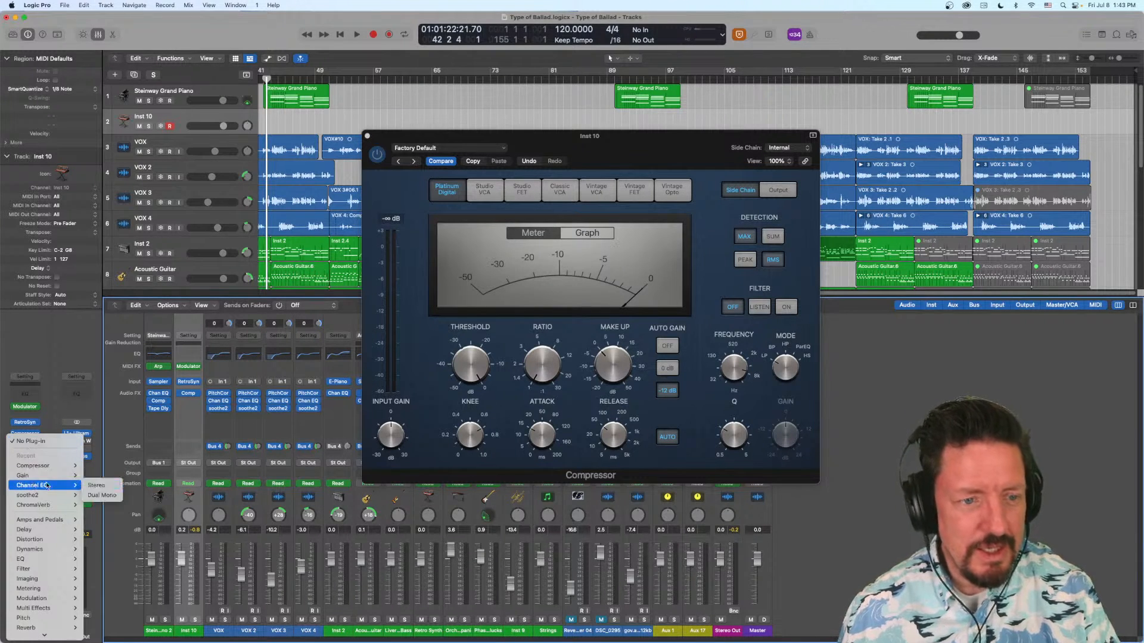
{"action": "left_click", "coordinate": [106, 486]}
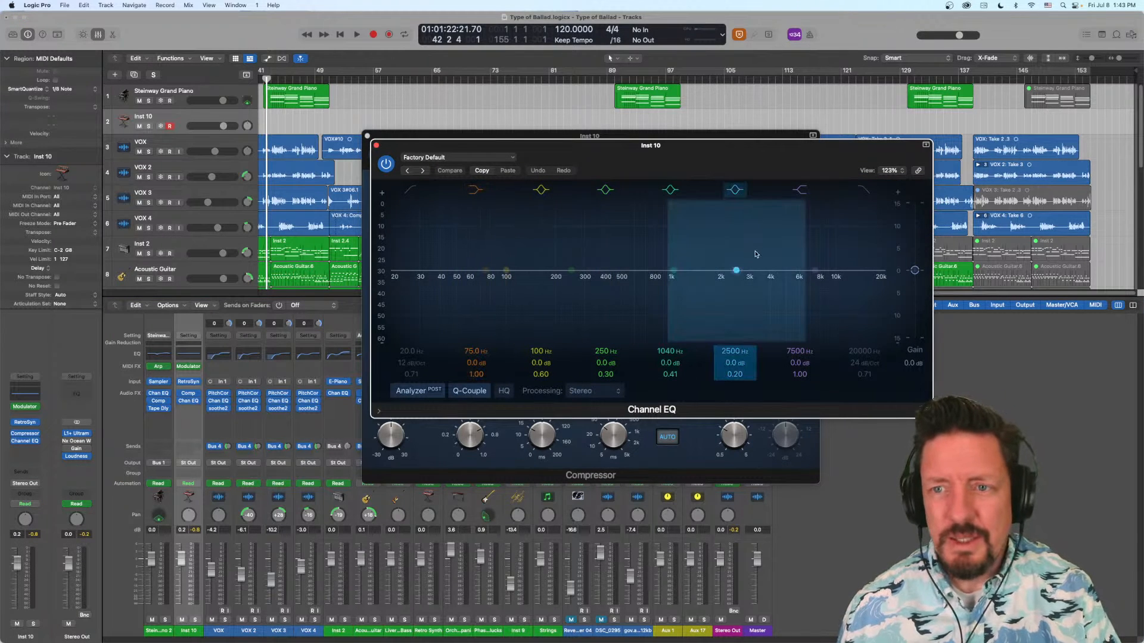
{"action": "left_click_drag", "start_coordinate": [737, 272], "coordinate": [728, 248]}
{"action": "left_click_drag", "start_coordinate": [733, 372], "coordinate": [734, 334]}
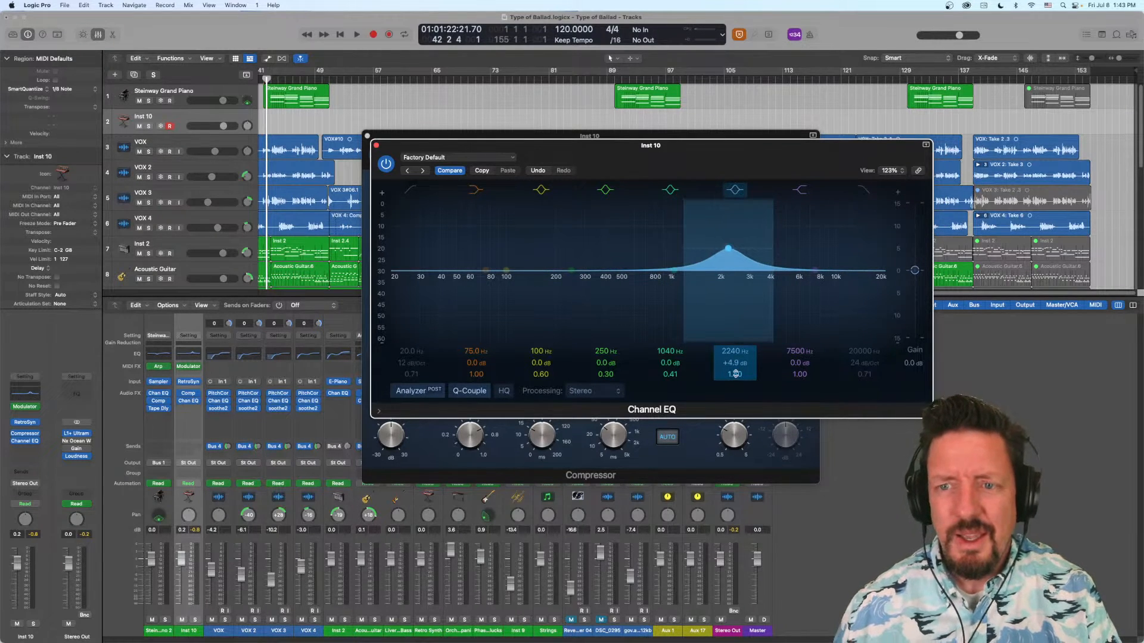
- Reassign the Modulator's LFO to Channel EQ's Peak 4 Frequency with Learn Plug-in Parameter
{"action": "left_click", "coordinate": [27, 410]}
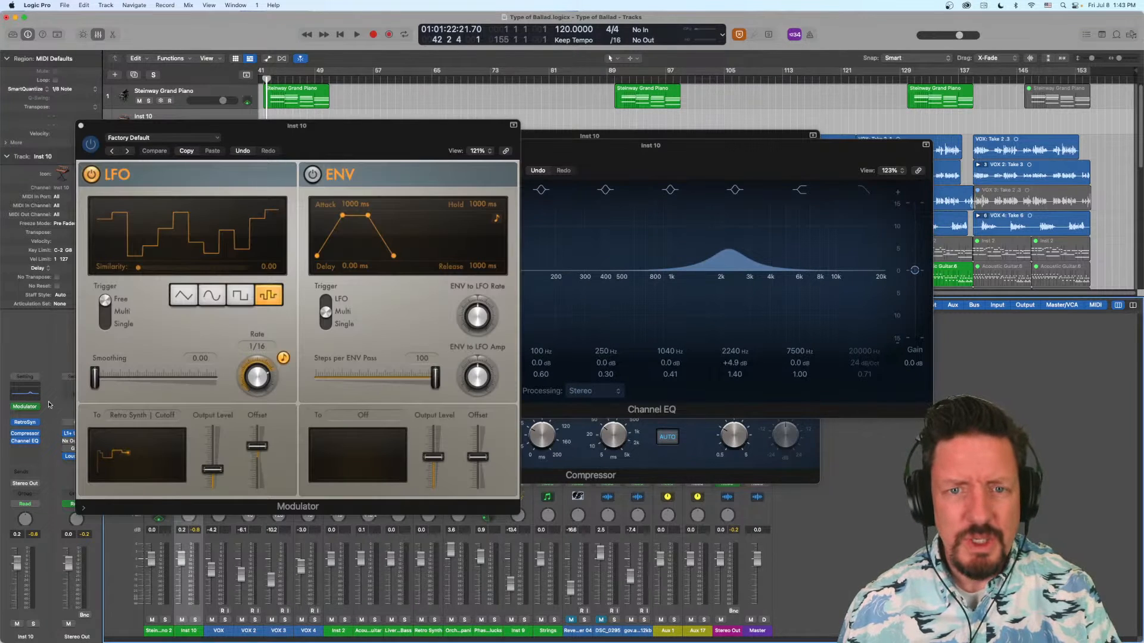
{"action": "left_click", "coordinate": [165, 416]}
{"action": "left_click", "coordinate": [161, 406]}
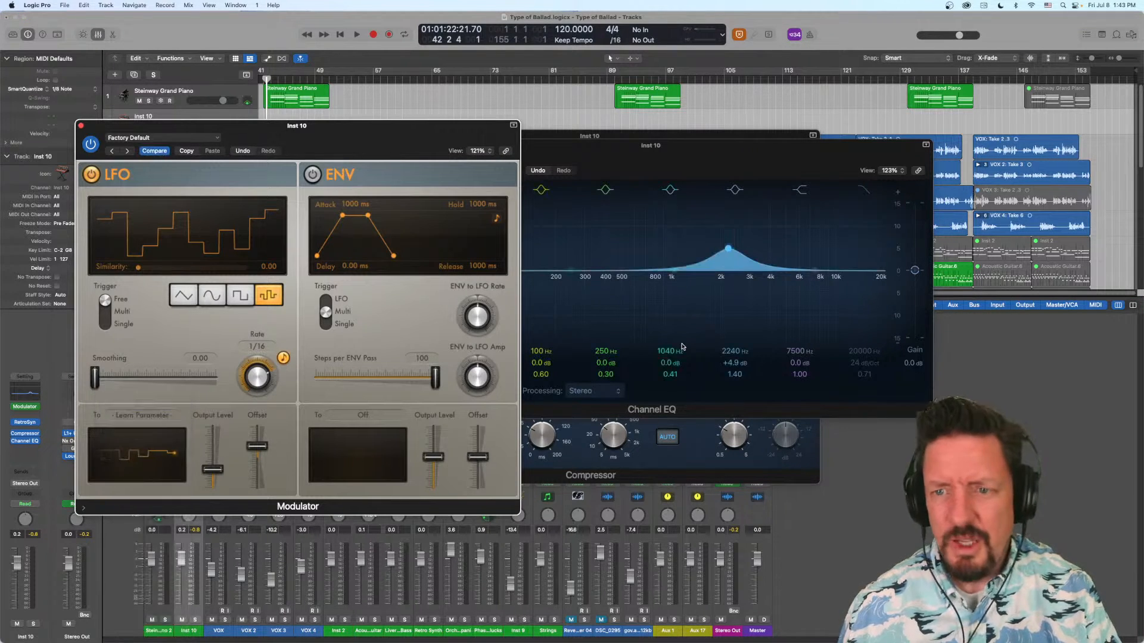
{"action": "left_click", "coordinate": [731, 351]}
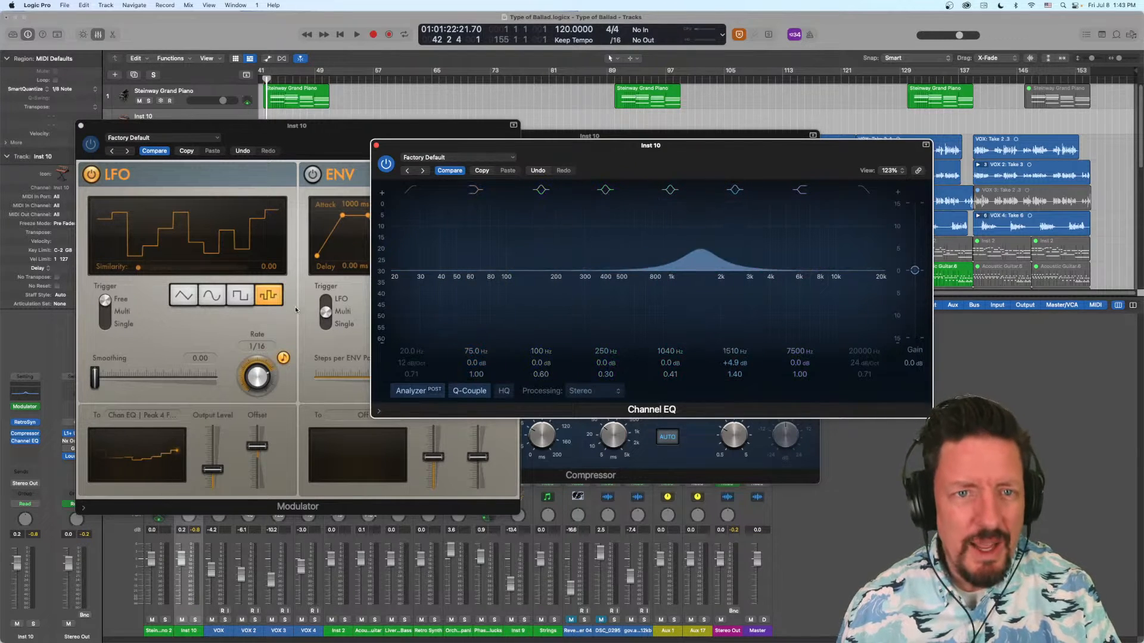
- Close the Channel EQ, Modulator and Compressor windows
{"action": "left_click", "coordinate": [376, 145]}
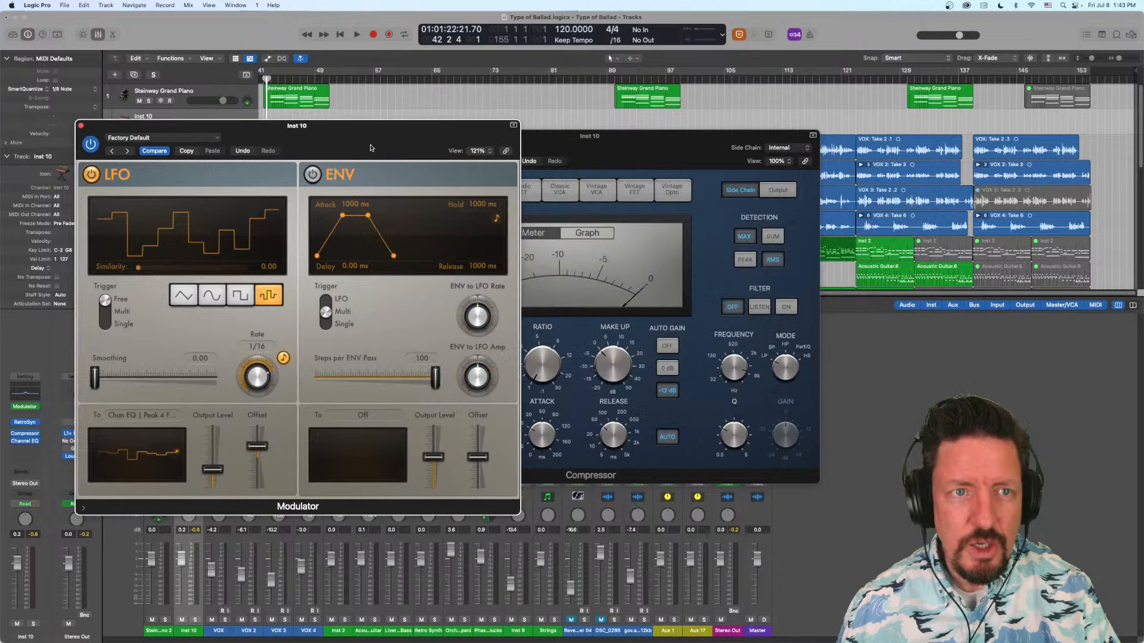
{"action": "left_click", "coordinate": [81, 125]}
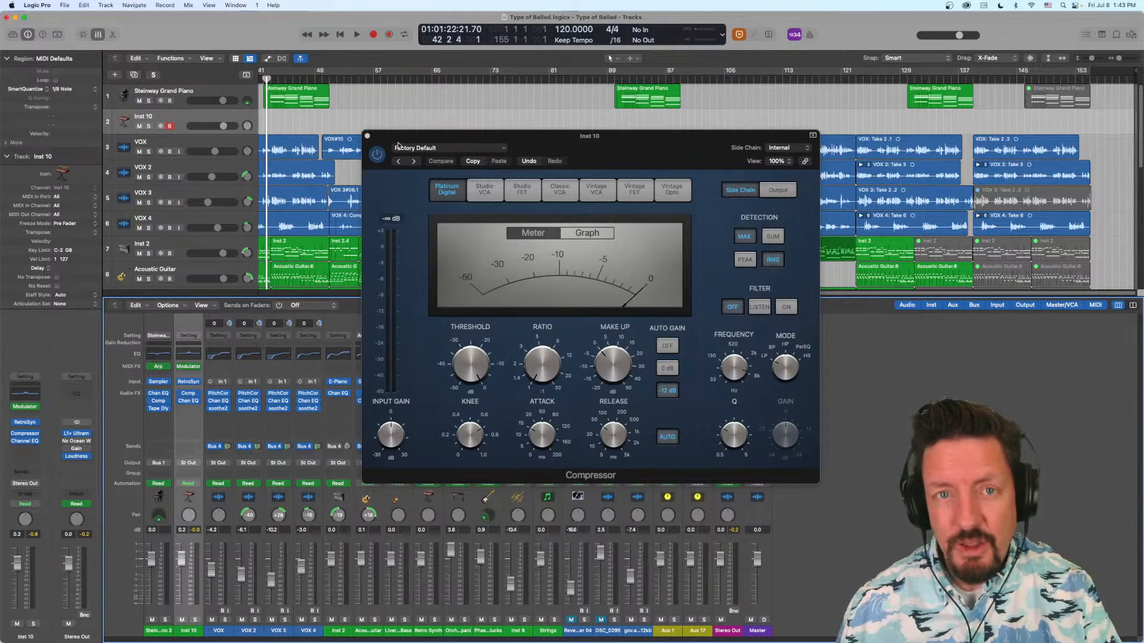
{"action": "left_click", "coordinate": [367, 137]}
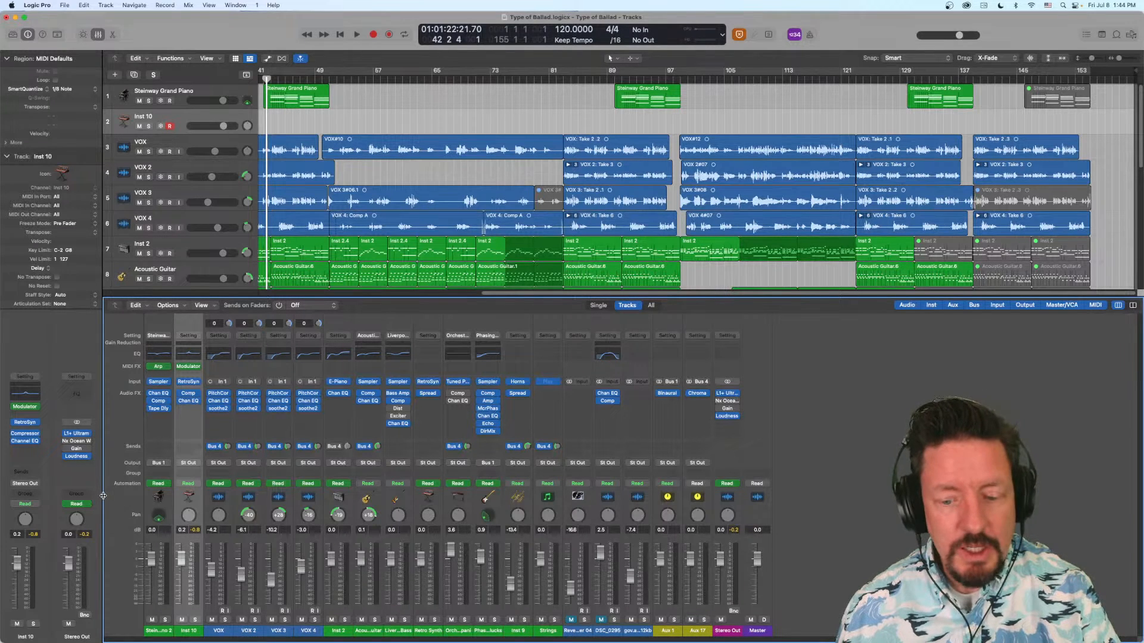
- Reopen the Modulator clear of the Inst 10 channel strip and try learning that strip's pan and volume controls as the LFO's target
{"action": "left_click", "coordinate": [24, 407]}
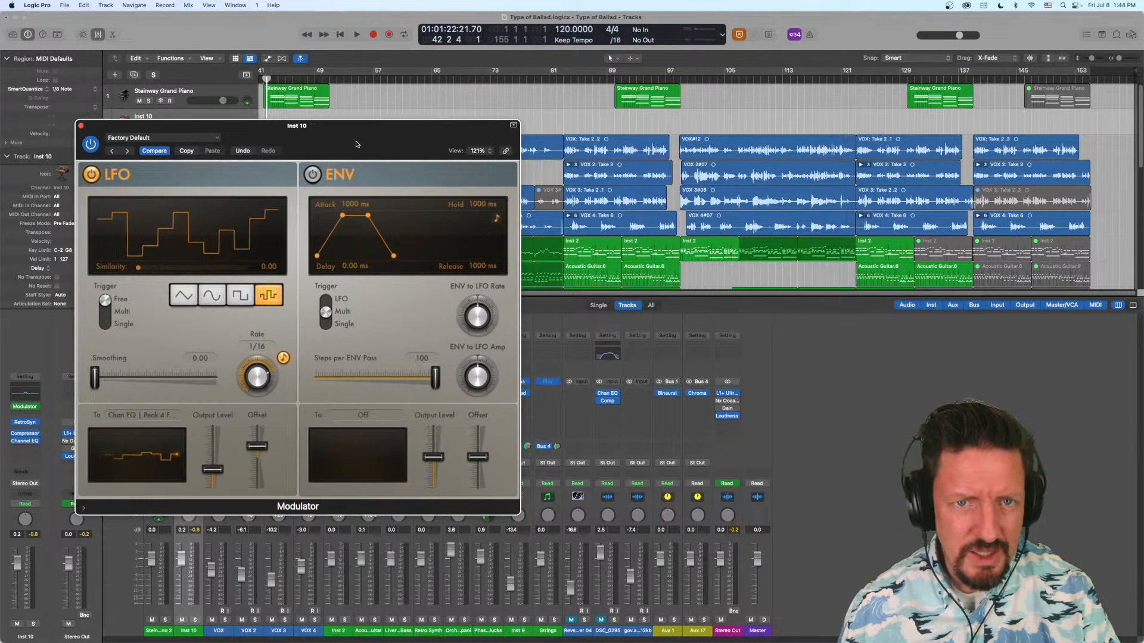
{"action": "left_click_drag", "start_coordinate": [356, 144], "coordinate": [858, 115]}
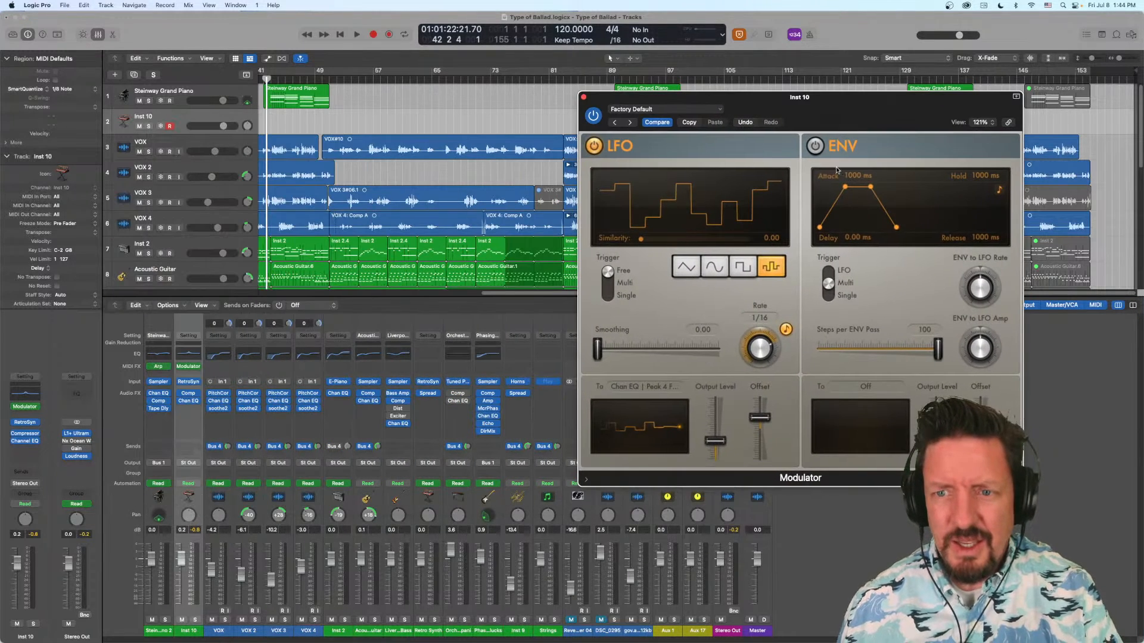
{"action": "left_click", "coordinate": [633, 388]}
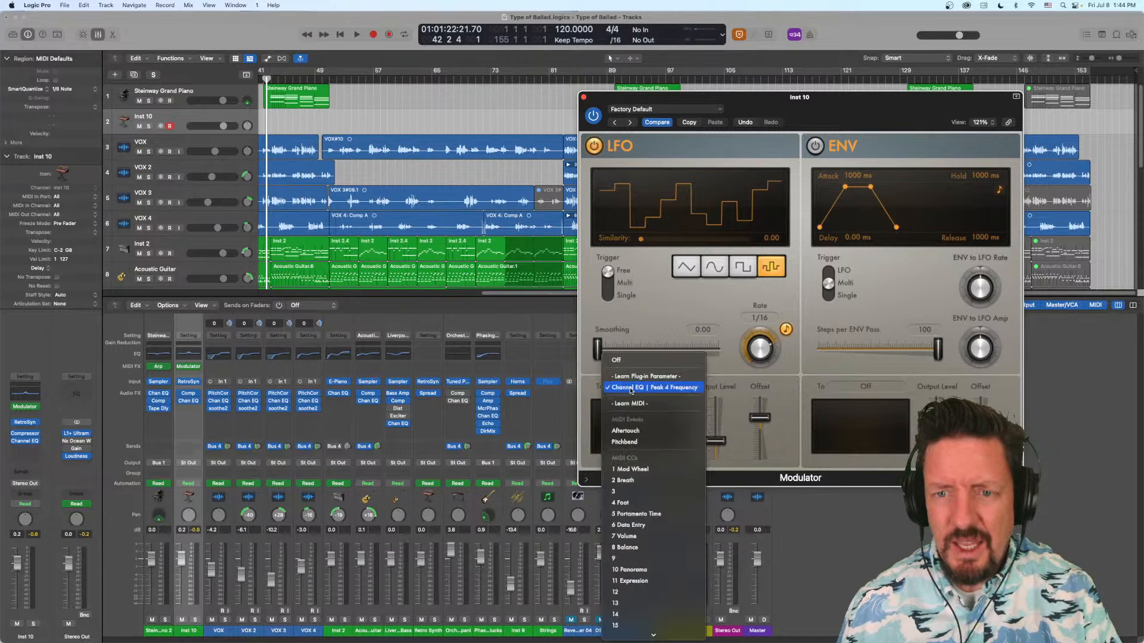
{"action": "left_click", "coordinate": [635, 377]}
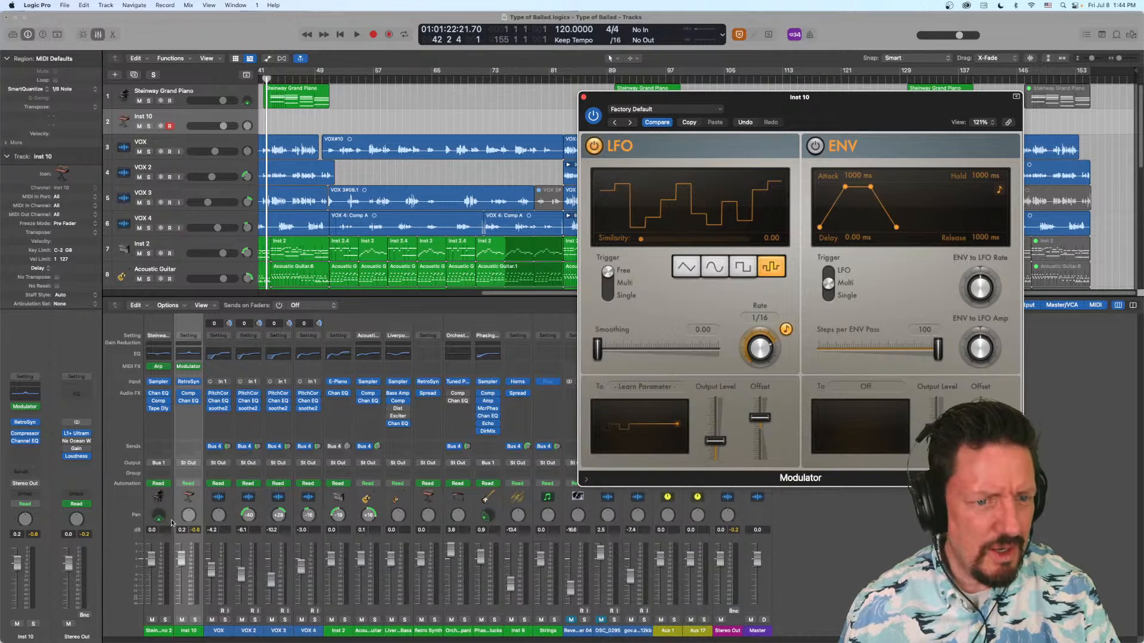
{"action": "left_click", "coordinate": [189, 516]}
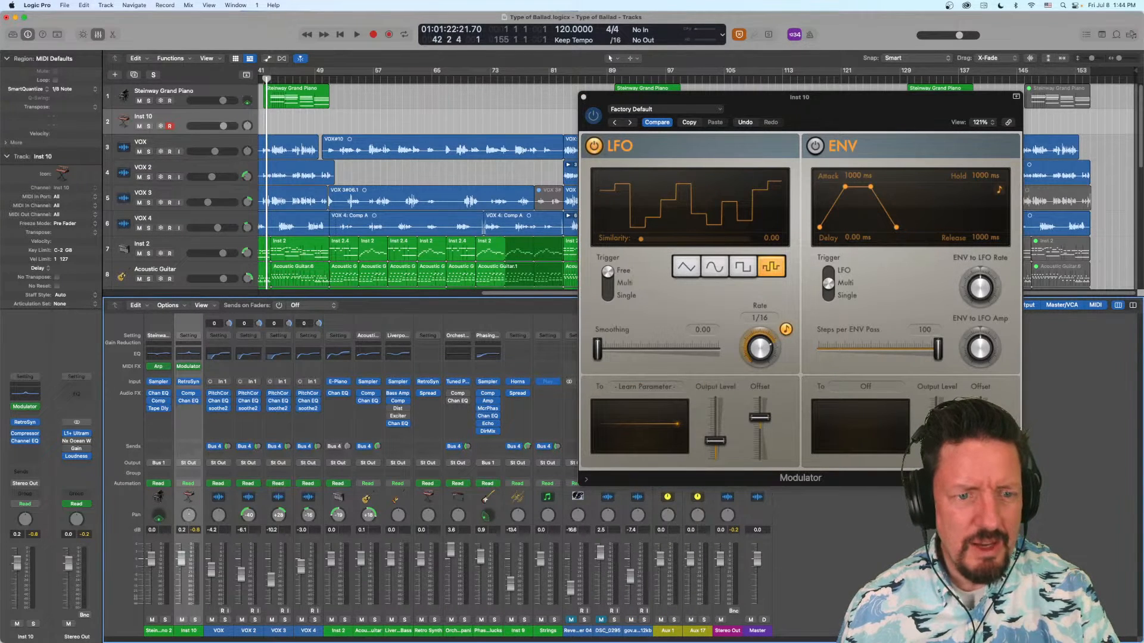
{"action": "left_click", "coordinate": [189, 516]}
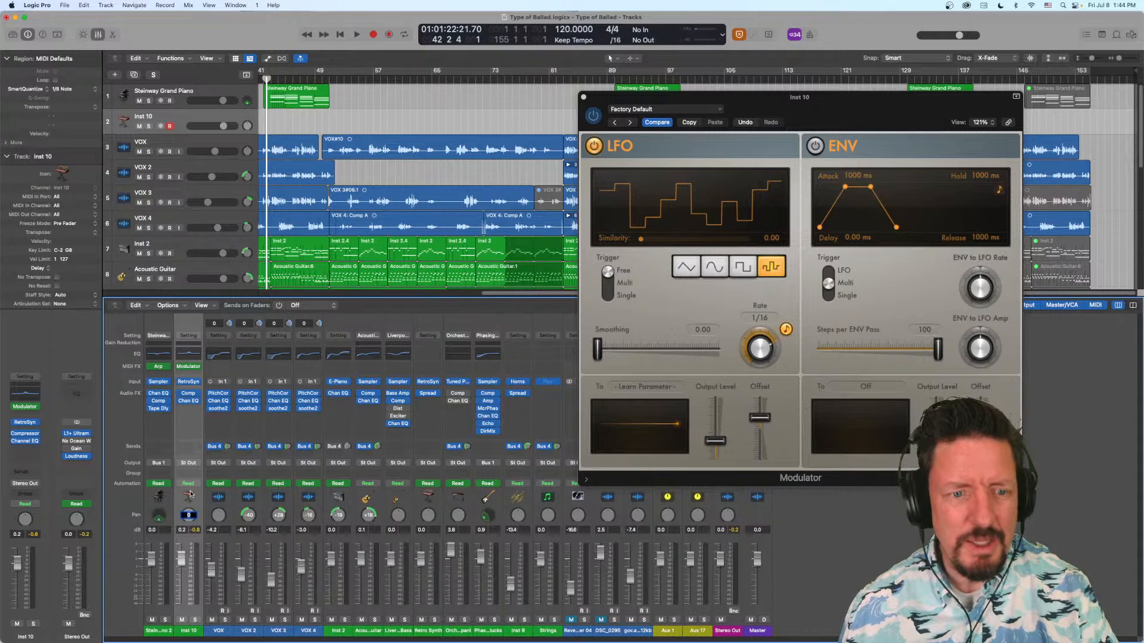
{"action": "left_click", "coordinate": [181, 559]}
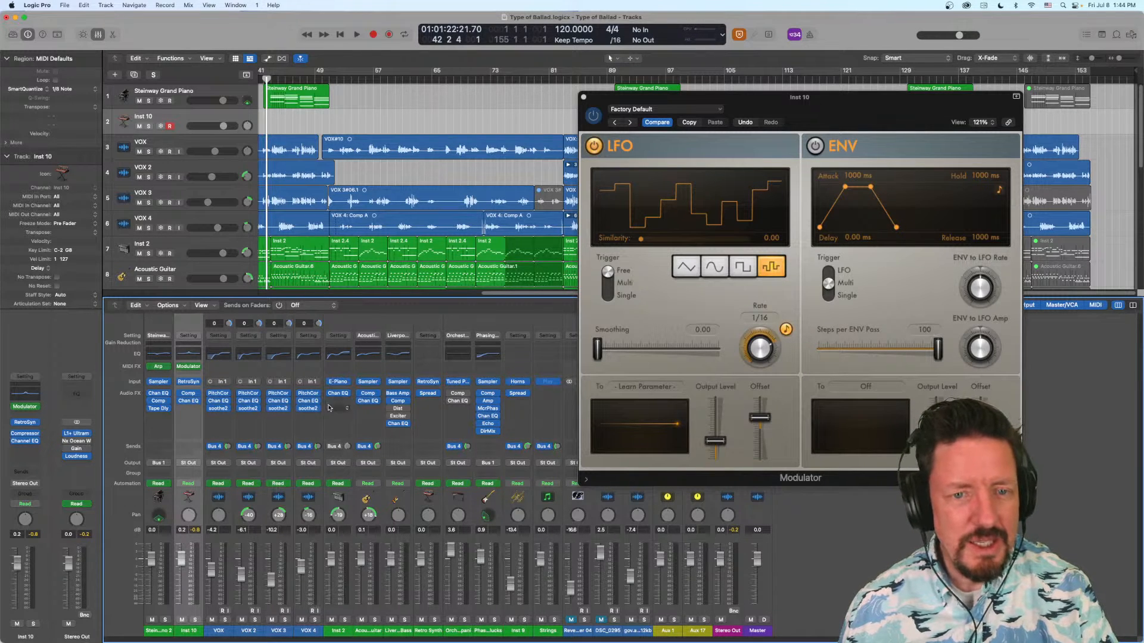
- Try learning the gain of the 1040 Hz band in Inst 2's Channel EQ as the Modulator LFO's target, and close that EQ
{"action": "left_click", "coordinate": [338, 395]}
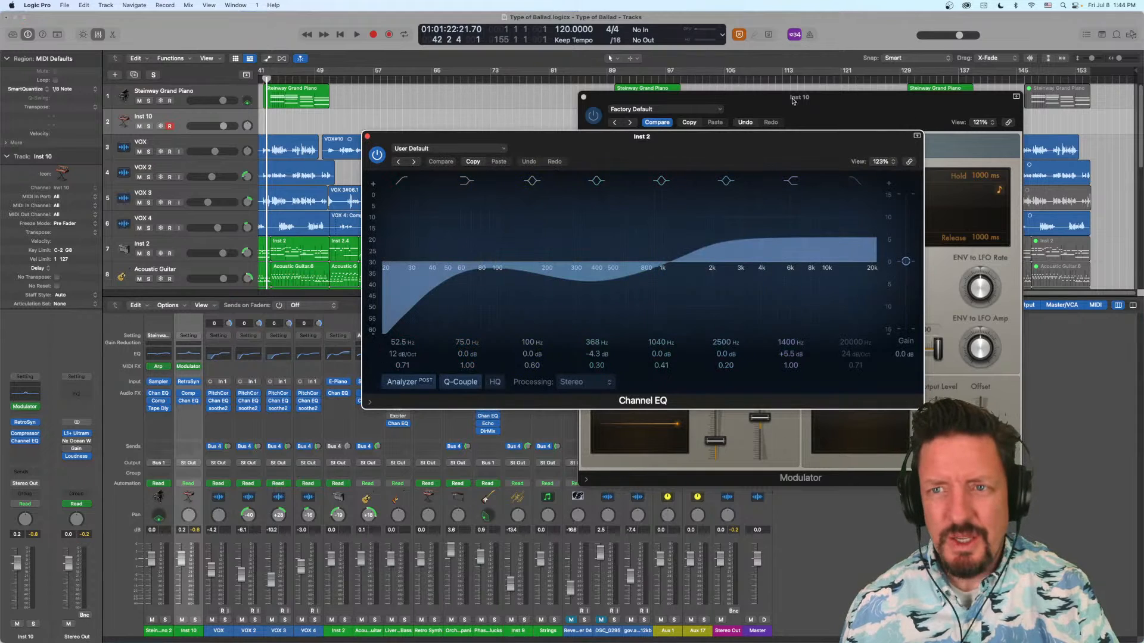
{"action": "left_click_drag", "start_coordinate": [797, 143], "coordinate": [499, 97]}
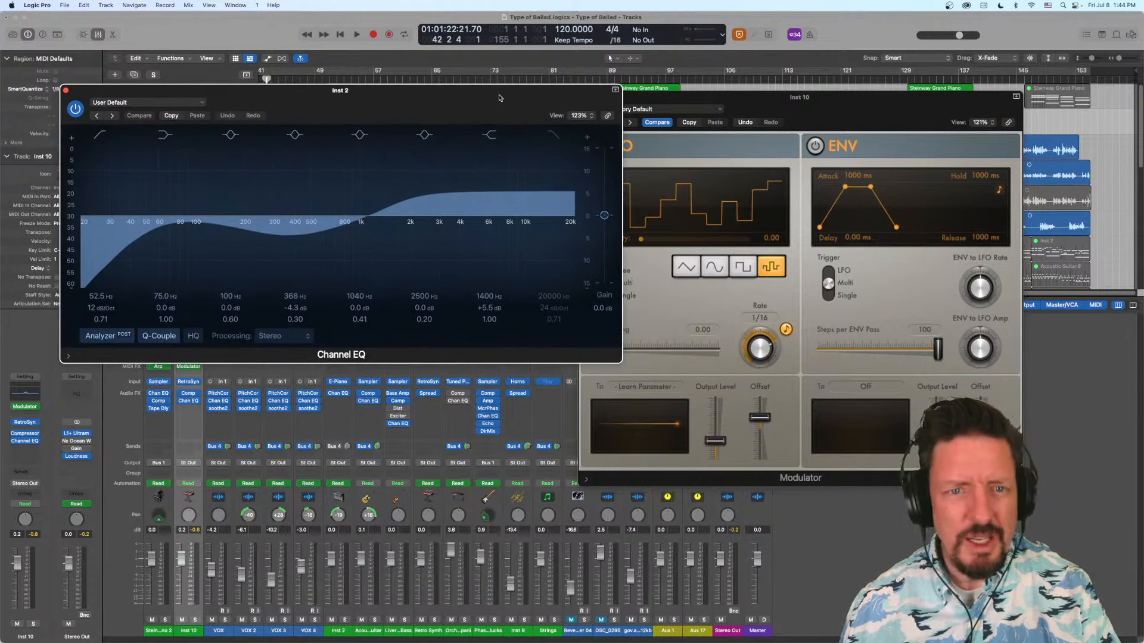
{"action": "left_click", "coordinate": [354, 309]}
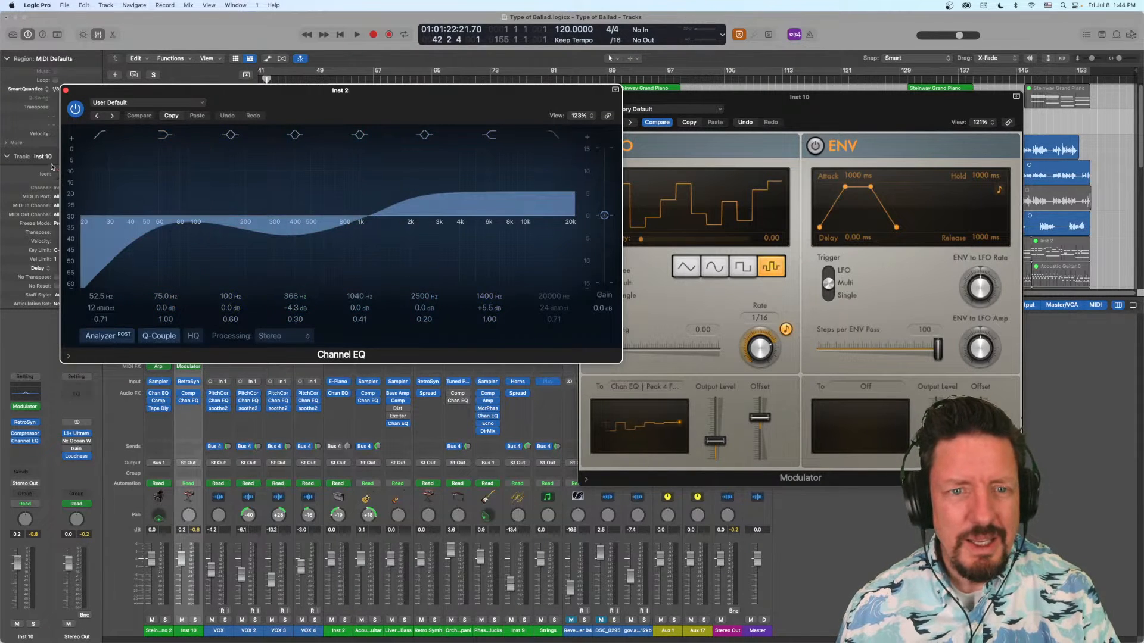
{"action": "left_click", "coordinate": [66, 90]}
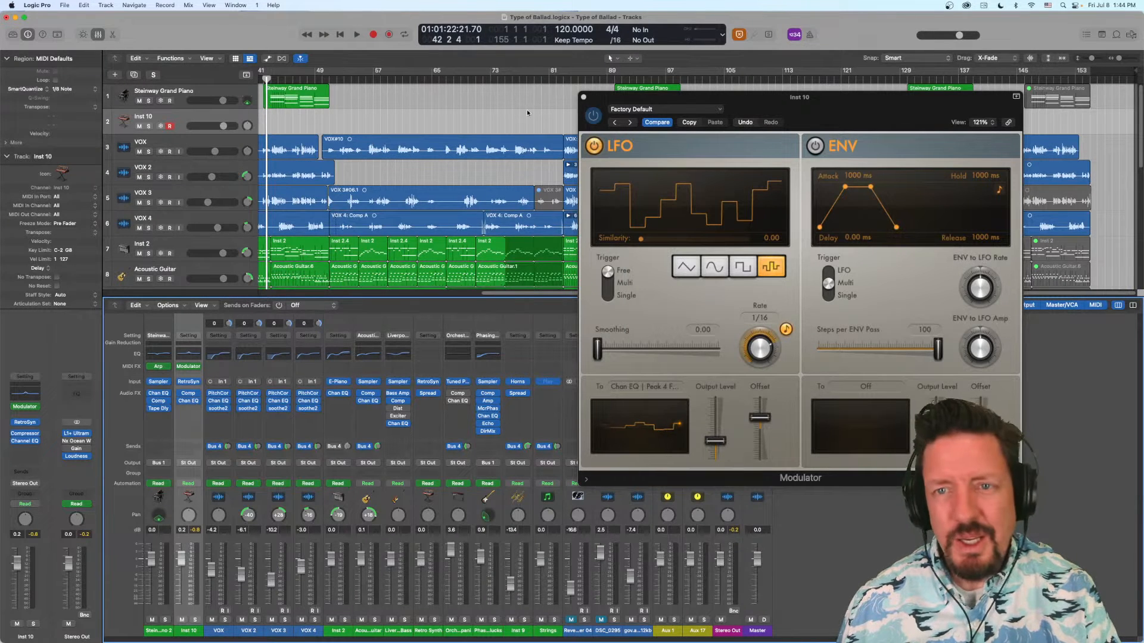
- Examine the modulated peak band in Inst 10's Channel EQ, and close both the EQ and Modulator windows
{"action": "left_click", "coordinate": [188, 401]}
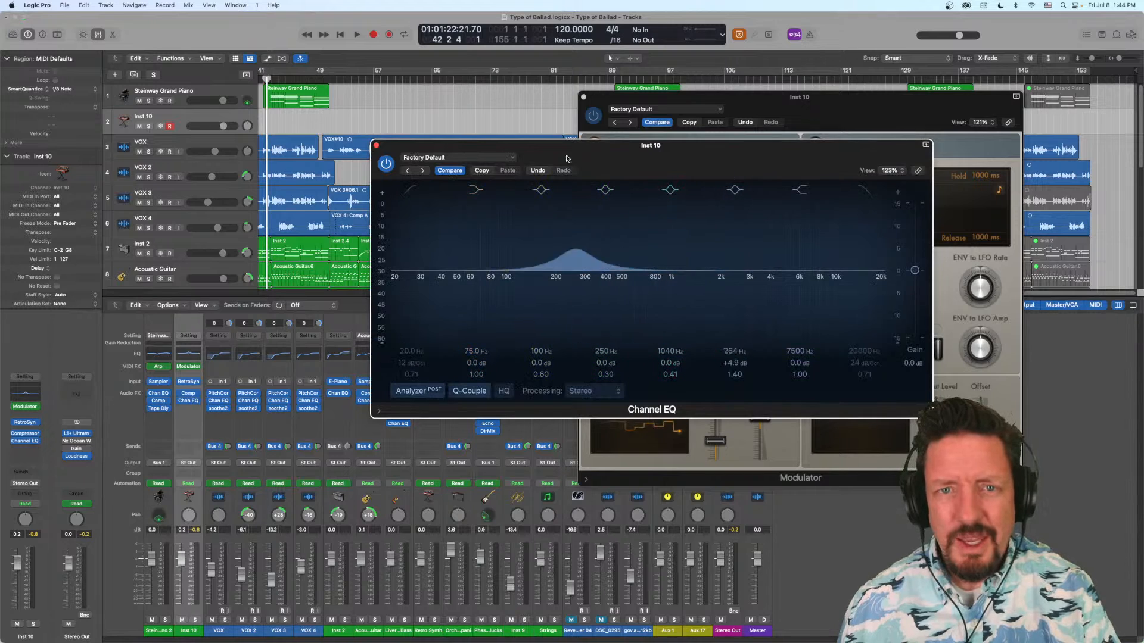
{"action": "left_click", "coordinate": [377, 146]}
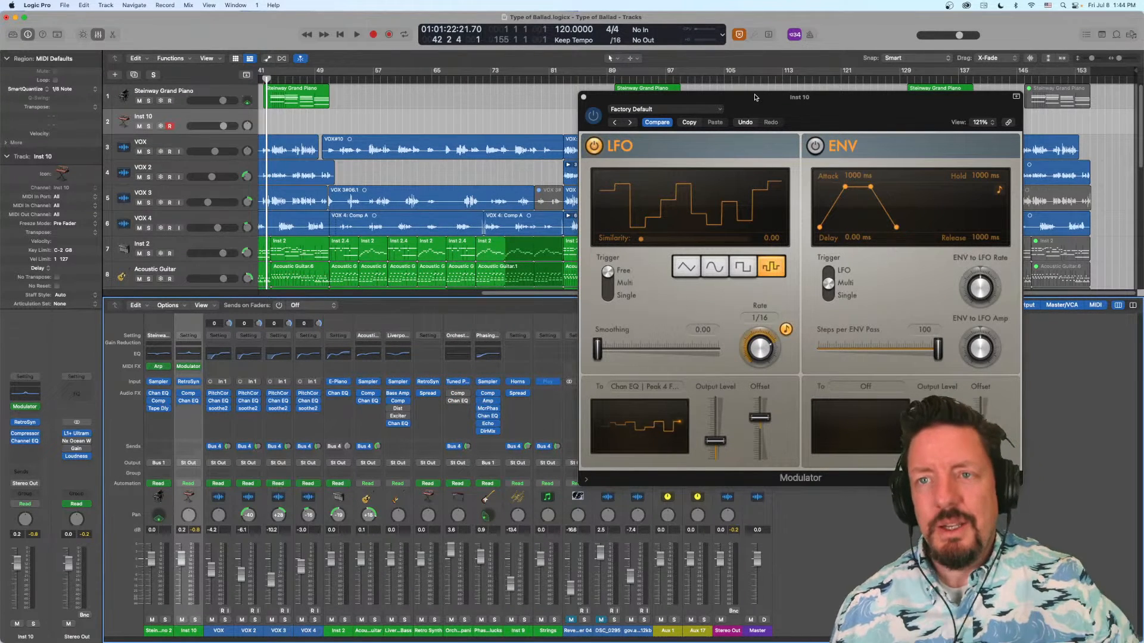
{"action": "left_click_drag", "start_coordinate": [756, 102], "coordinate": [560, 81]}
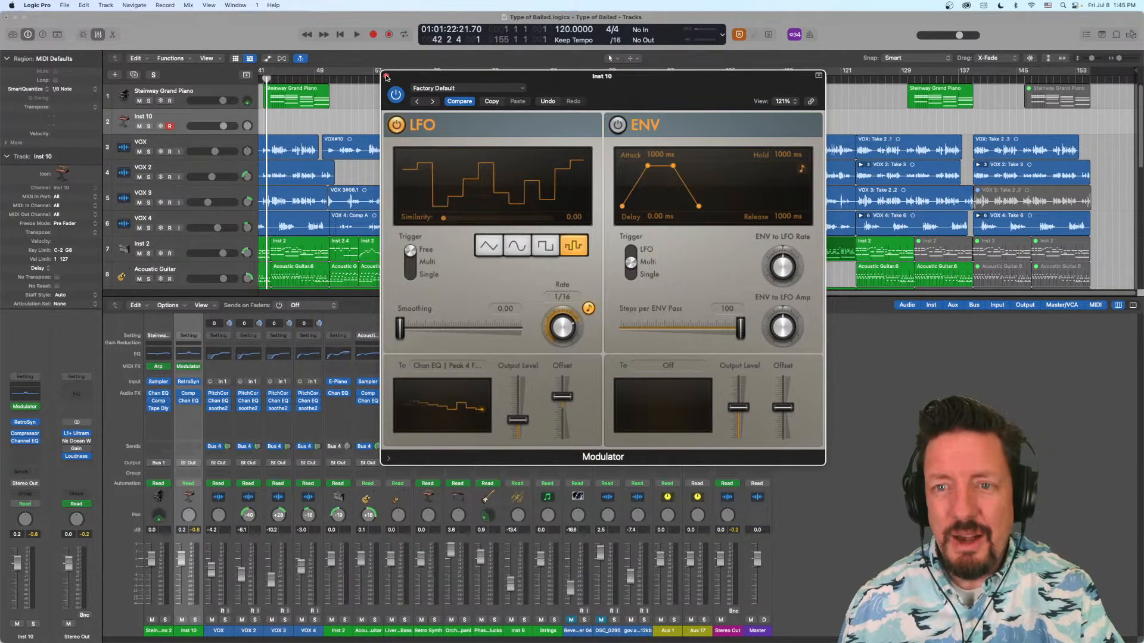
{"action": "left_click", "coordinate": [386, 77]}
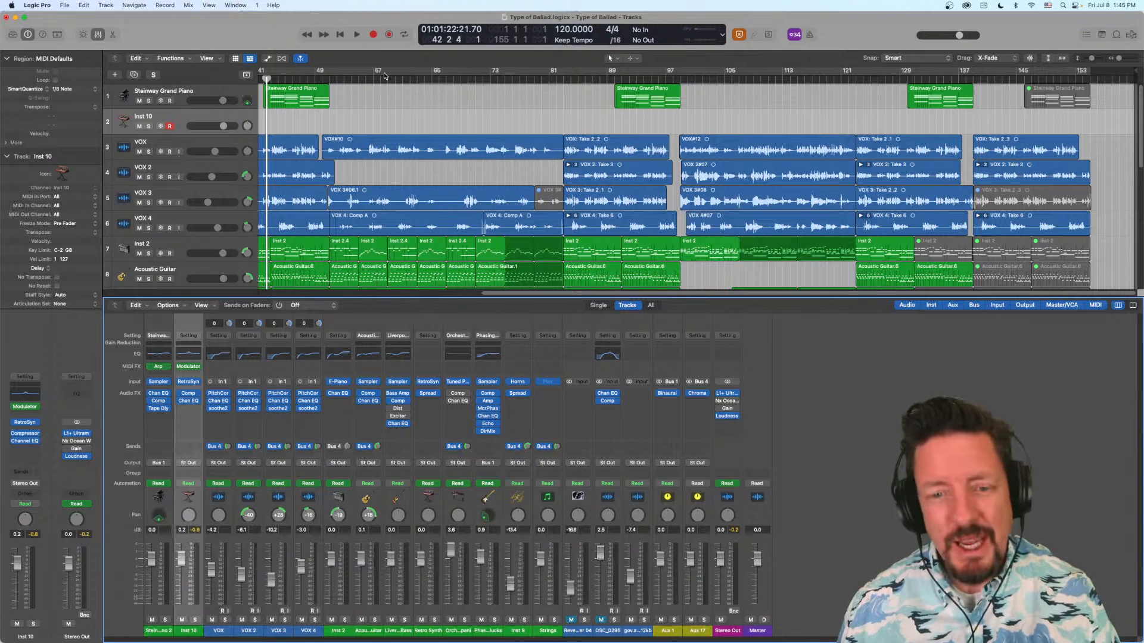
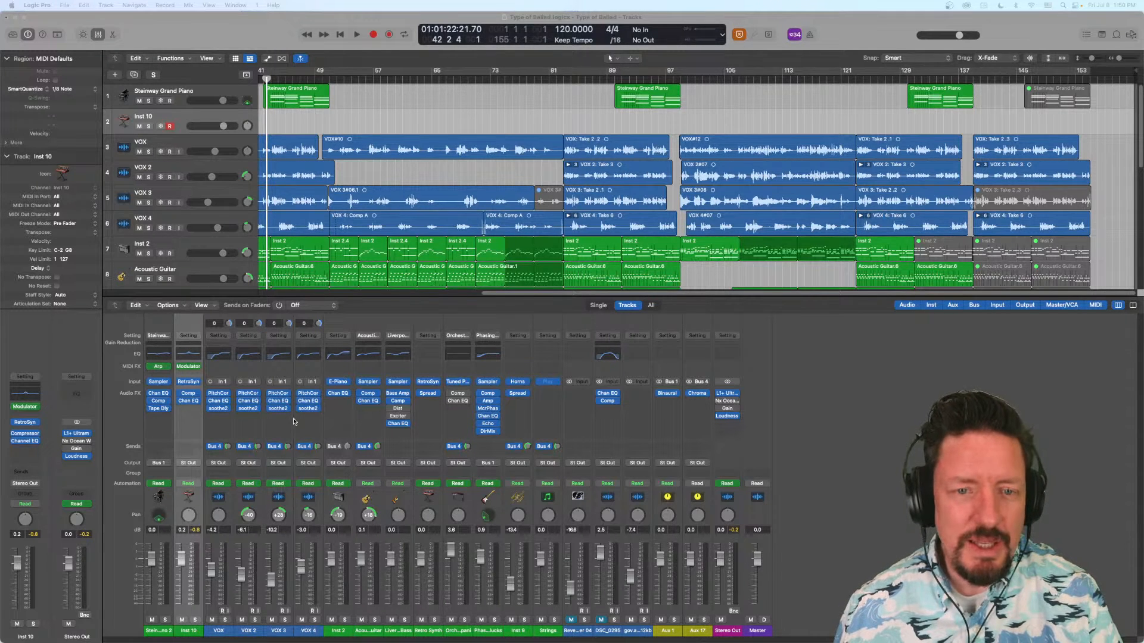
- Open Inst 10's Channel EQ, turn on the plug-in window's Link mode, and move the window up out of the way
{"action": "left_click", "coordinate": [160, 394]}
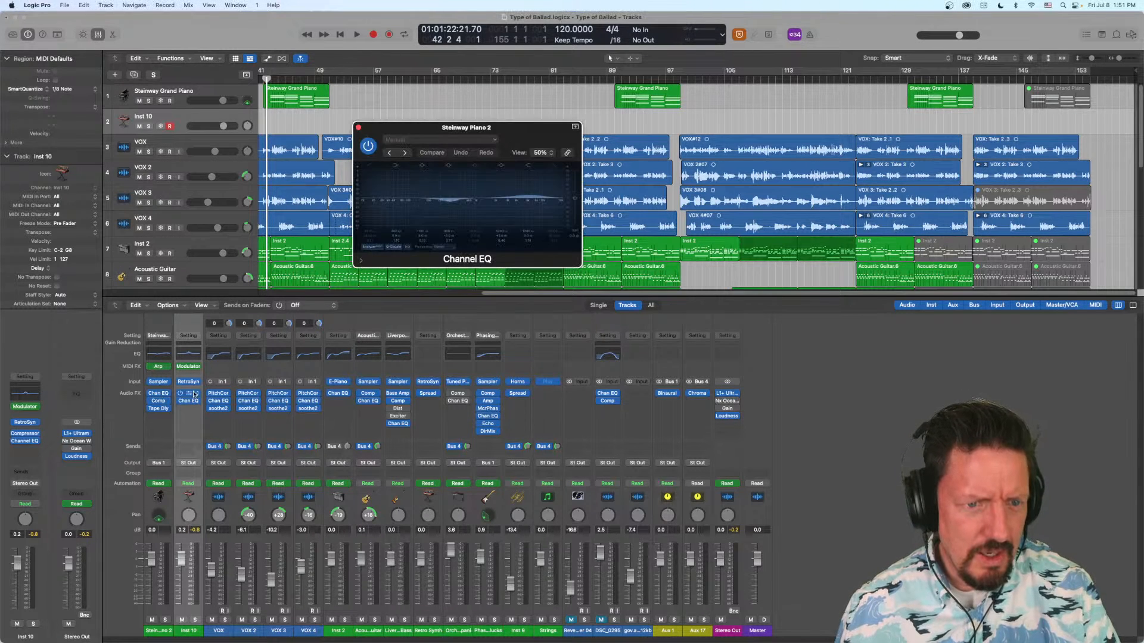
{"action": "left_click", "coordinate": [161, 394]}
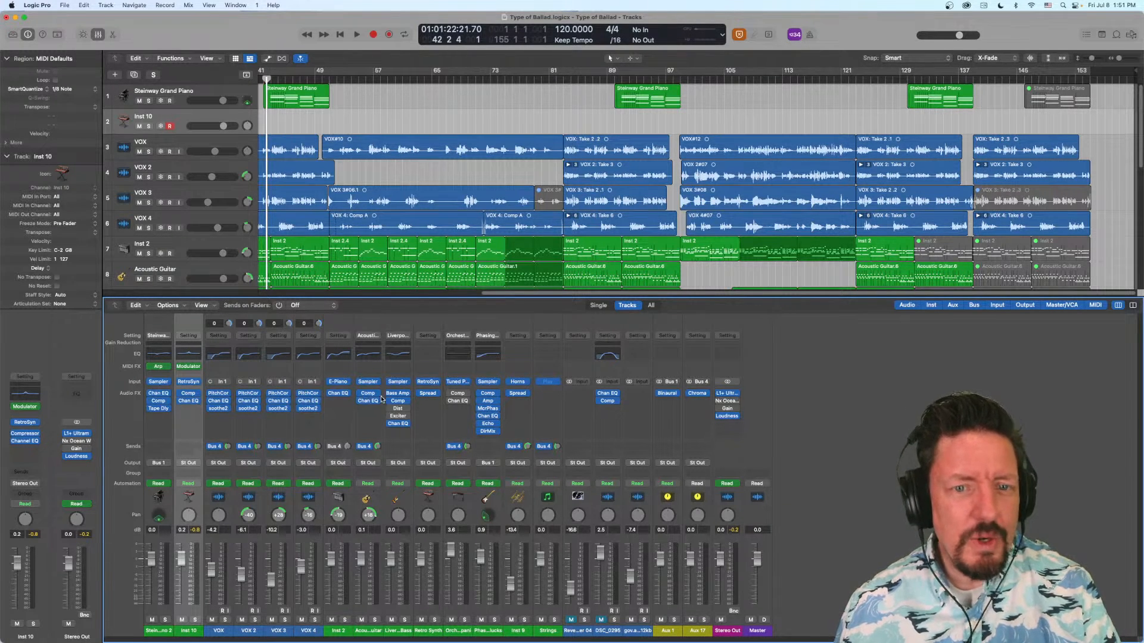
{"action": "left_click", "coordinate": [189, 402]}
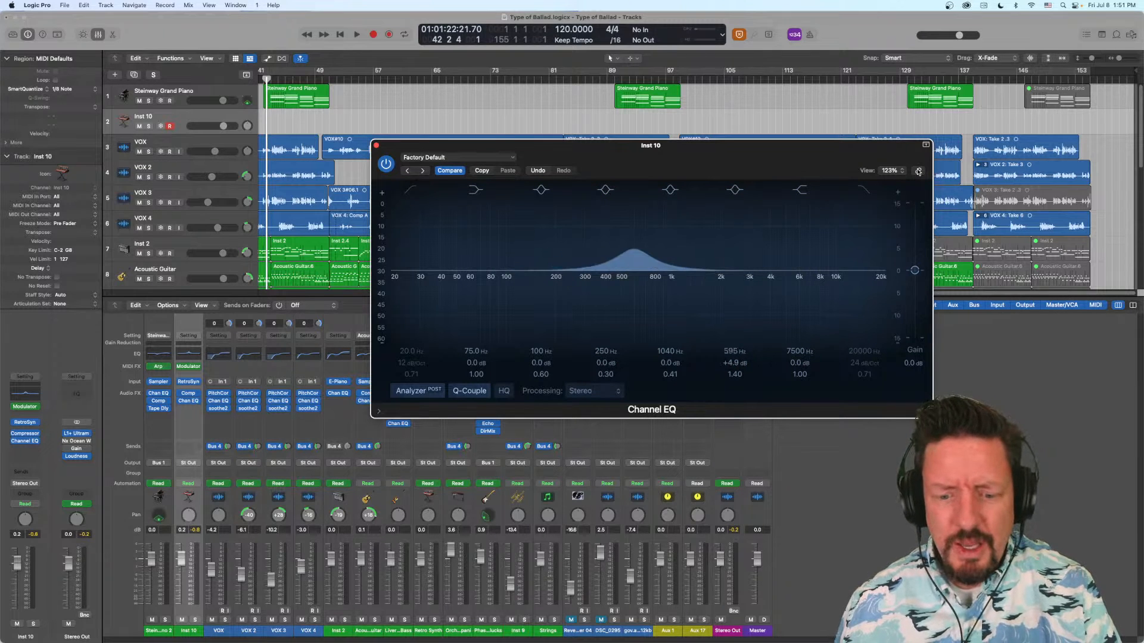
{"action": "left_click", "coordinate": [919, 172]}
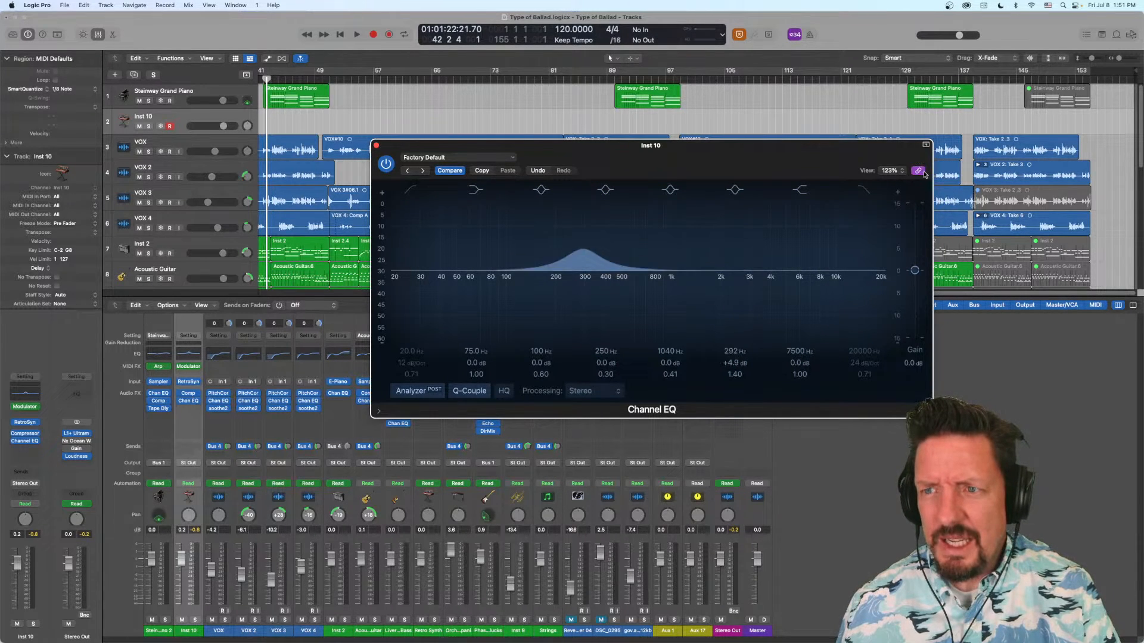
{"action": "left_click", "coordinate": [920, 173]}
{"action": "left_click", "coordinate": [920, 174]}
{"action": "left_click_drag", "start_coordinate": [891, 157], "coordinate": [818, 128]}
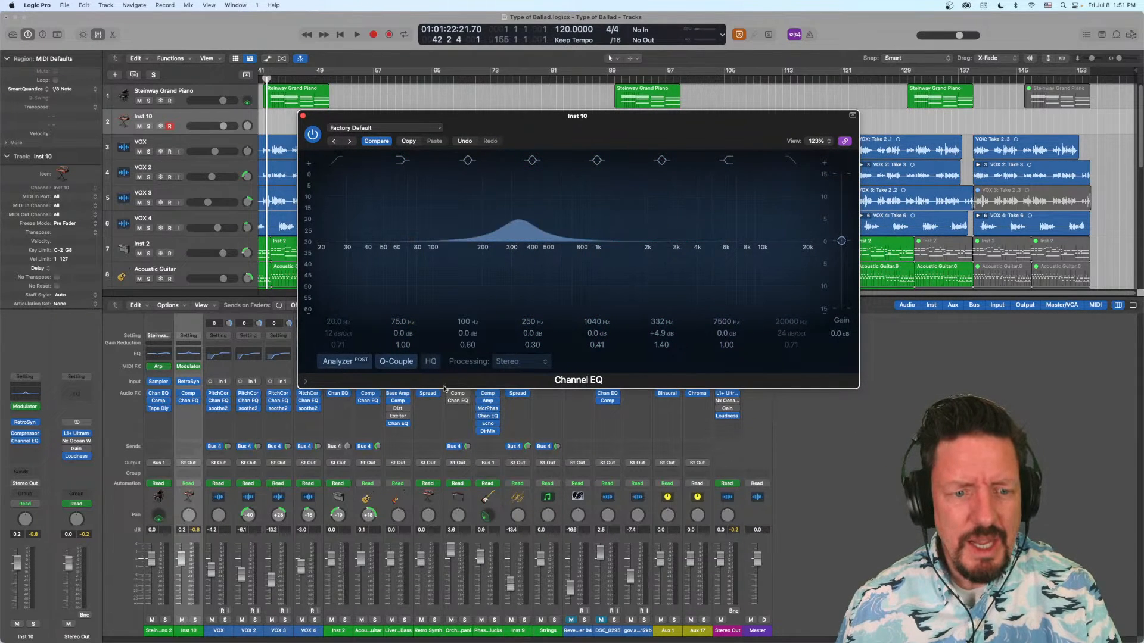
- Cycle the linked Channel EQ window through VOX, VOX 2, VOX 3, VOX 4 and Inst 2, and return to VOX
{"action": "left_click", "coordinate": [216, 632]}
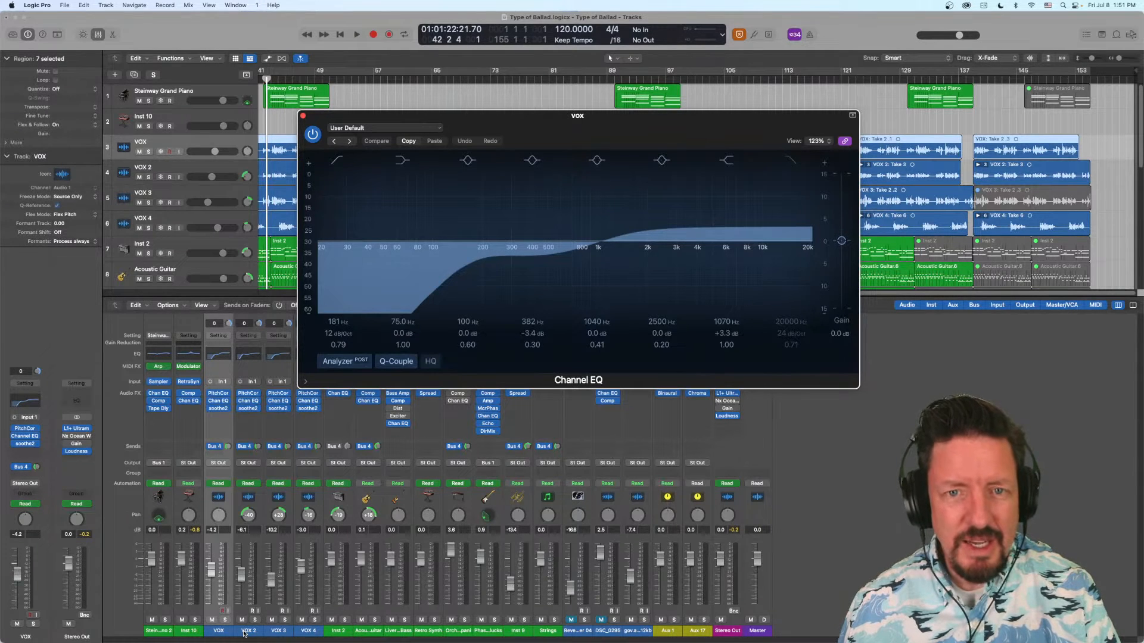
{"action": "left_click", "coordinate": [244, 632]}
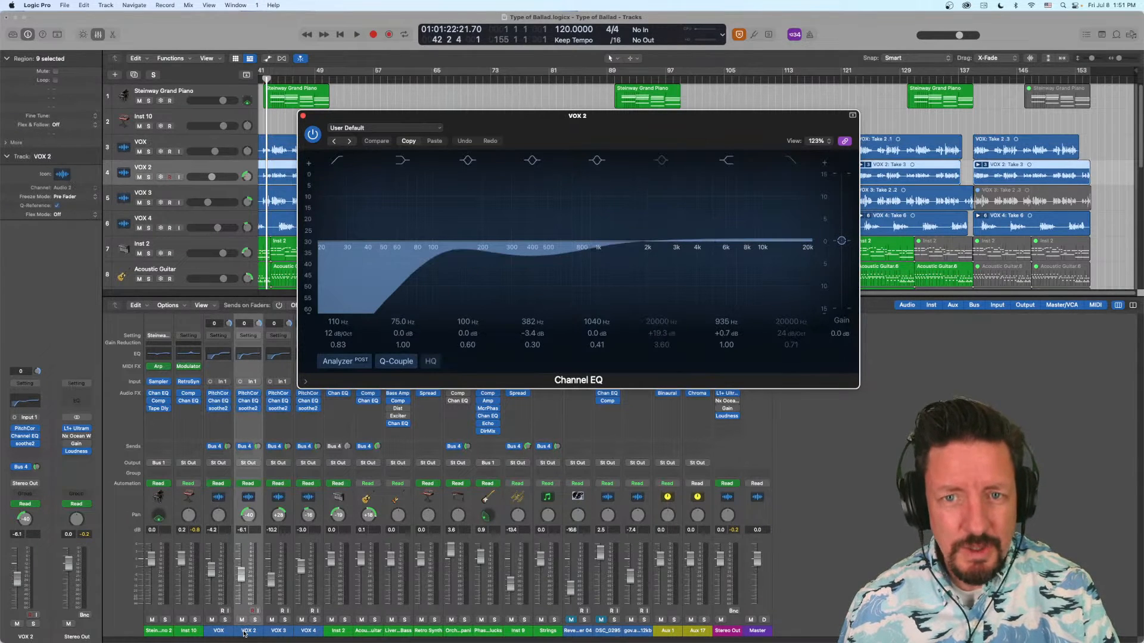
{"action": "left_click", "coordinate": [278, 631]}
{"action": "left_click", "coordinate": [308, 632]}
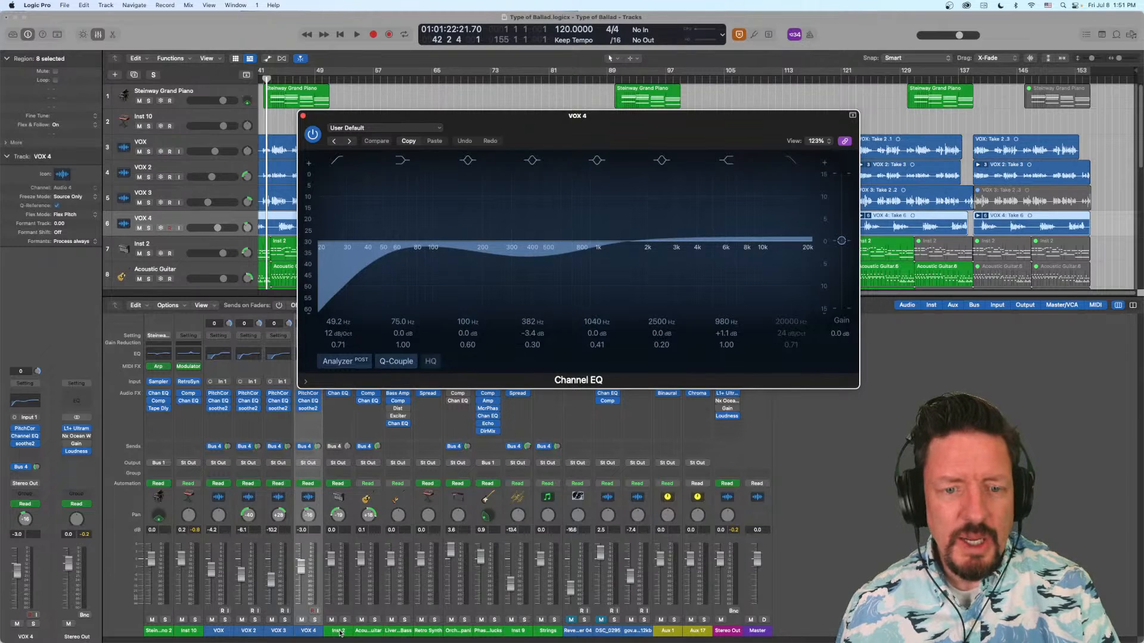
{"action": "left_click", "coordinate": [338, 631]}
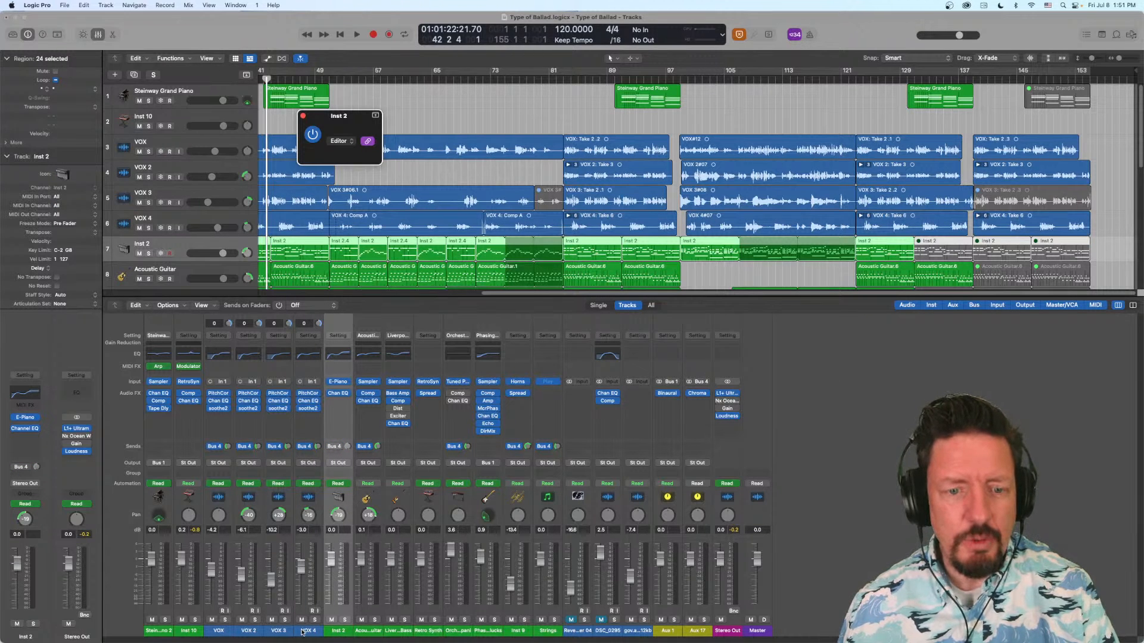
{"action": "left_click", "coordinate": [307, 632]}
{"action": "left_click", "coordinate": [281, 632]}
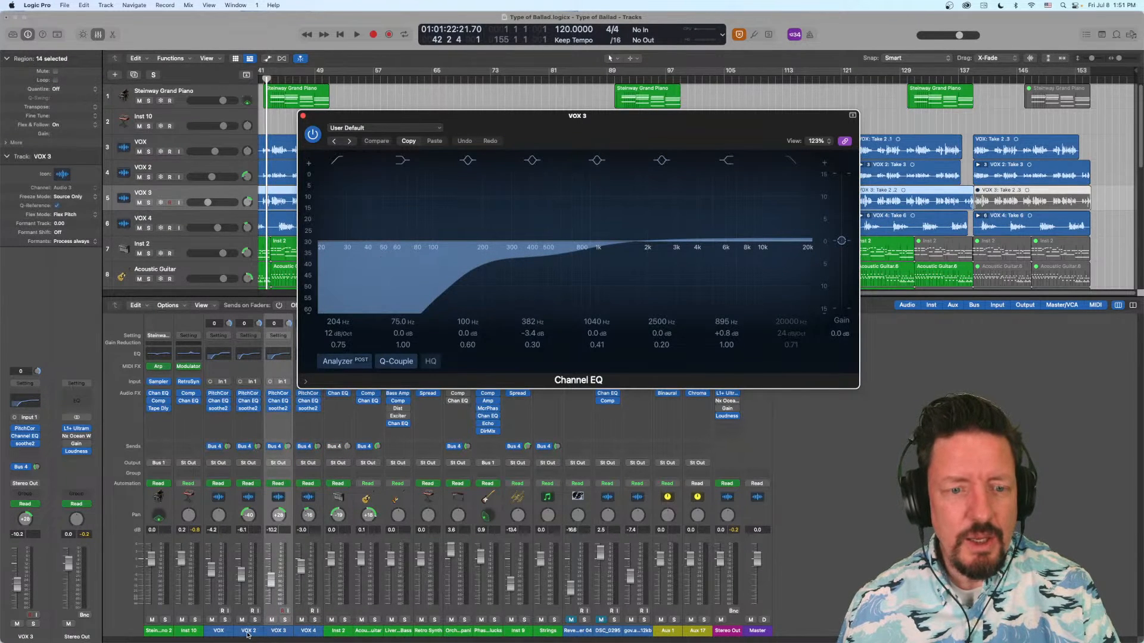
{"action": "left_click", "coordinate": [247, 632]}
{"action": "left_click", "coordinate": [220, 632]}
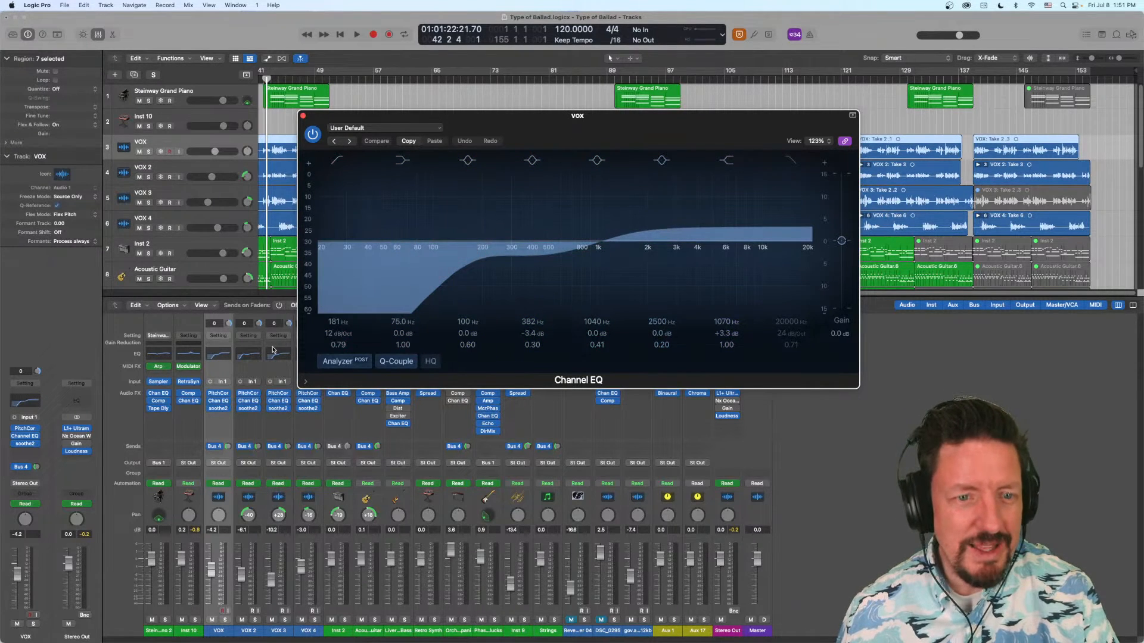
- Open Steinway Piano's Channel EQ in the linked window and view the first-slot plug-ins of Inst 10, VOX, VOX 2 and VOX 3
{"action": "left_click", "coordinate": [158, 394]}
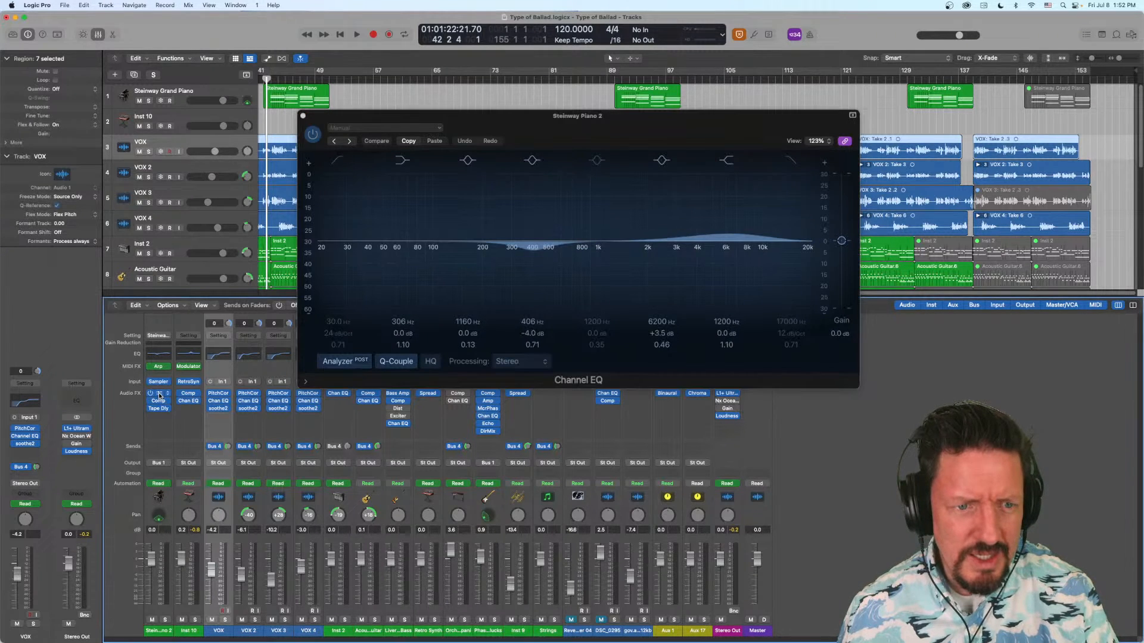
{"action": "left_click", "coordinate": [190, 632]}
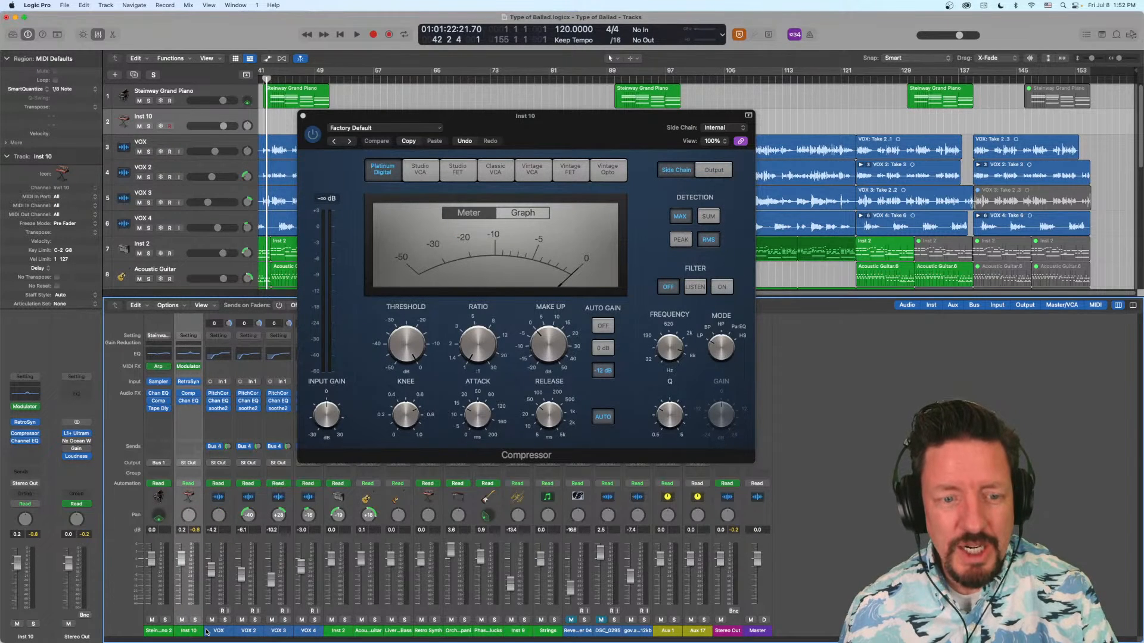
{"action": "left_click", "coordinate": [220, 632]}
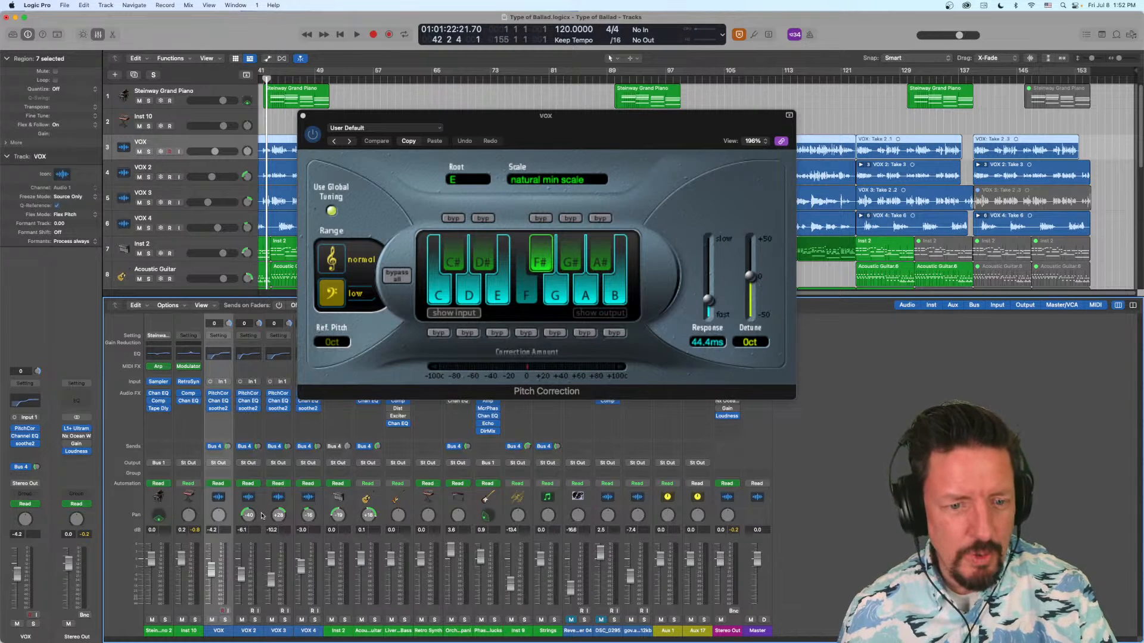
{"action": "left_click", "coordinate": [251, 632]}
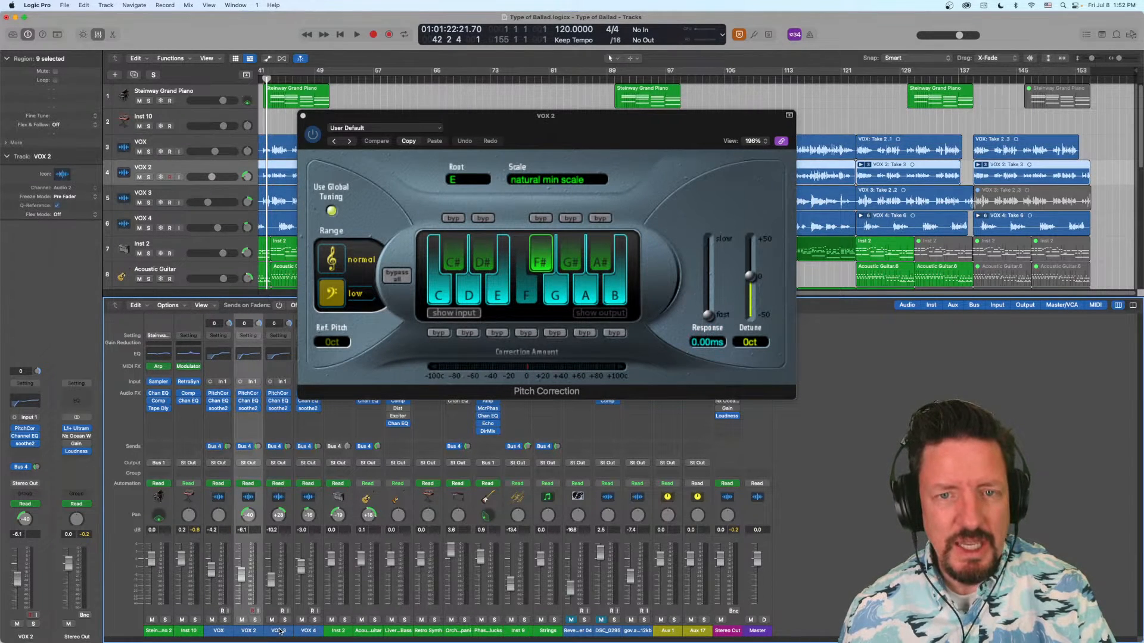
{"action": "left_click", "coordinate": [280, 632]}
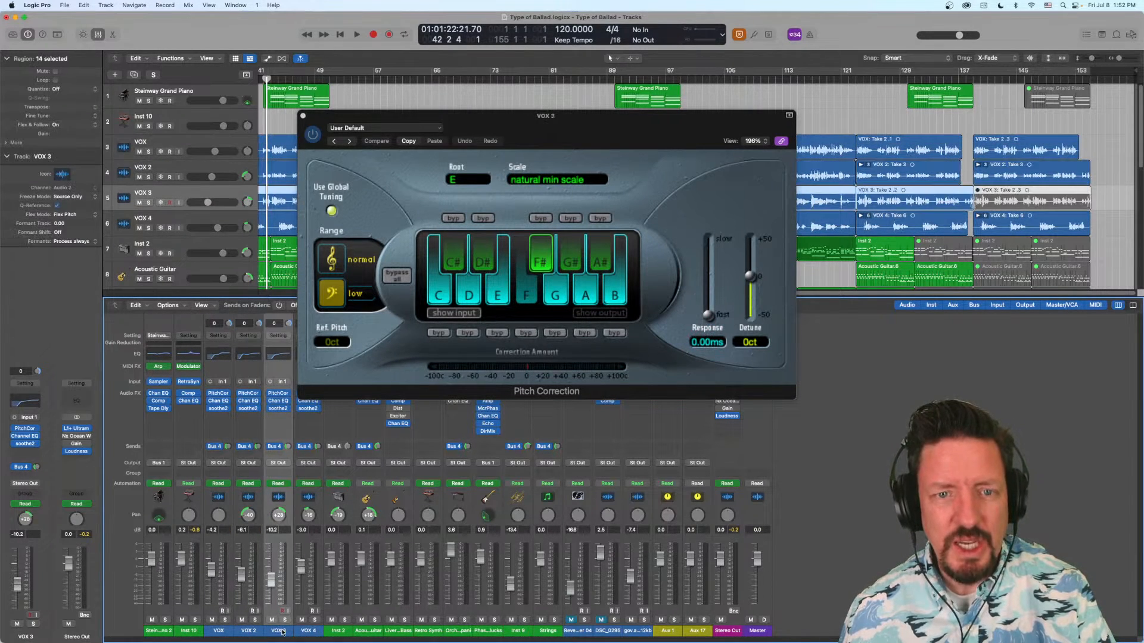
- Open VOX's Channel EQ in the linked window and compare it with VOX 2's, returning to VOX
{"action": "left_click", "coordinate": [220, 402]}
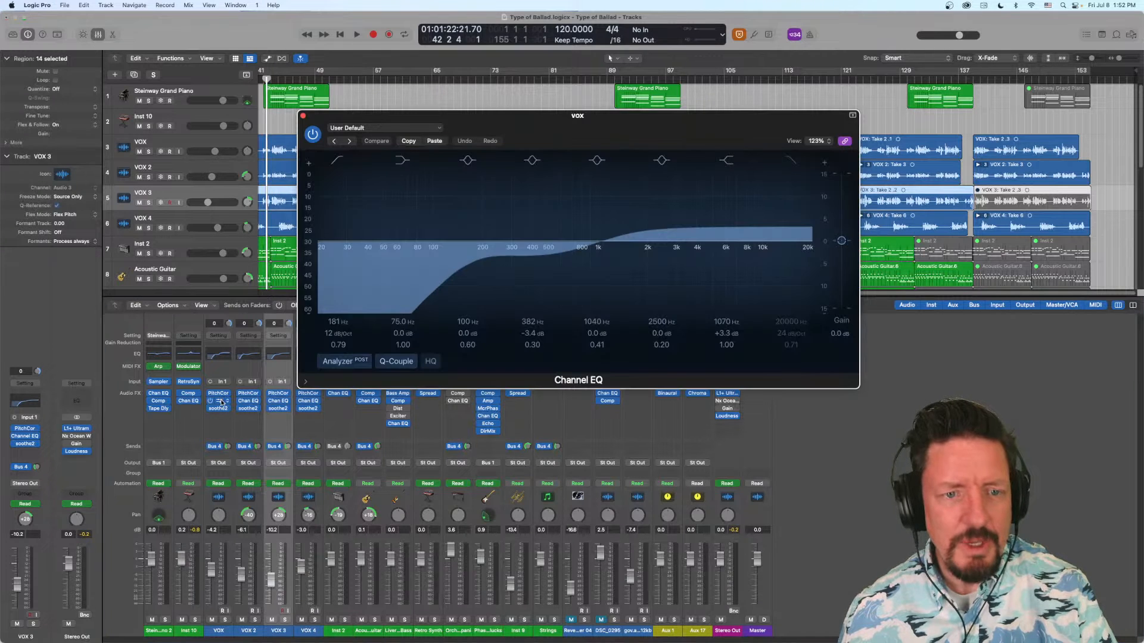
{"action": "left_click", "coordinate": [250, 631]}
{"action": "left_click", "coordinate": [219, 631]}
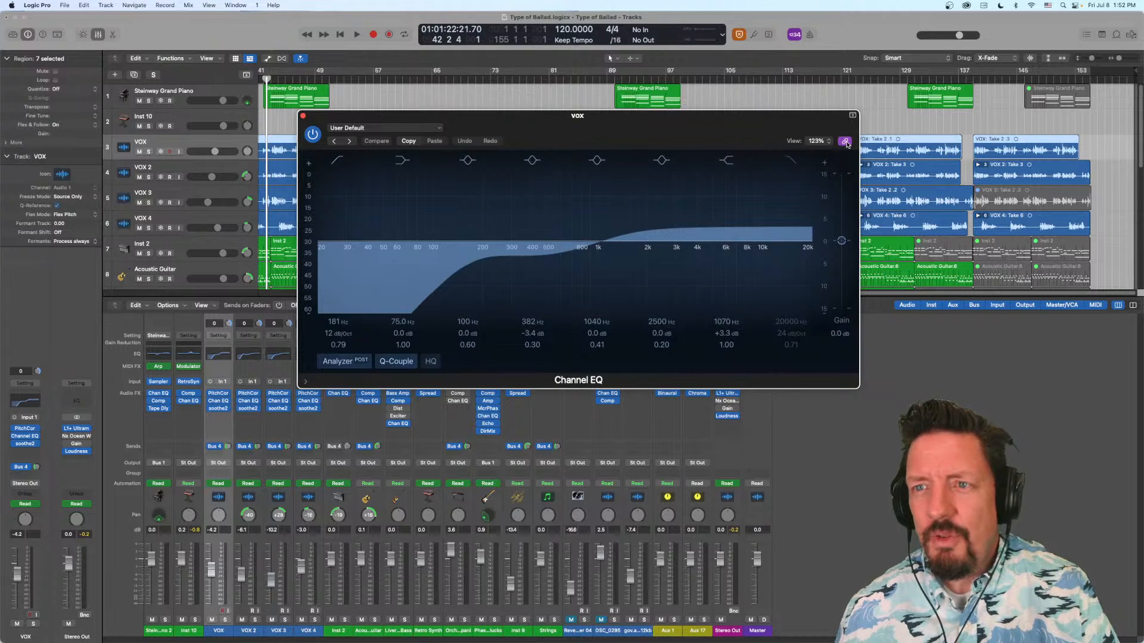
- Move the linked window aside, view the second-slot plug-ins of Phasing Guitar Plucks, DSC_0295 and Stereo Out, and close the window
{"action": "left_click_drag", "start_coordinate": [798, 119], "coordinate": [721, 92]}
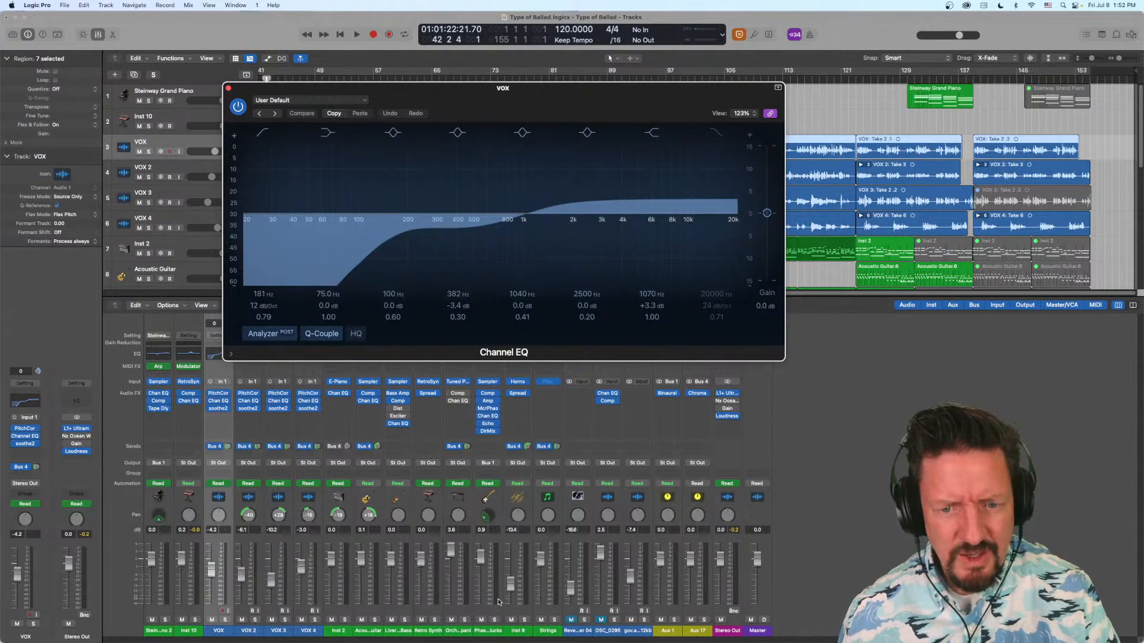
{"action": "left_click", "coordinate": [490, 633]}
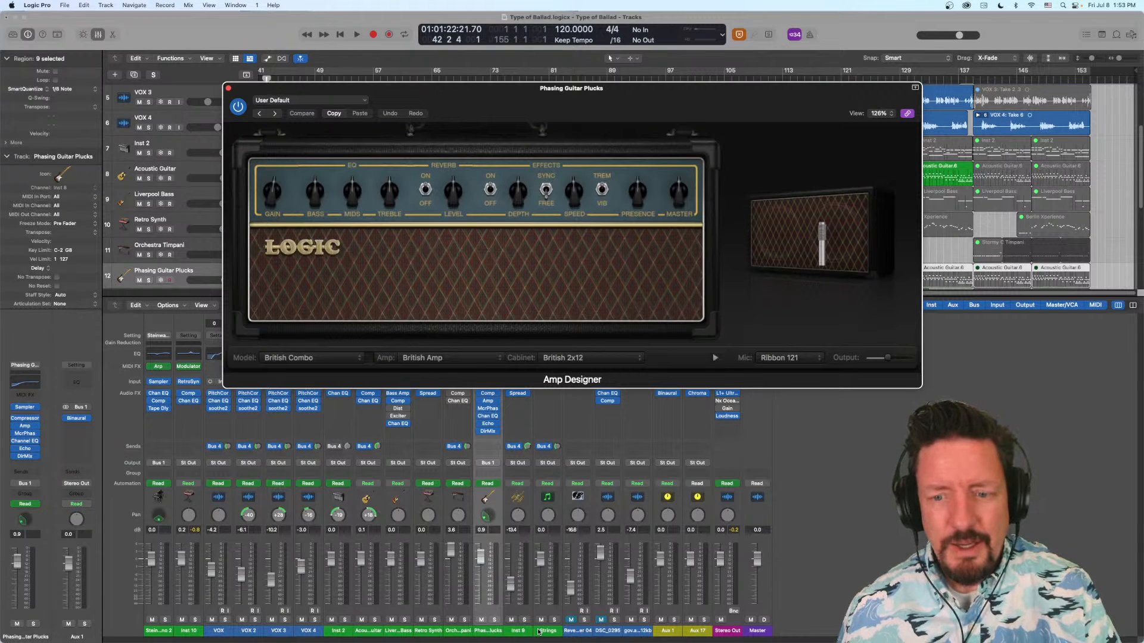
{"action": "left_click", "coordinate": [608, 633]}
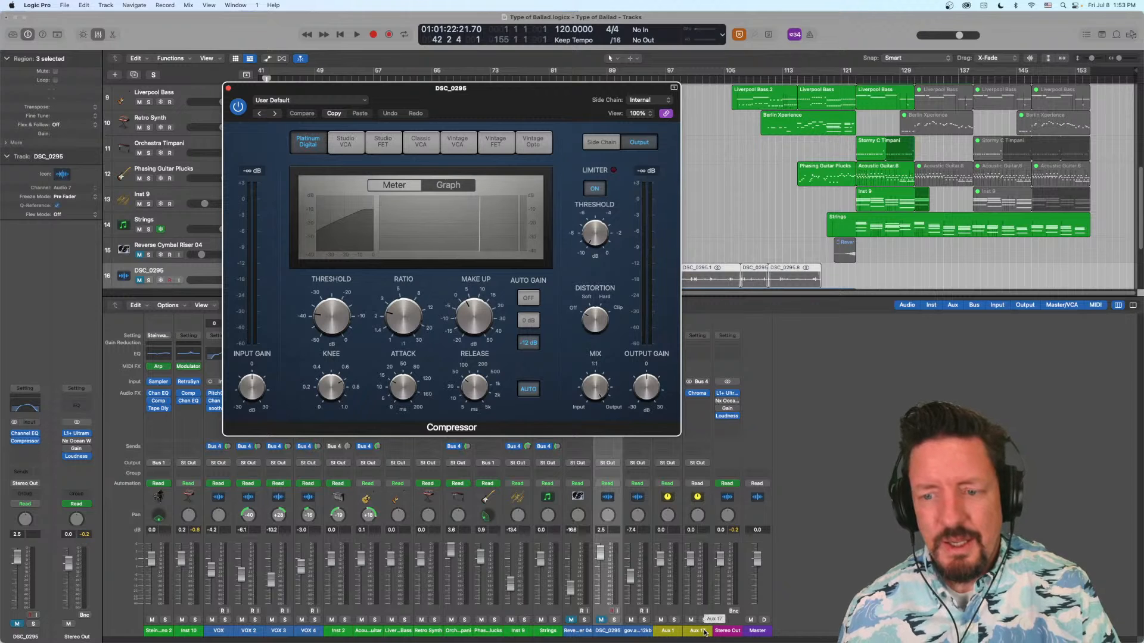
{"action": "left_click", "coordinate": [725, 632]}
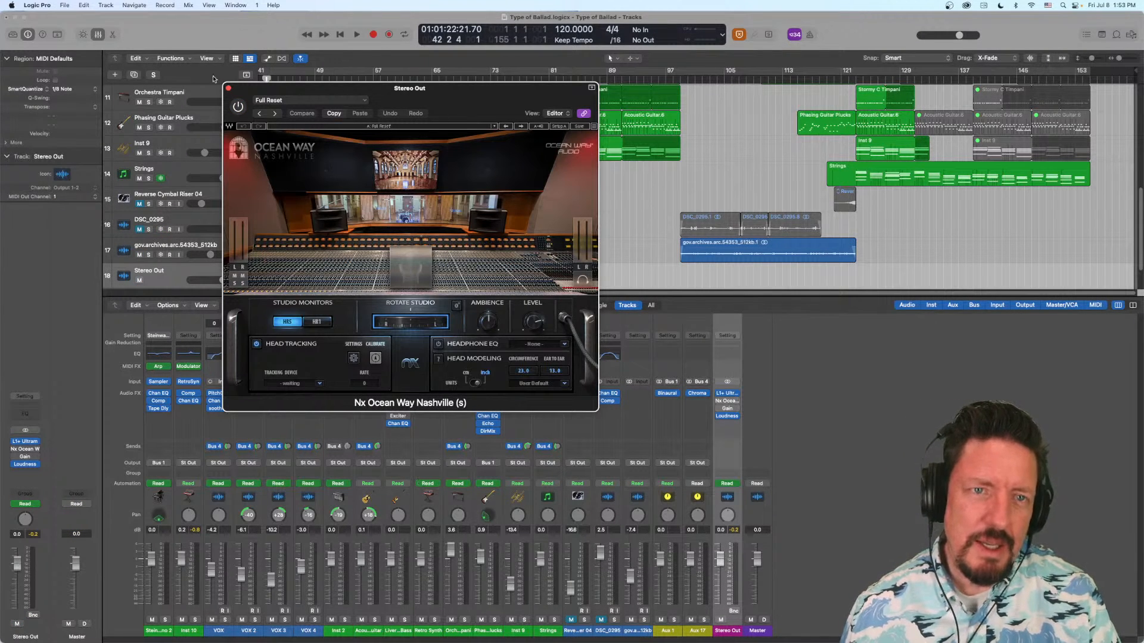
{"action": "left_click", "coordinate": [228, 88]}
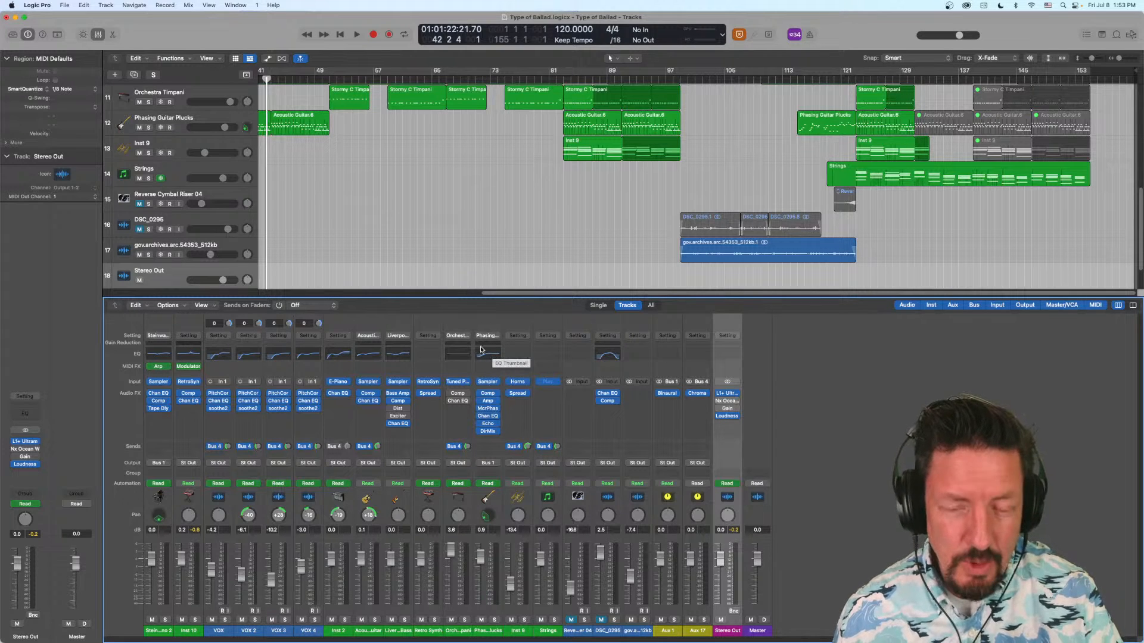
- Add a Channel EQ to Inst 9, move its 1040 Hz band to 935 Hz at +1.8 dB, and set the window clear of the channel strips
{"action": "left_click", "coordinate": [517, 356]}
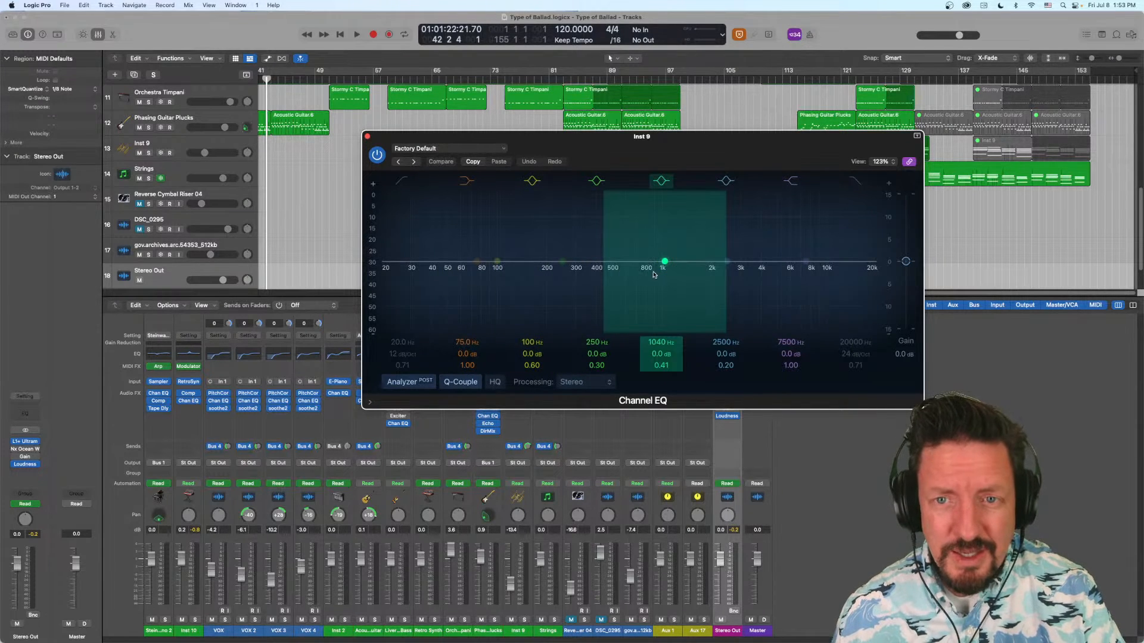
{"action": "left_click_drag", "start_coordinate": [662, 262], "coordinate": [656, 256]}
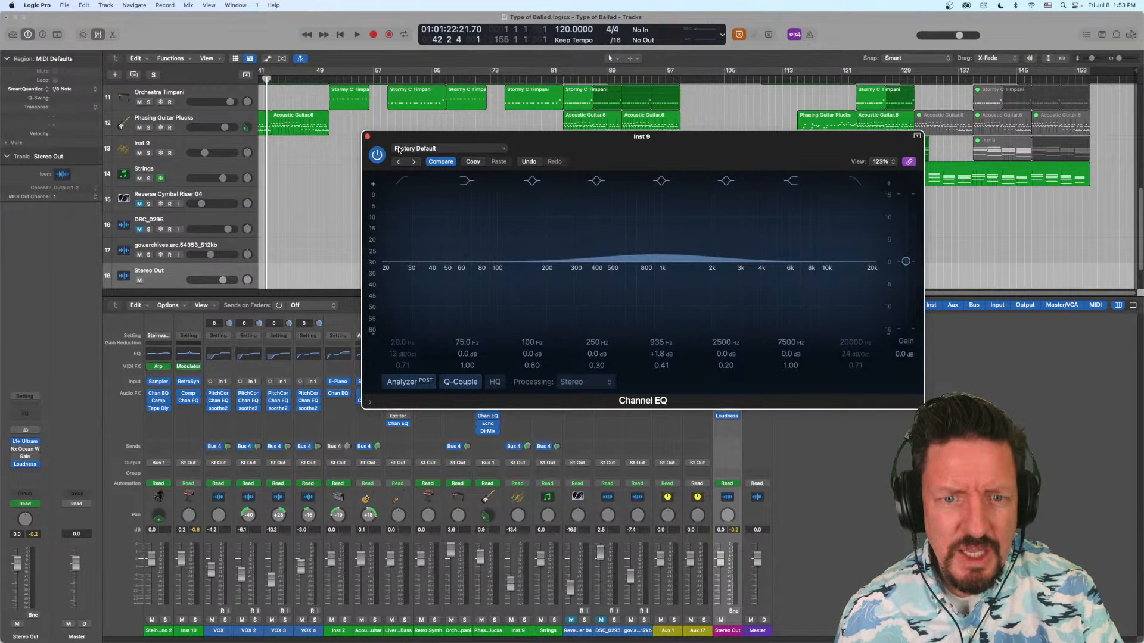
{"action": "left_click_drag", "start_coordinate": [386, 138], "coordinate": [386, 136]}
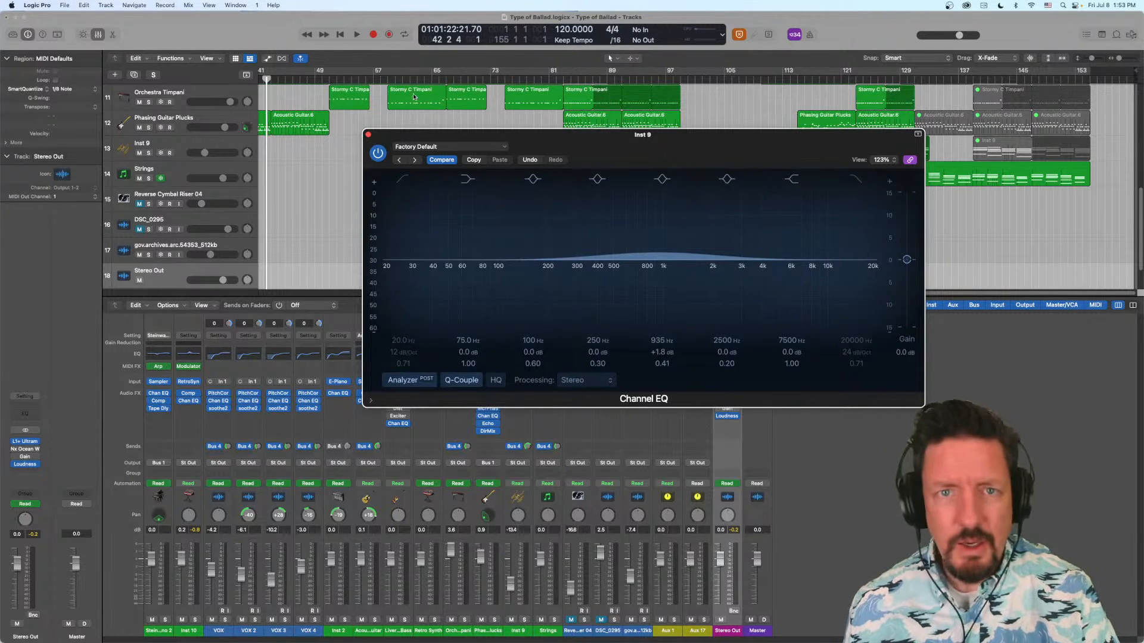
{"action": "left_click_drag", "start_coordinate": [701, 136], "coordinate": [912, 90]}
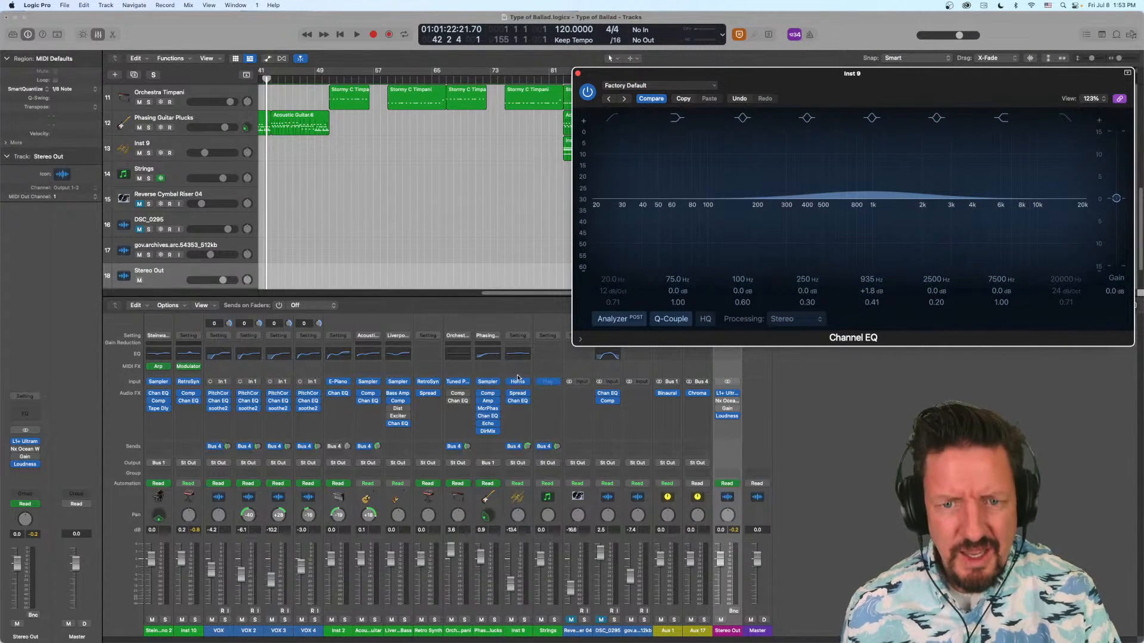
- Replace Inst 9's Channel EQ with the stereo Linear Phase EQ, inspect the carried-over curve, and close its window
{"action": "left_click", "coordinate": [526, 401]}
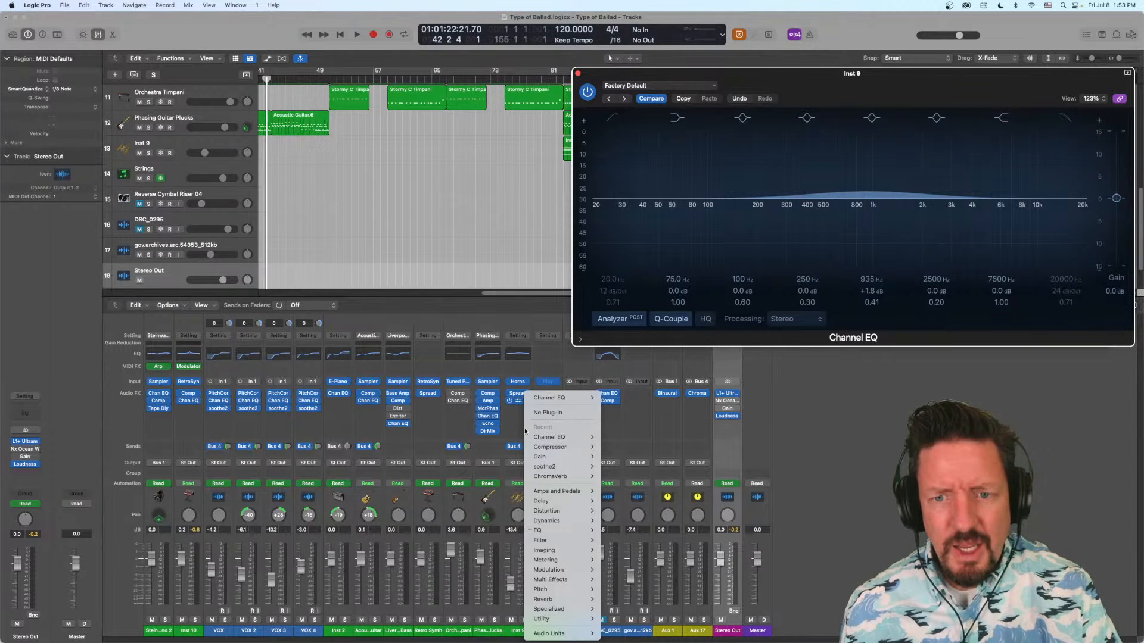
{"action": "mouse_move", "coordinate": [572, 530]}
{"action": "mouse_move", "coordinate": [655, 542]}
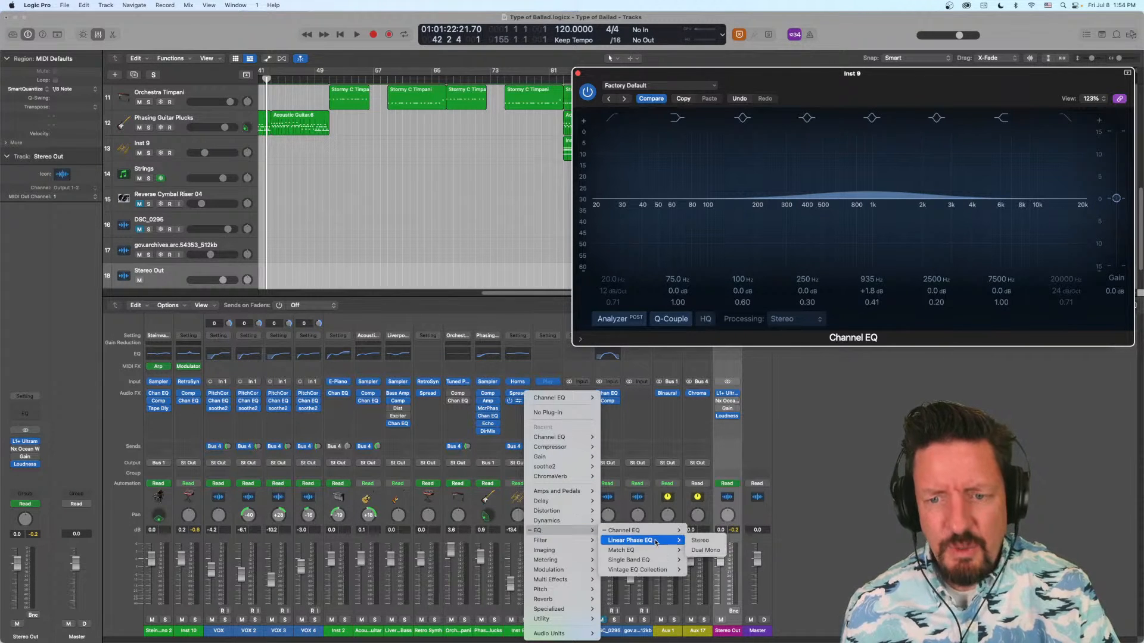
{"action": "left_click", "coordinate": [720, 543]}
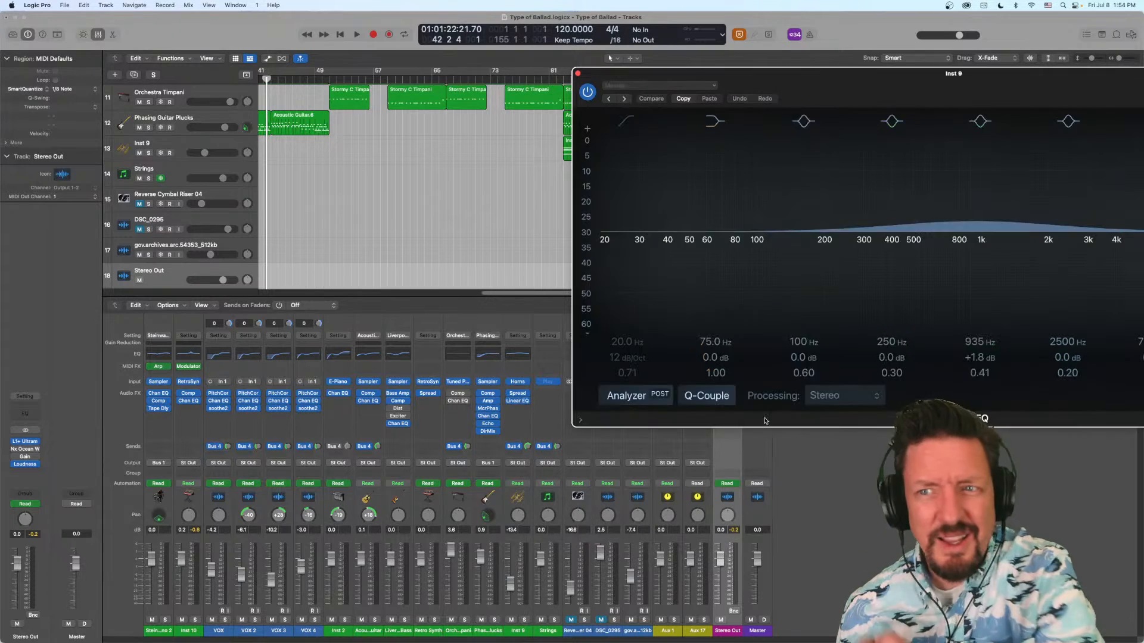
{"action": "left_click_drag", "start_coordinate": [987, 74], "coordinate": [779, 72]}
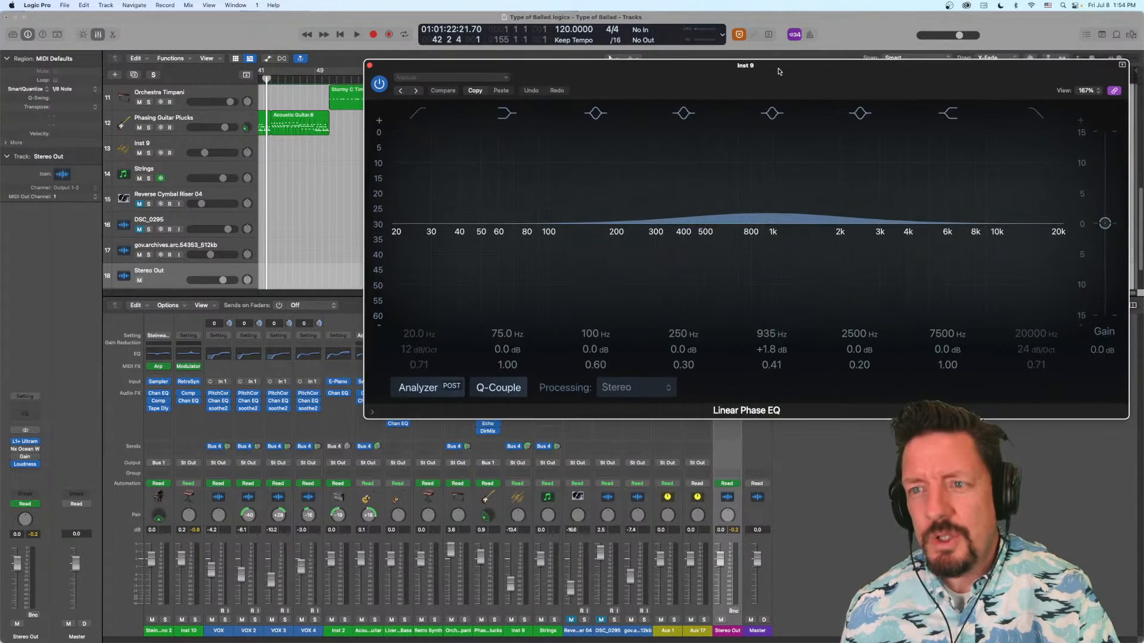
{"action": "left_click", "coordinate": [369, 66]}
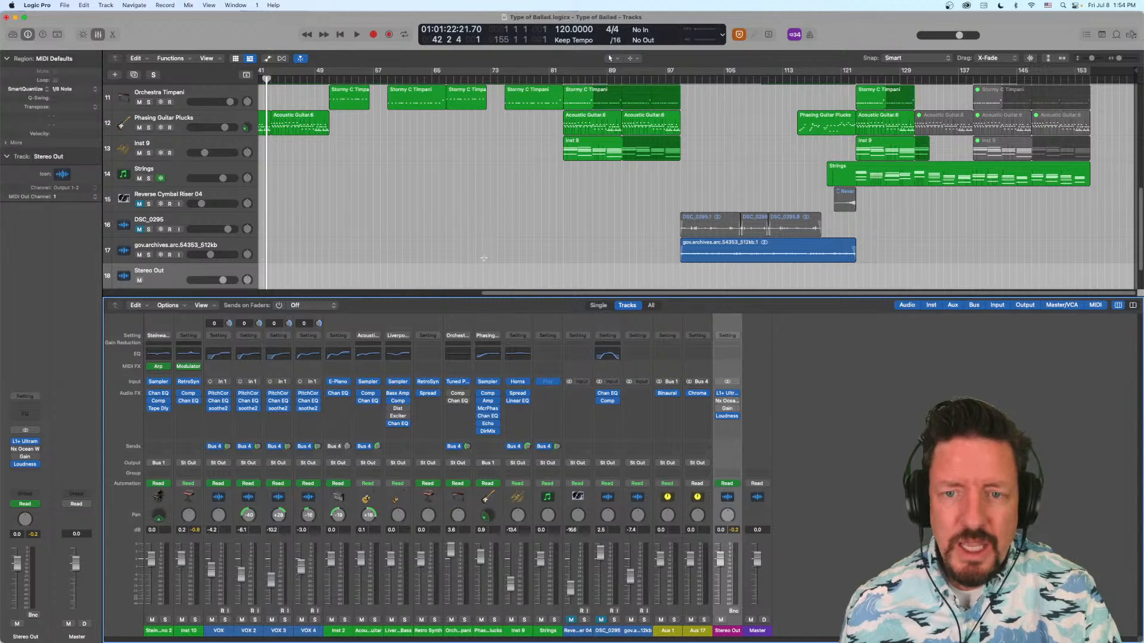
- Remove the Linear Phase EQ from Inst 9
{"action": "left_click", "coordinate": [529, 402]}
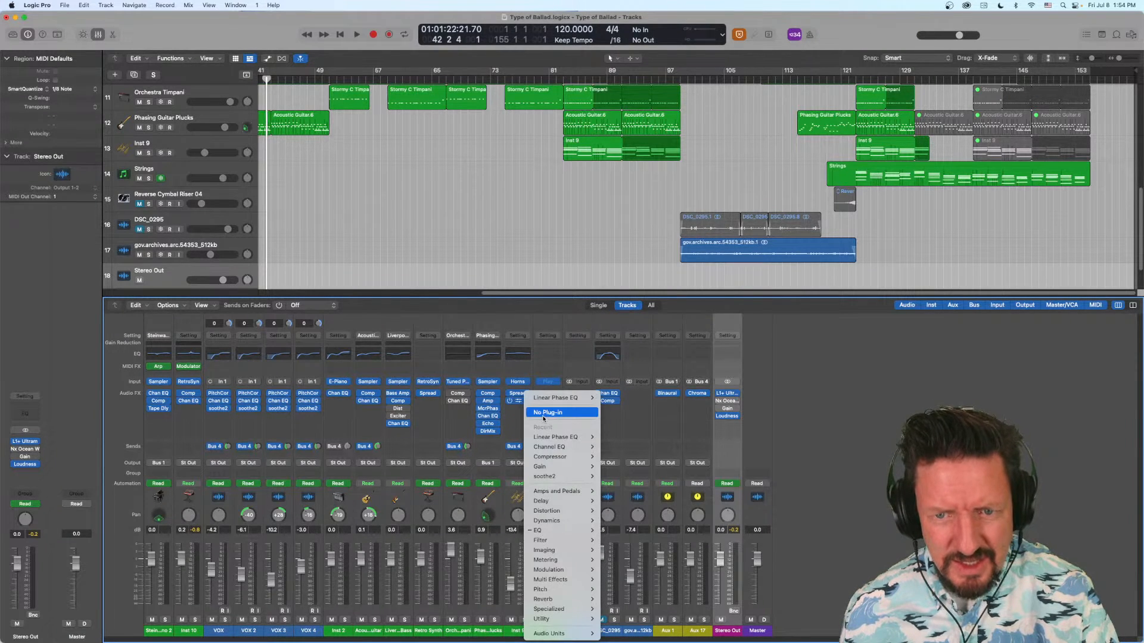
{"action": "left_click", "coordinate": [547, 412]}
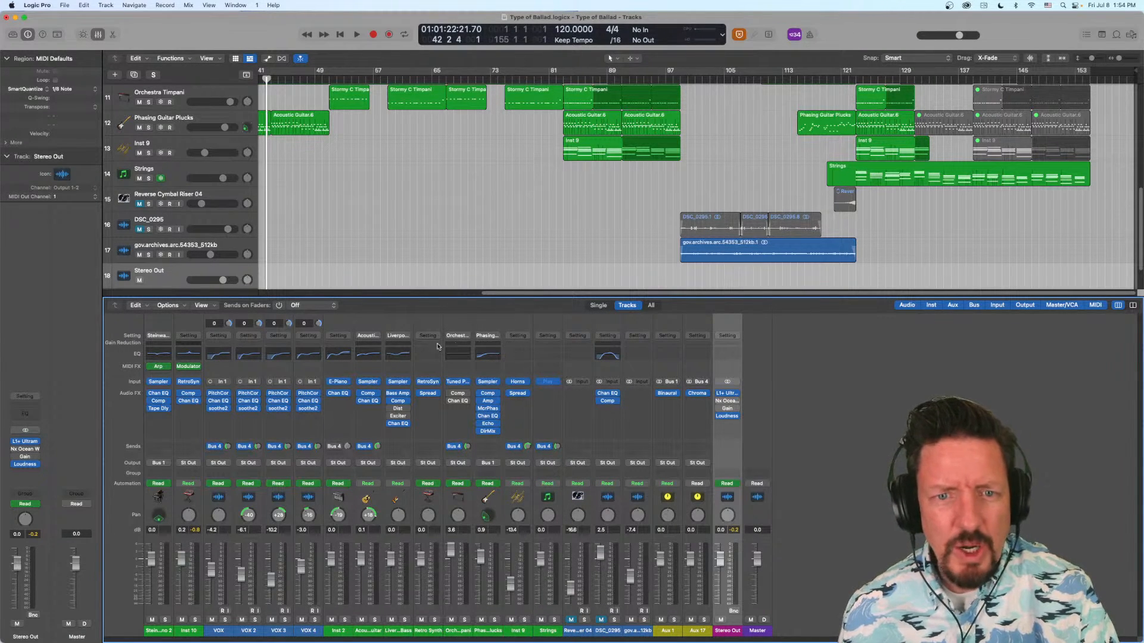
- Open Acoustic Guitar's Compressor from its gain reduction meter, view it, and close the window
{"action": "left_click", "coordinate": [362, 346]}
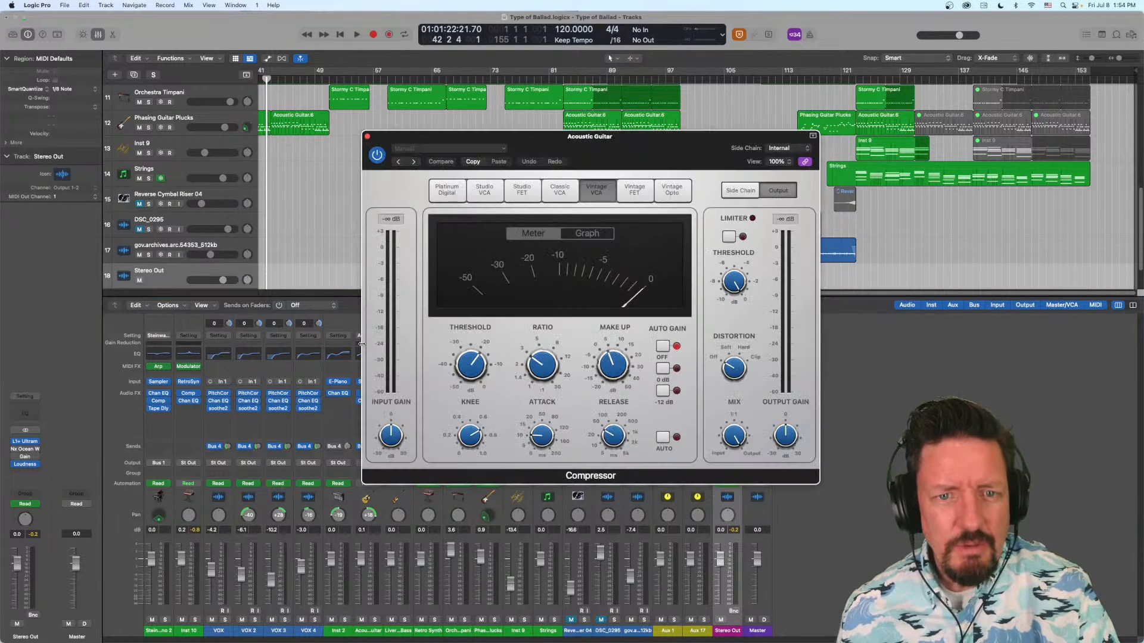
{"action": "left_click", "coordinate": [367, 138]}
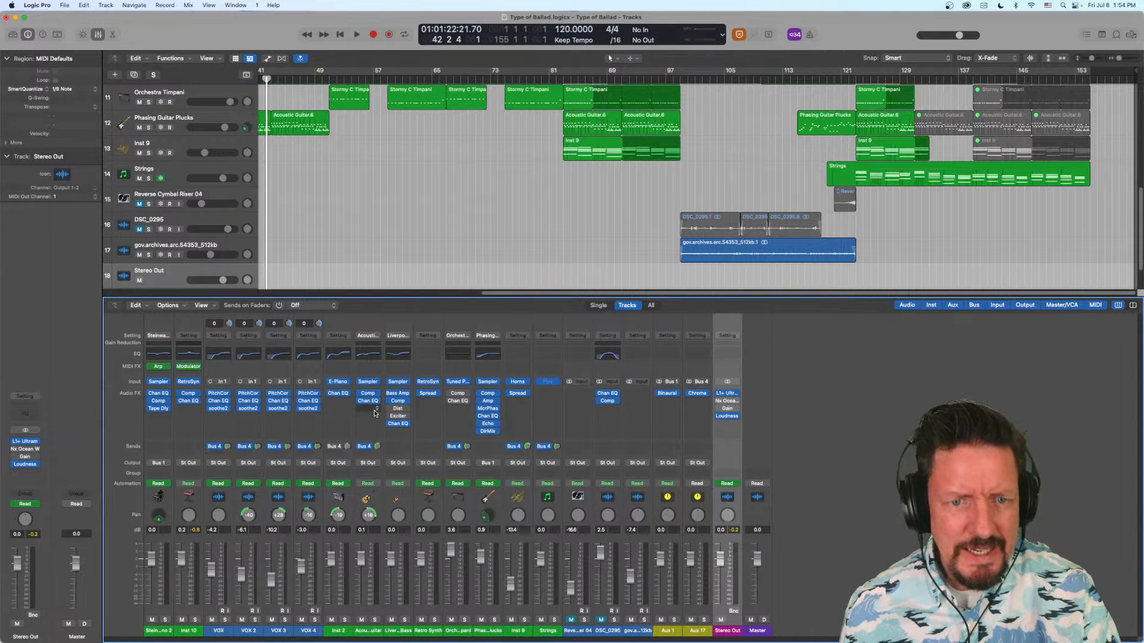
- Add a Compressor to Inst 9 through its empty gain reduction meter, set the window clear of the mixer, and remove the plug-in
{"action": "left_click", "coordinate": [521, 347]}
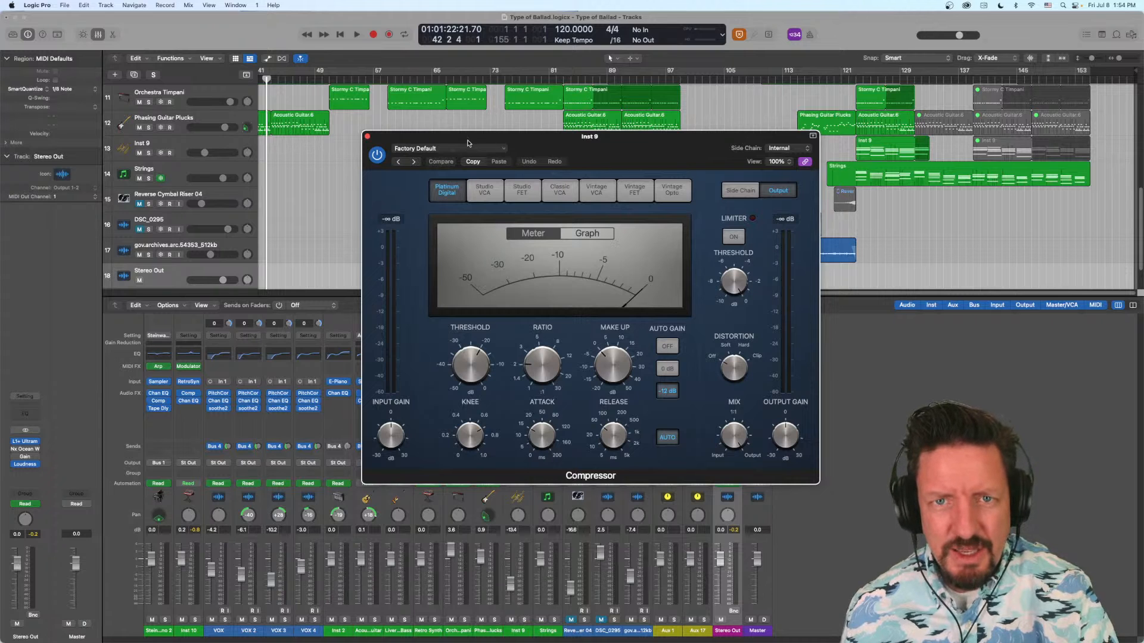
{"action": "left_click_drag", "start_coordinate": [470, 136], "coordinate": [738, 91]}
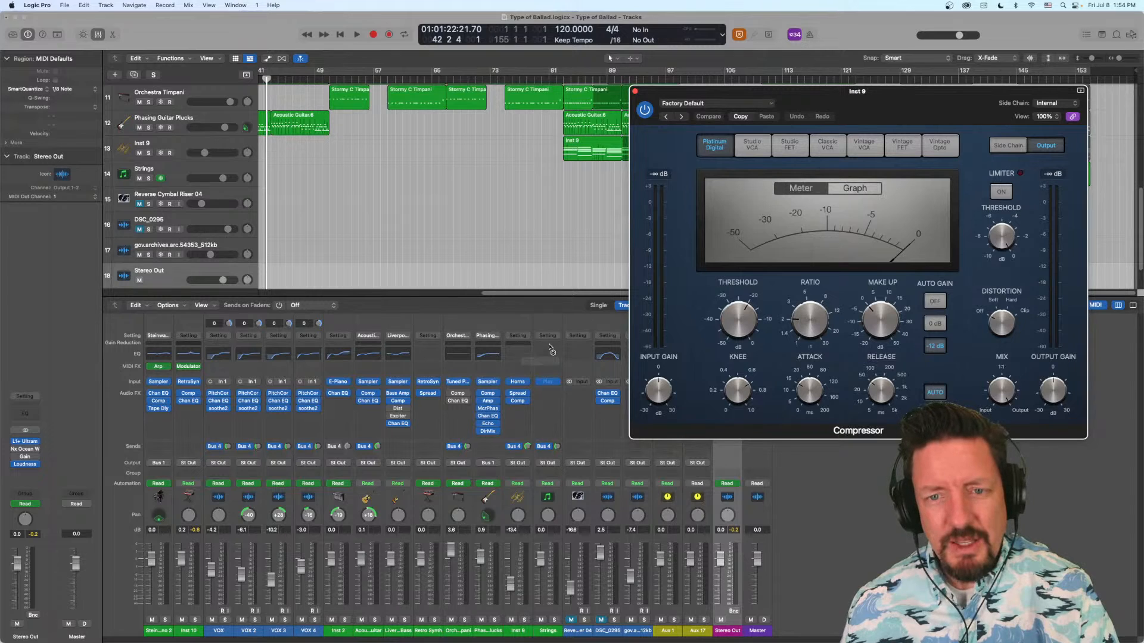
{"action": "left_click", "coordinate": [528, 411]}
{"action": "left_click", "coordinate": [548, 412]}
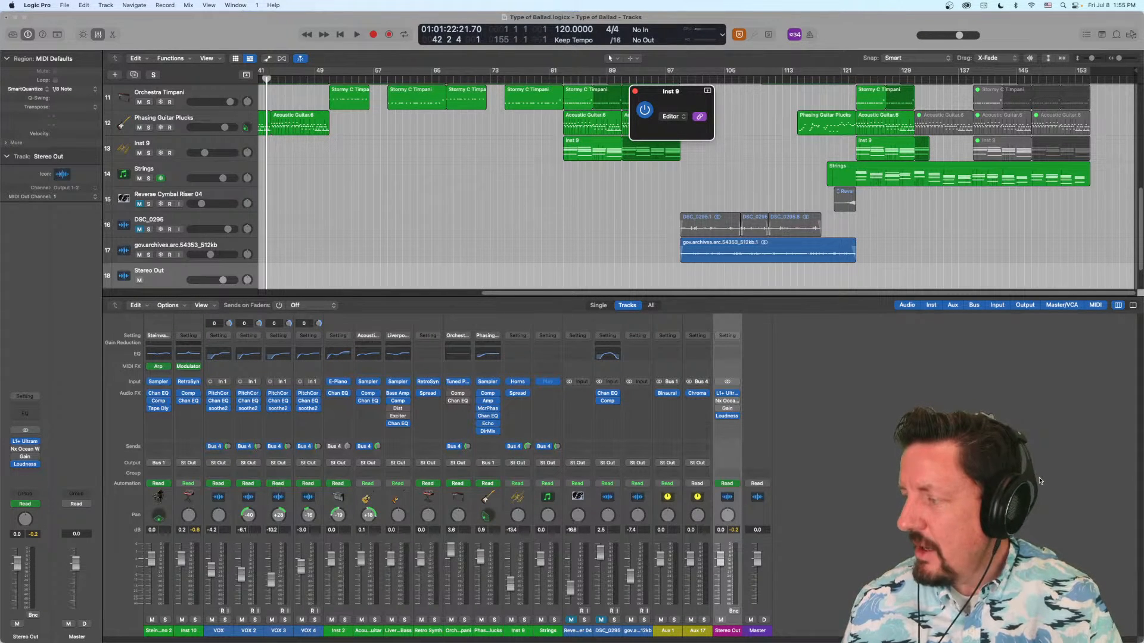
- Open the group settings from Phasing Guitar Plucks, expand the linkable parameters, review the group options, and close the window
{"action": "left_click", "coordinate": [487, 473]}
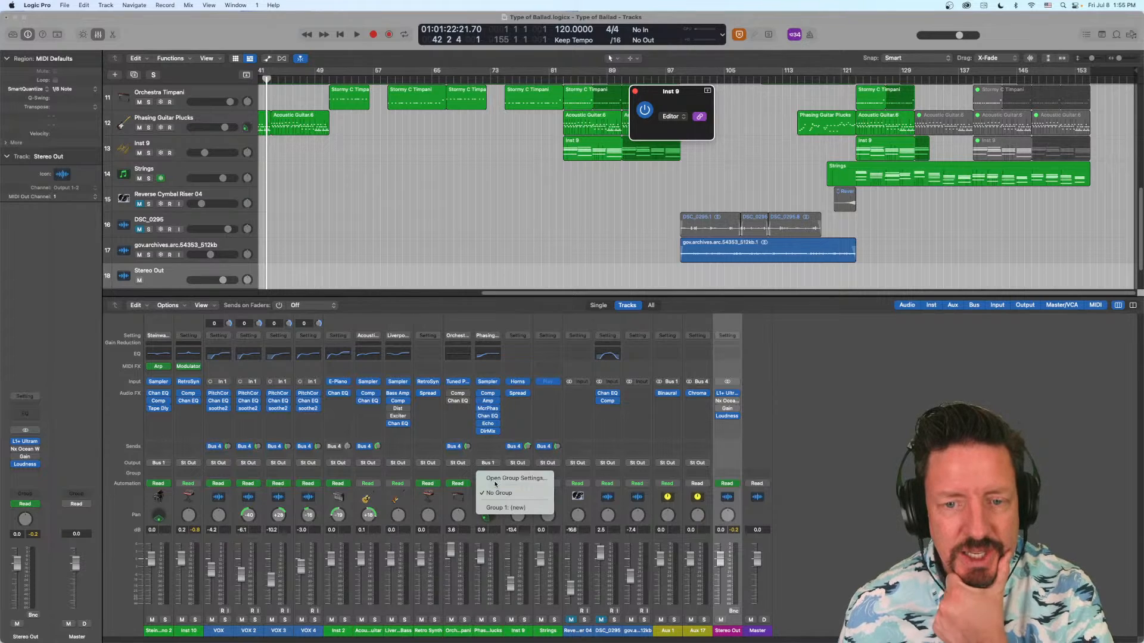
{"action": "left_click", "coordinate": [495, 480]}
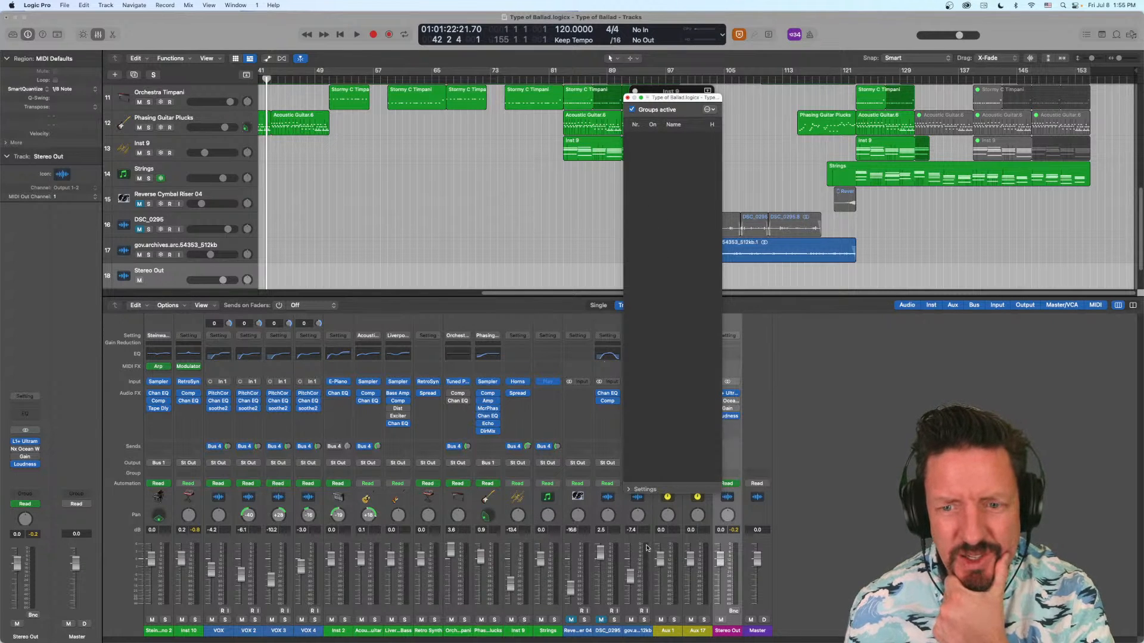
{"action": "left_click", "coordinate": [627, 489]}
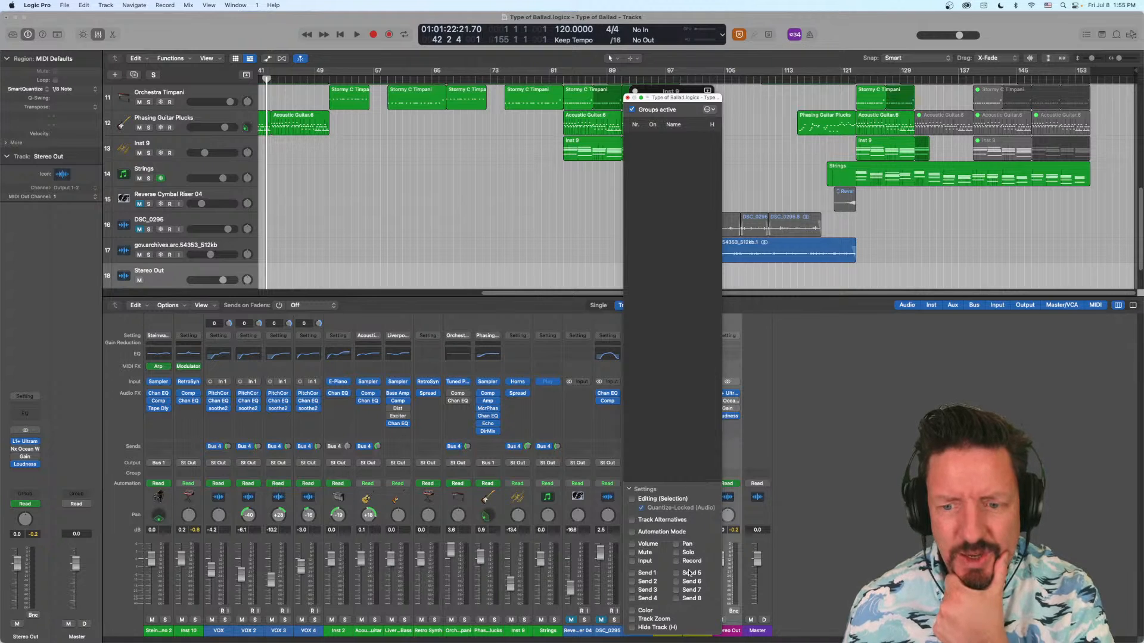
{"action": "left_click_drag", "start_coordinate": [700, 633], "coordinate": [700, 493]}
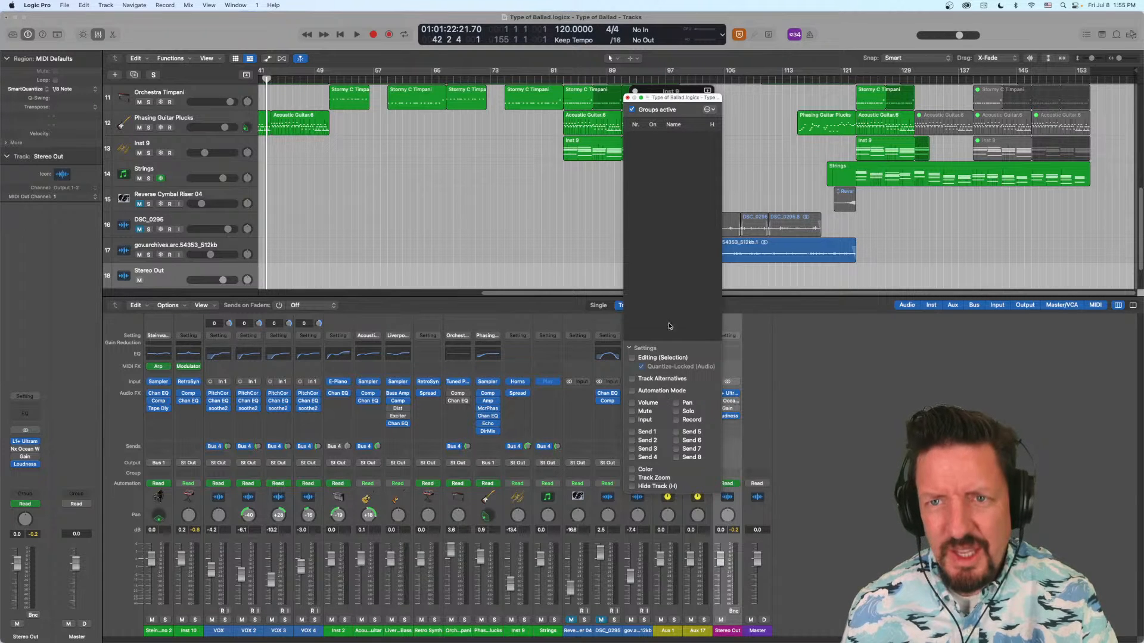
{"action": "left_click", "coordinate": [710, 110]}
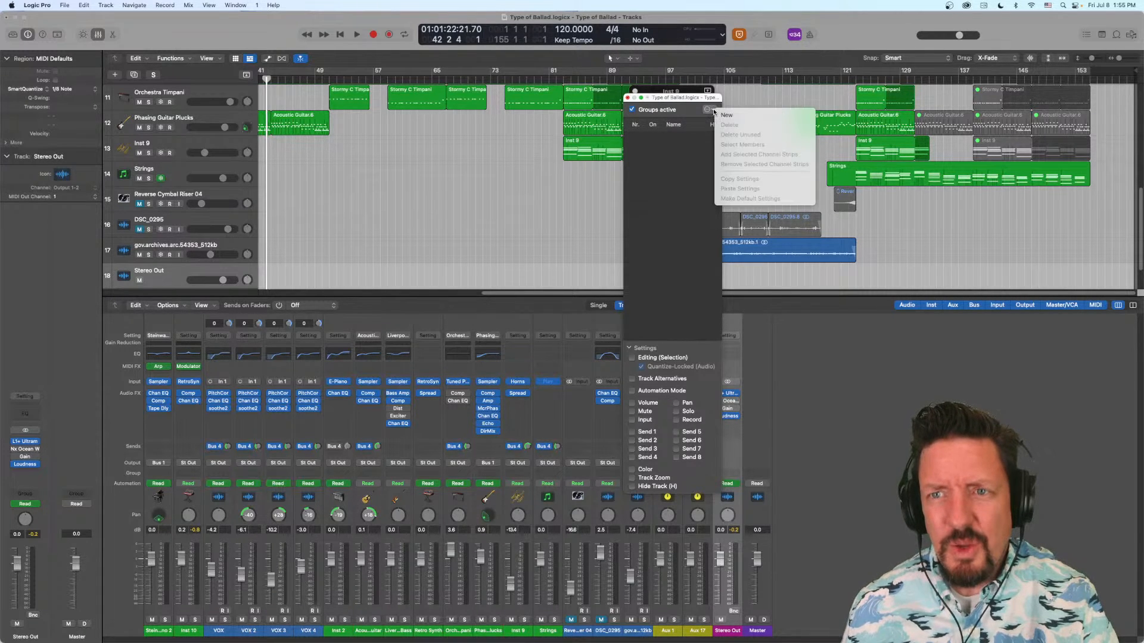
{"action": "left_click", "coordinate": [670, 100]}
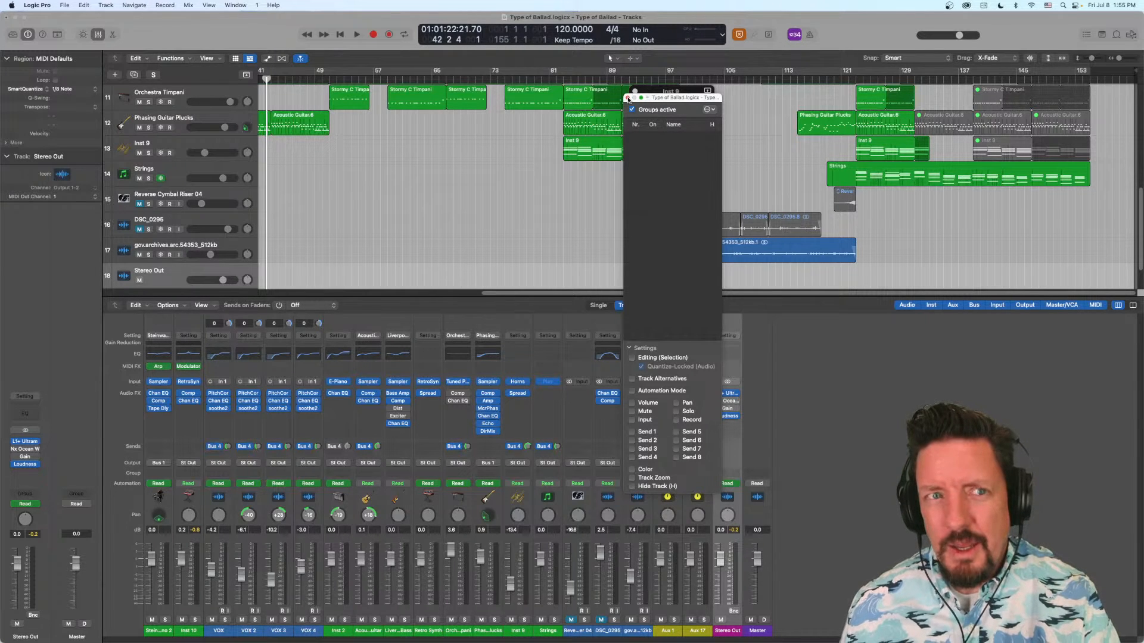
{"action": "left_click", "coordinate": [627, 99]}
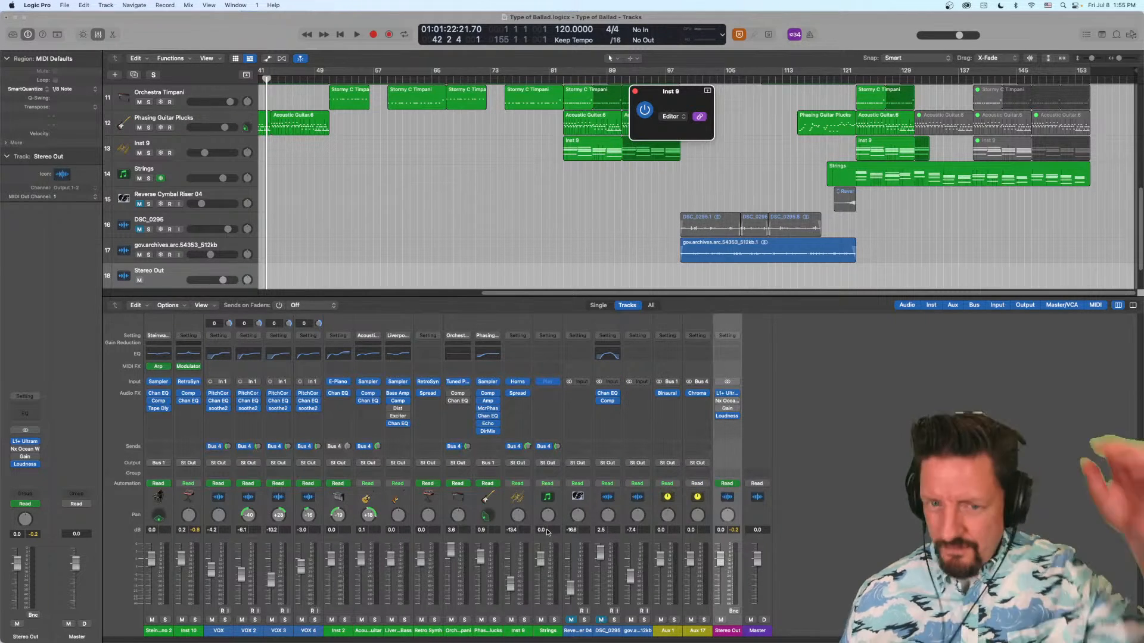
- Select the VOX through VOX 4 channel strips together, bypass their Channel EQs collectively, and re-enable them
{"action": "mouse_move", "coordinate": [302, 637]}
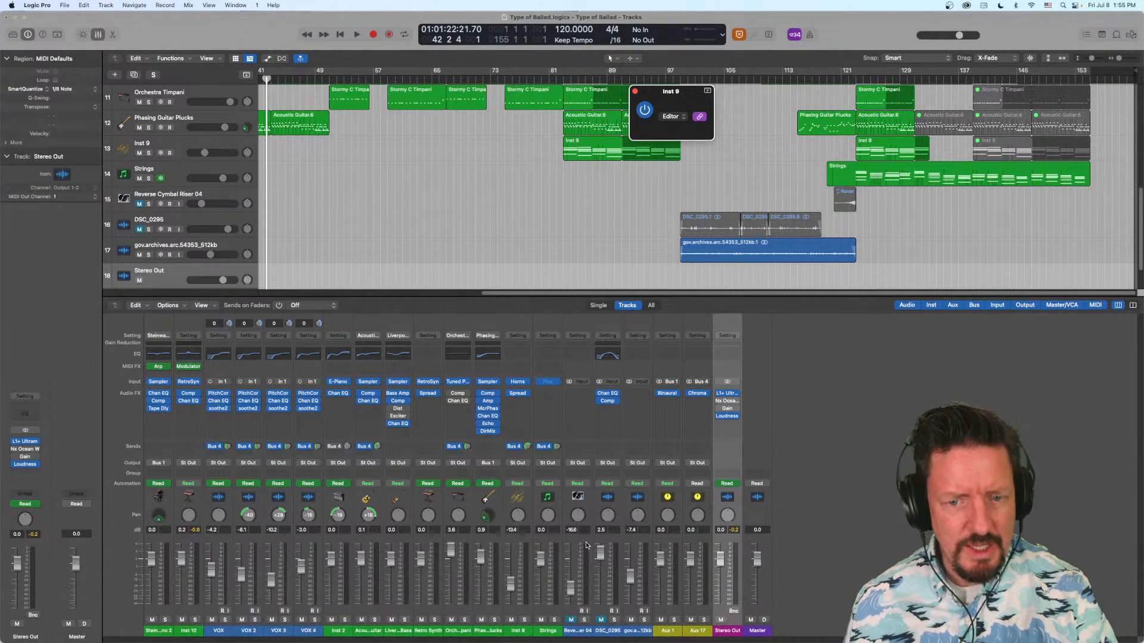
{"action": "left_click", "coordinate": [223, 636]}
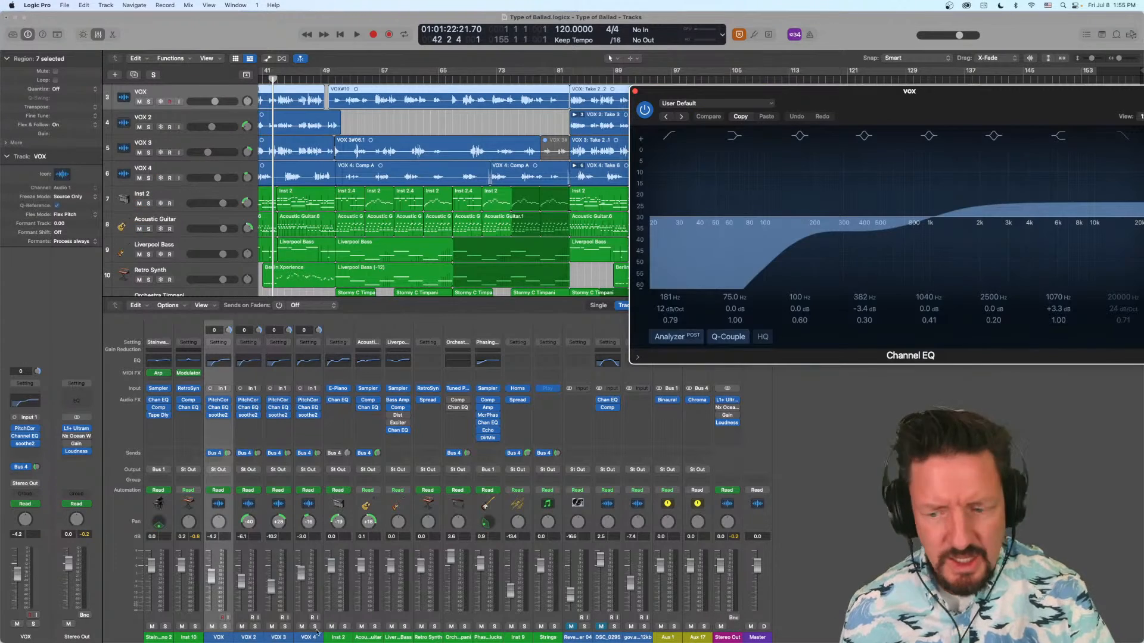
{"action": "left_click", "coordinate": [312, 636], "text": "shift"}
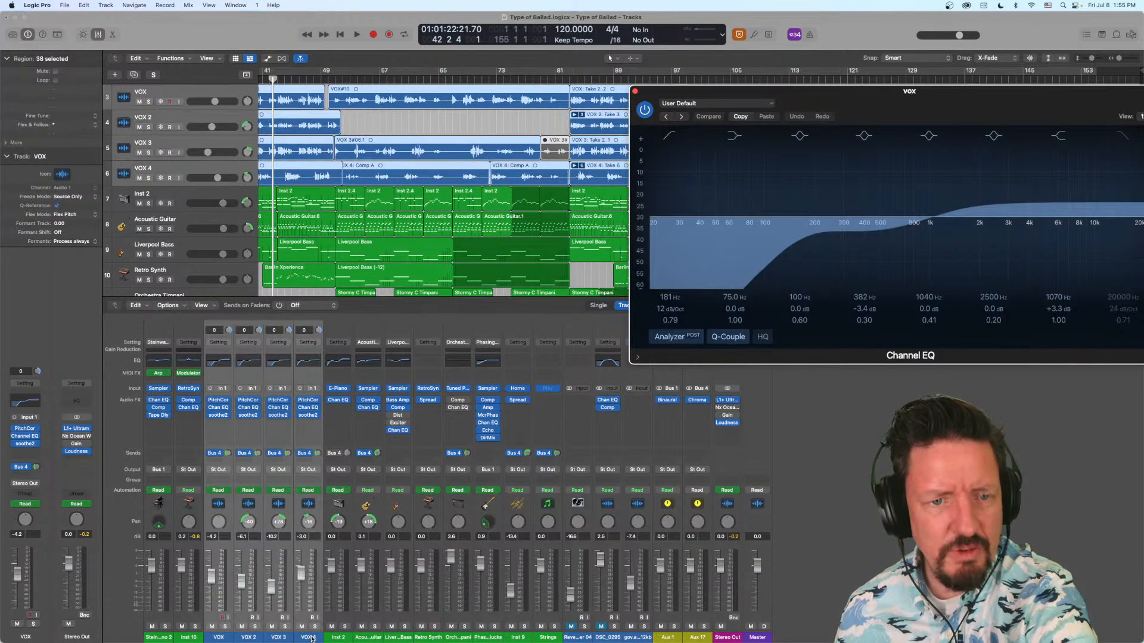
{"action": "left_click", "coordinate": [300, 418]}
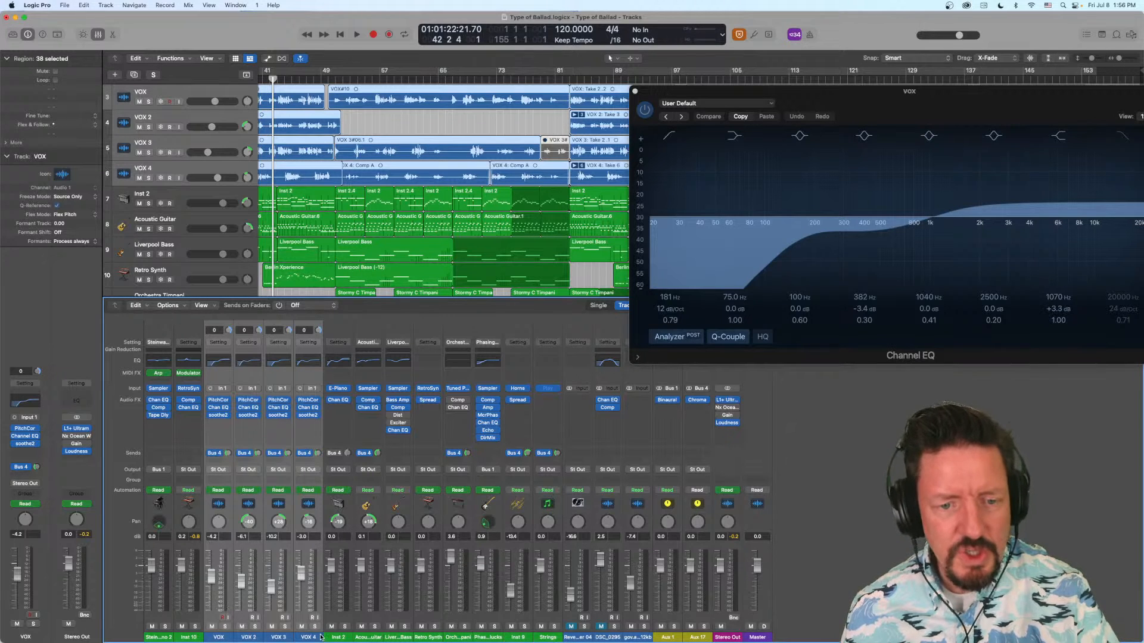
{"action": "left_click", "coordinate": [210, 408]}
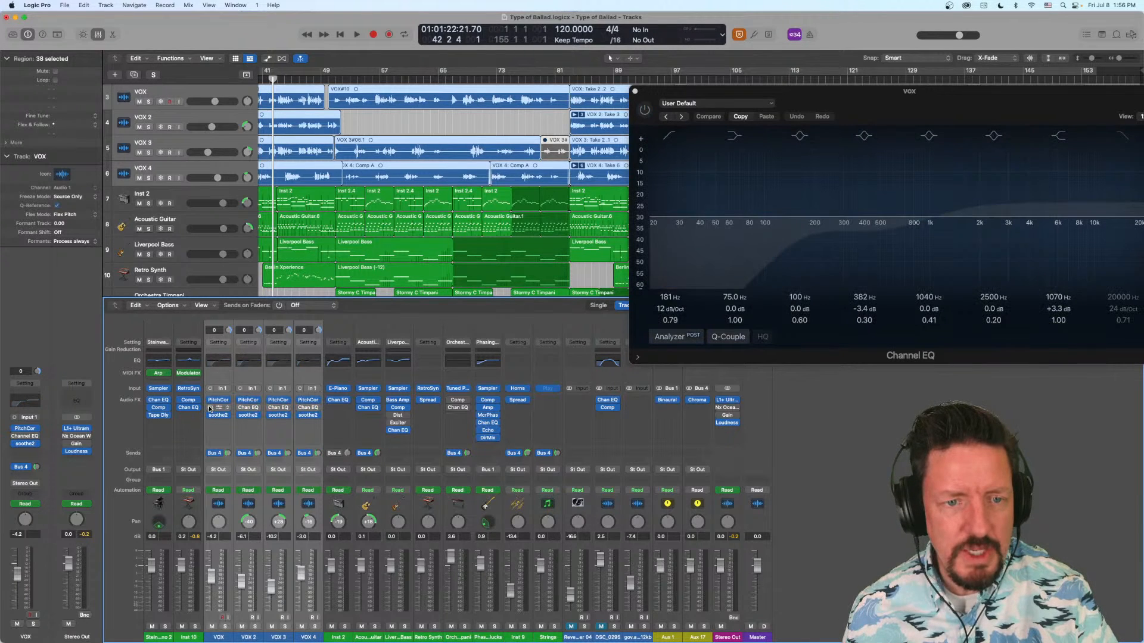
{"action": "left_click", "coordinate": [209, 408]}
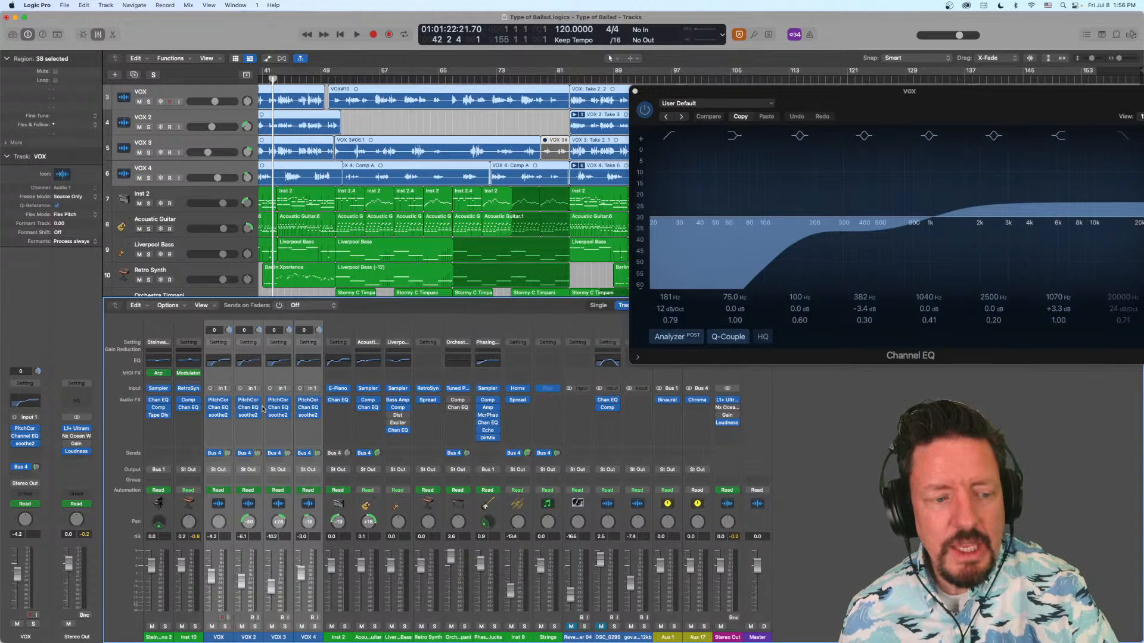
- Show the Aux 17 send levels with Sends on Faders, and turn the mode off again
{"action": "left_click", "coordinate": [278, 307]}
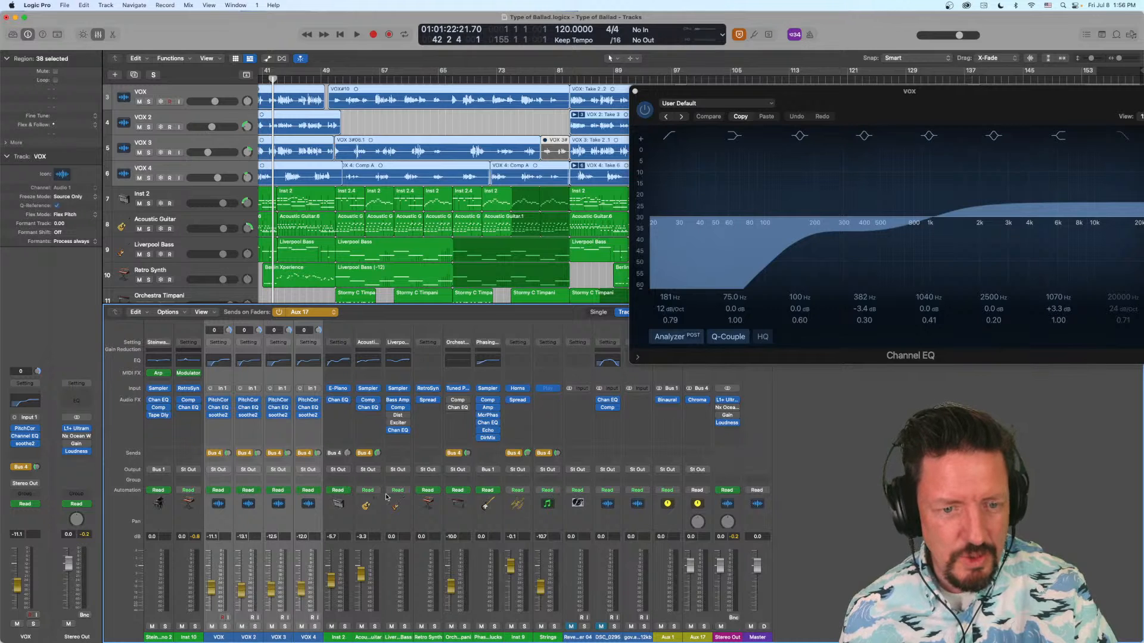
{"action": "left_click", "coordinate": [278, 313]}
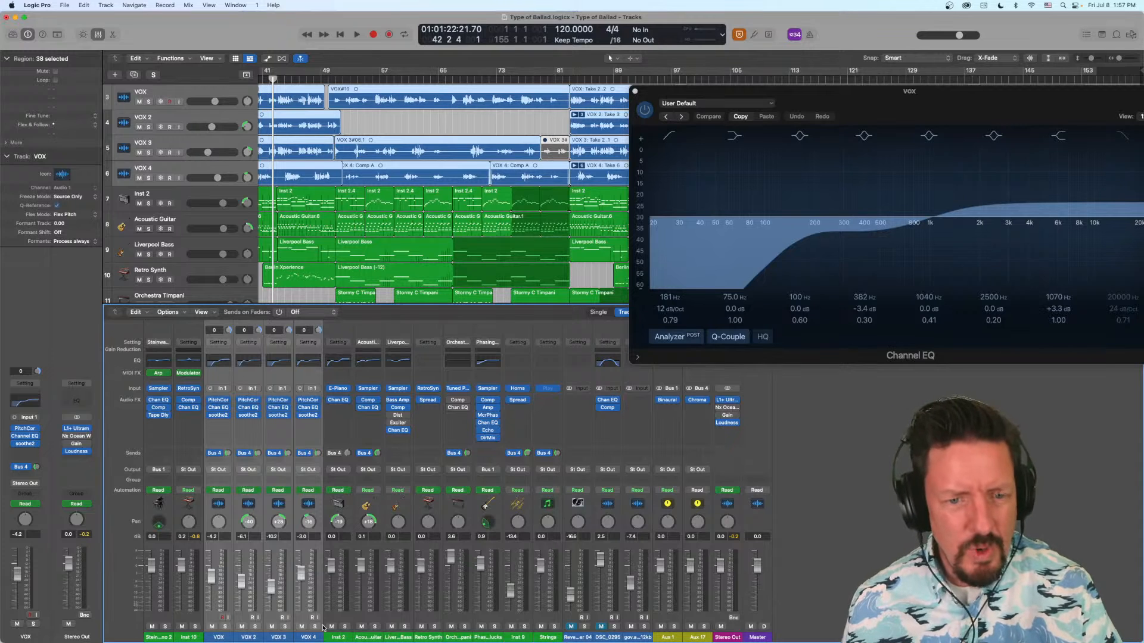
- Create Group 1 on Inst 2 and assign Acoustic Guitar and Liverpool Bass to it
{"action": "left_click", "coordinate": [339, 481]}
{"action": "left_click", "coordinate": [356, 513]}
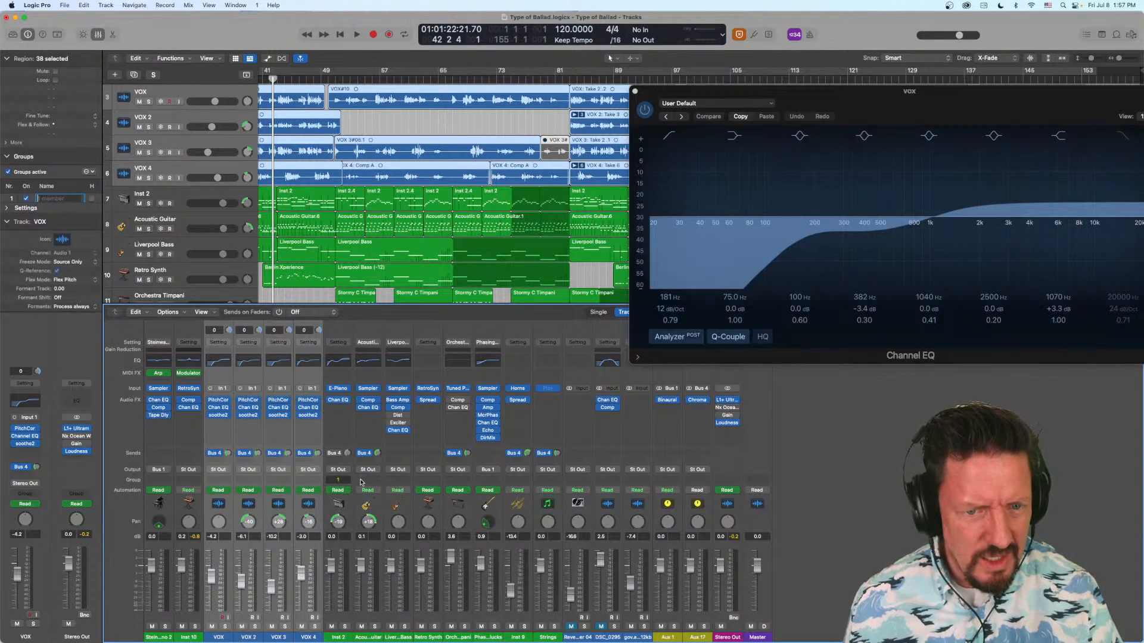
{"action": "left_click", "coordinate": [366, 481]}
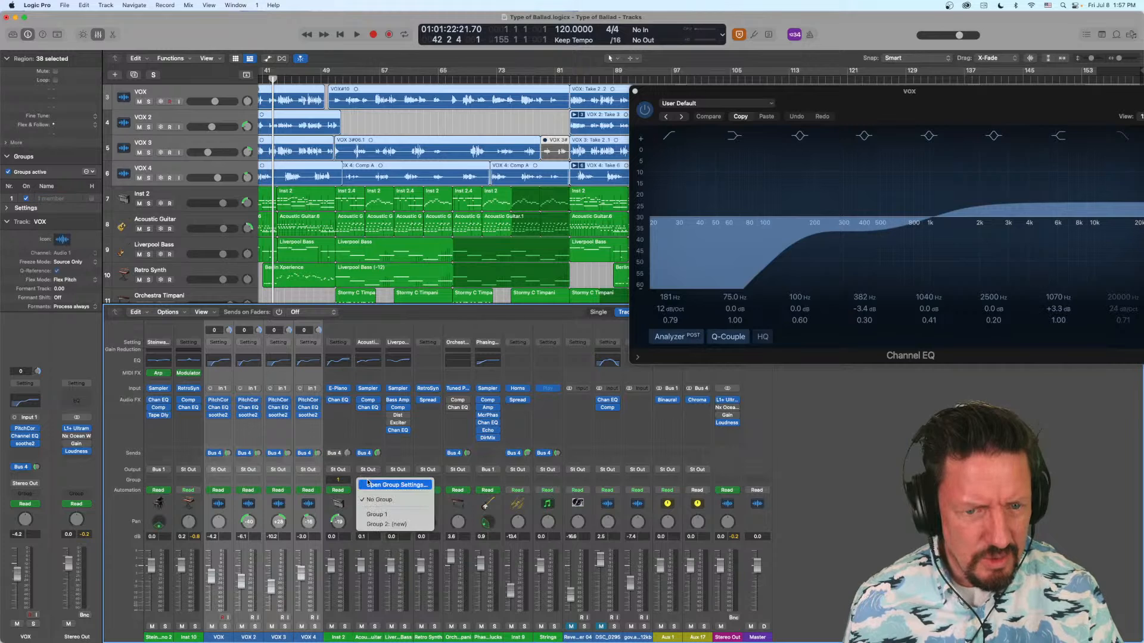
{"action": "left_click", "coordinate": [377, 515]}
{"action": "left_click", "coordinate": [389, 481]}
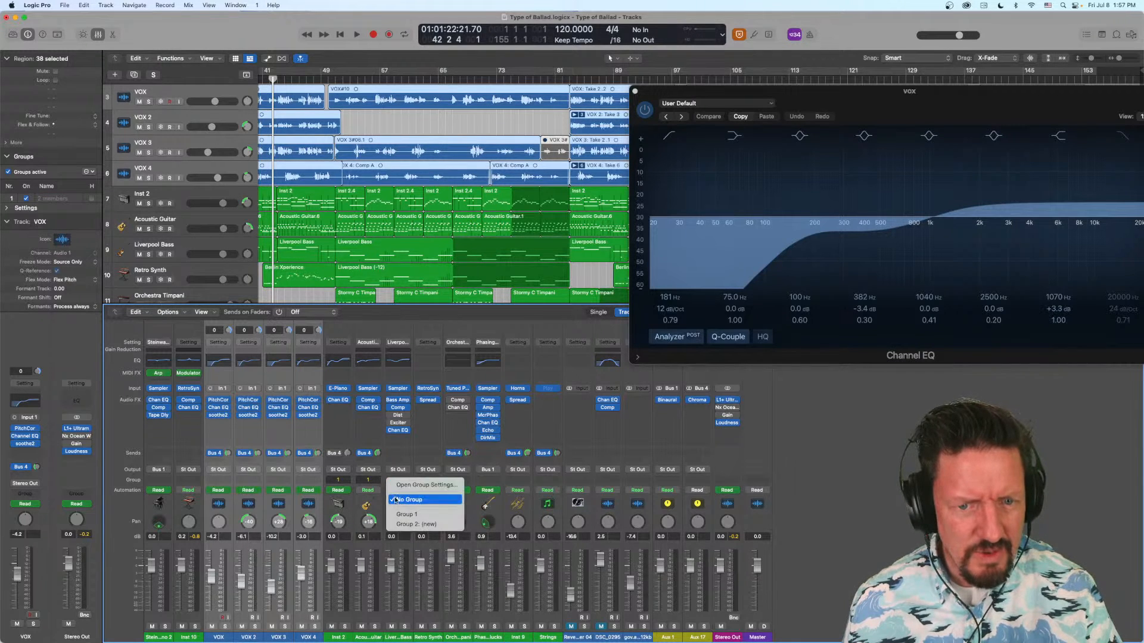
{"action": "left_click", "coordinate": [404, 516]}
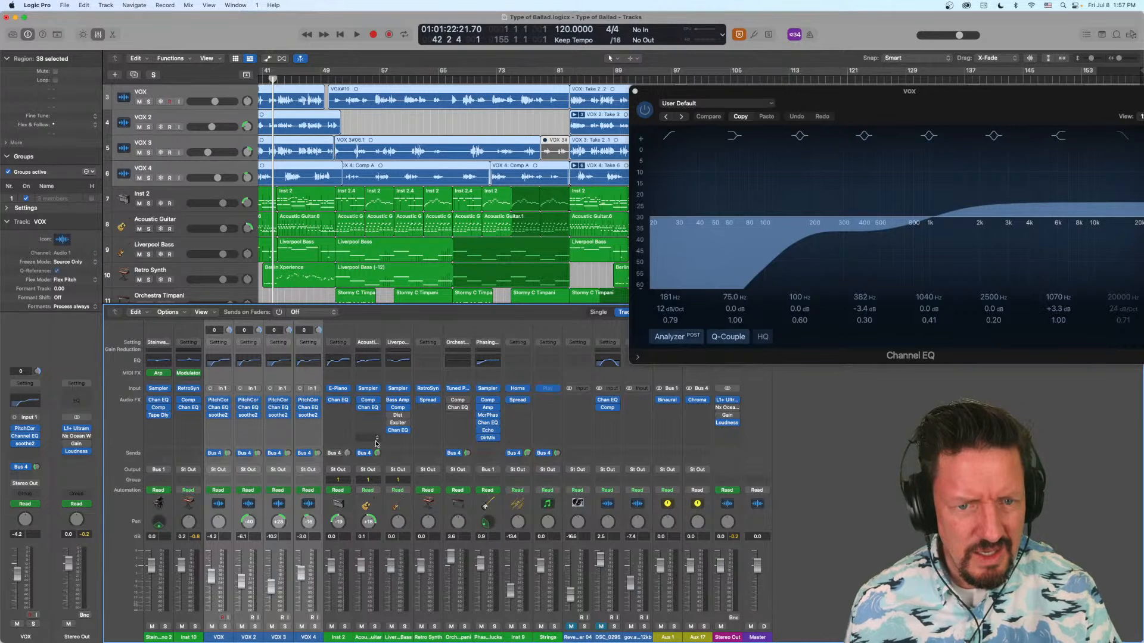
- Test Group 1 with Acoustic Guitar's fader, select Inst 2, and bypass and re-enable its Channel EQ
{"action": "left_click_drag", "start_coordinate": [360, 566], "coordinate": [360, 566]}
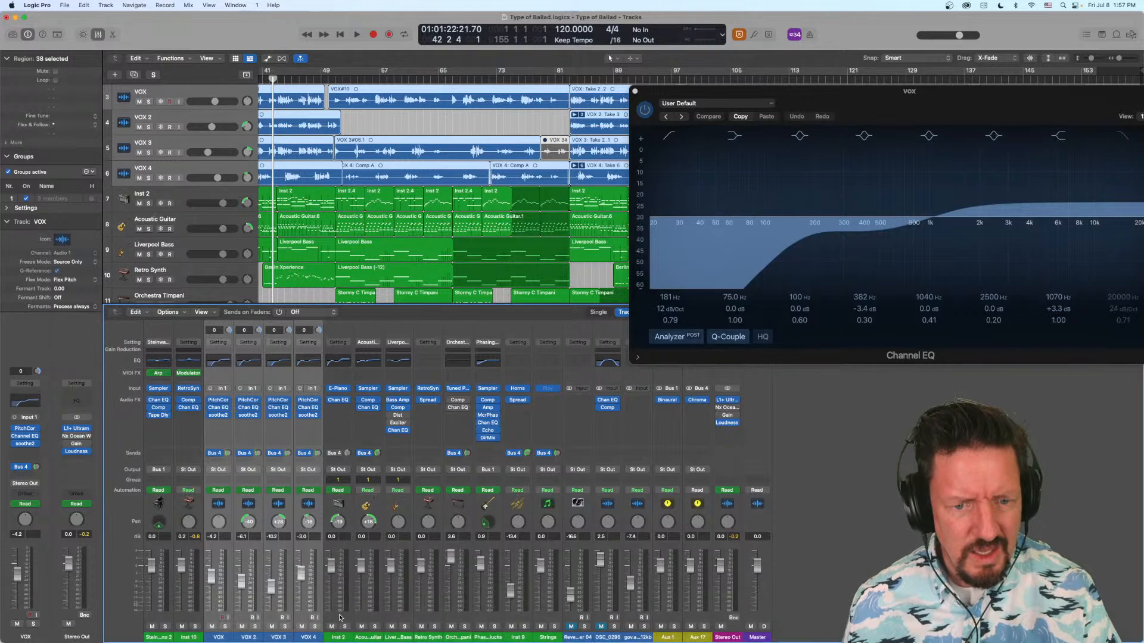
{"action": "left_click", "coordinate": [337, 637]}
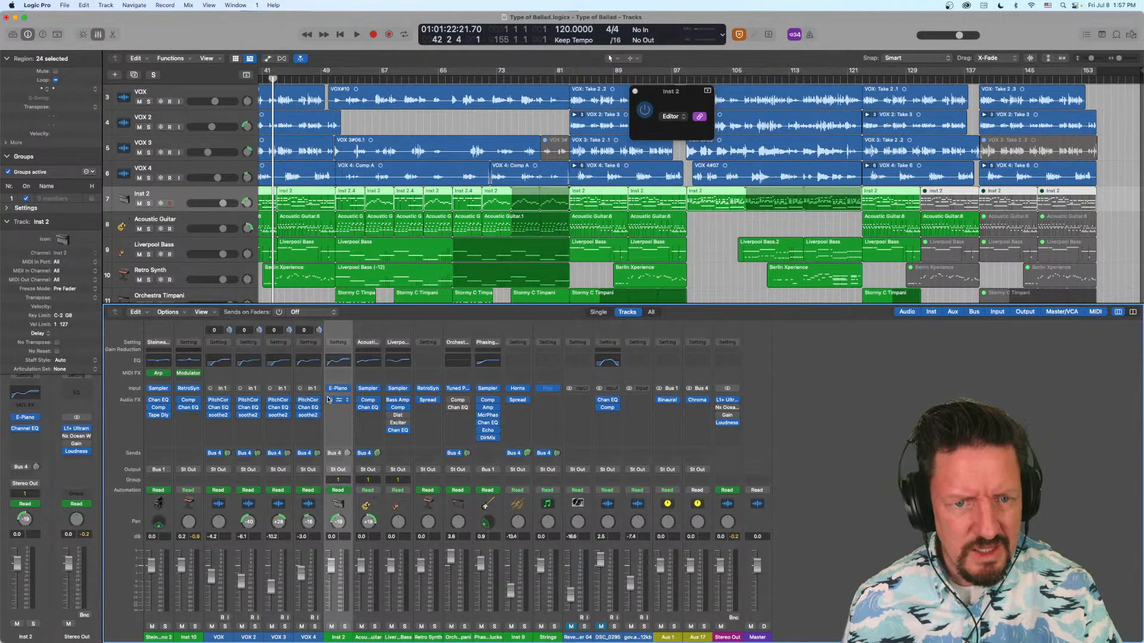
{"action": "left_click", "coordinate": [329, 400]}
{"action": "left_click", "coordinate": [329, 401]}
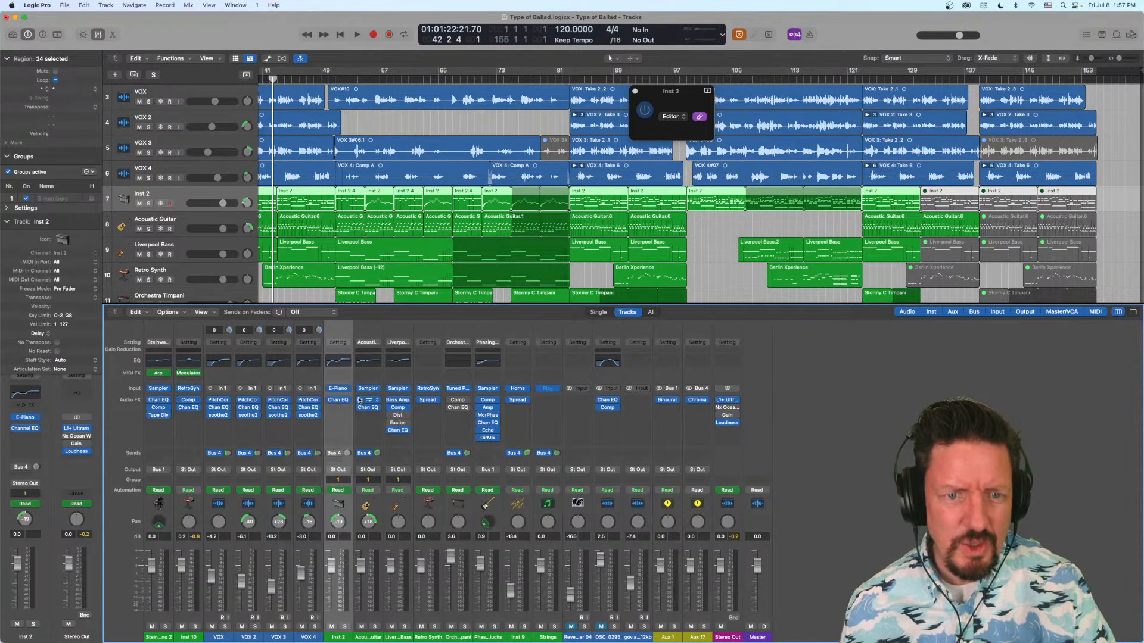
- Select the VOX 4 through VOX channel strips as a range, and reduce the selection to VOX alone
{"action": "left_click", "coordinate": [309, 637]}
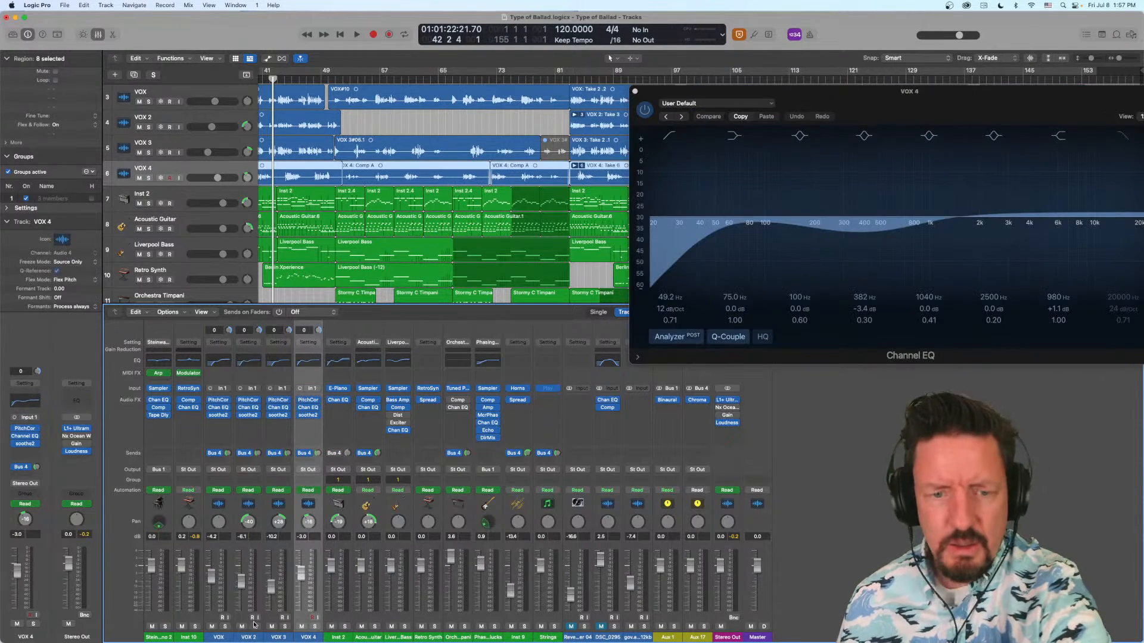
{"action": "left_click", "coordinate": [220, 637]}
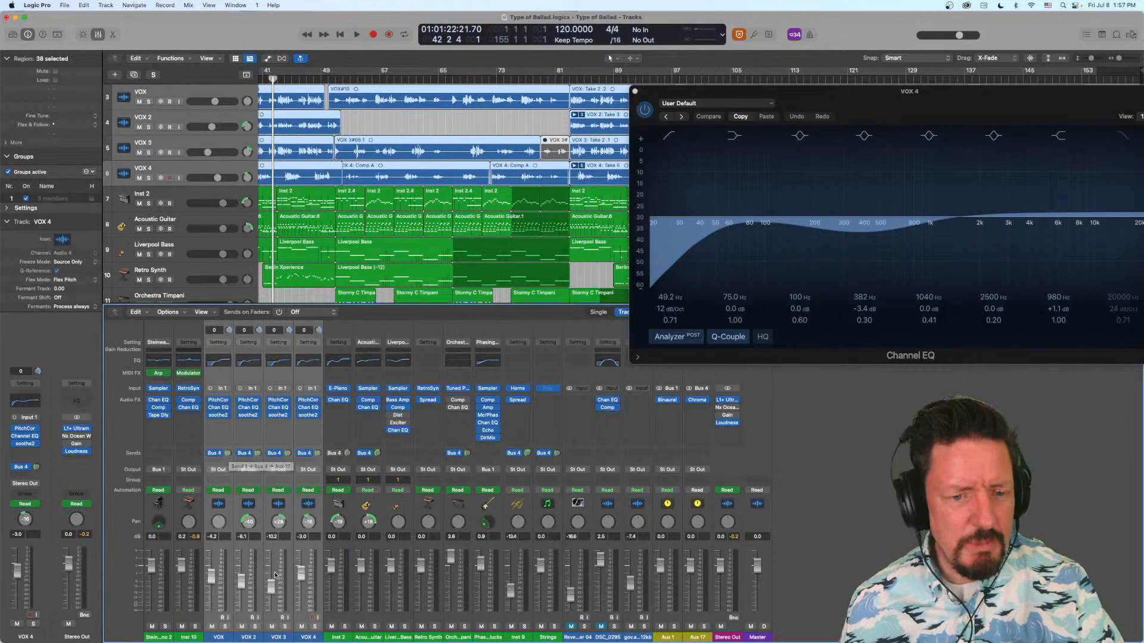
{"action": "left_click", "coordinate": [220, 638]}
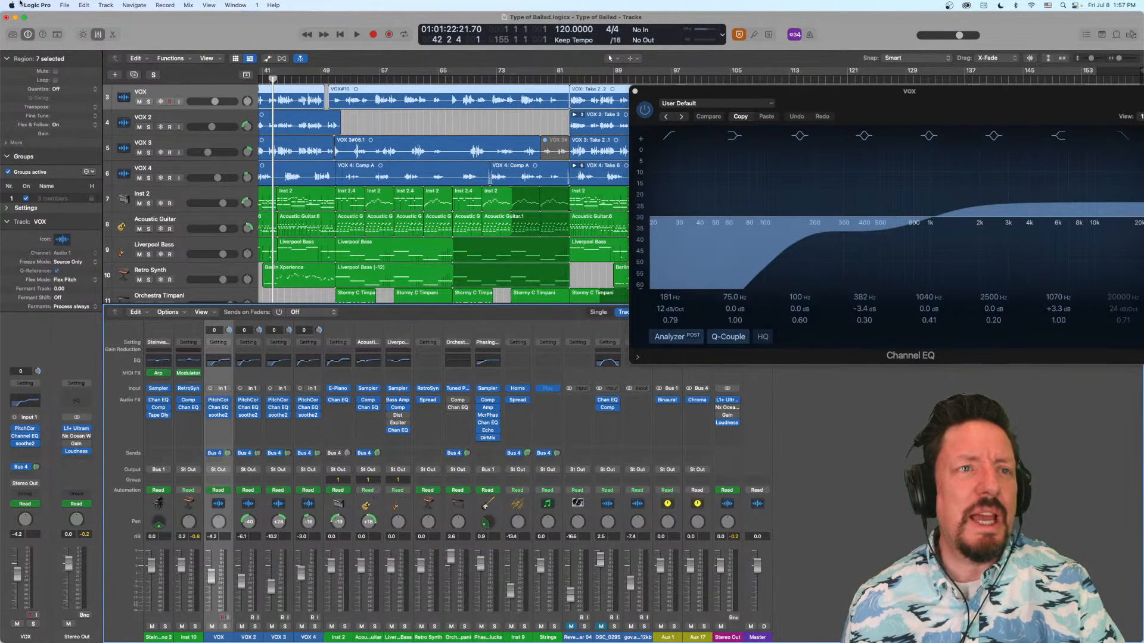
- Open the key commands editor and search for "select channel"
{"action": "left_click", "coordinate": [38, 5]}
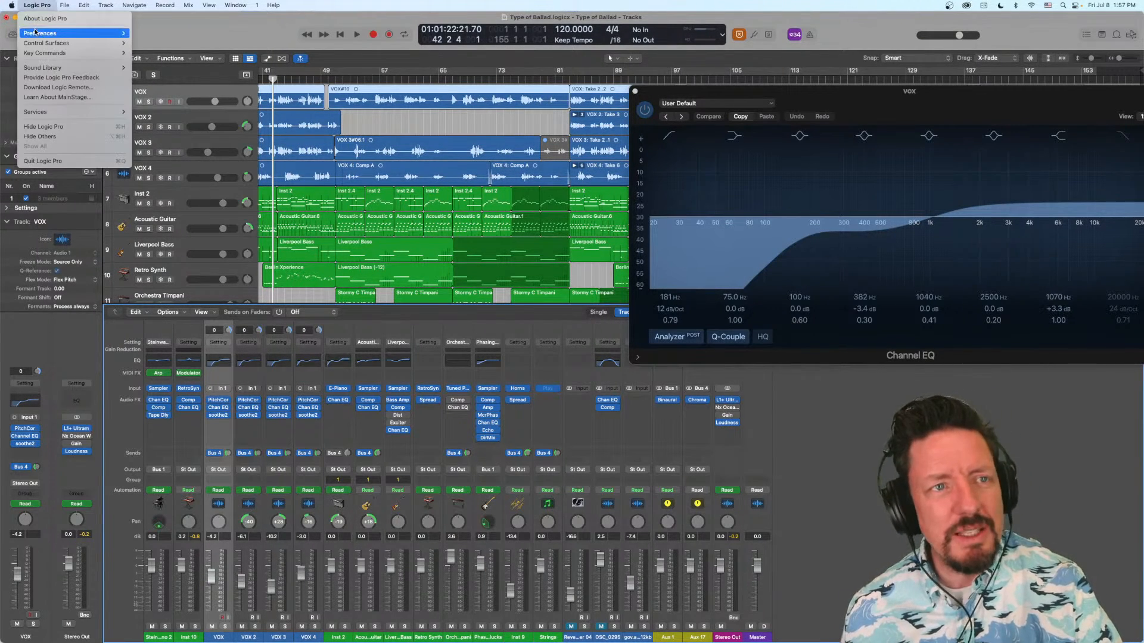
{"action": "mouse_move", "coordinate": [35, 33]}
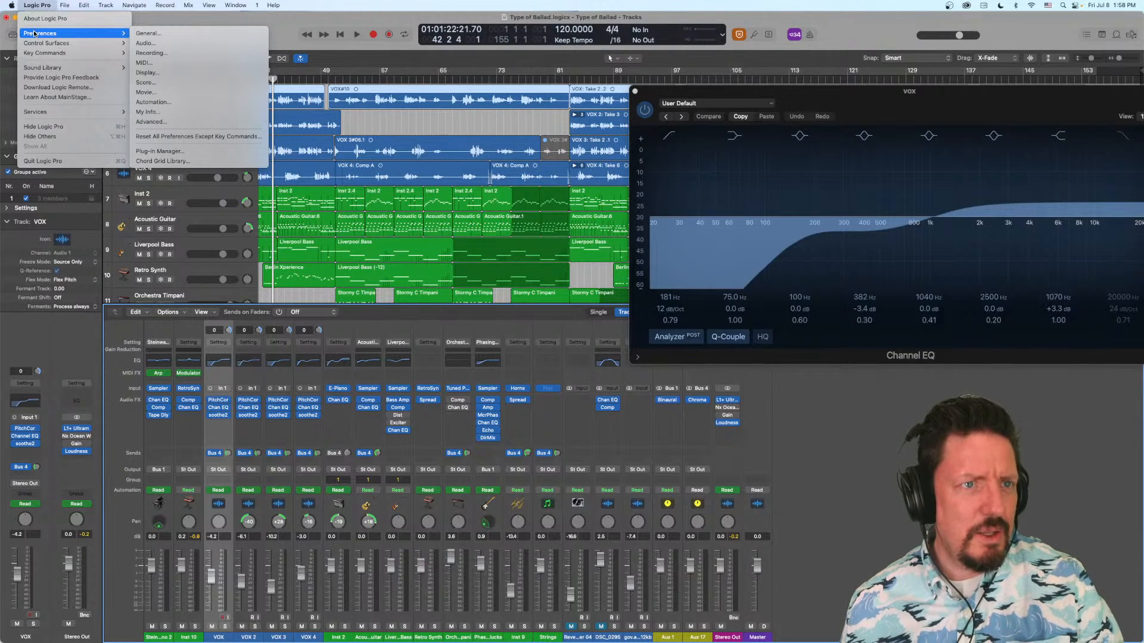
{"action": "mouse_move", "coordinate": [41, 52]}
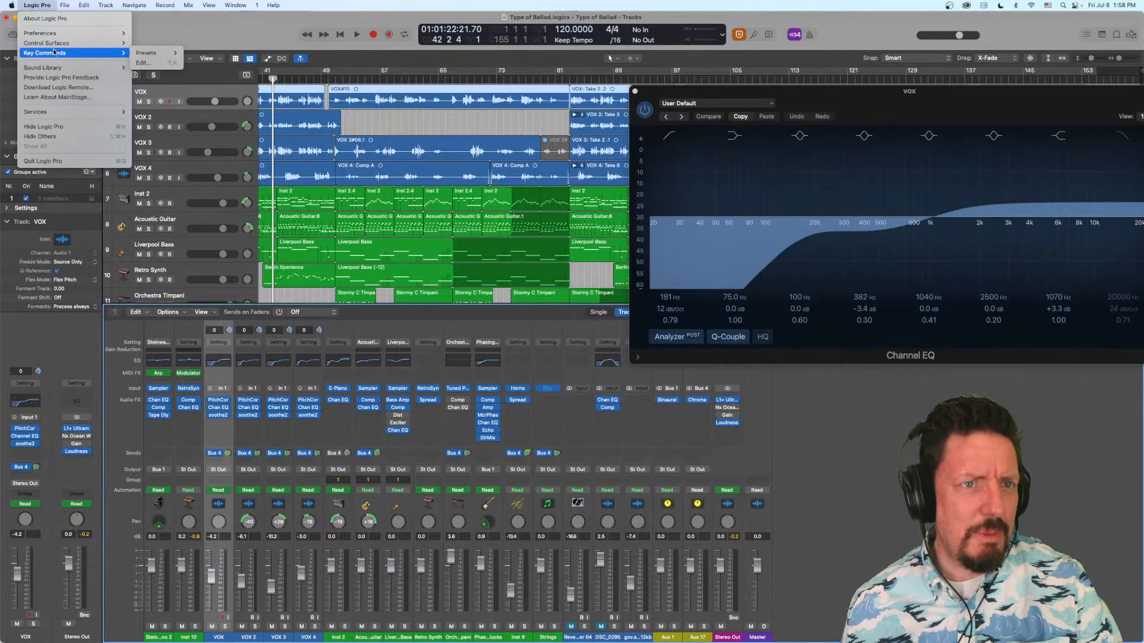
{"action": "left_click", "coordinate": [151, 63]}
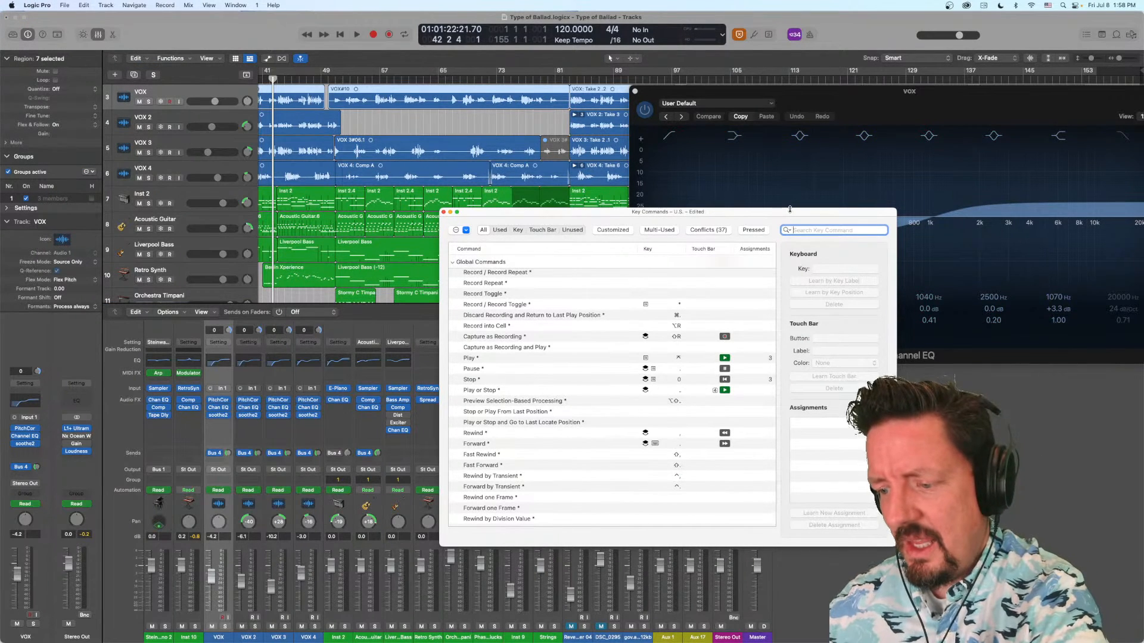
{"action": "type", "text": "select"}
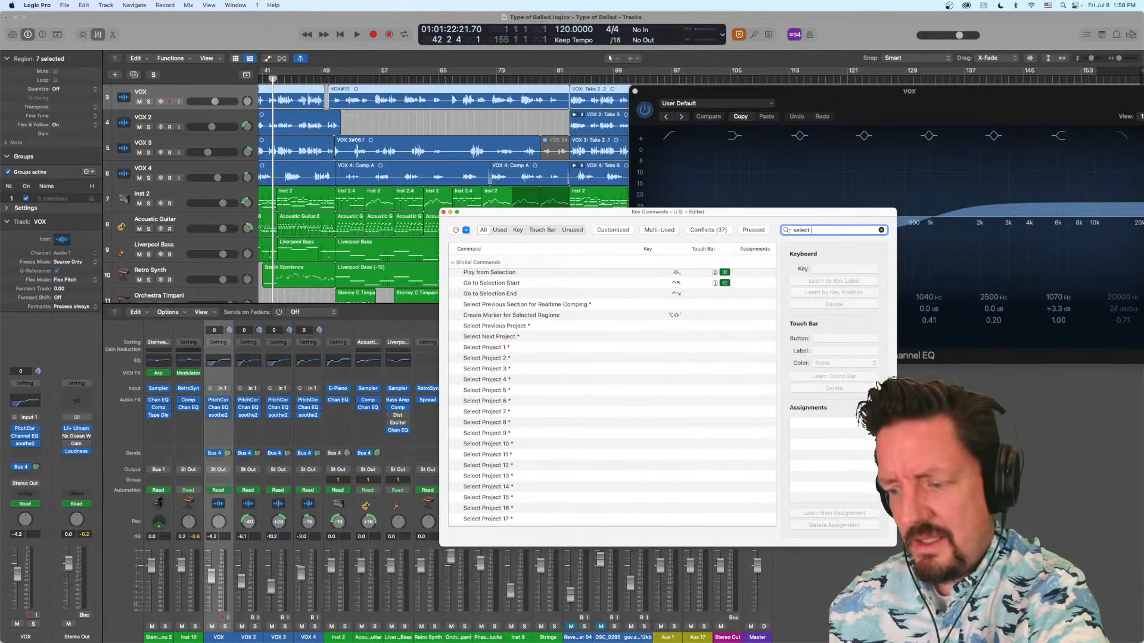
{"action": "type", "text": " channel"}
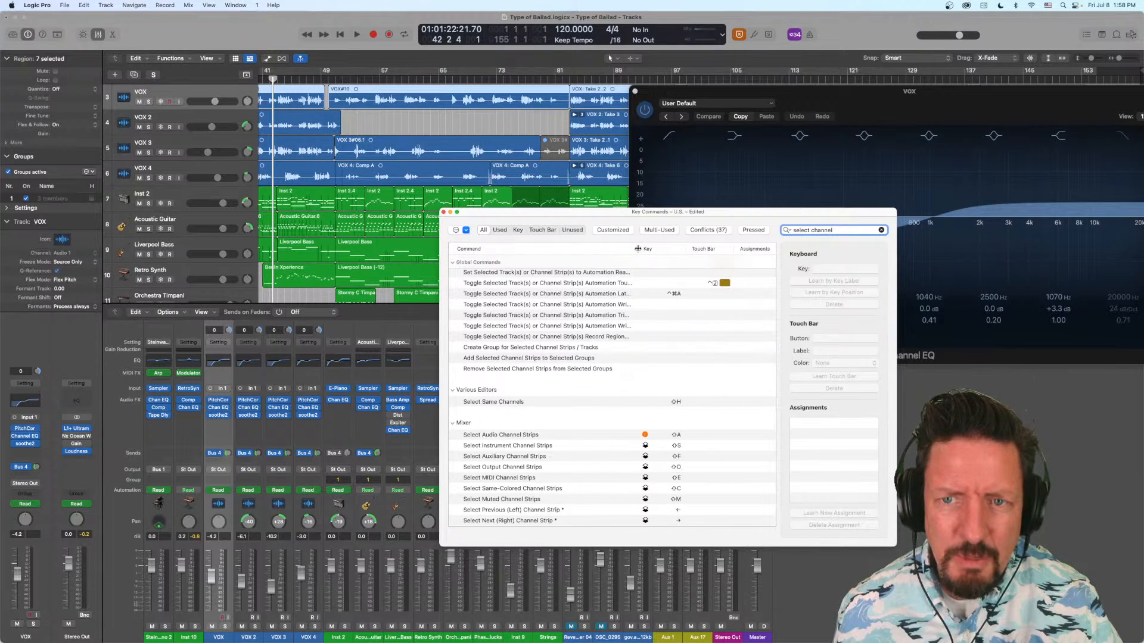
- Enlarge the key commands window and examine the Mixer commands for selecting channel strips, along with their assigned keys
{"action": "left_click_drag", "start_coordinate": [638, 249], "coordinate": [794, 263]}
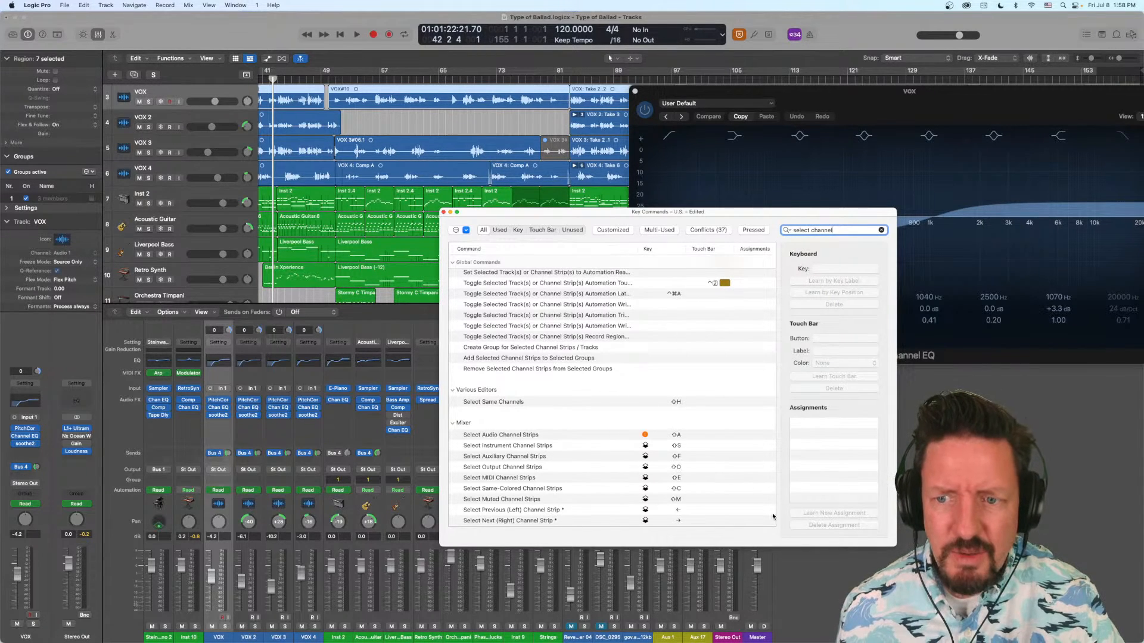
{"action": "left_click_drag", "start_coordinate": [897, 546], "coordinate": [1103, 572]}
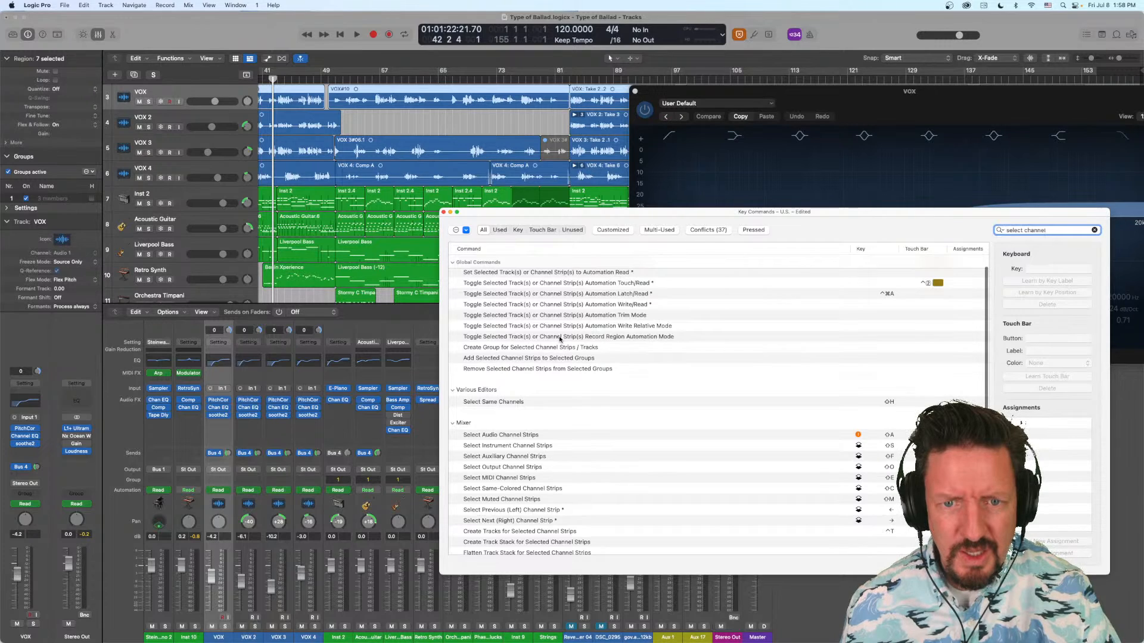
{"action": "scroll", "coordinate": [563, 345], "scroll_direction": "down", "scroll_amount": 2}
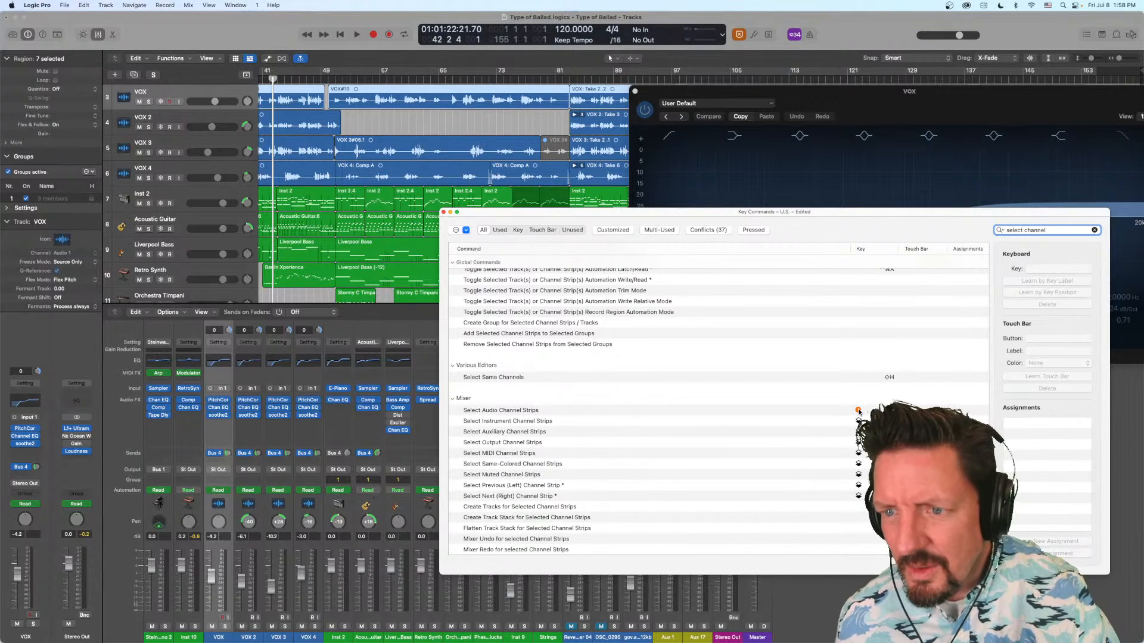
{"action": "mouse_move", "coordinate": [859, 412]}
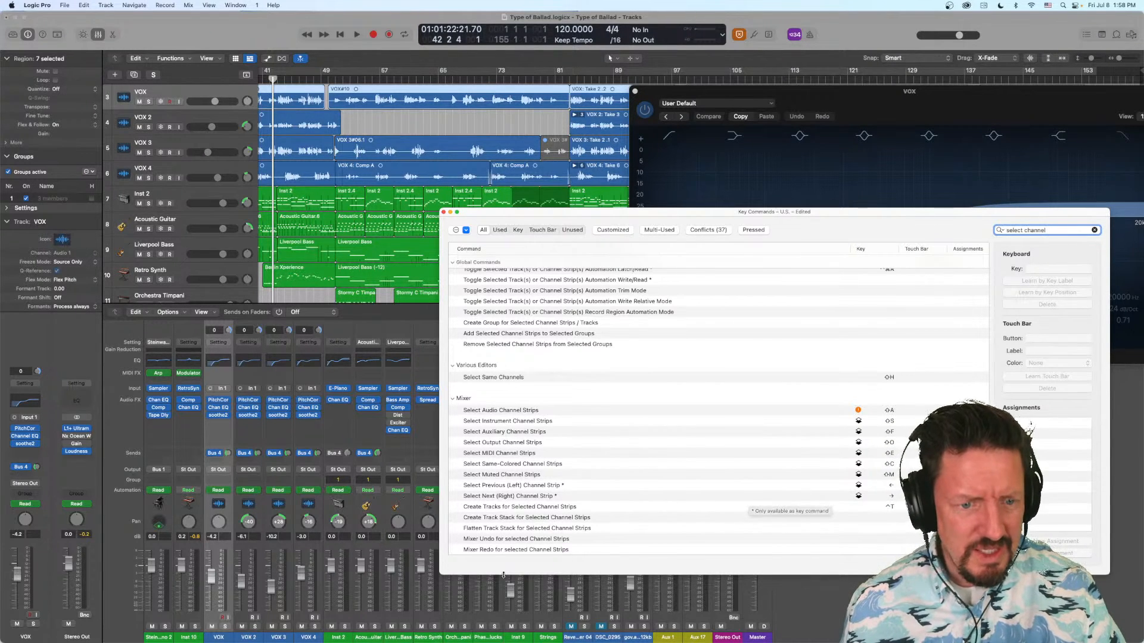
- Select the VOX 2 channel strip and close the key commands window
{"action": "left_click", "coordinate": [220, 639]}
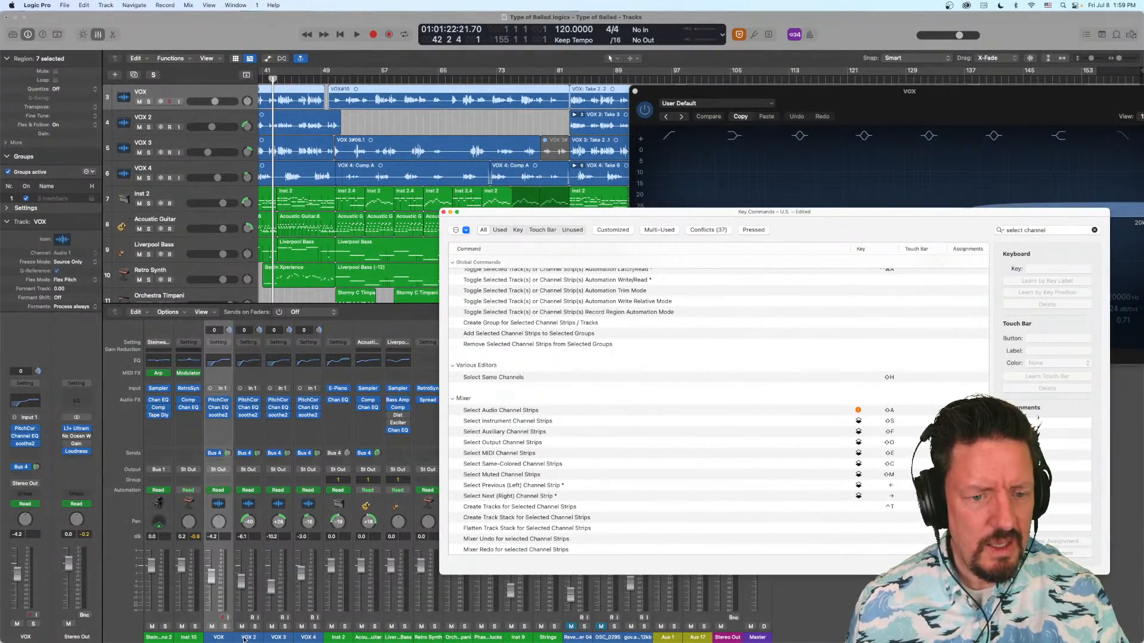
{"action": "left_click", "coordinate": [243, 638]}
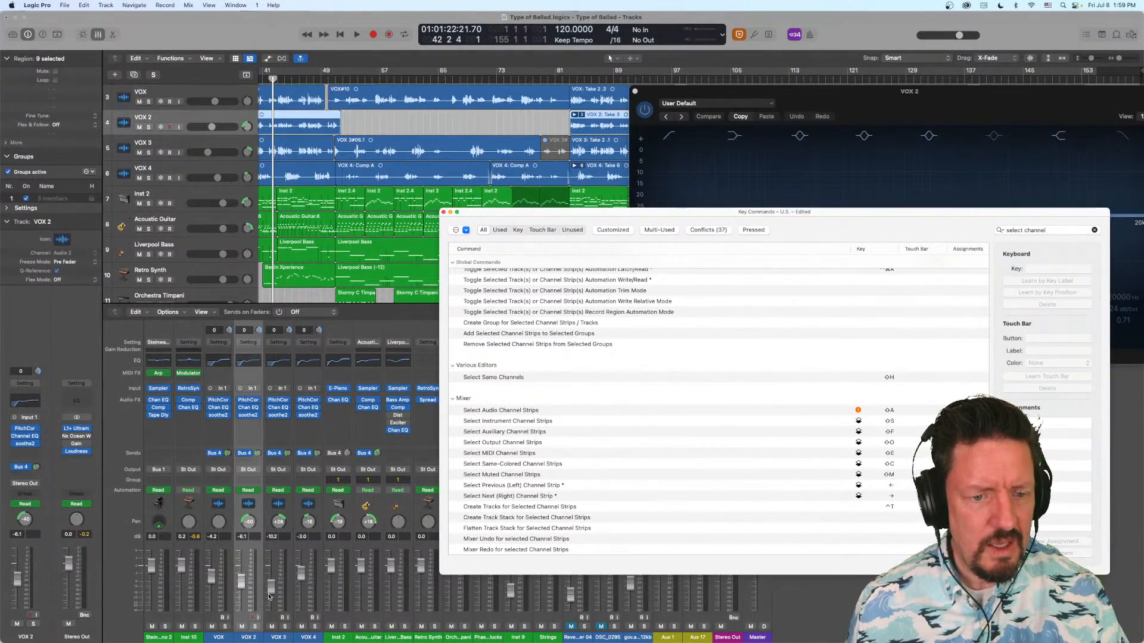
{"action": "left_click_drag", "start_coordinate": [444, 213], "coordinate": [453, 214]}
{"action": "left_click", "coordinate": [453, 213]}
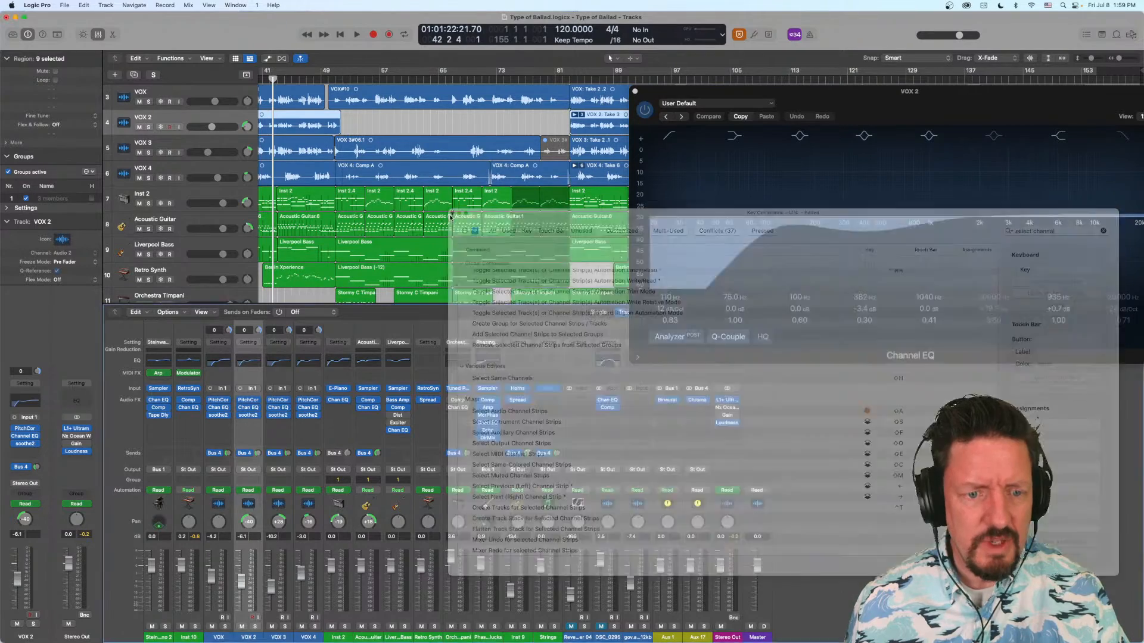
- Step the channel strip selection from VOX 2 through to Liverpool Bass and back to Inst 2
{"action": "key", "text": "Up"}
{"action": "key", "text": "Down"}
{"action": "key", "text": "Down"}
{"action": "key", "text": "Down"}
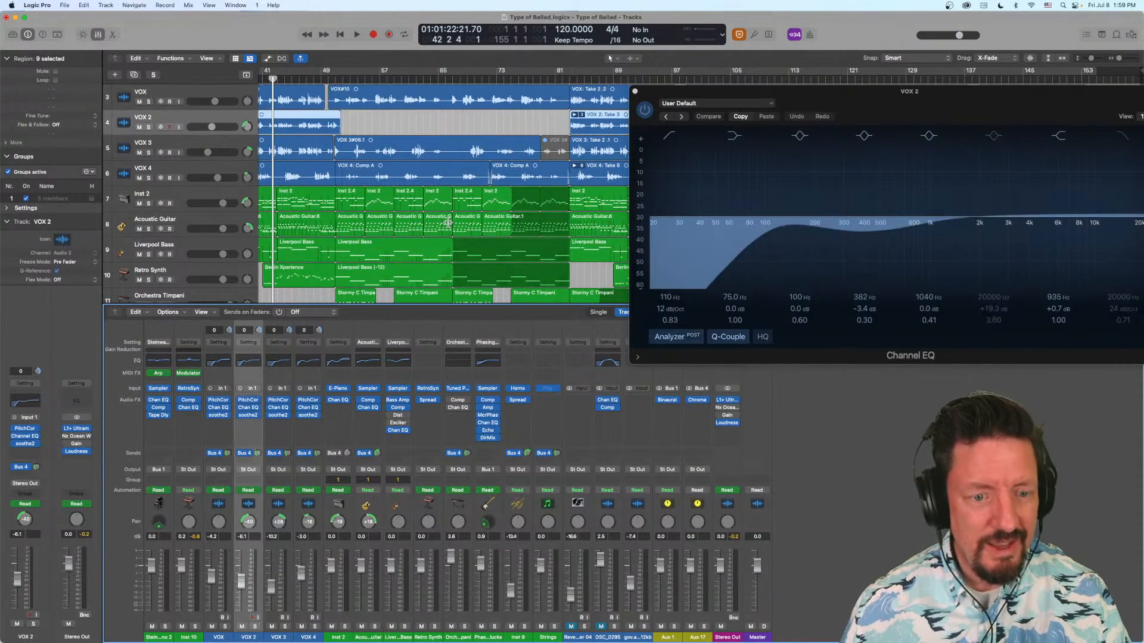
{"action": "key", "text": "Down"}
{"action": "key", "text": "Down"}
{"action": "key", "text": "Down"}
{"action": "key", "text": "Down"}
{"action": "key", "text": "Down"}
{"action": "key", "text": "Down"}
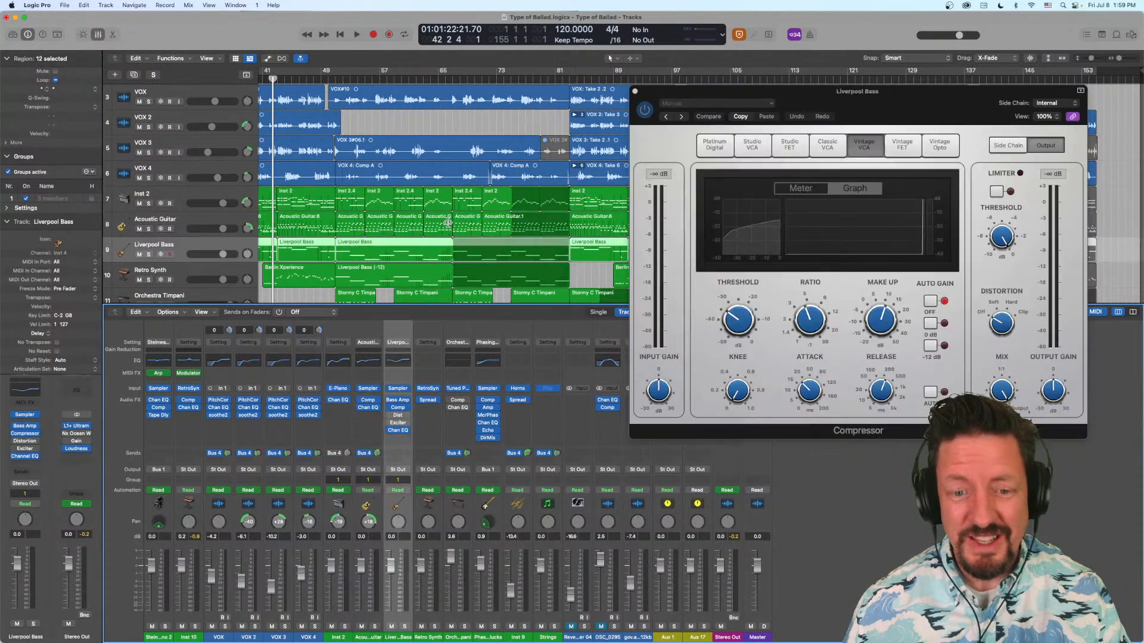
{"action": "key", "text": "Up"}
{"action": "key", "text": "Up"}
{"action": "key", "text": "Up"}
{"action": "key", "text": "Up"}
{"action": "key", "text": "Up"}
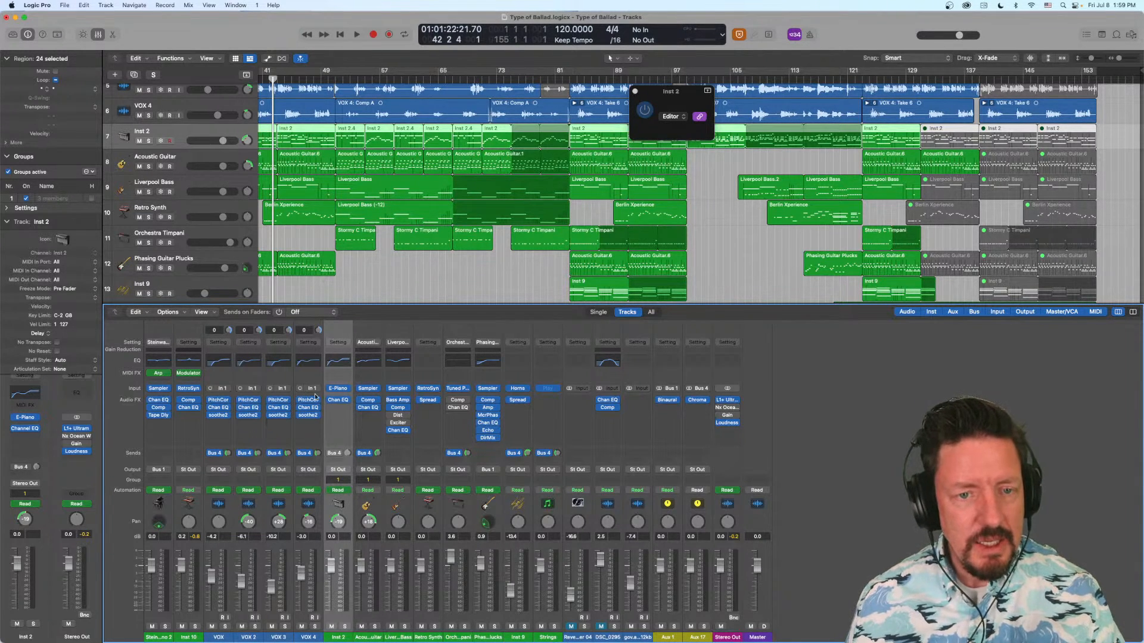
- Open Inst 2's Channel EQ, move its window over the tracks area, and try stepping the selection with it in front
{"action": "left_click", "coordinate": [338, 400]}
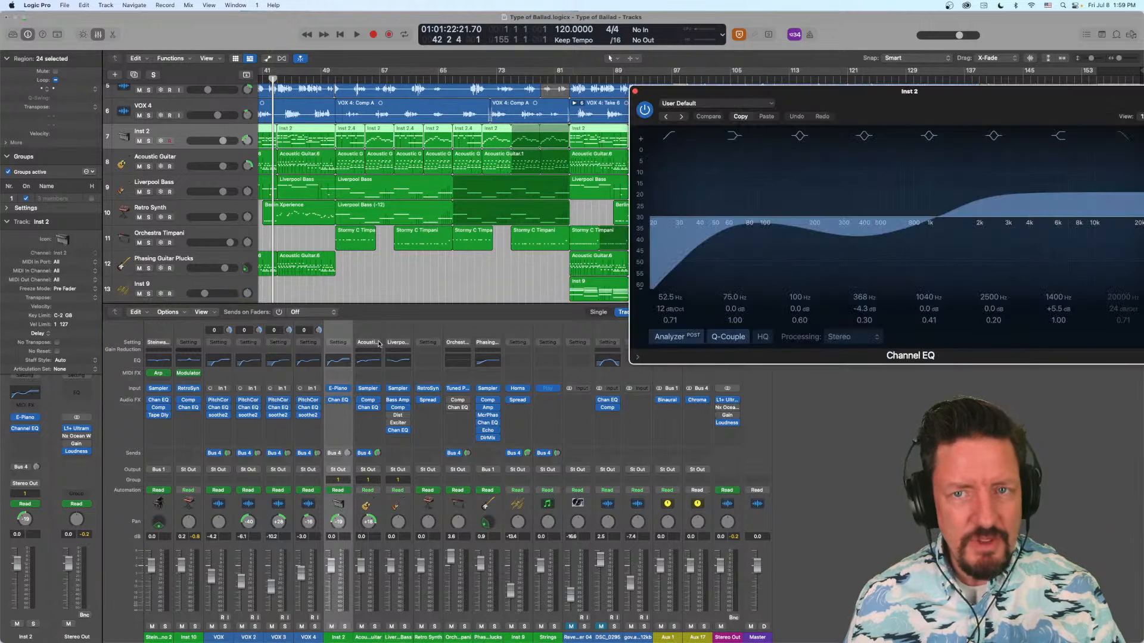
{"action": "left_click_drag", "start_coordinate": [901, 94], "coordinate": [544, 93]}
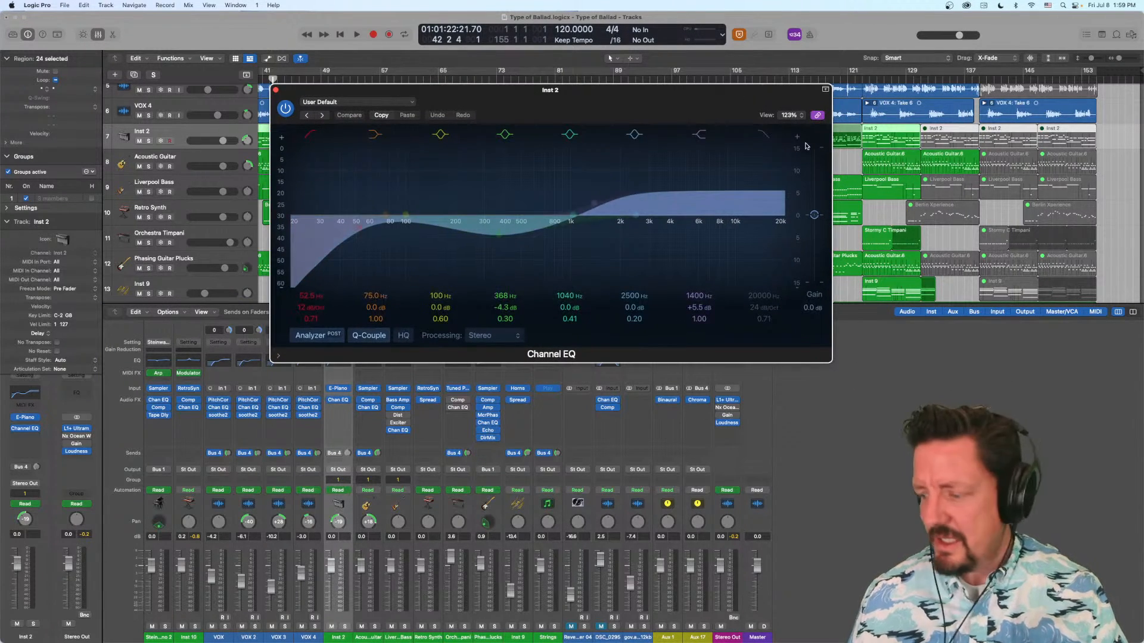
{"action": "key", "text": "super+z"}
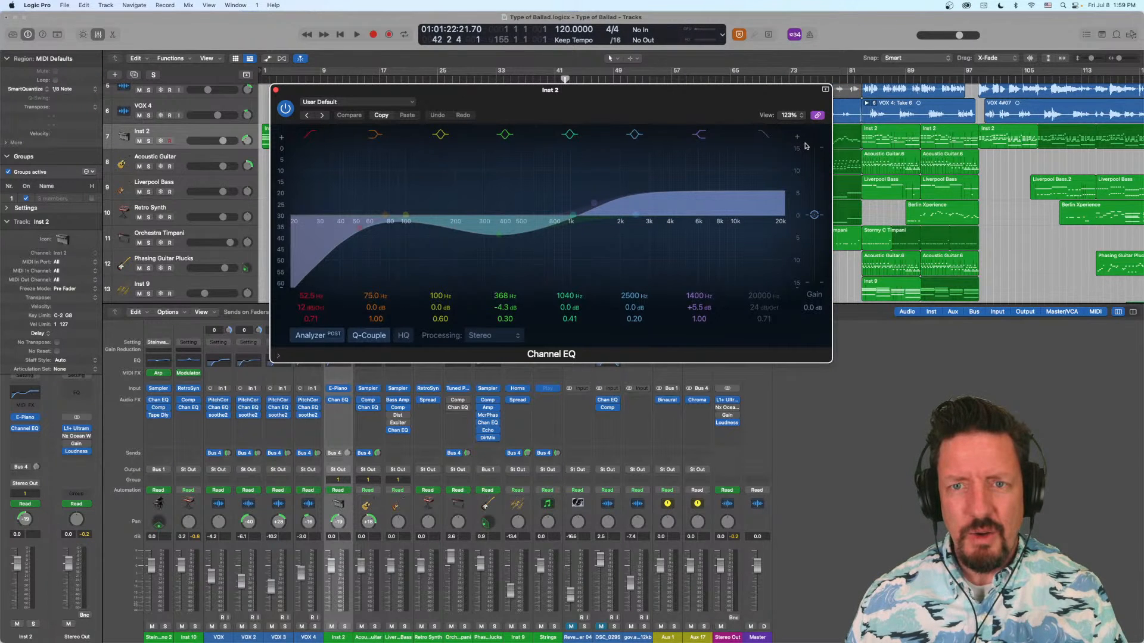
{"action": "key", "text": "Right"}
{"action": "key", "text": "super+shift+z"}
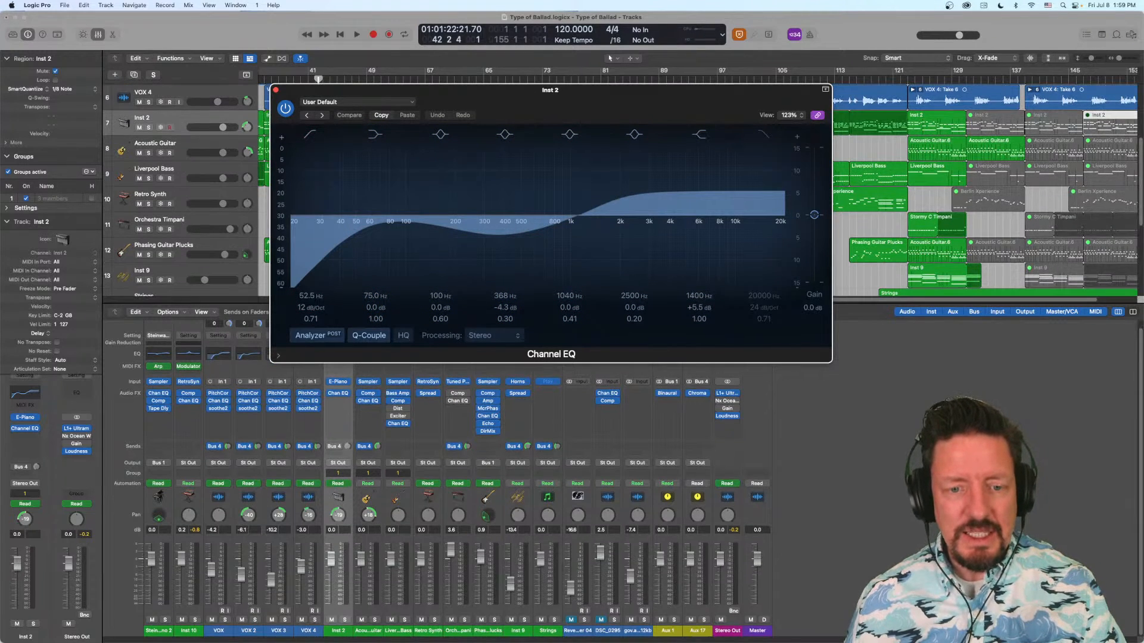
- Select the Inst 2 strip and then VOX 4, give the mixer focus, and step the selection back to VOX 2
{"action": "left_click", "coordinate": [337, 639]}
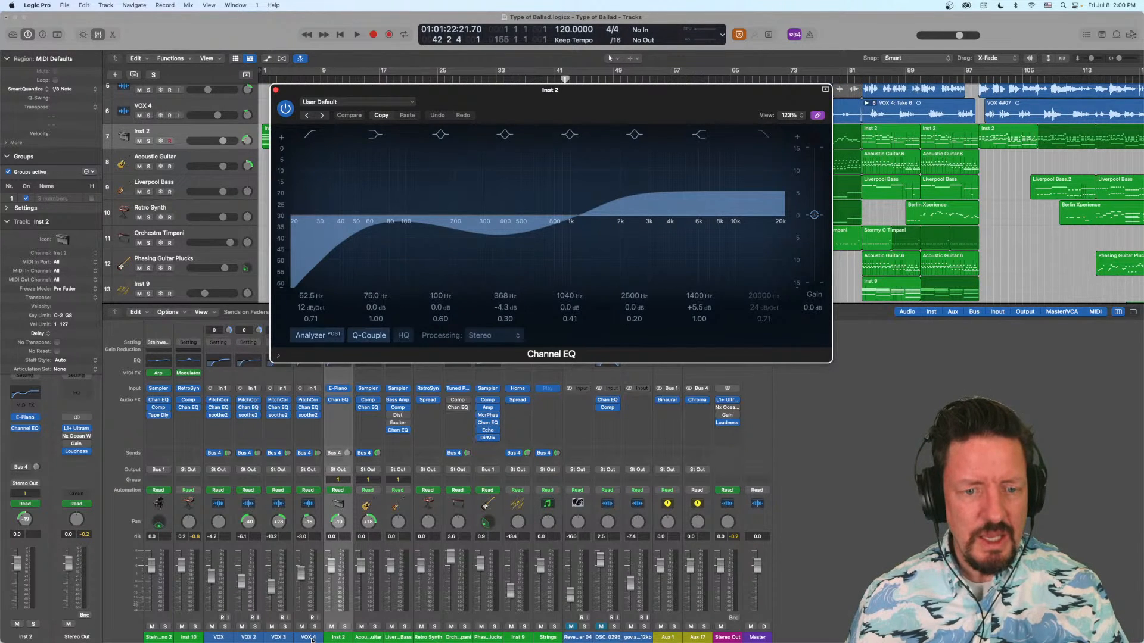
{"action": "left_click", "coordinate": [311, 639]}
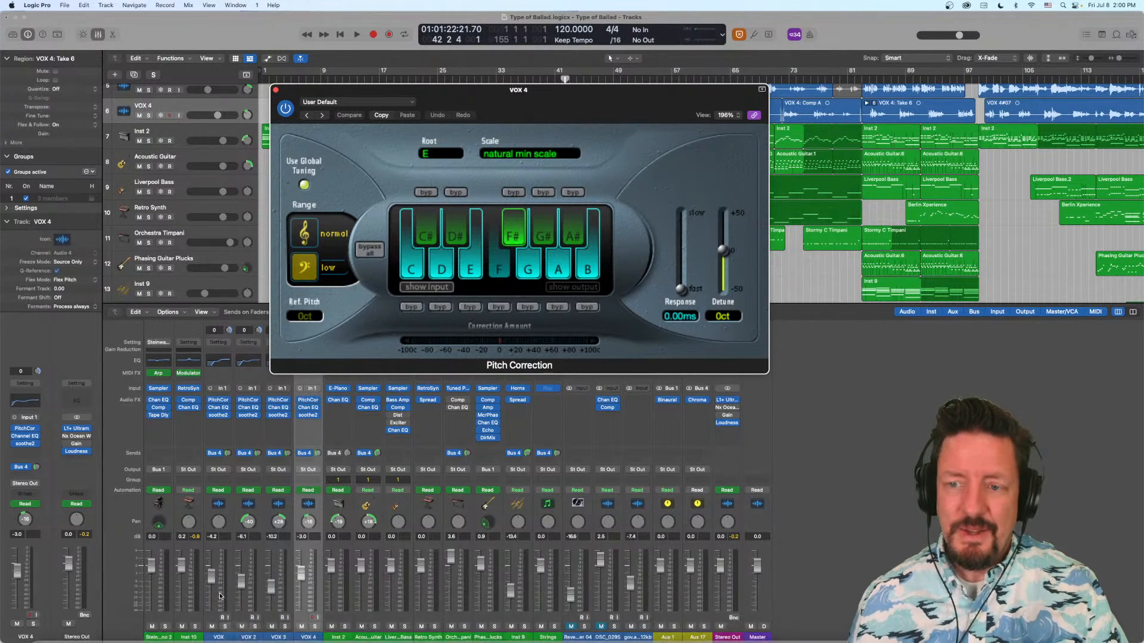
{"action": "left_click", "coordinate": [888, 522]}
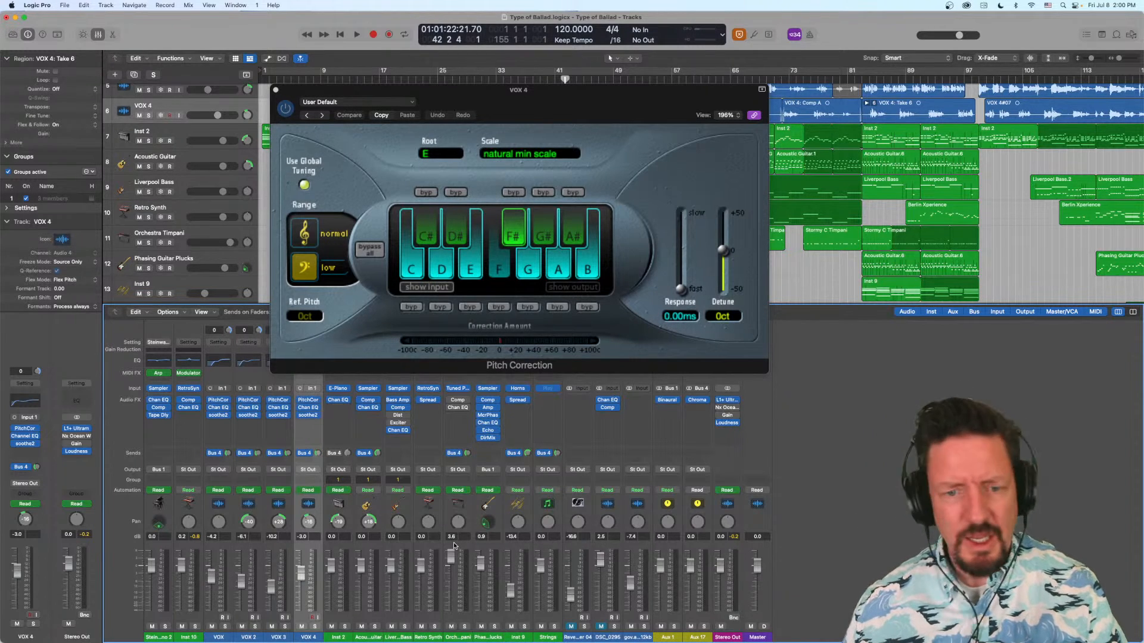
{"action": "key", "text": "Up"}
{"action": "key", "text": "Up"}
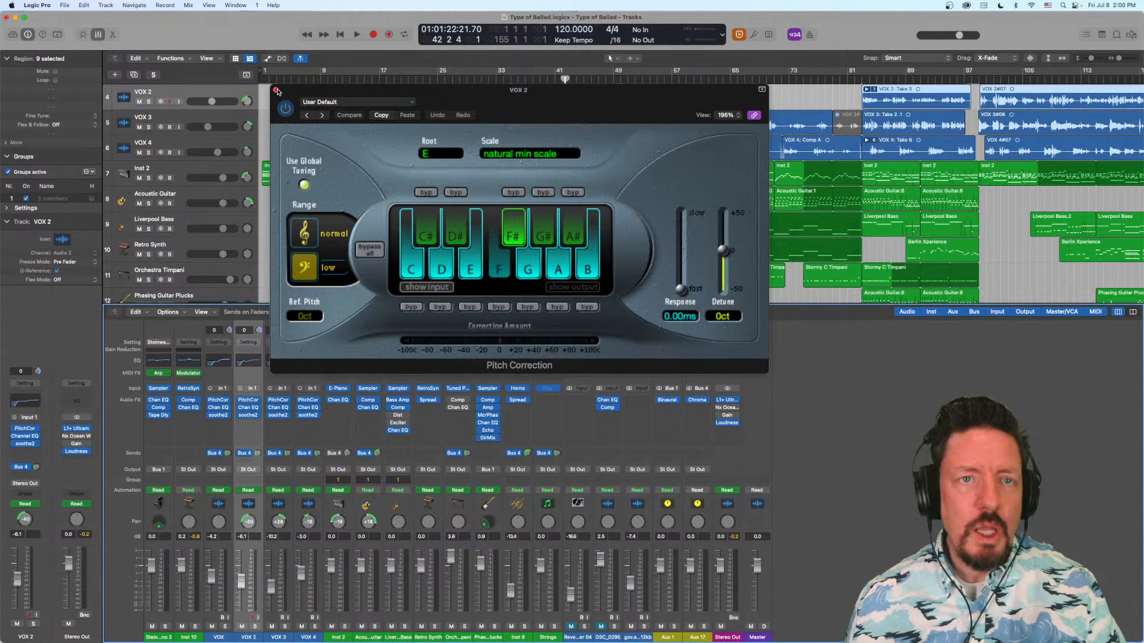
- Move the Pitch Correction window aside, give the tracks area focus, and step the selection through VOX 2's regions
{"action": "left_click_drag", "start_coordinate": [279, 90], "coordinate": [681, 53]}
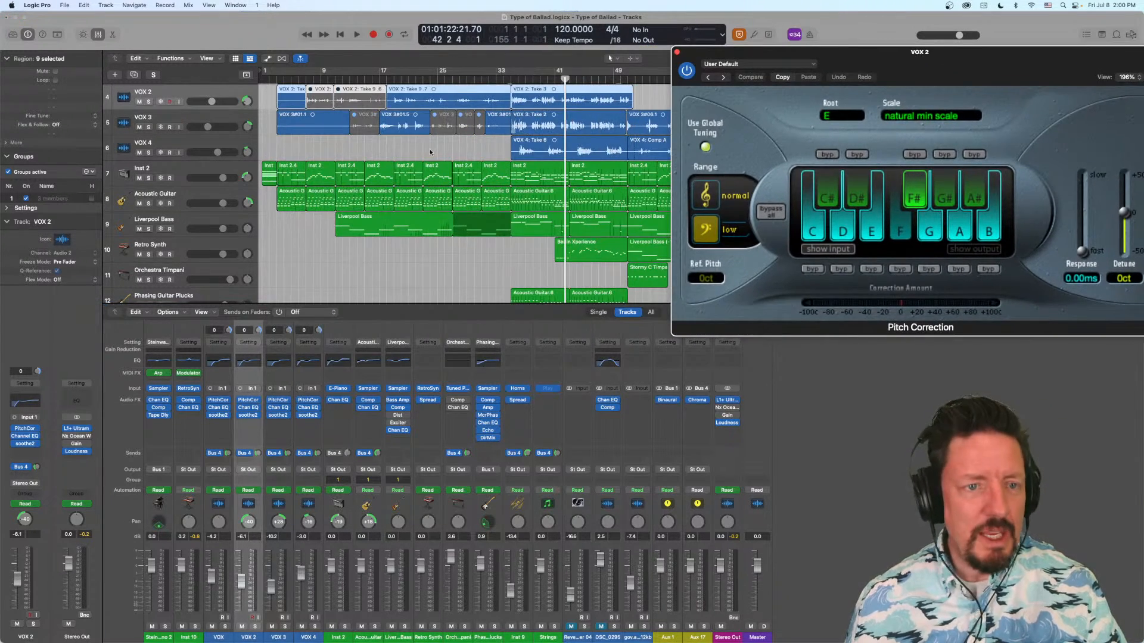
{"action": "left_click", "coordinate": [831, 433]}
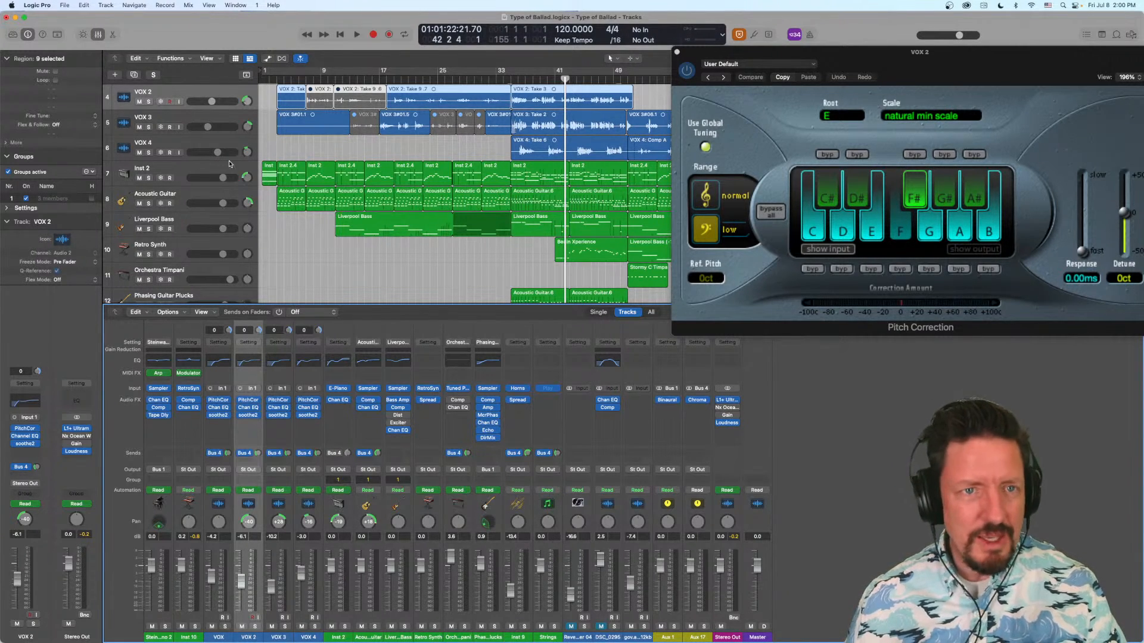
{"action": "left_click", "coordinate": [291, 246]}
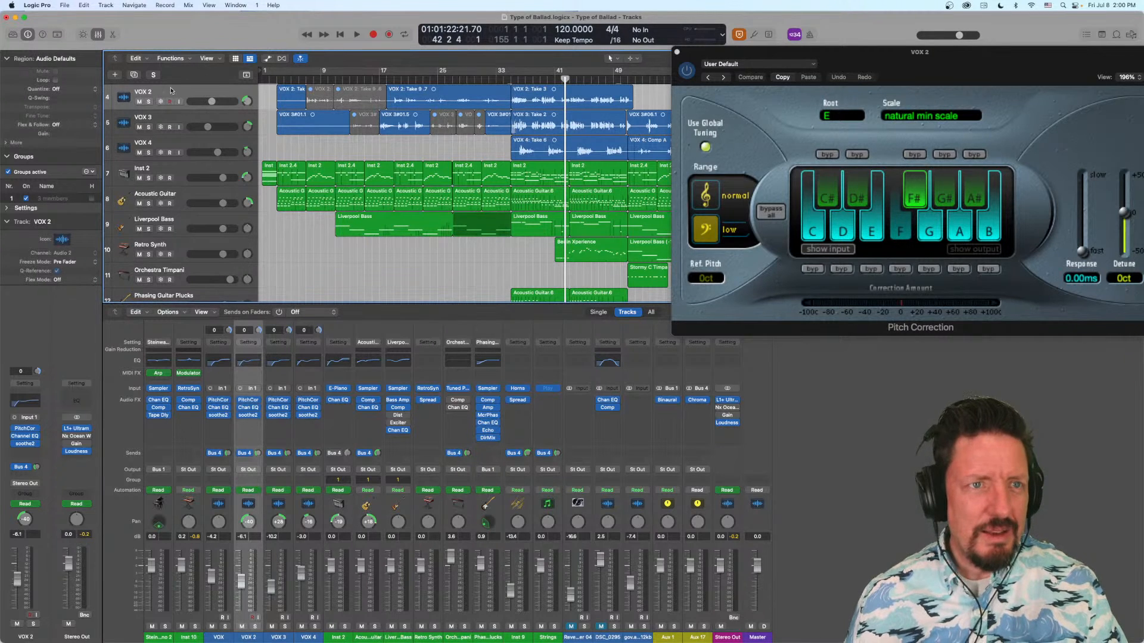
{"action": "key", "text": "Right"}
{"action": "key", "text": "Right"}
{"action": "key", "text": "Right"}
{"action": "key", "text": "Right"}
{"action": "key", "text": "Right"}
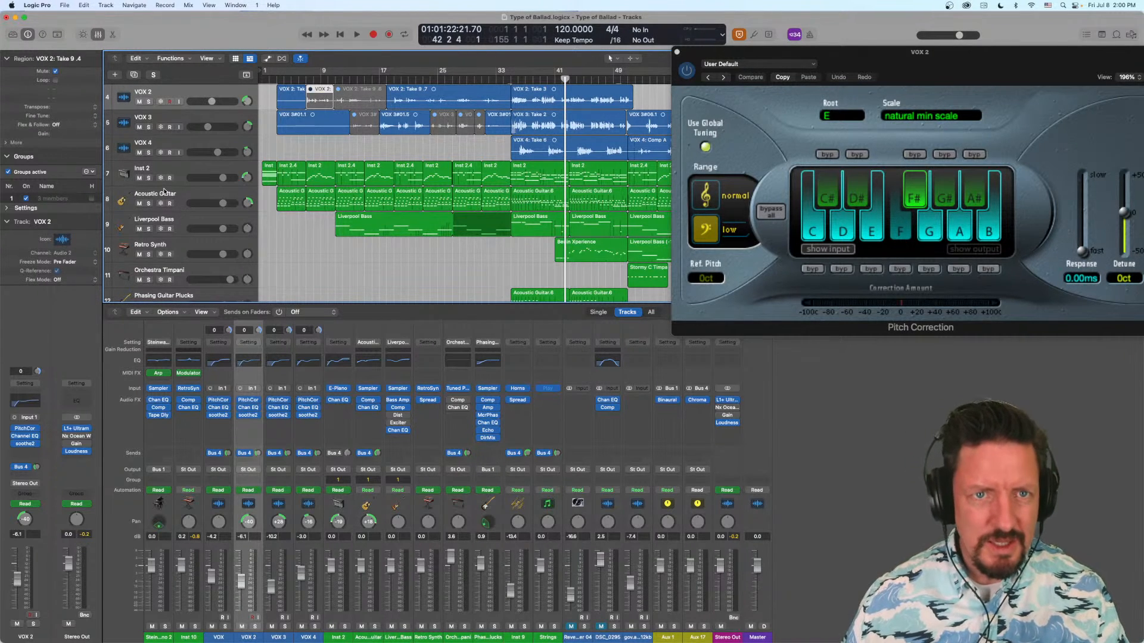
{"action": "key", "text": "Left"}
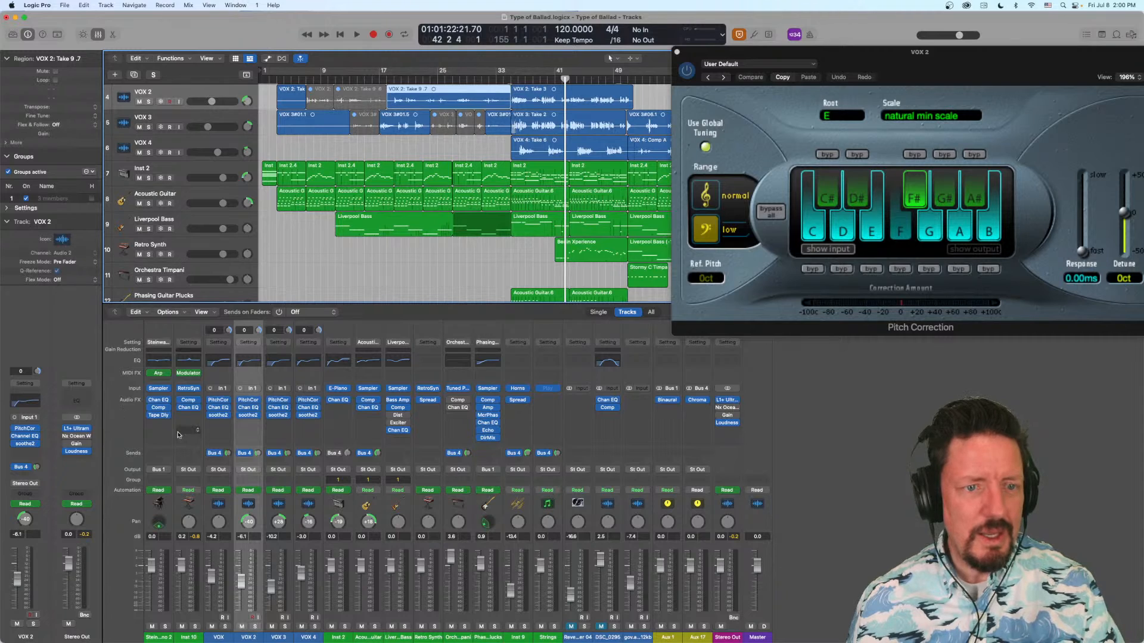
- Select the Steinway Piano 2 channel strip, step the selection forward to Inst 2, and step back to VOX
{"action": "left_click", "coordinate": [172, 451]}
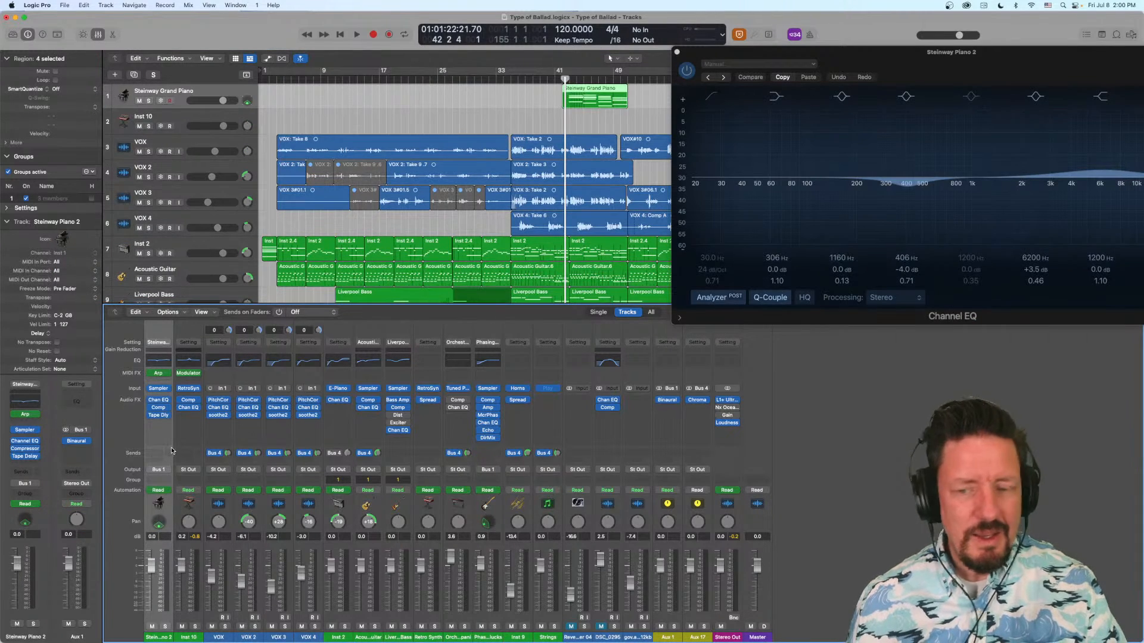
{"action": "key", "text": "Down"}
{"action": "key", "text": "Down"}
{"action": "key", "text": "Down"}
{"action": "key", "text": "Down"}
{"action": "key", "text": "Down"}
{"action": "key", "text": "Down"}
{"action": "key", "text": "Down"}
{"action": "key", "text": "Down"}
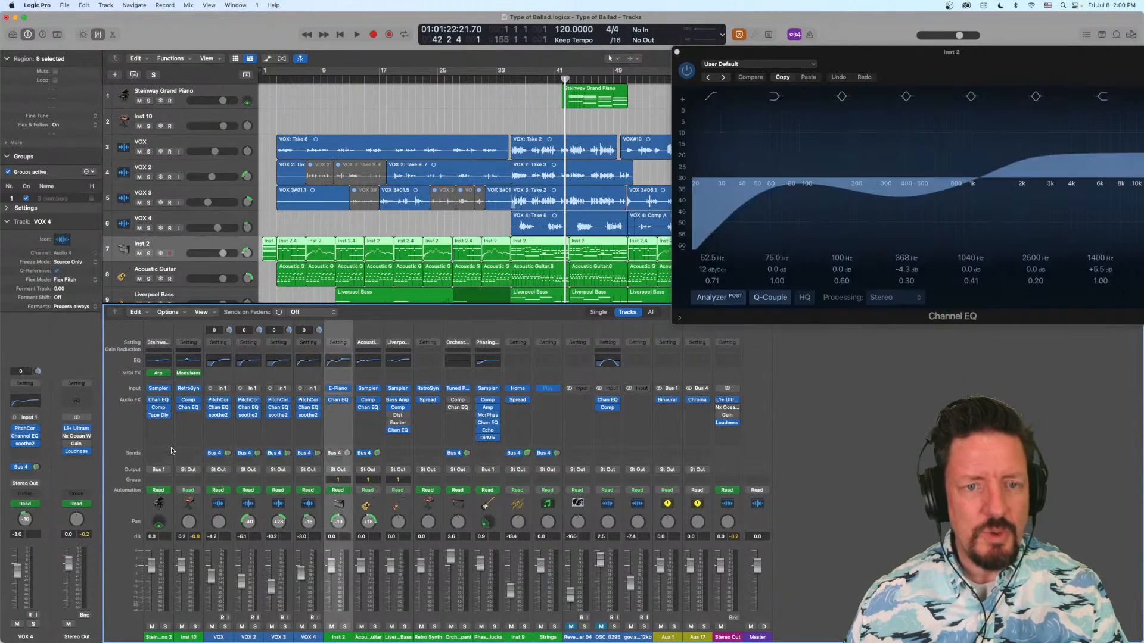
{"action": "key", "text": "Up"}
{"action": "key", "text": "Up"}
{"action": "key", "text": "Up"}
{"action": "key", "text": "Up"}
{"action": "key", "text": "Up"}
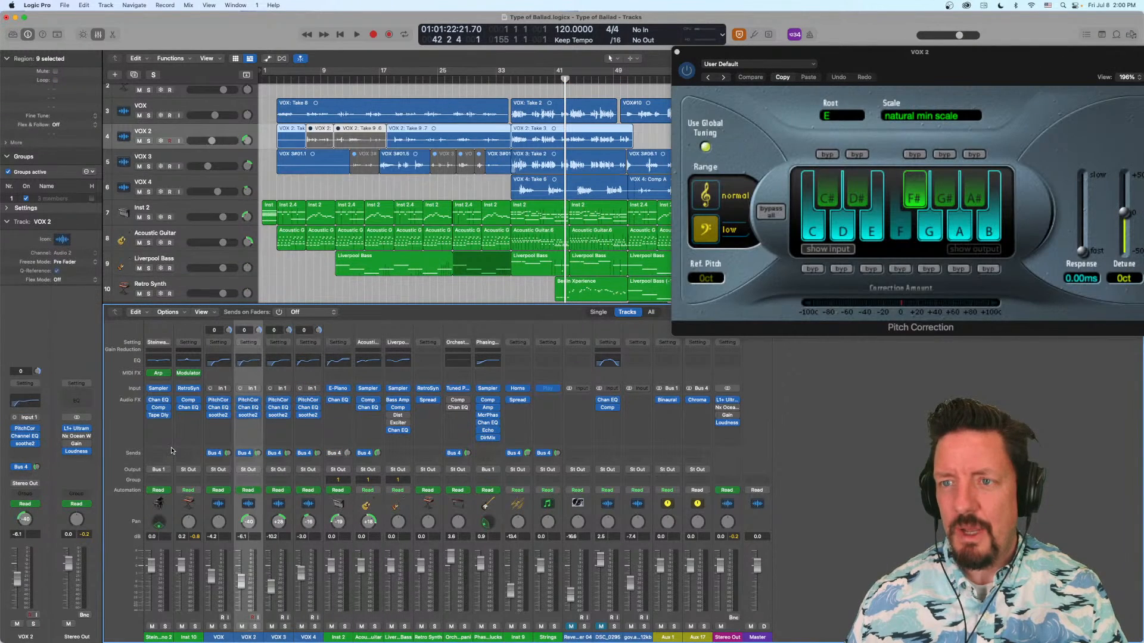
{"action": "key", "text": "Up"}
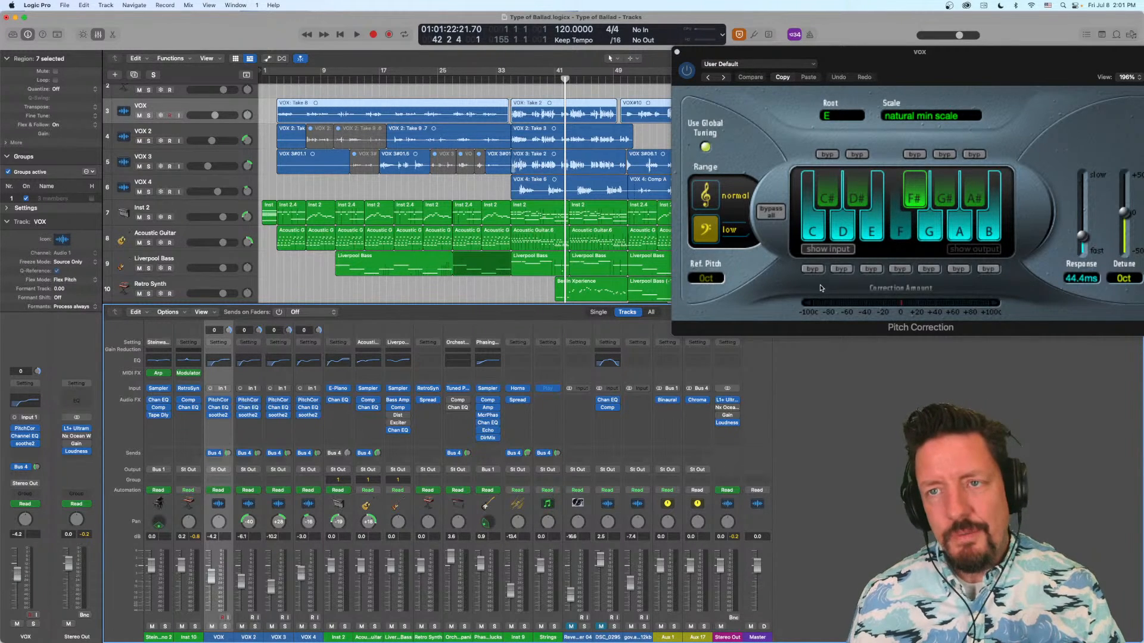
- Close the Pitch Correction window and step the channel strip selection from VOX to VOX 2
{"action": "left_click", "coordinate": [676, 55]}
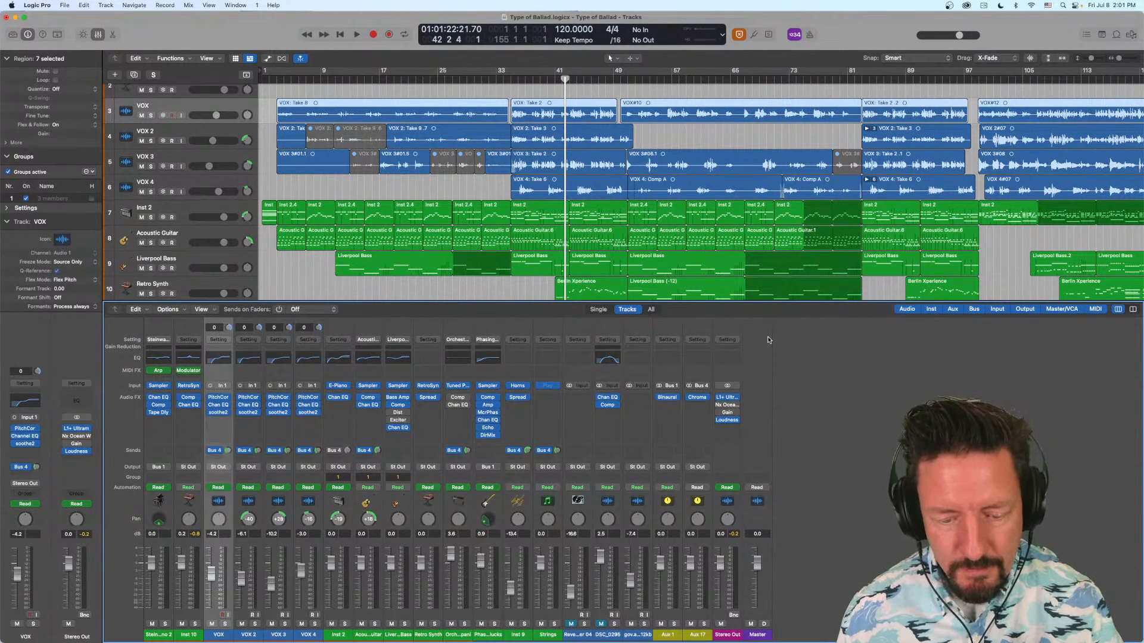
{"action": "key", "text": "Down"}
{"action": "key", "text": "Down"}
{"action": "key", "text": "Down"}
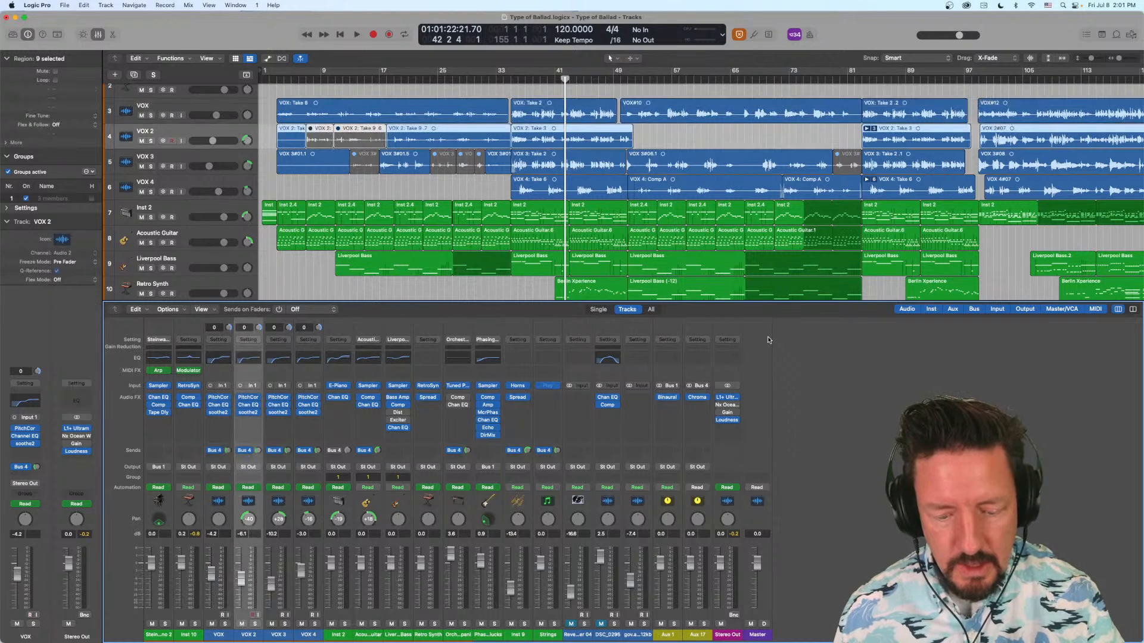
- Step the channel strip selection from VOX 2 forward to VOX 3, and back to Inst 10
{"action": "key", "text": "Up"}
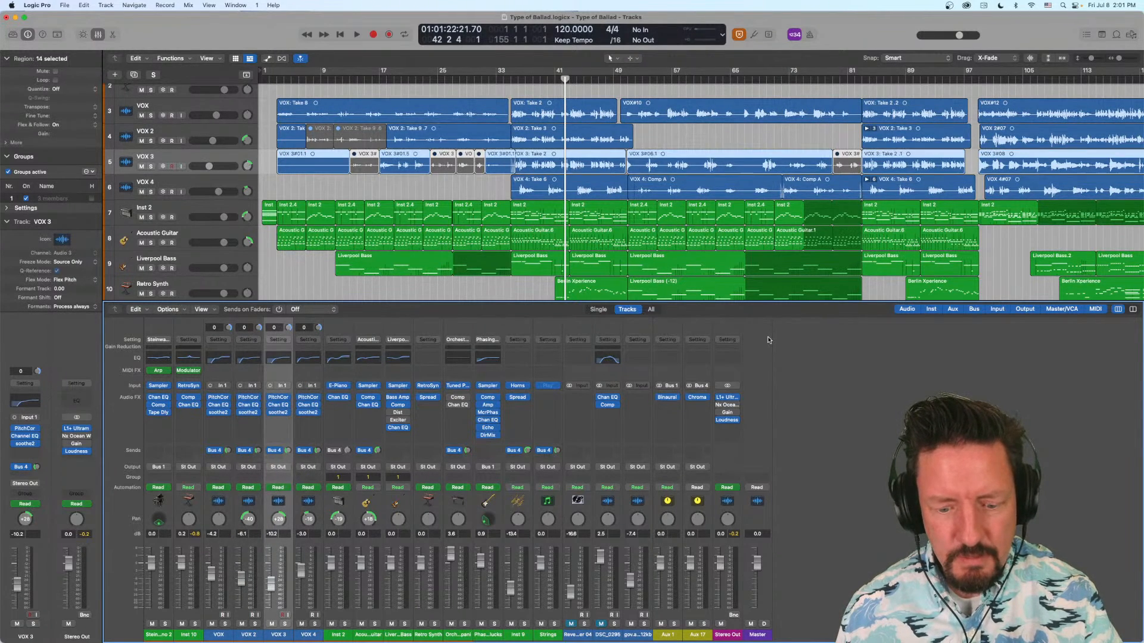
{"action": "key", "text": "Up"}
{"action": "key", "text": "Up"}
{"action": "key", "text": "Up"}
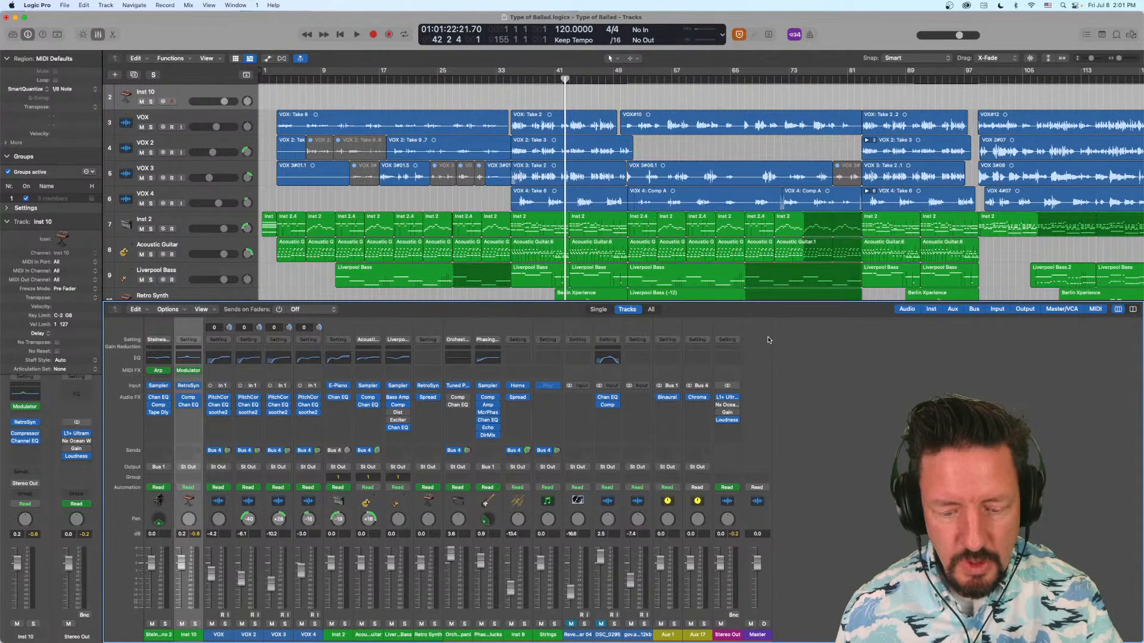
- Step the channel strip selection forward from Inst 10 to Phasing Guitar Plucks, and back to Acoustic Guitar
{"action": "key", "text": "Down"}
{"action": "key", "text": "Down"}
{"action": "key", "text": "Down"}
{"action": "key", "text": "Down"}
{"action": "key", "text": "Down"}
{"action": "key", "text": "Down"}
{"action": "key", "text": "Down"}
{"action": "key", "text": "Down"}
{"action": "key", "text": "Down"}
{"action": "key", "text": "Down"}
{"action": "key", "text": "Down"}
{"action": "key", "text": "Down"}
{"action": "key", "text": "Up"}
{"action": "key", "text": "Up"}
{"action": "key", "text": "Up"}
{"action": "key", "text": "Up"}
{"action": "key", "text": "Up"}
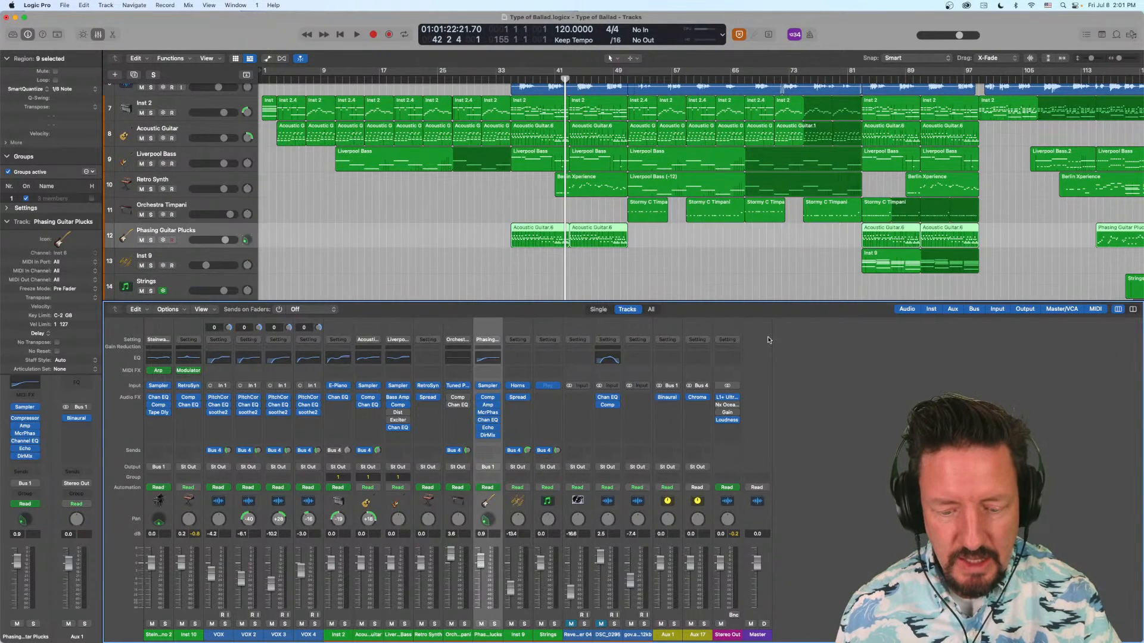
{"action": "key", "text": "Up"}
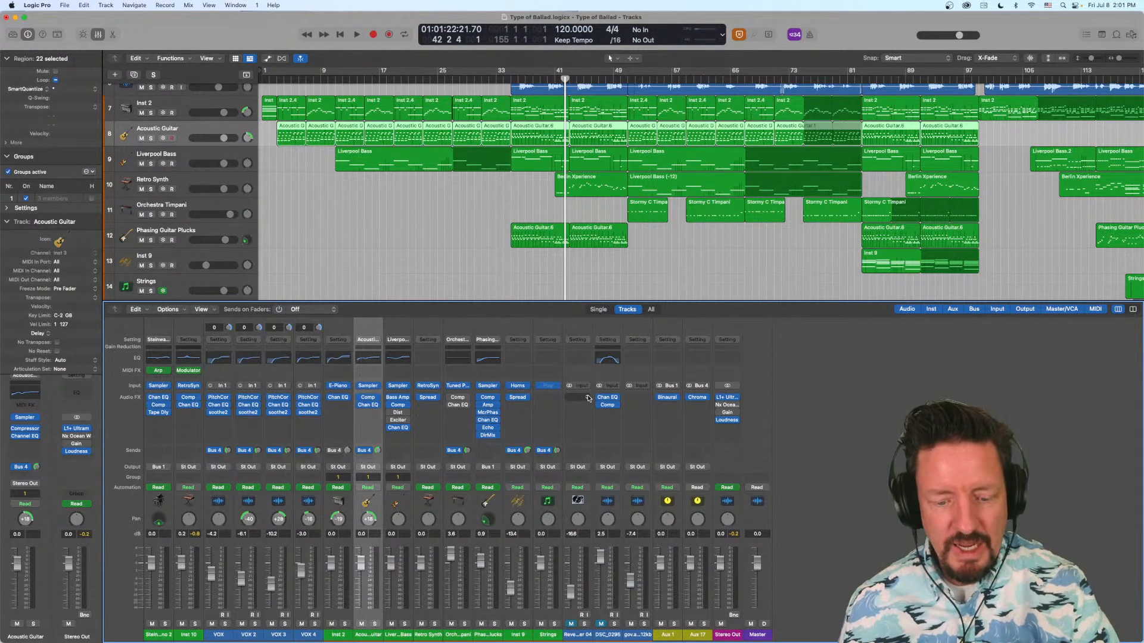
- Page the tracks area up and back down, and step the channel strip selection from Acoustic Guitar back to Inst 2
{"action": "key", "text": "Page_Up"}
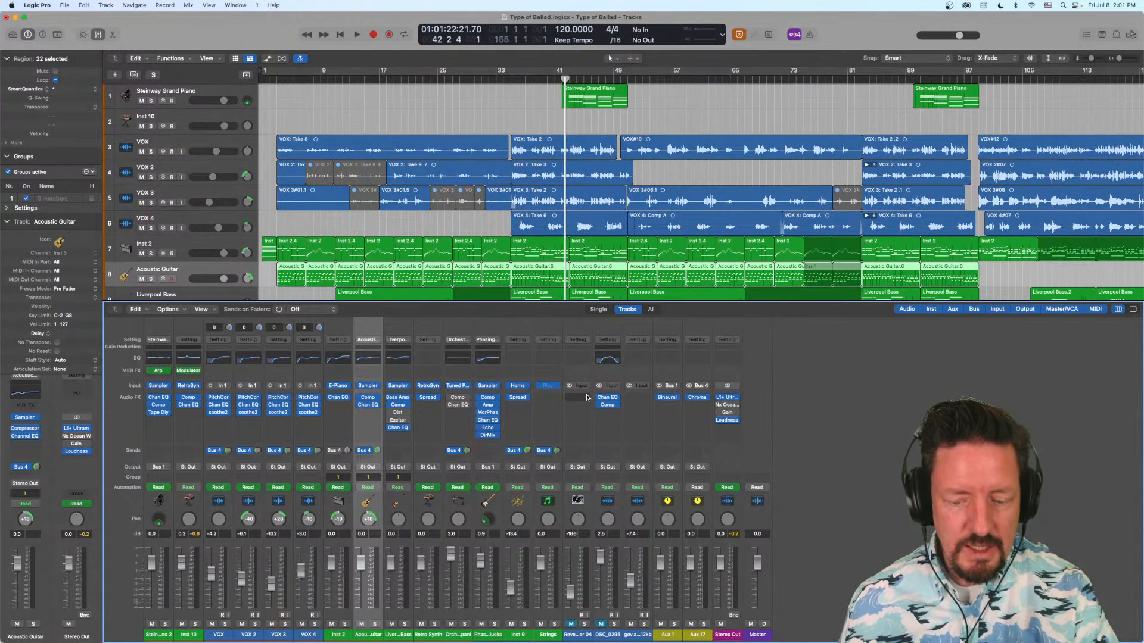
{"action": "key", "text": "Page_Down"}
{"action": "key", "text": "Right"}
{"action": "key", "text": "Left"}
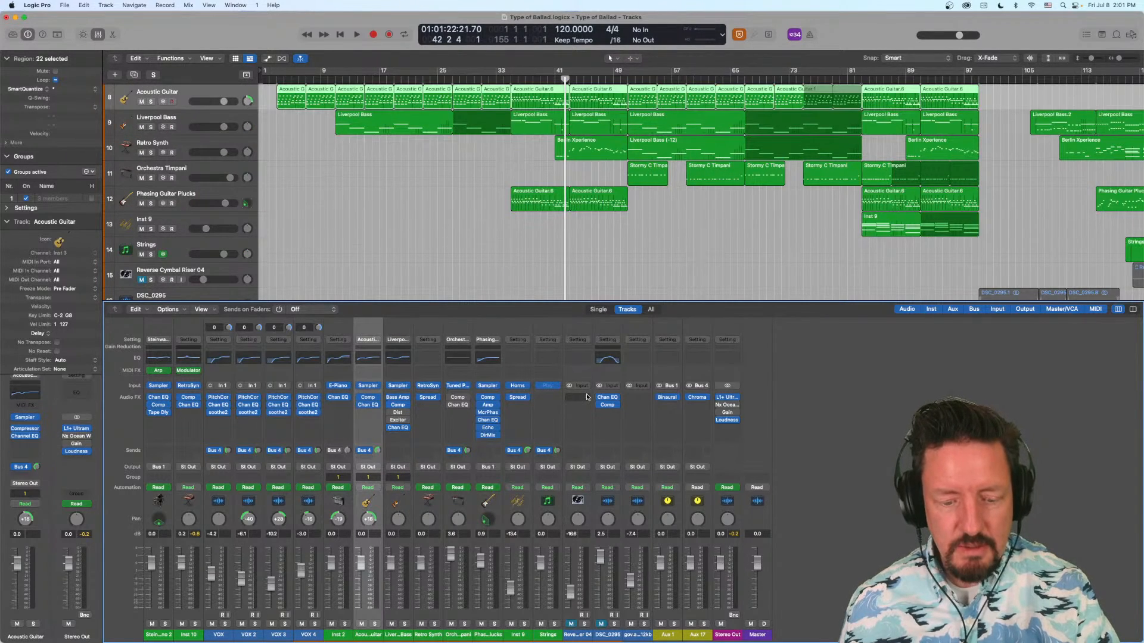
{"action": "key", "text": "Left"}
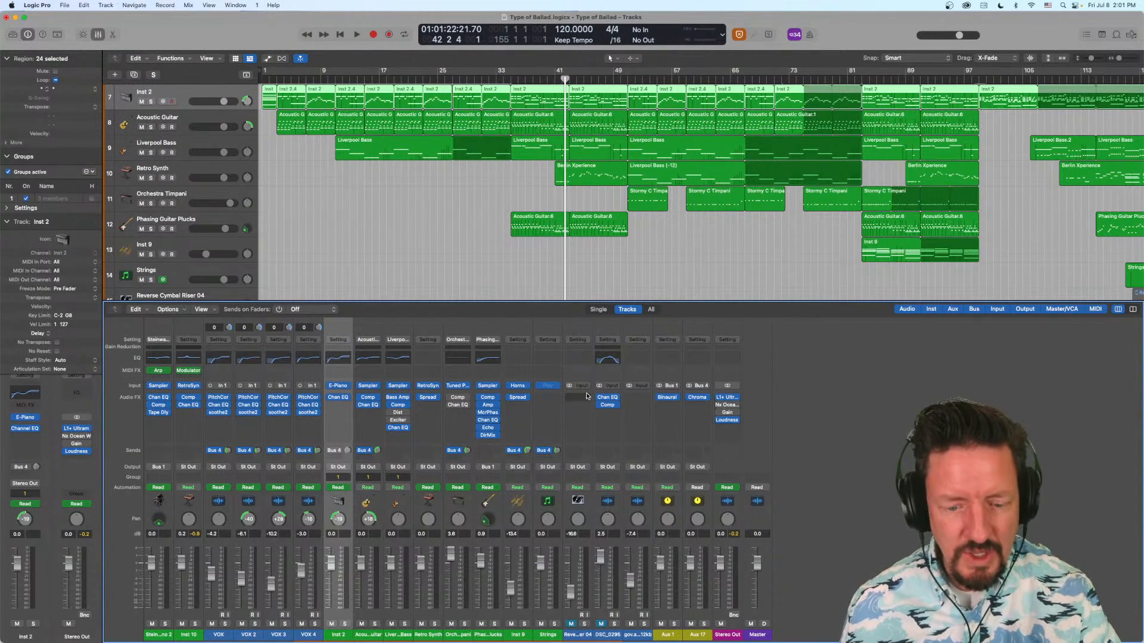